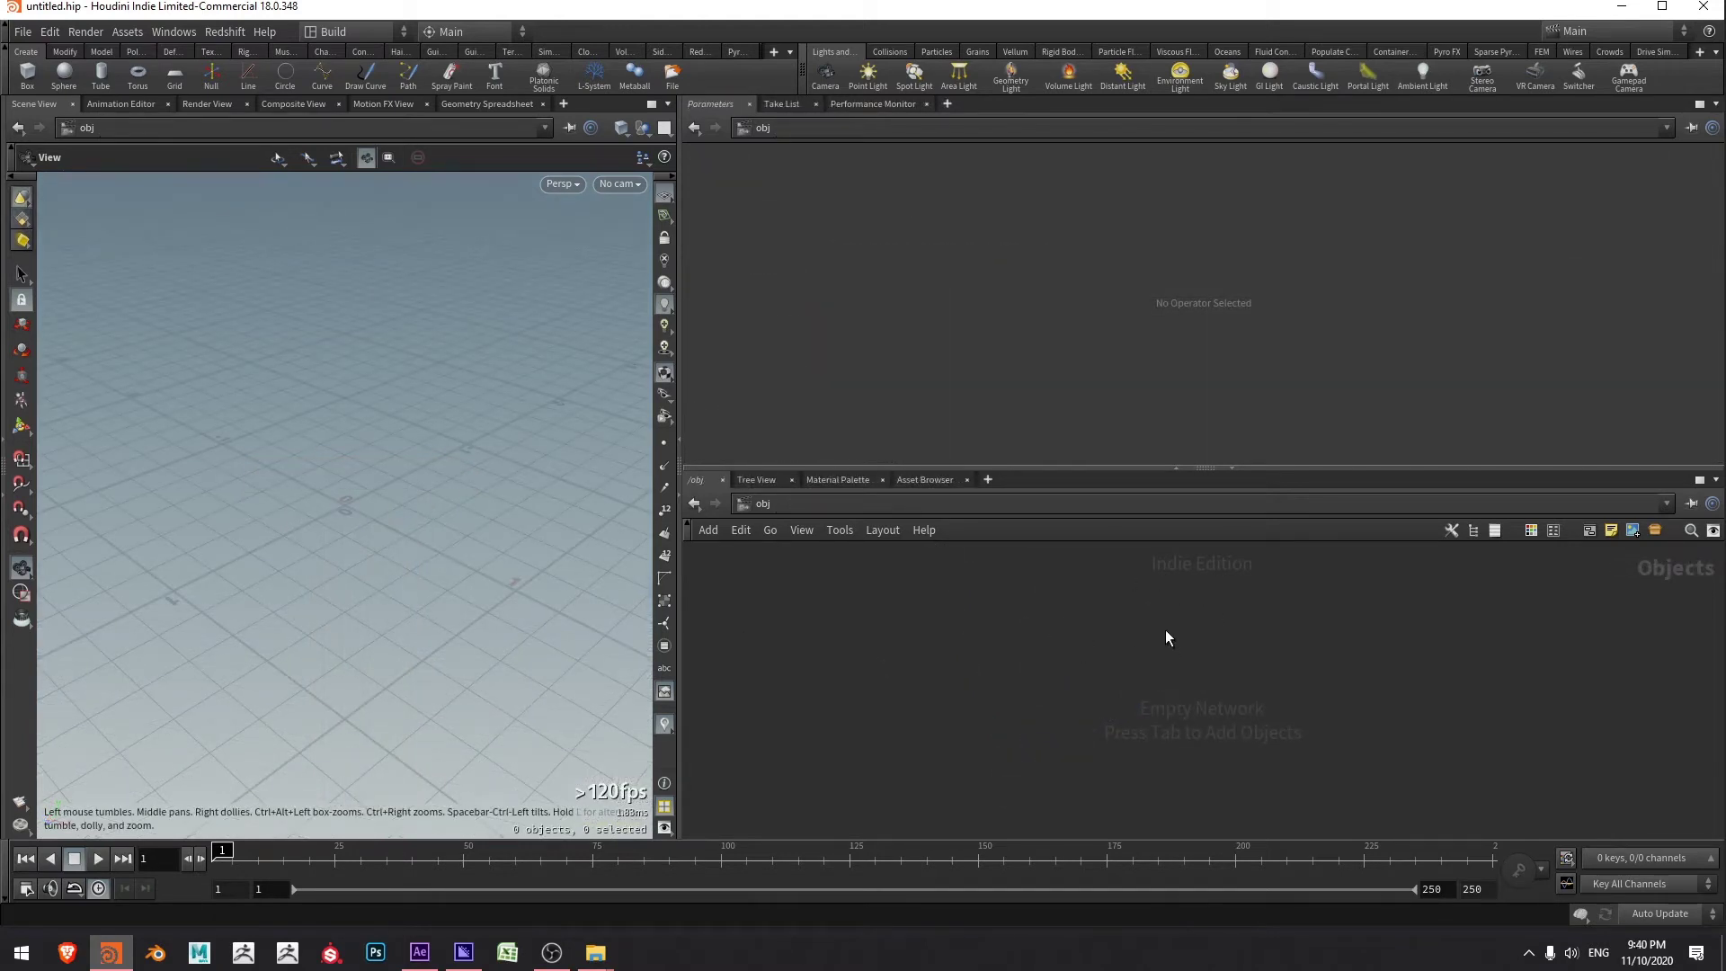
- Pick the Geometry node from the Tab menu by typing 'geo' at object level
key(Tab)
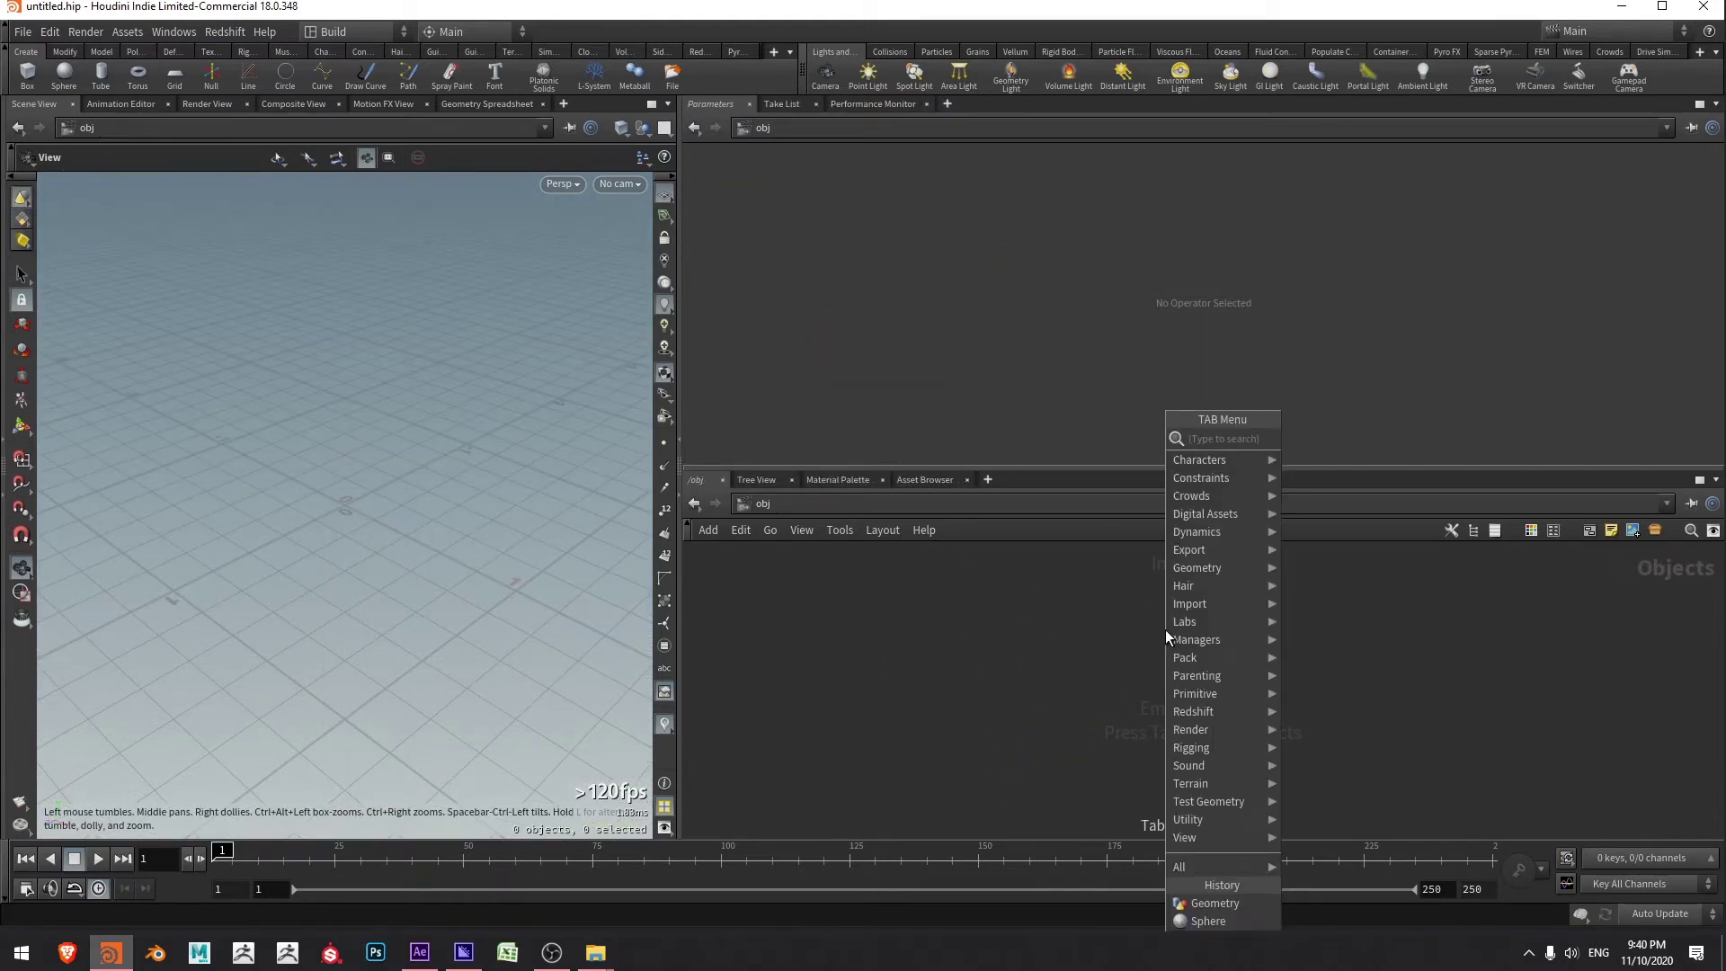
text(geo)
key(Return)
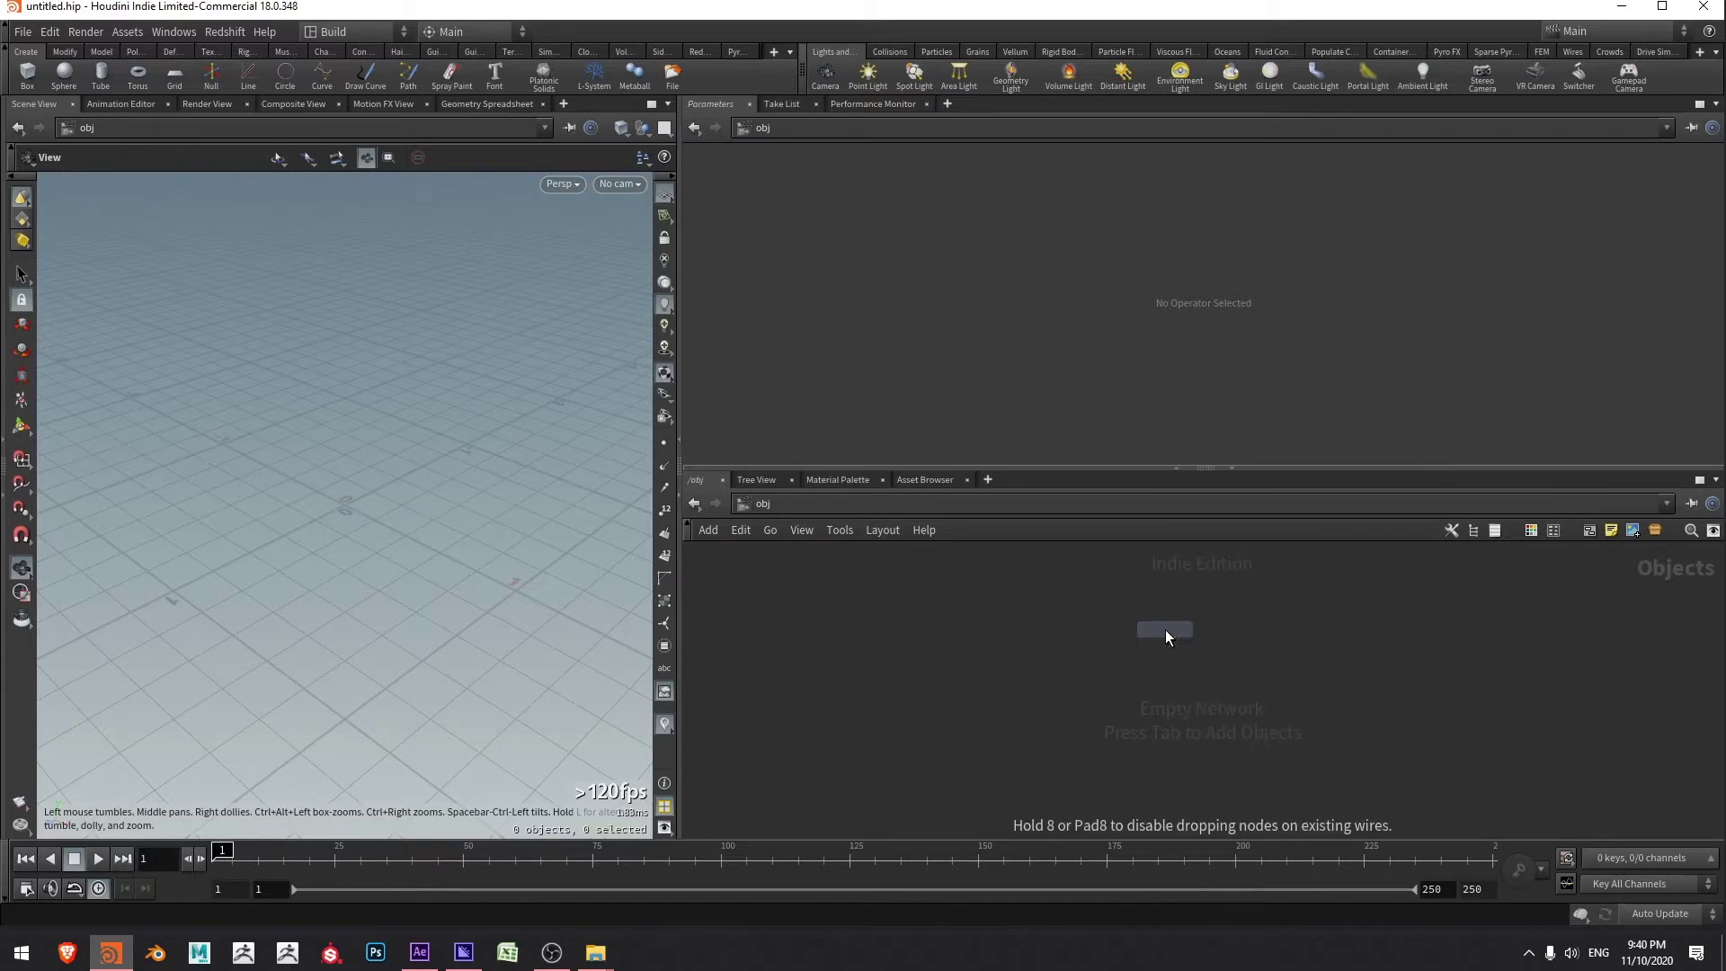
- Place geo1, go inside it, and add a Circle node
click(1166, 629)
key(Return)
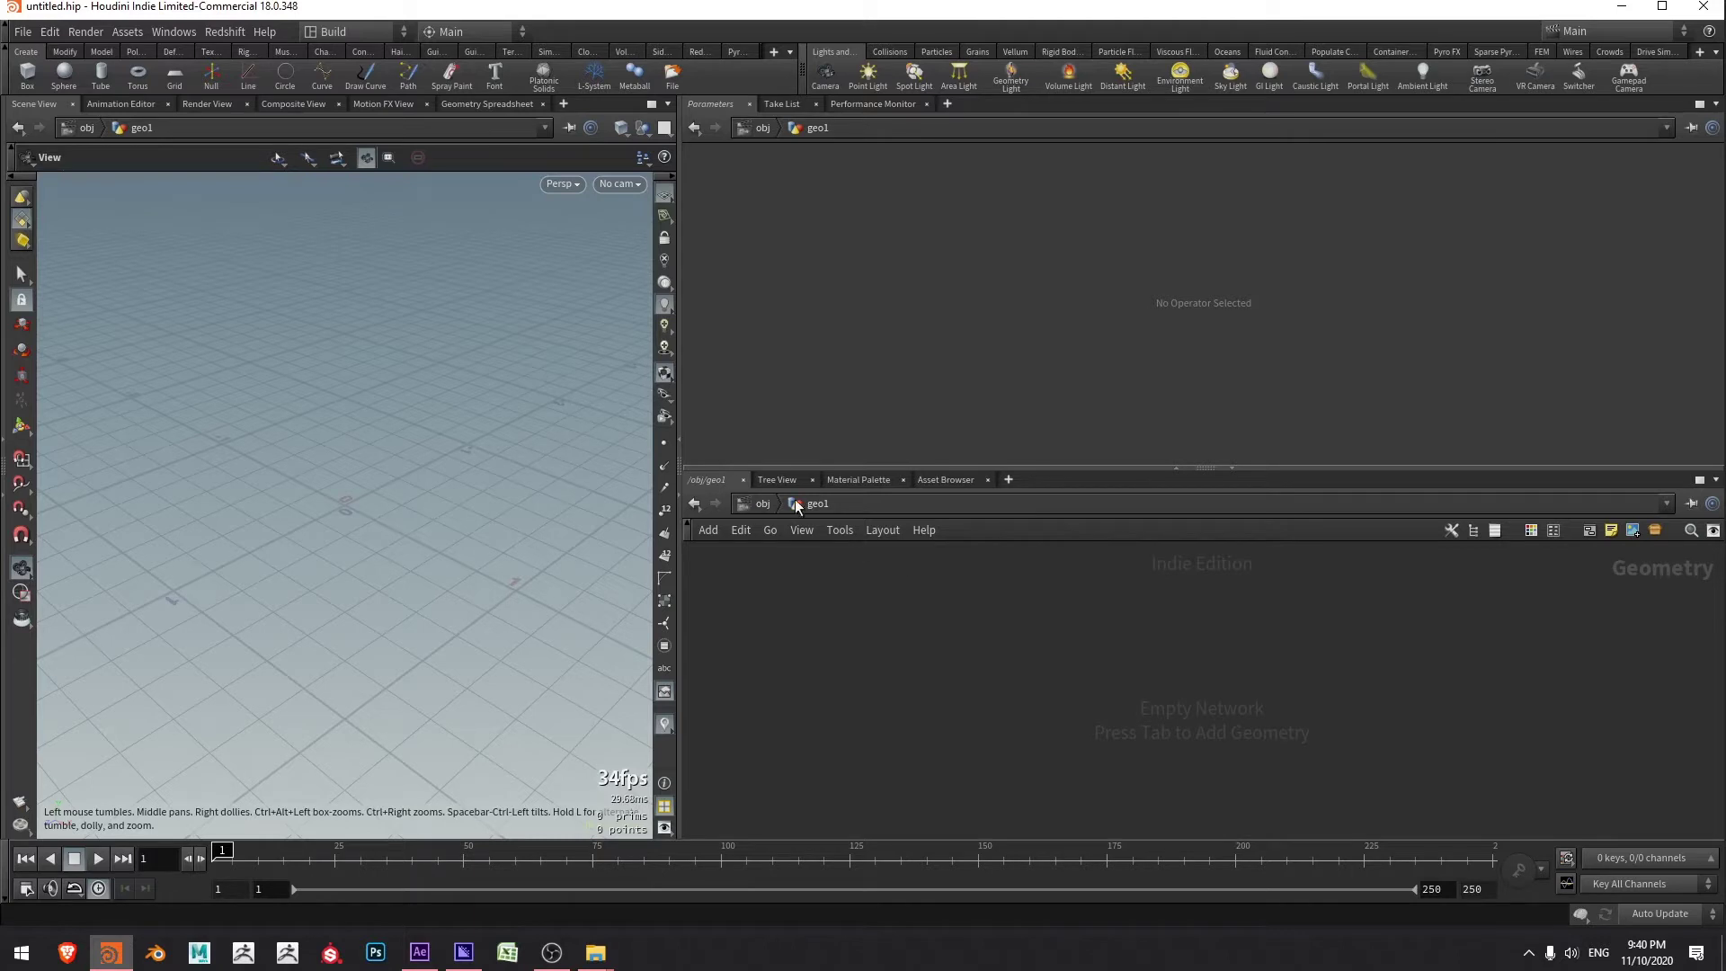
key(Tab)
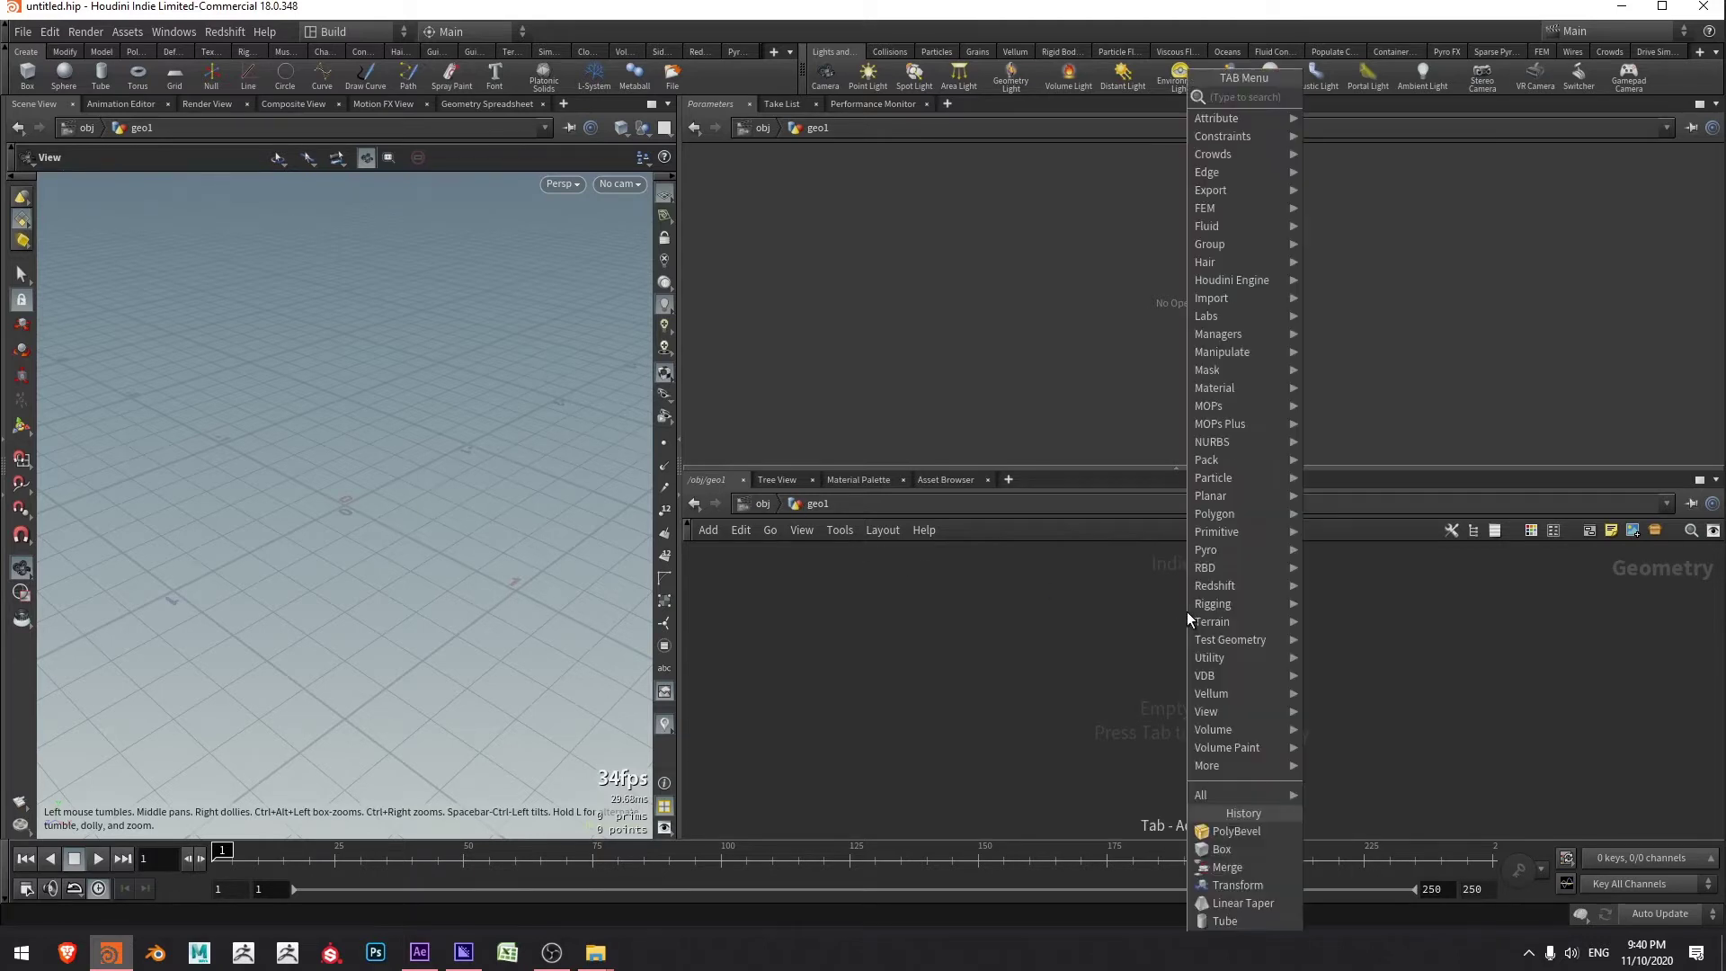
text(circle)
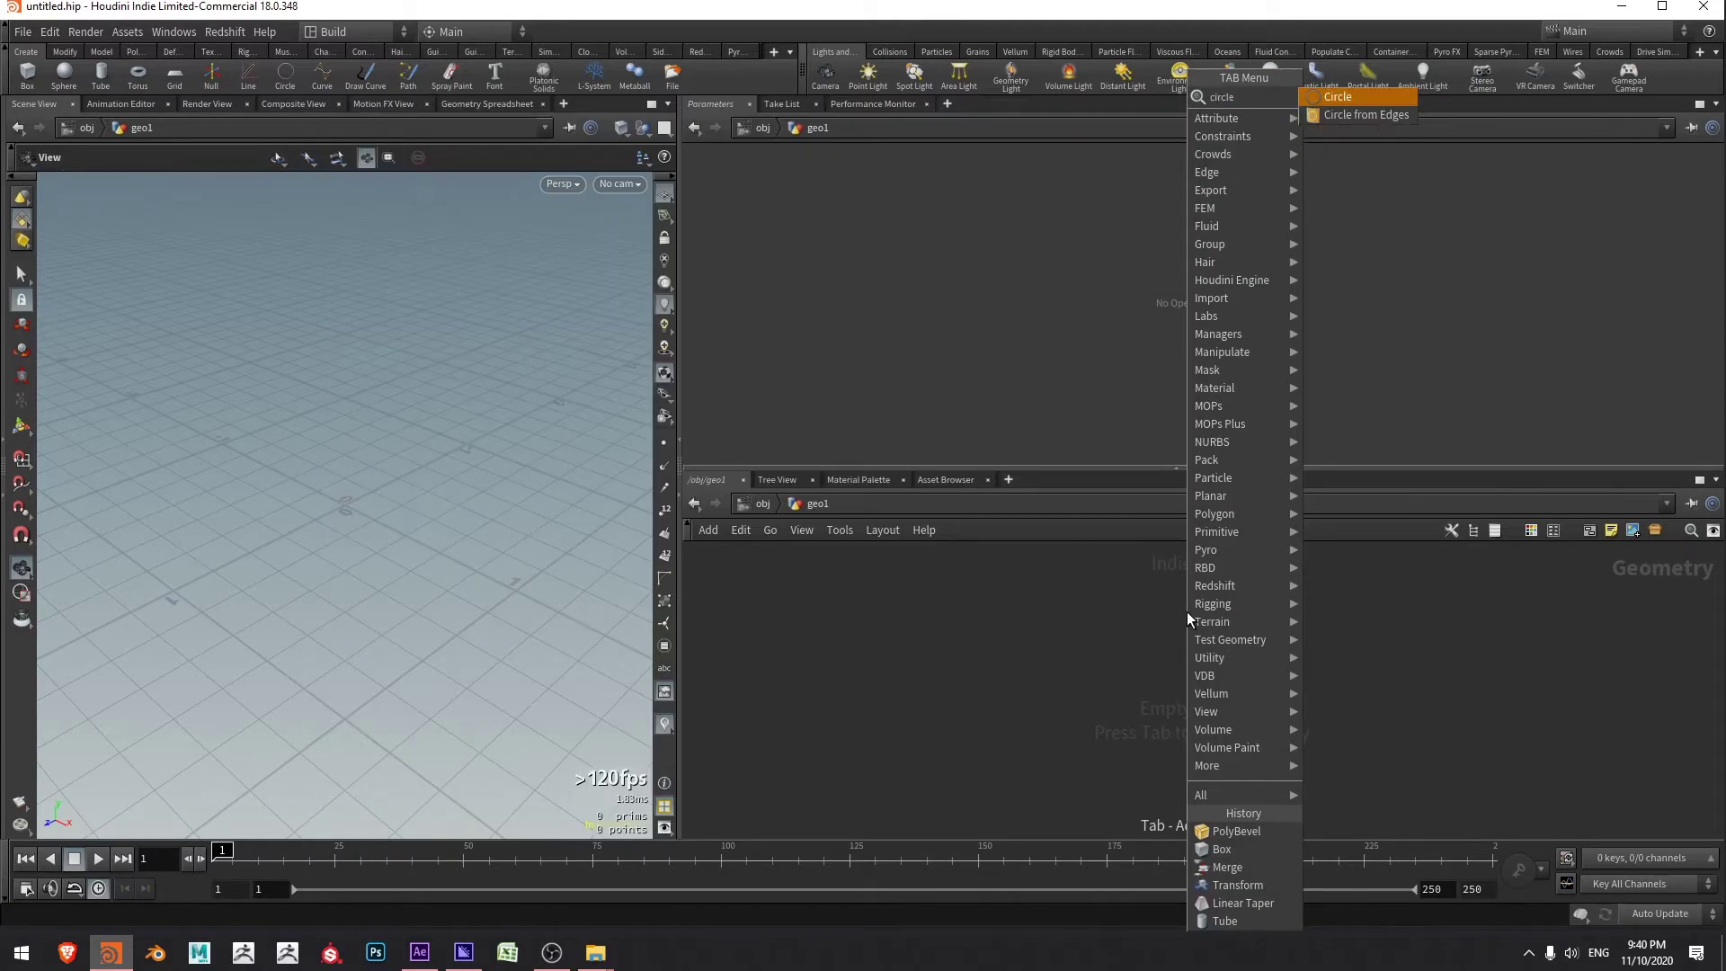
key(Return)
click(1187, 612)
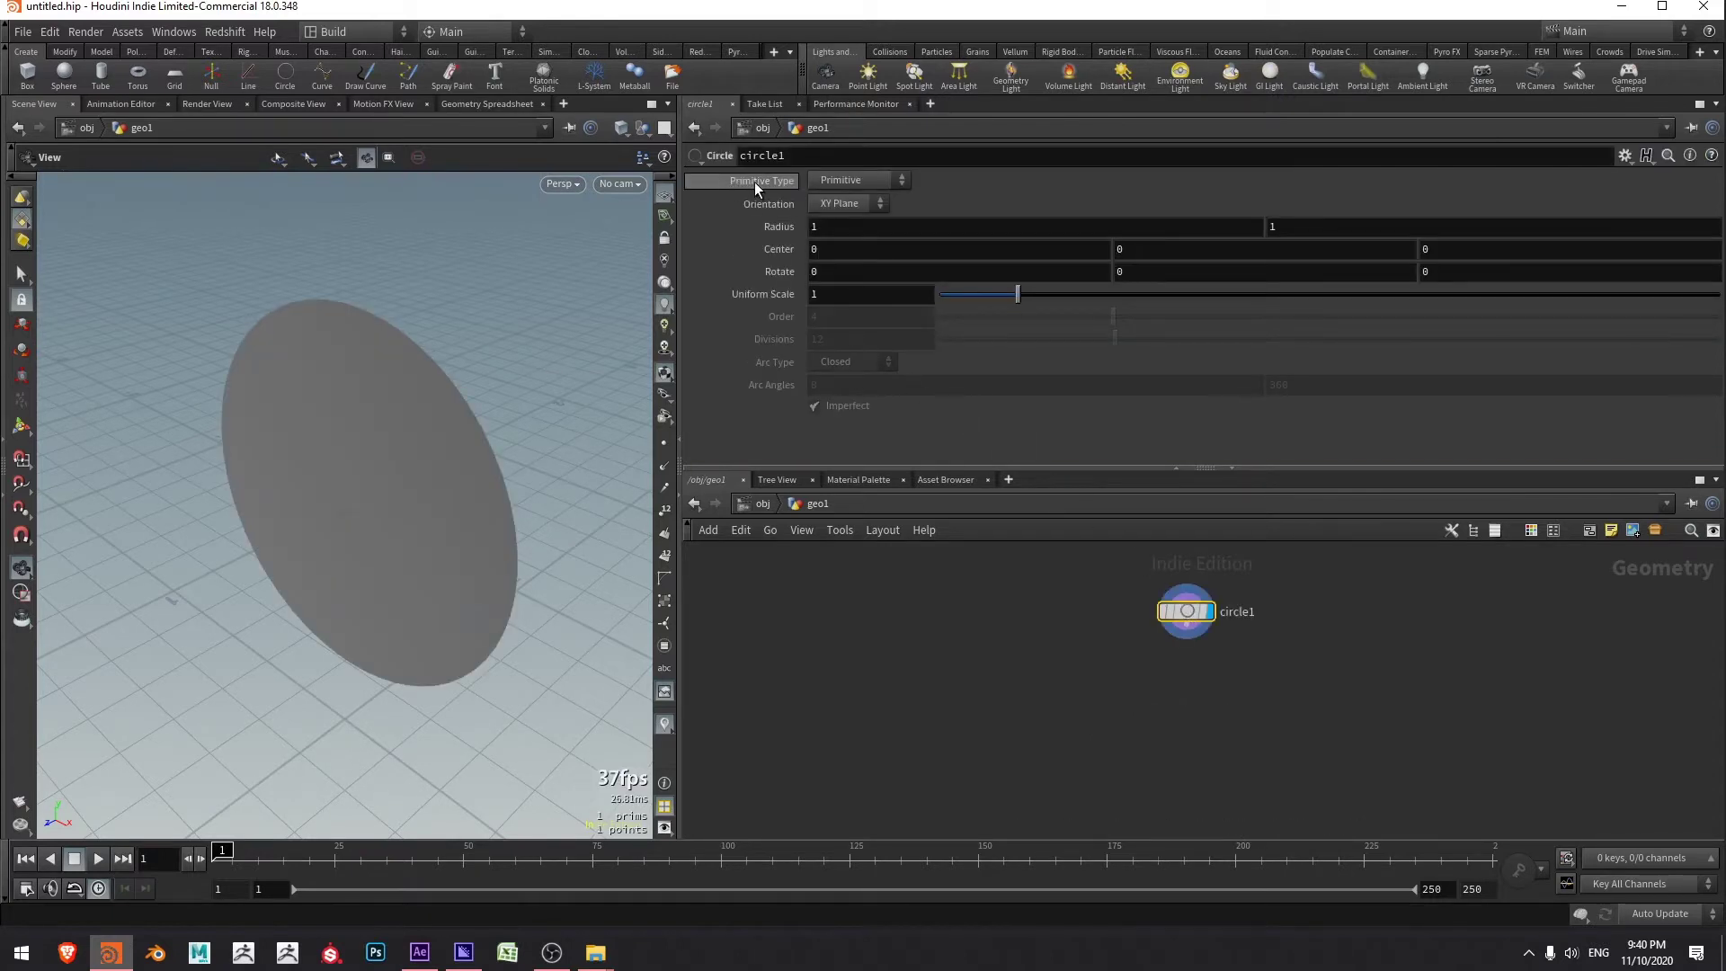
- Make circle1 a Polygon on the ZX Plane, rotated 180 in X
click(856, 185)
click(856, 213)
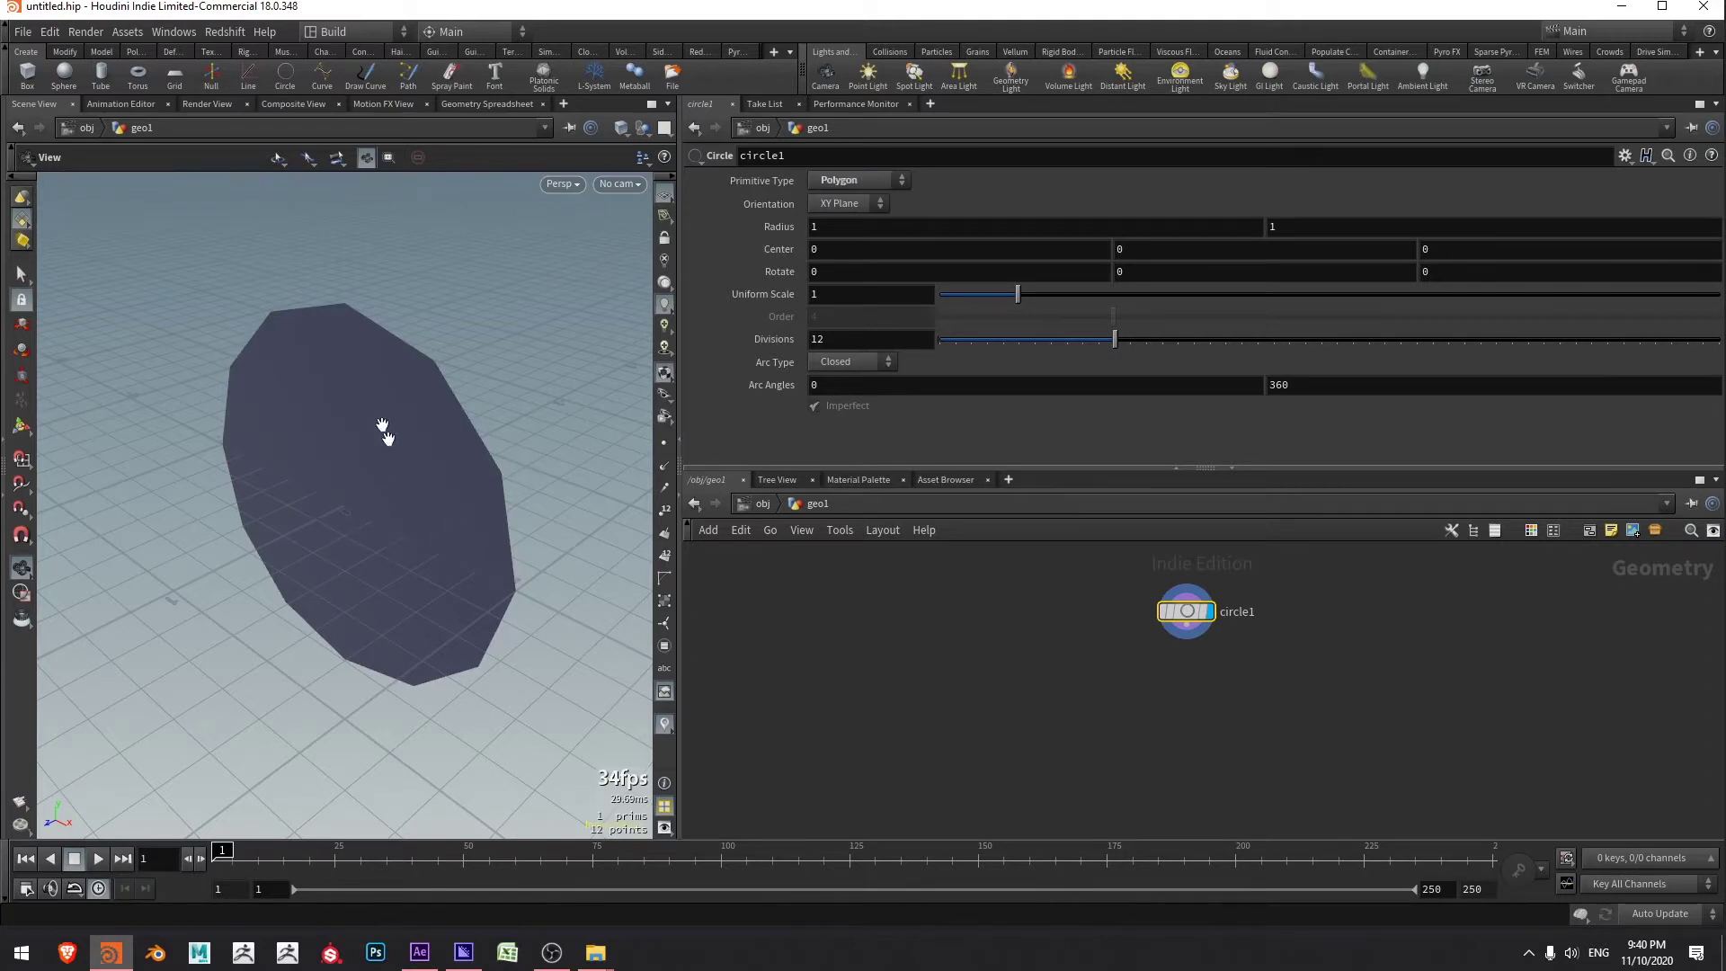
click(856, 204)
click(845, 255)
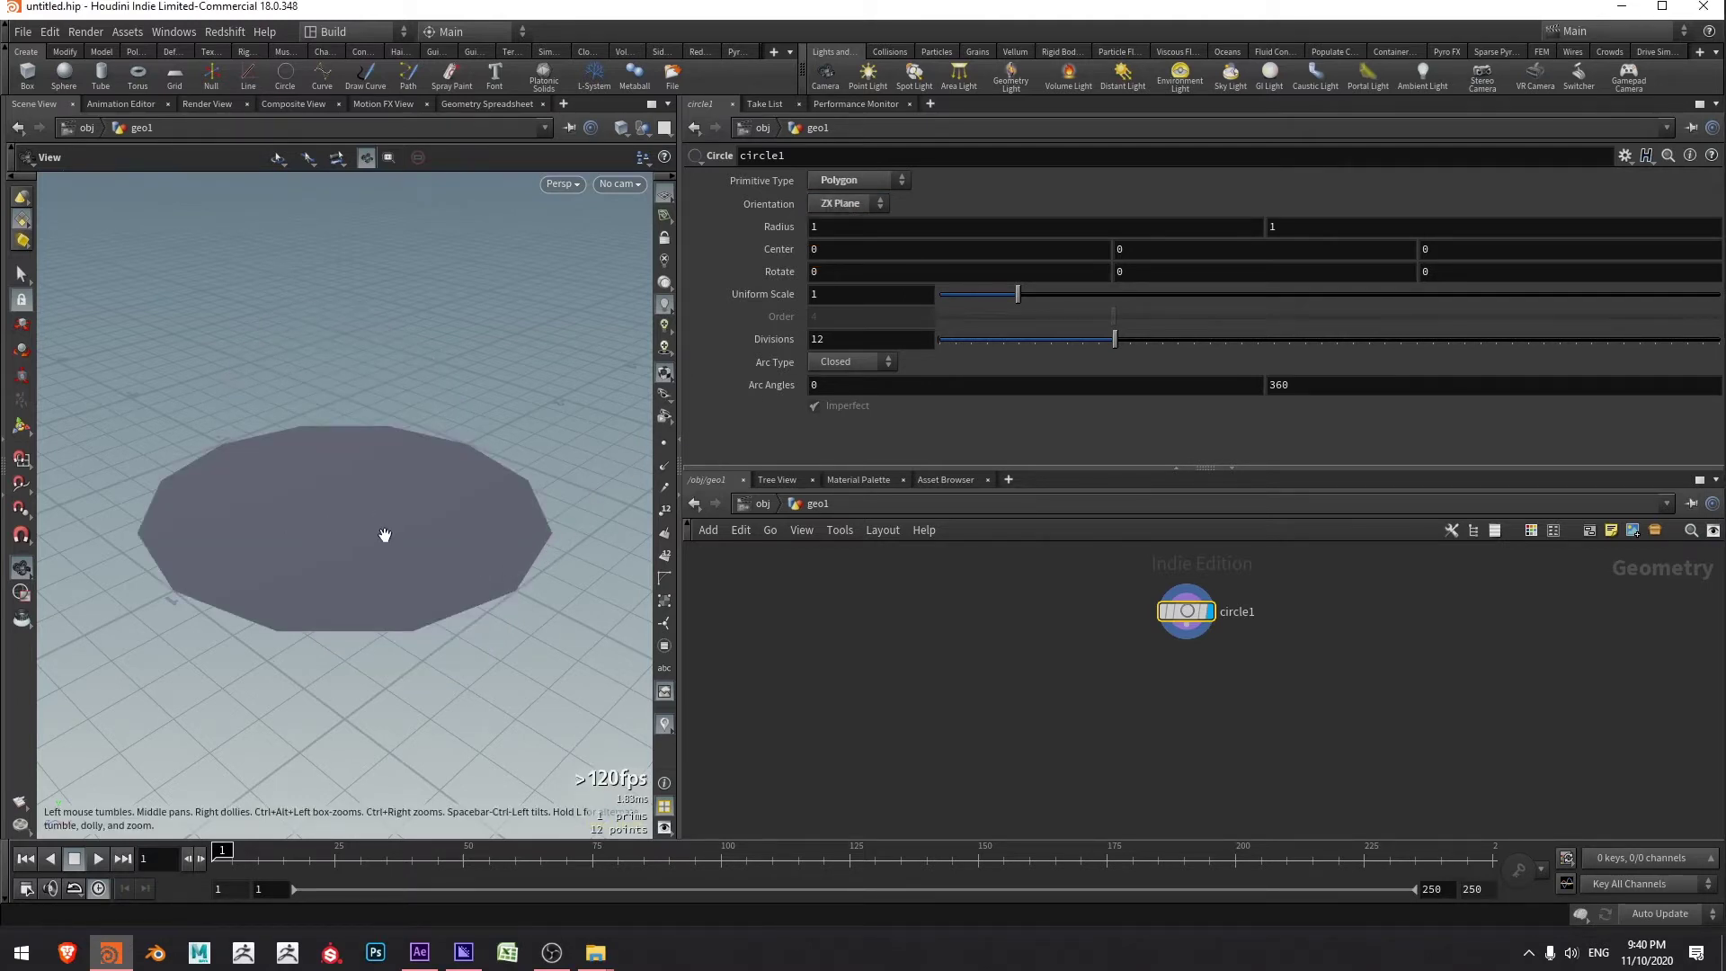
drag(384, 535, 470, 420)
mouse_move(378, 578)
mouse_down()
mouse_move(366, 609)
mouse_move(359, 593)
mouse_up()
drag(452, 505, 431, 602)
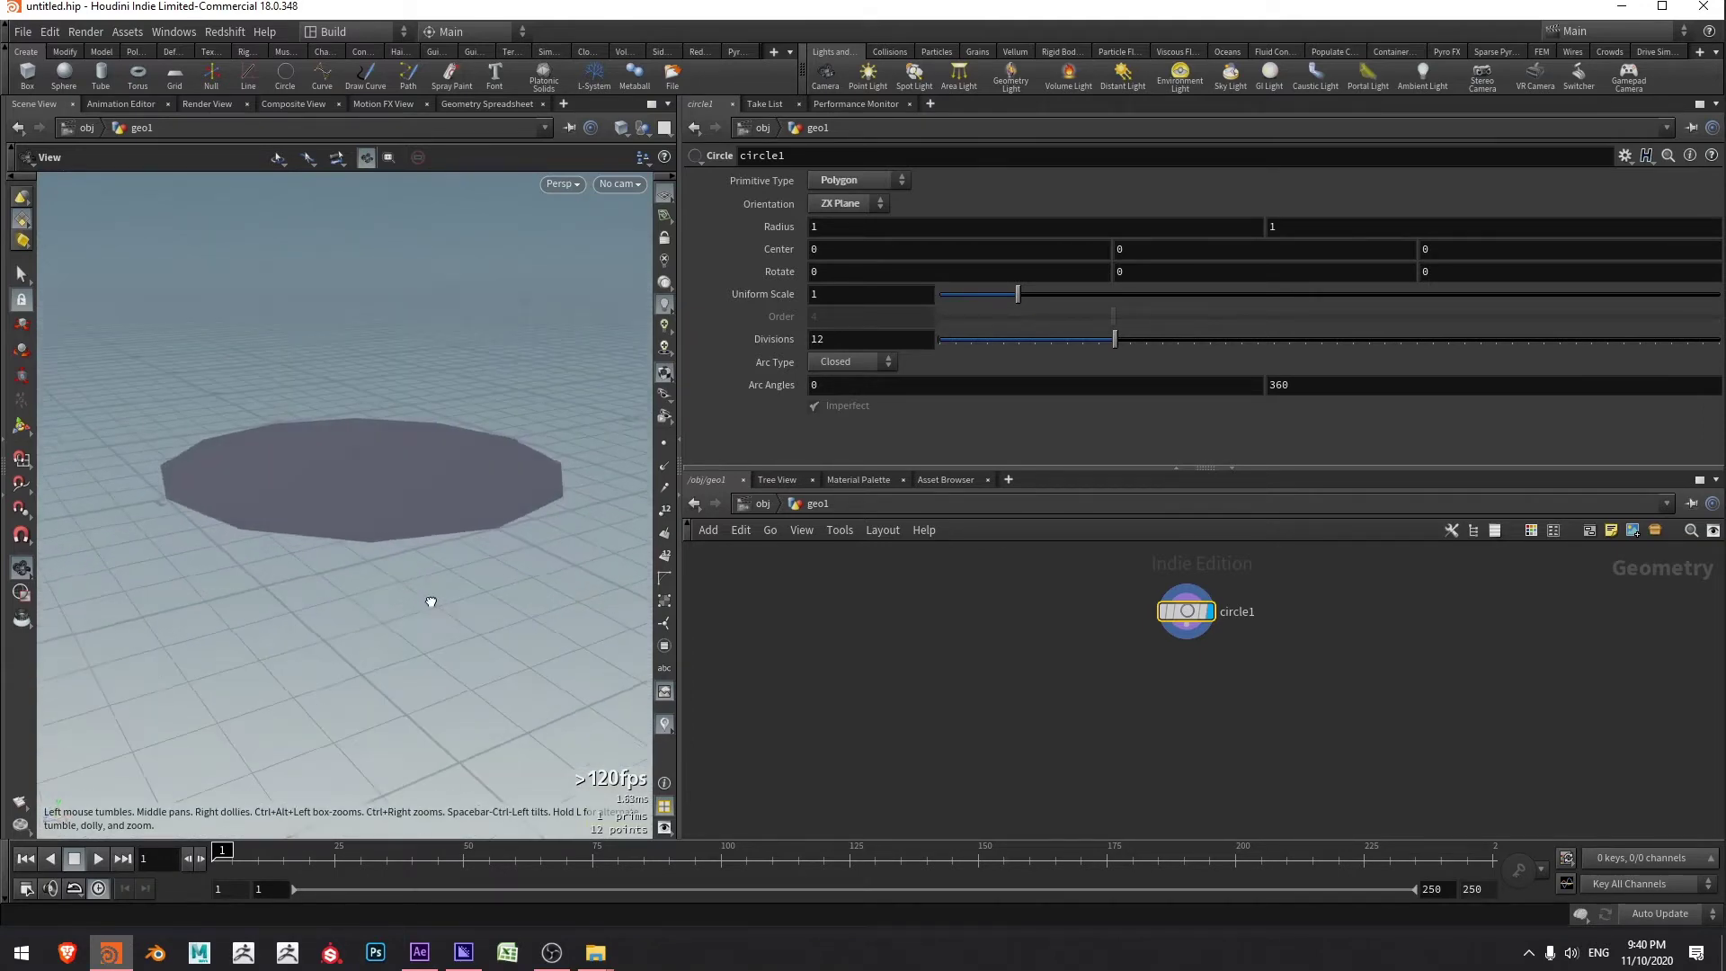
click(809, 275)
text(1)
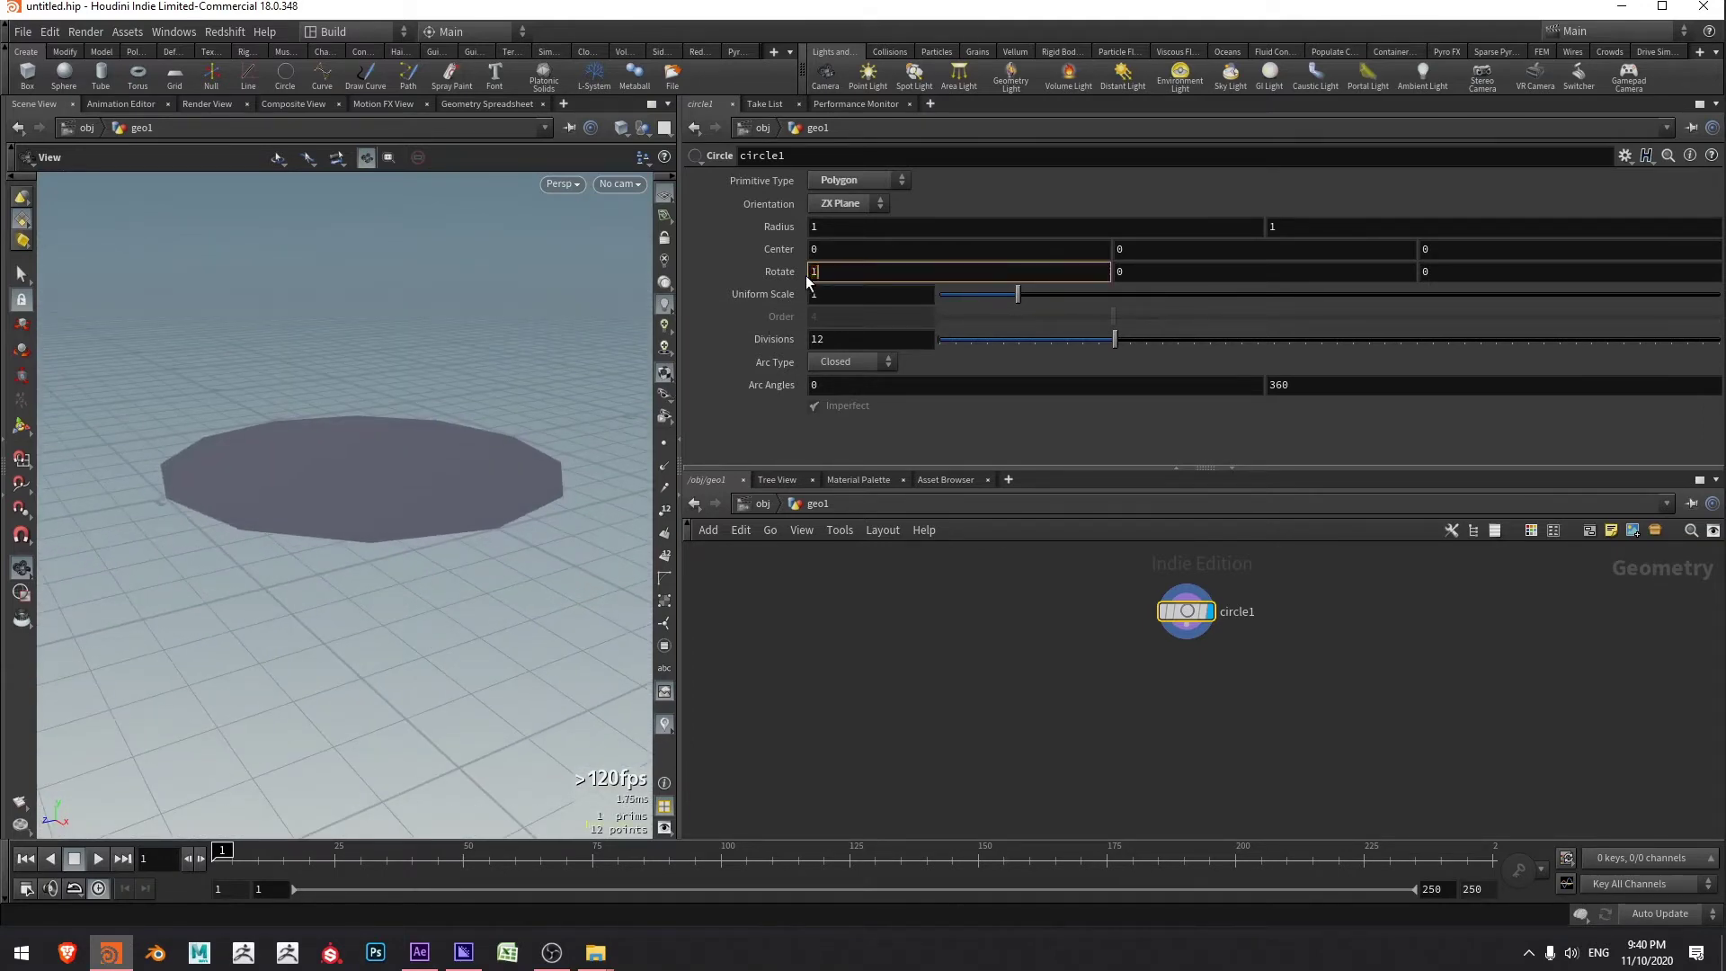
text(80)
key(Return)
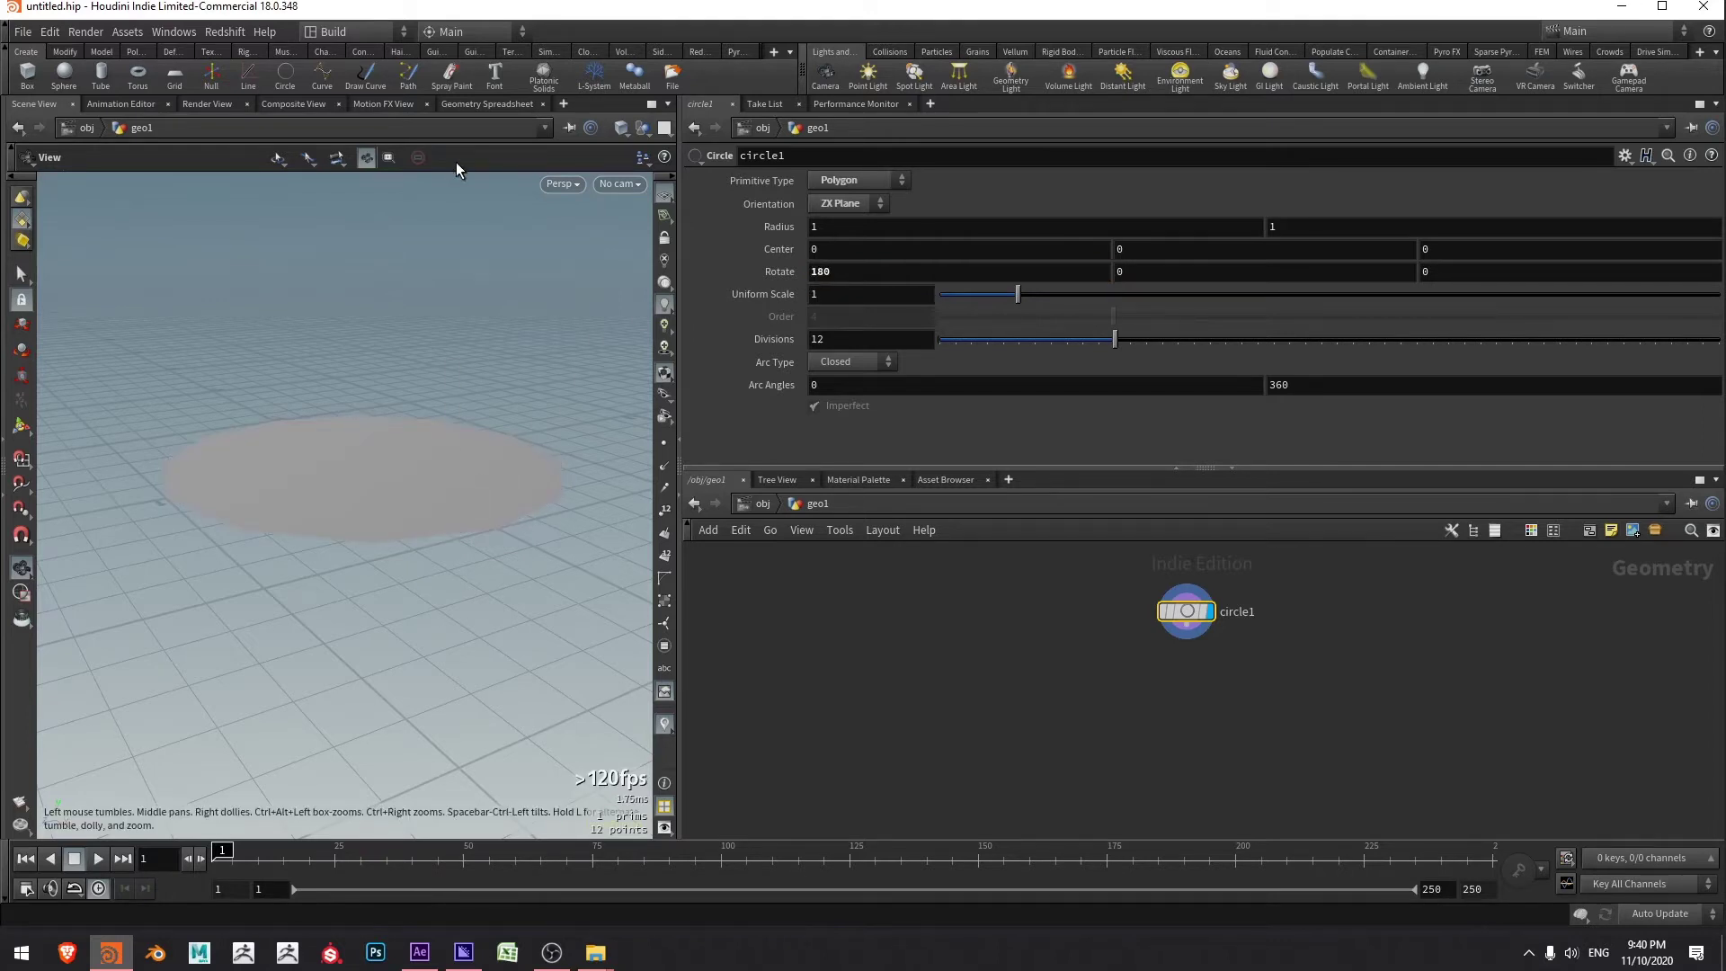
drag(482, 335, 550, 509)
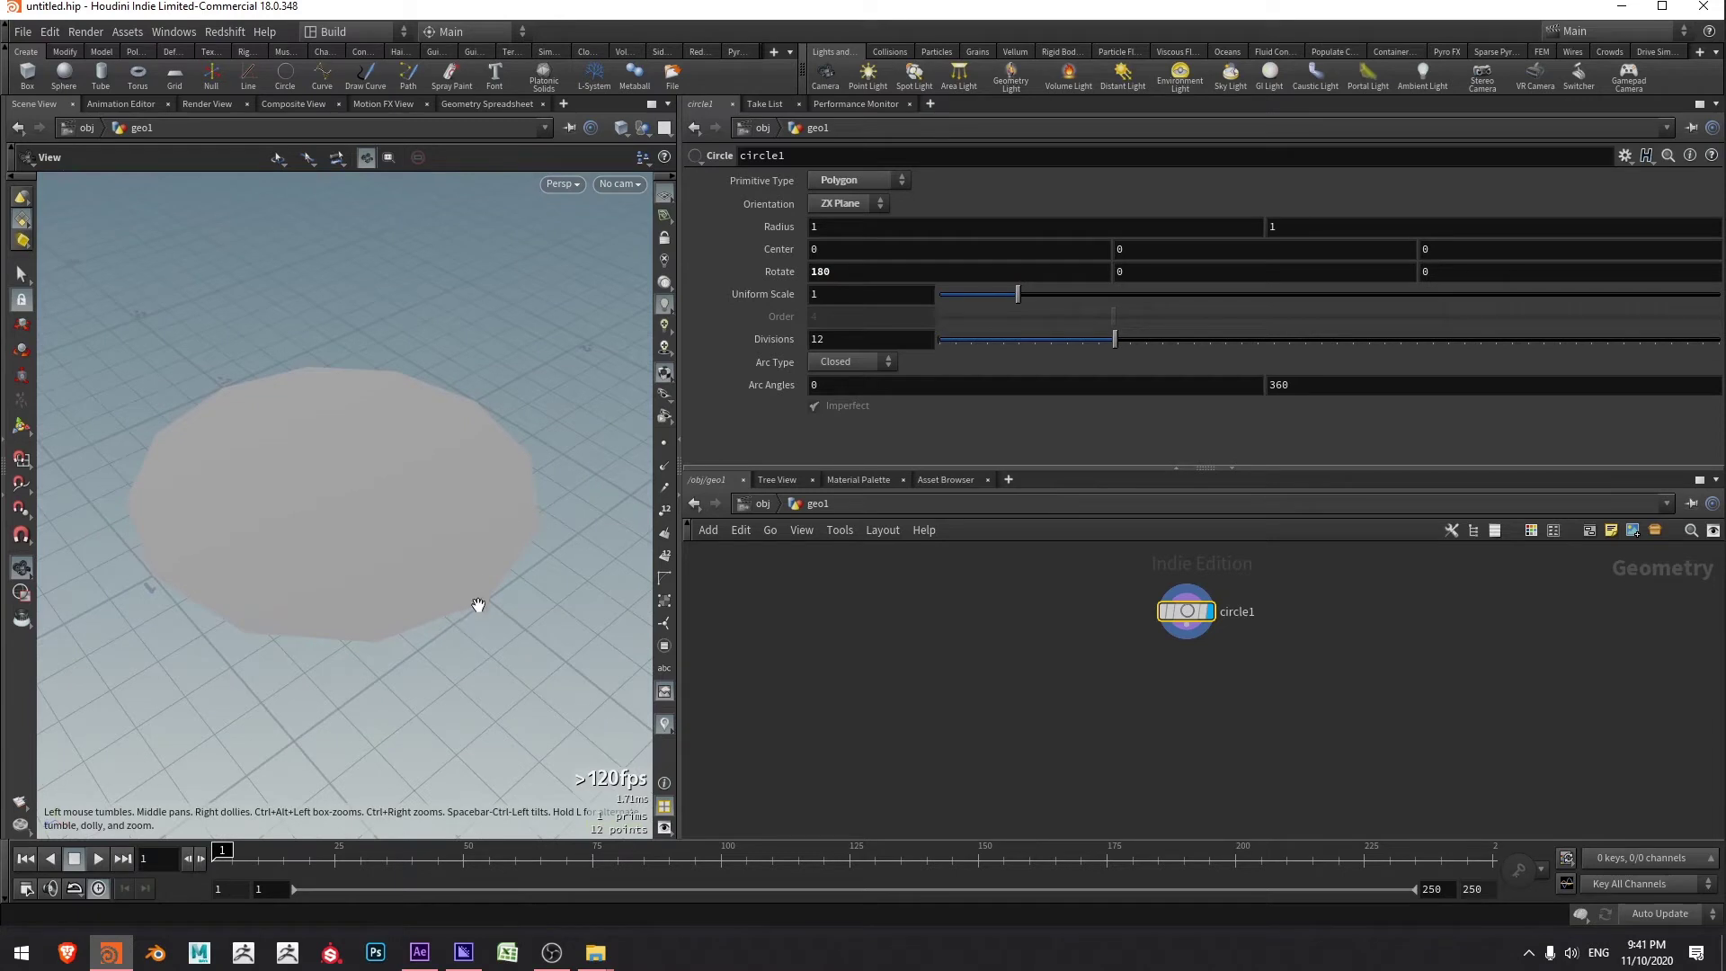
middle_drag(1216, 697, 1202, 649)
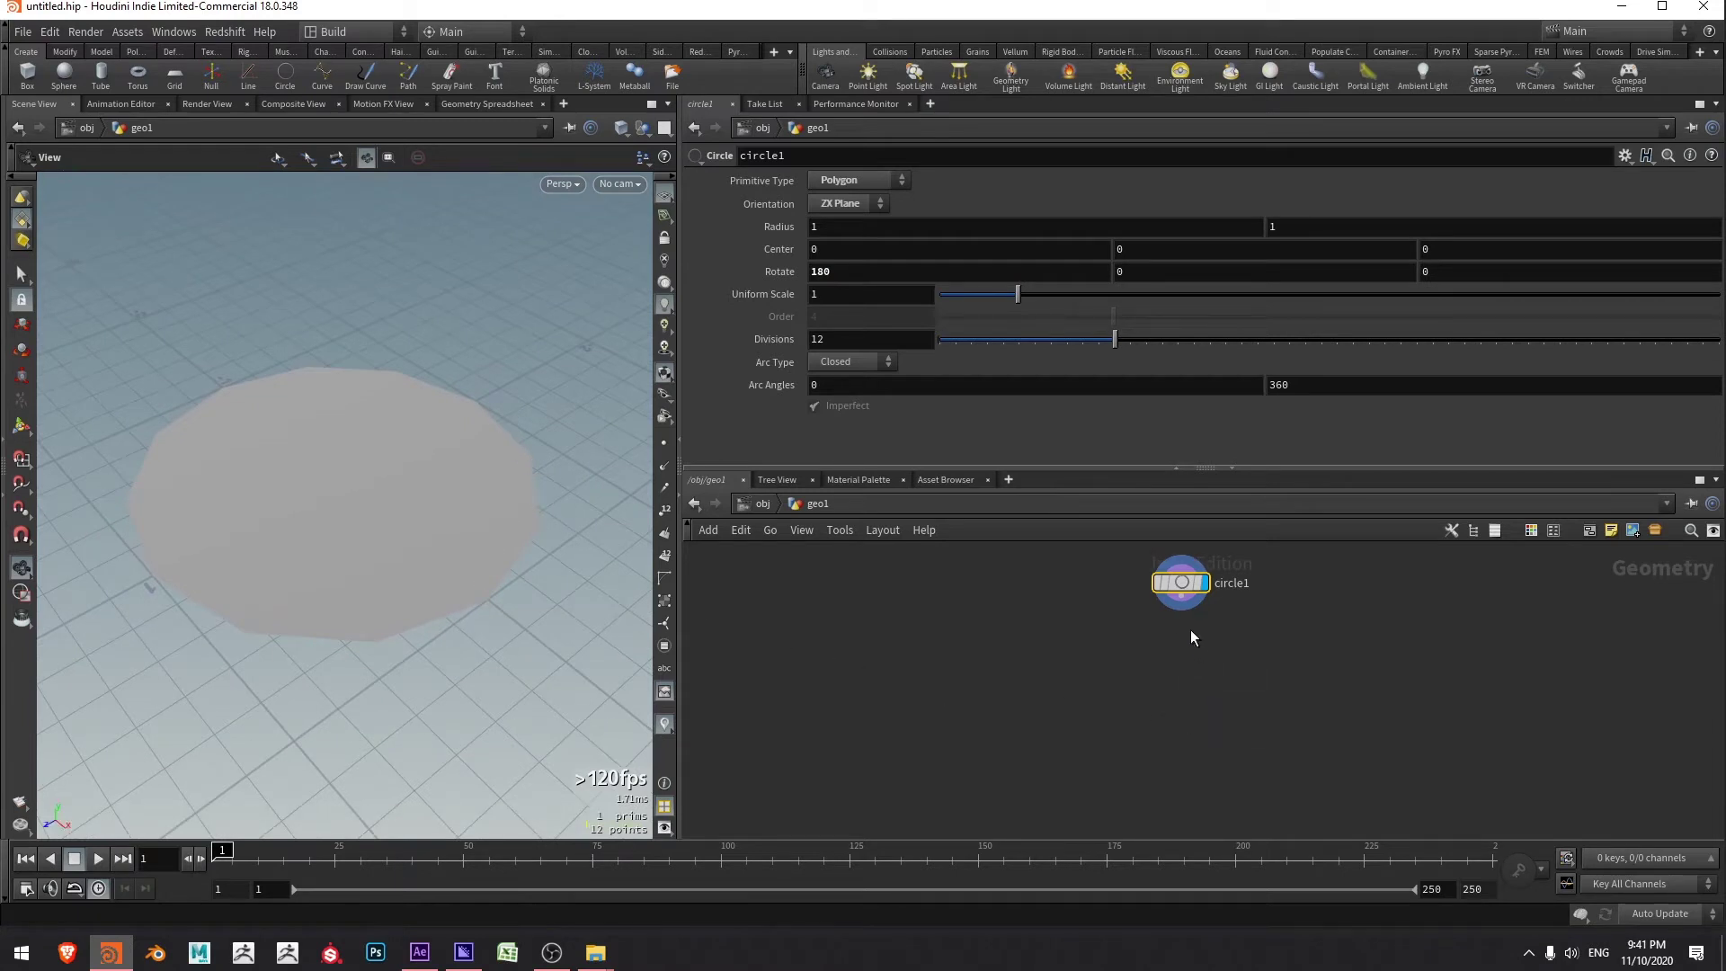
- Add a PolyExtrude node below circle1 and wire circle1 into it
key(Tab)
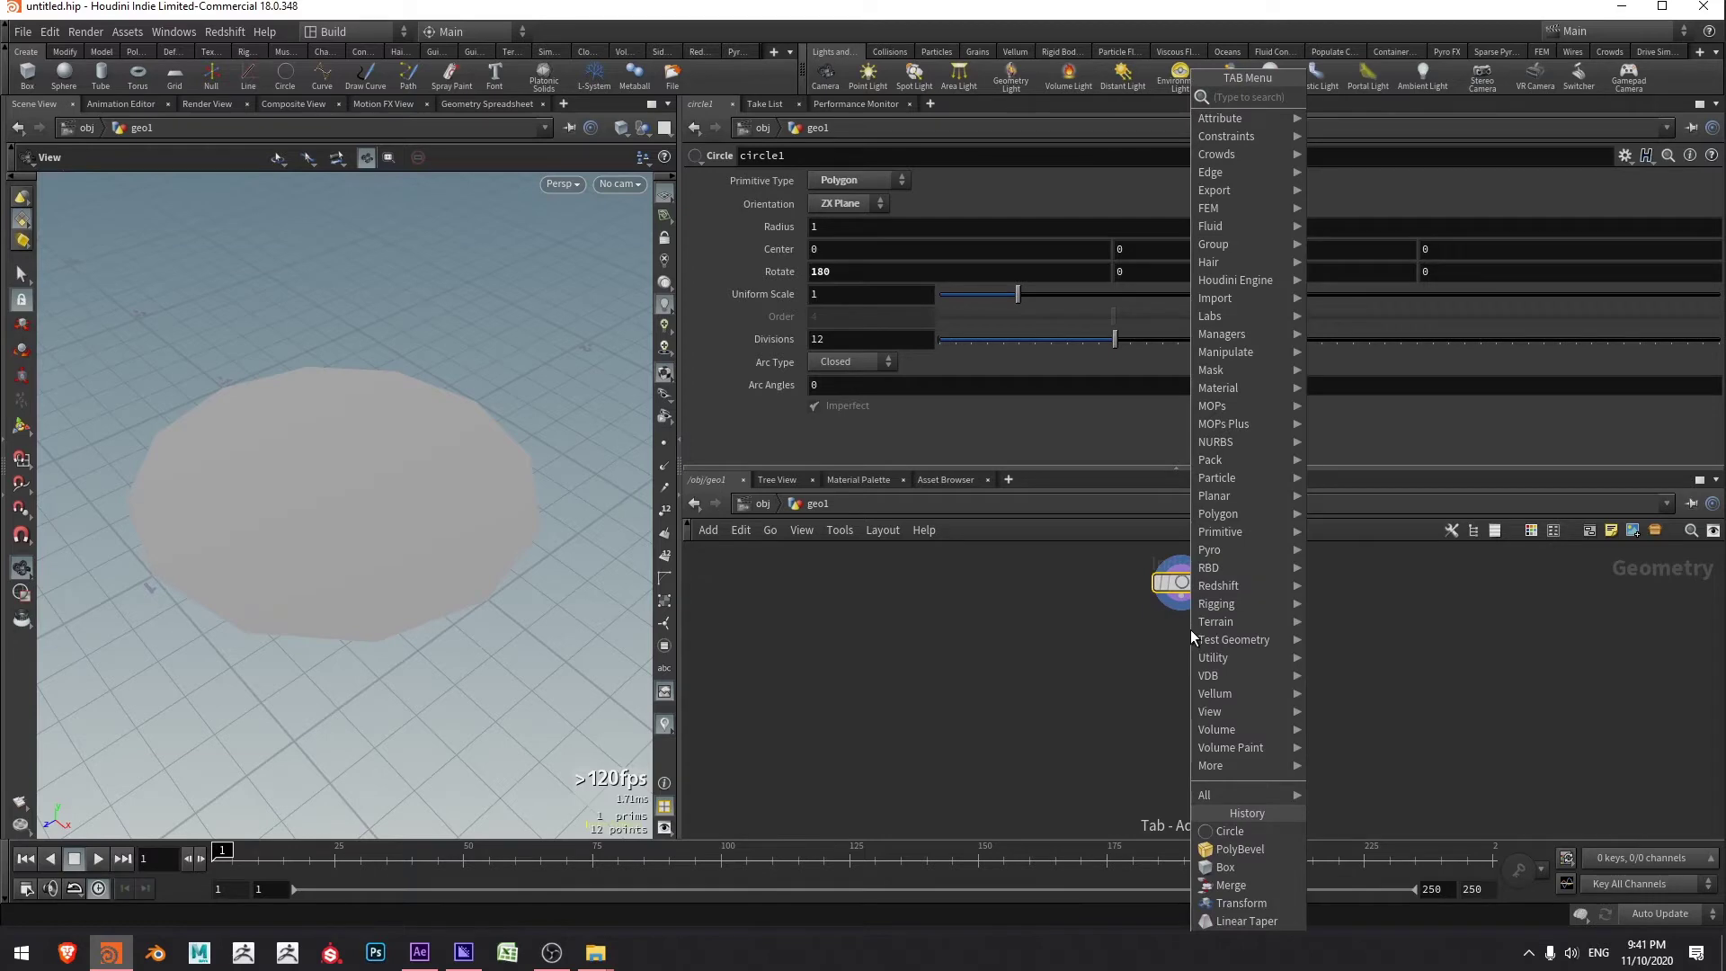
text(poly)
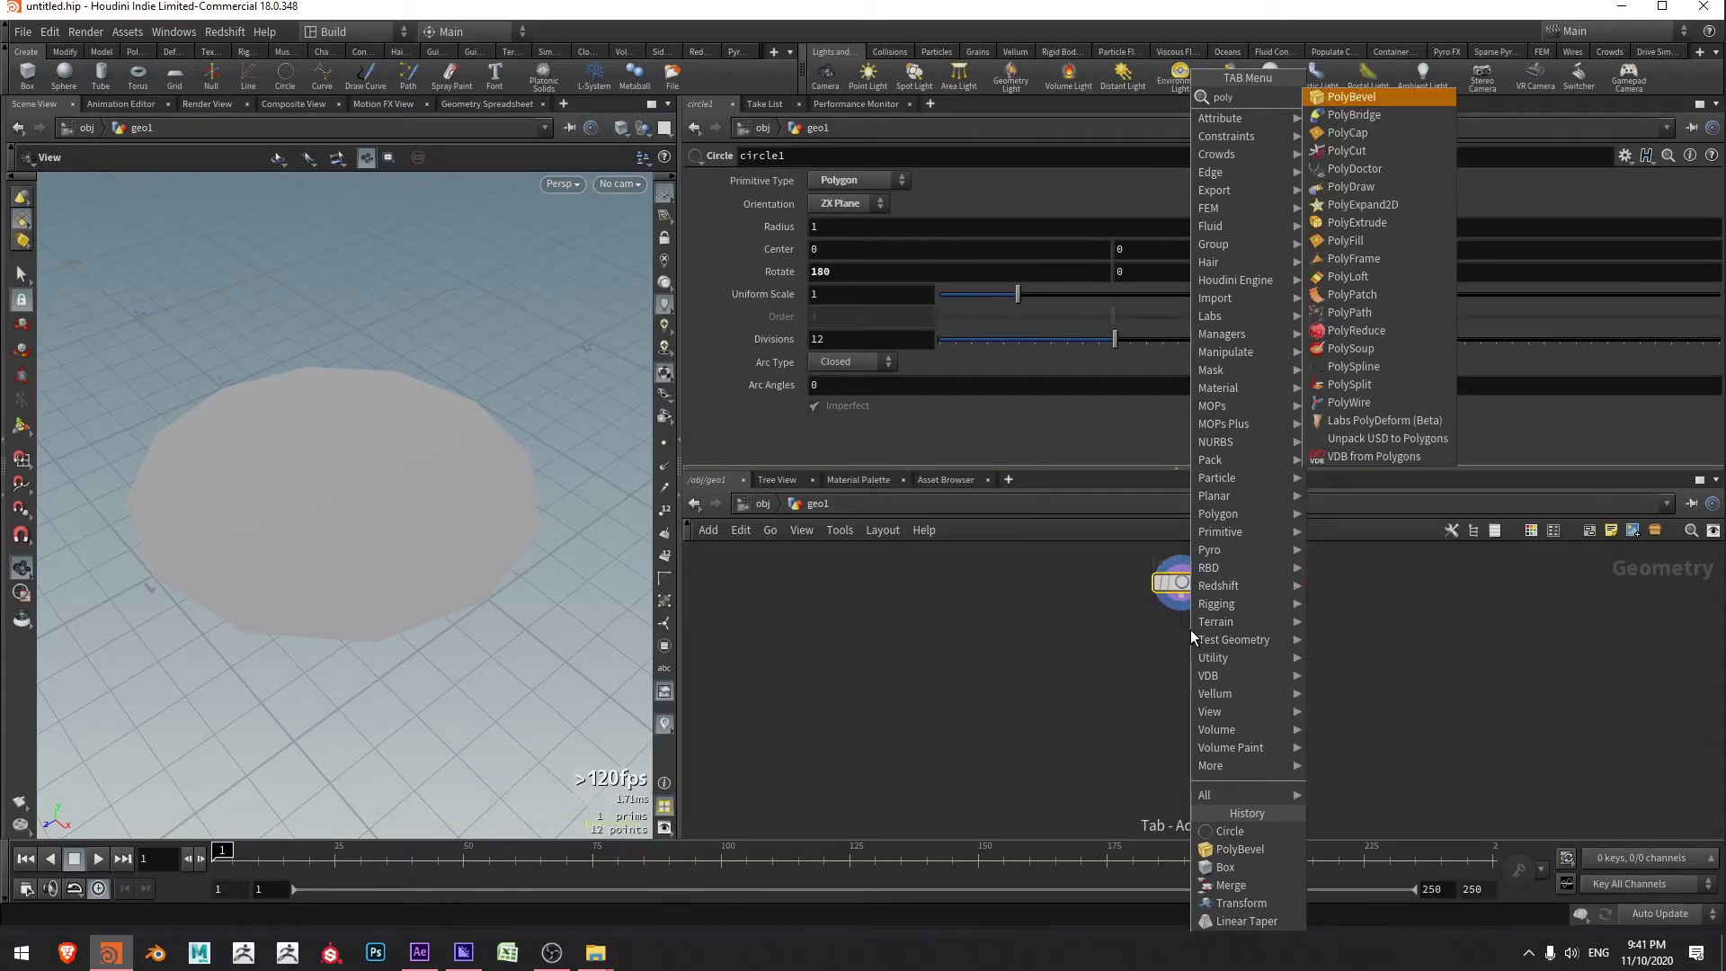
key(Down)
key(Down)
key(Down)
key(Down)
key(Down)
key(Down)
key(Down)
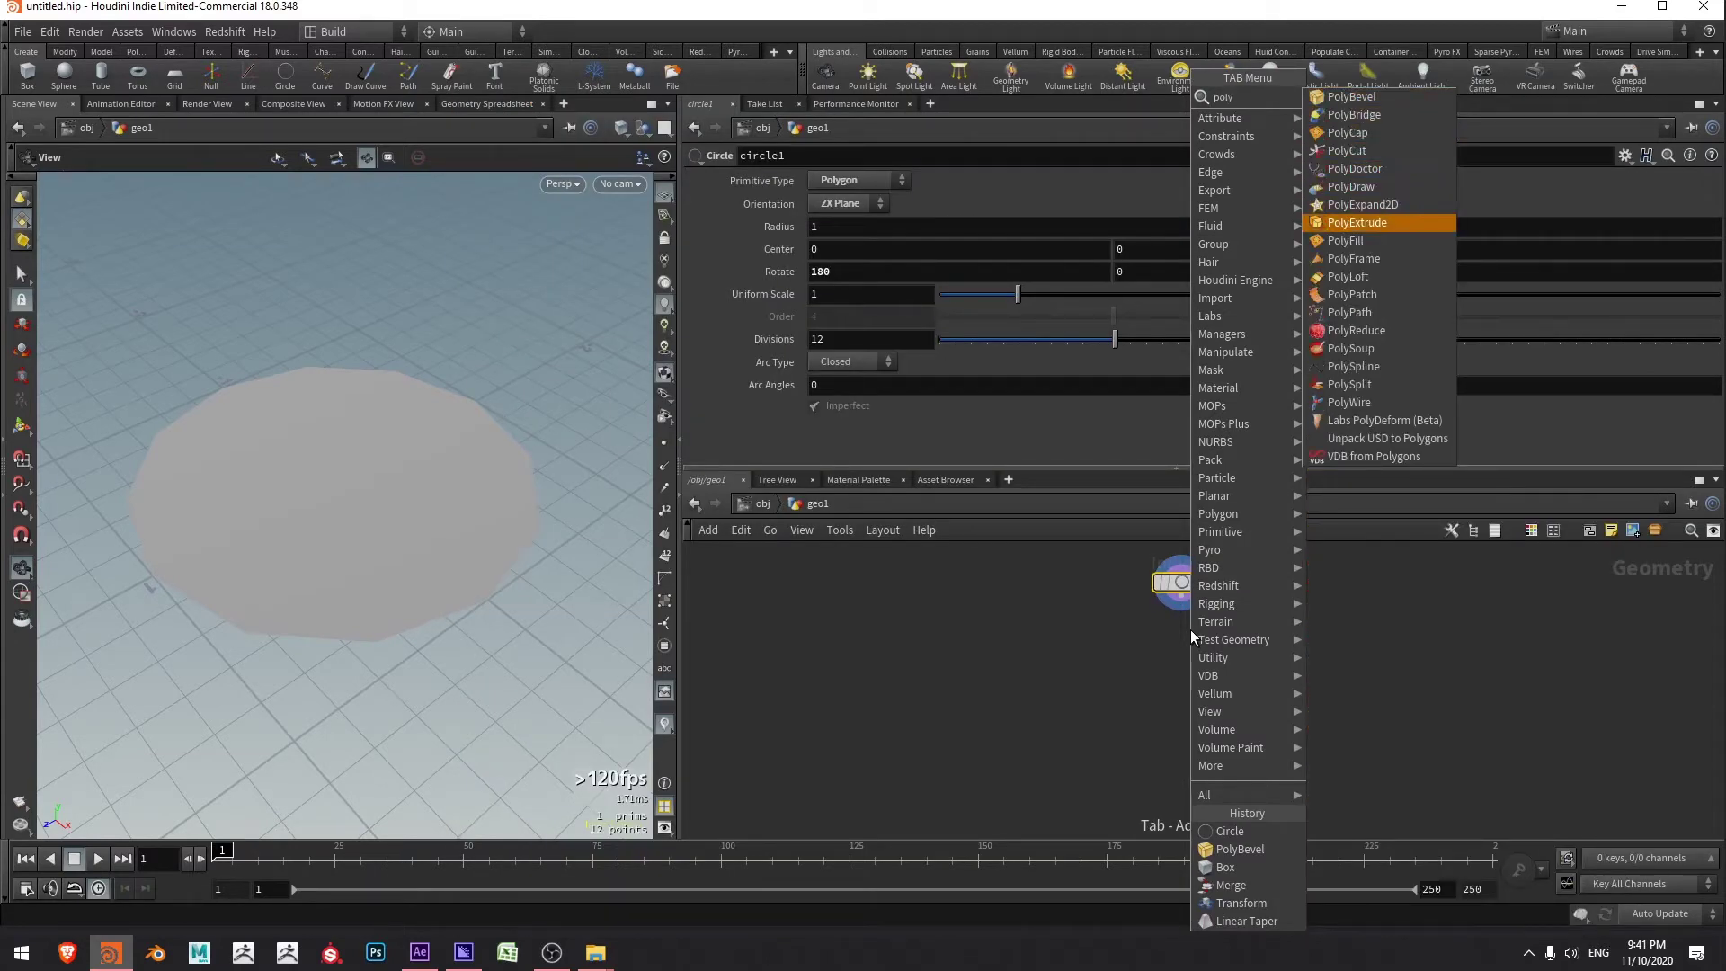
key(Return)
click(1191, 629)
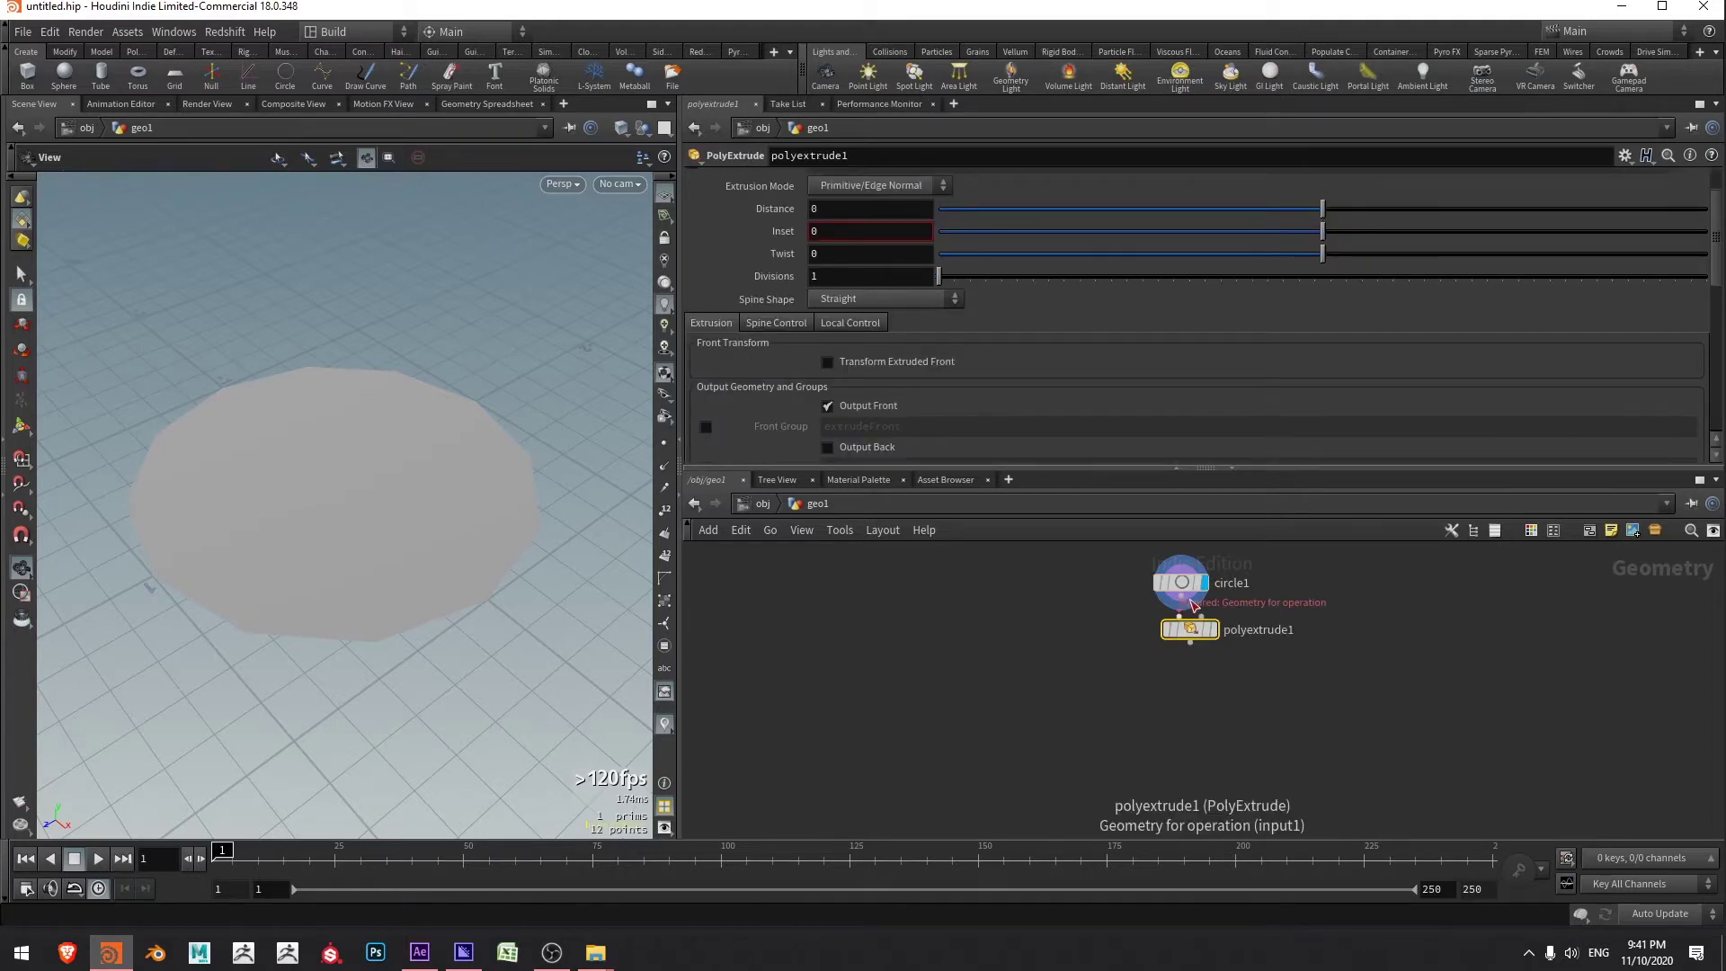
click(1179, 619)
click(1182, 603)
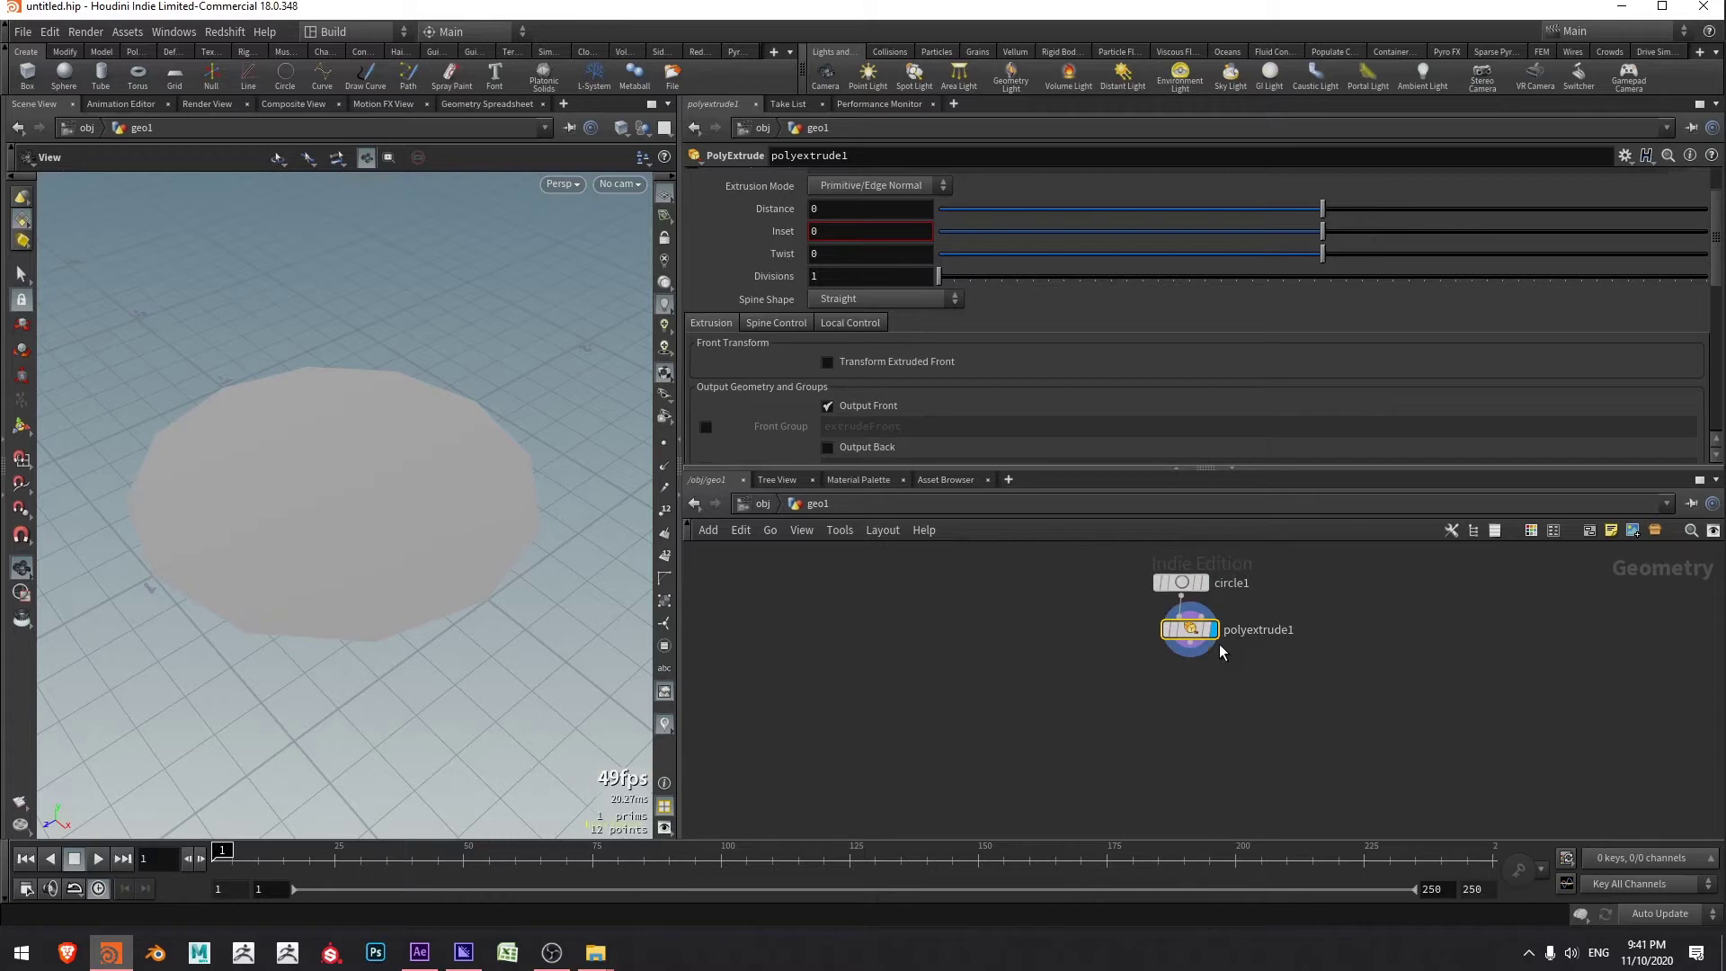
- Set polyextrude1's Distance to 0.8, forming a 12-sided cylinder
middle_drag(827, 209, 926, 212)
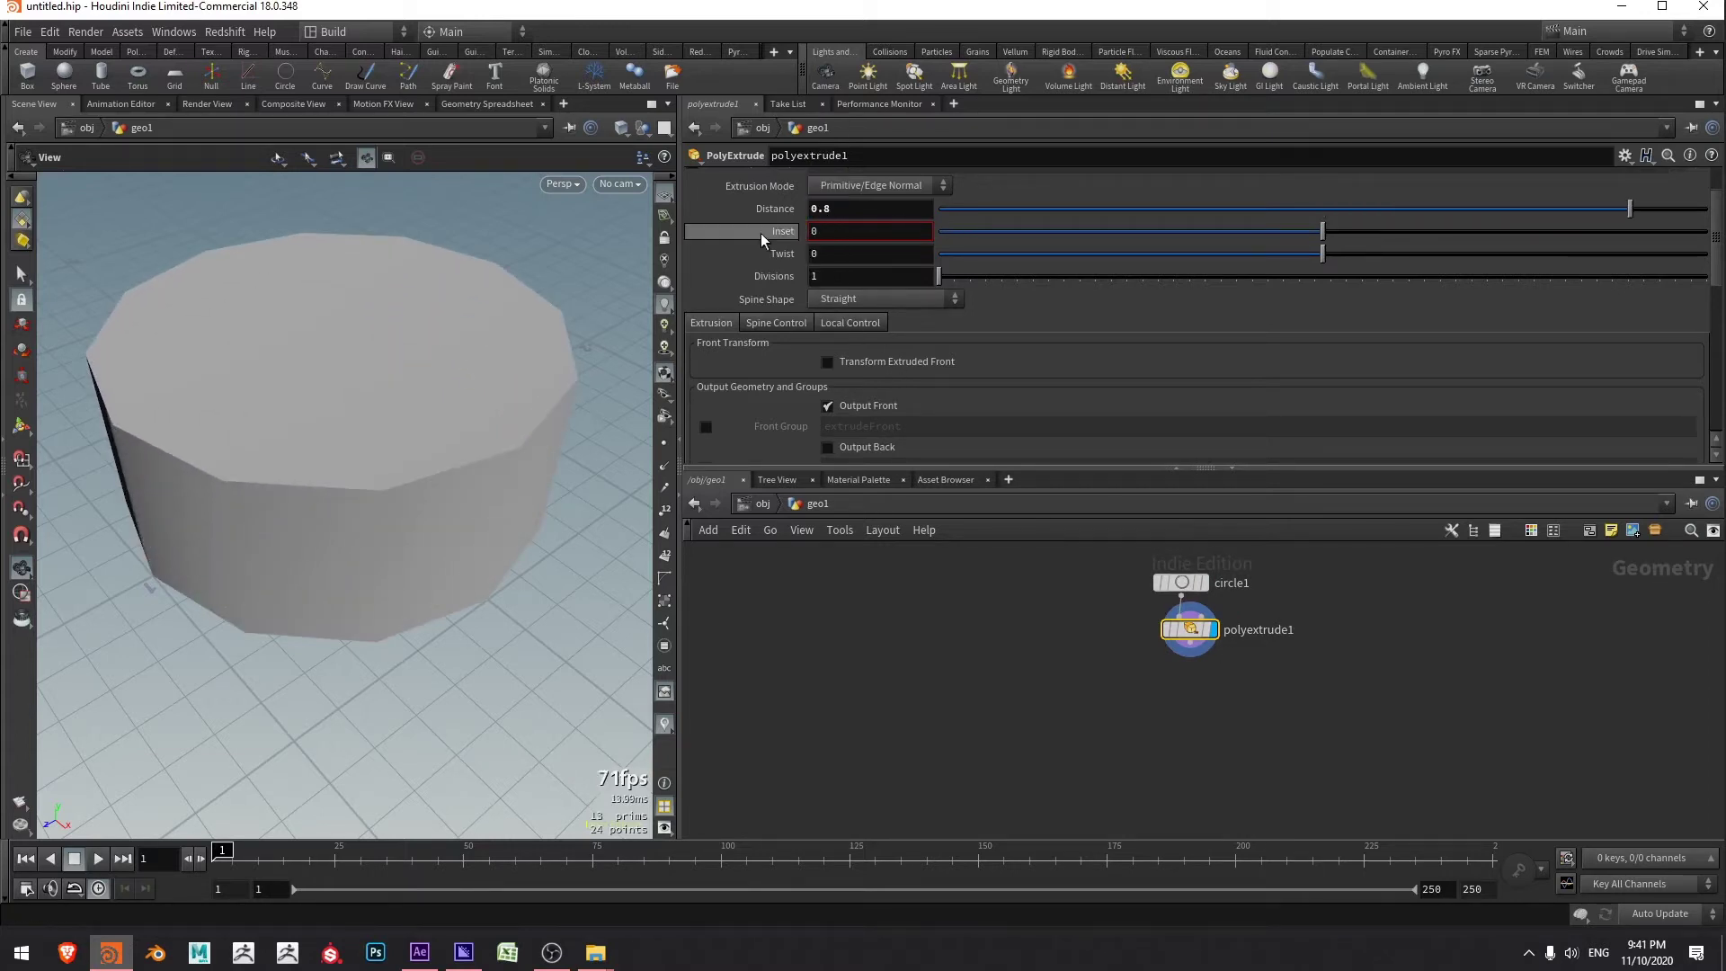
drag(558, 351, 513, 504)
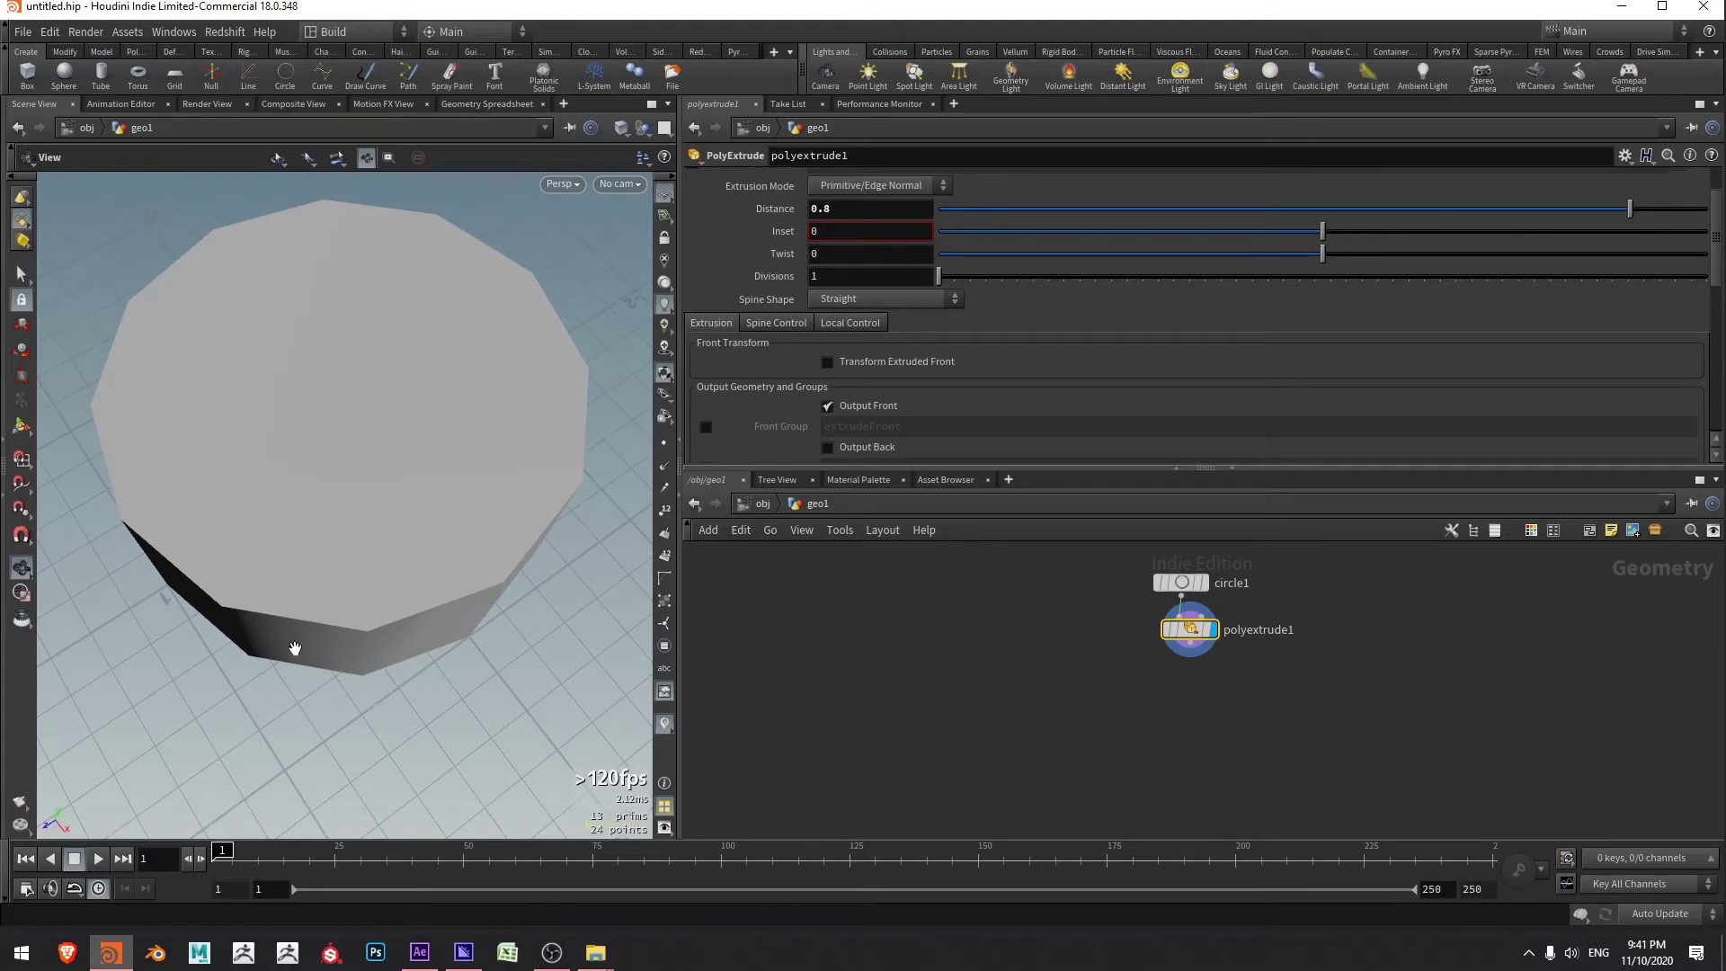
drag(367, 642, 263, 411)
drag(340, 285, 397, 437)
middle_drag(1183, 687, 1225, 686)
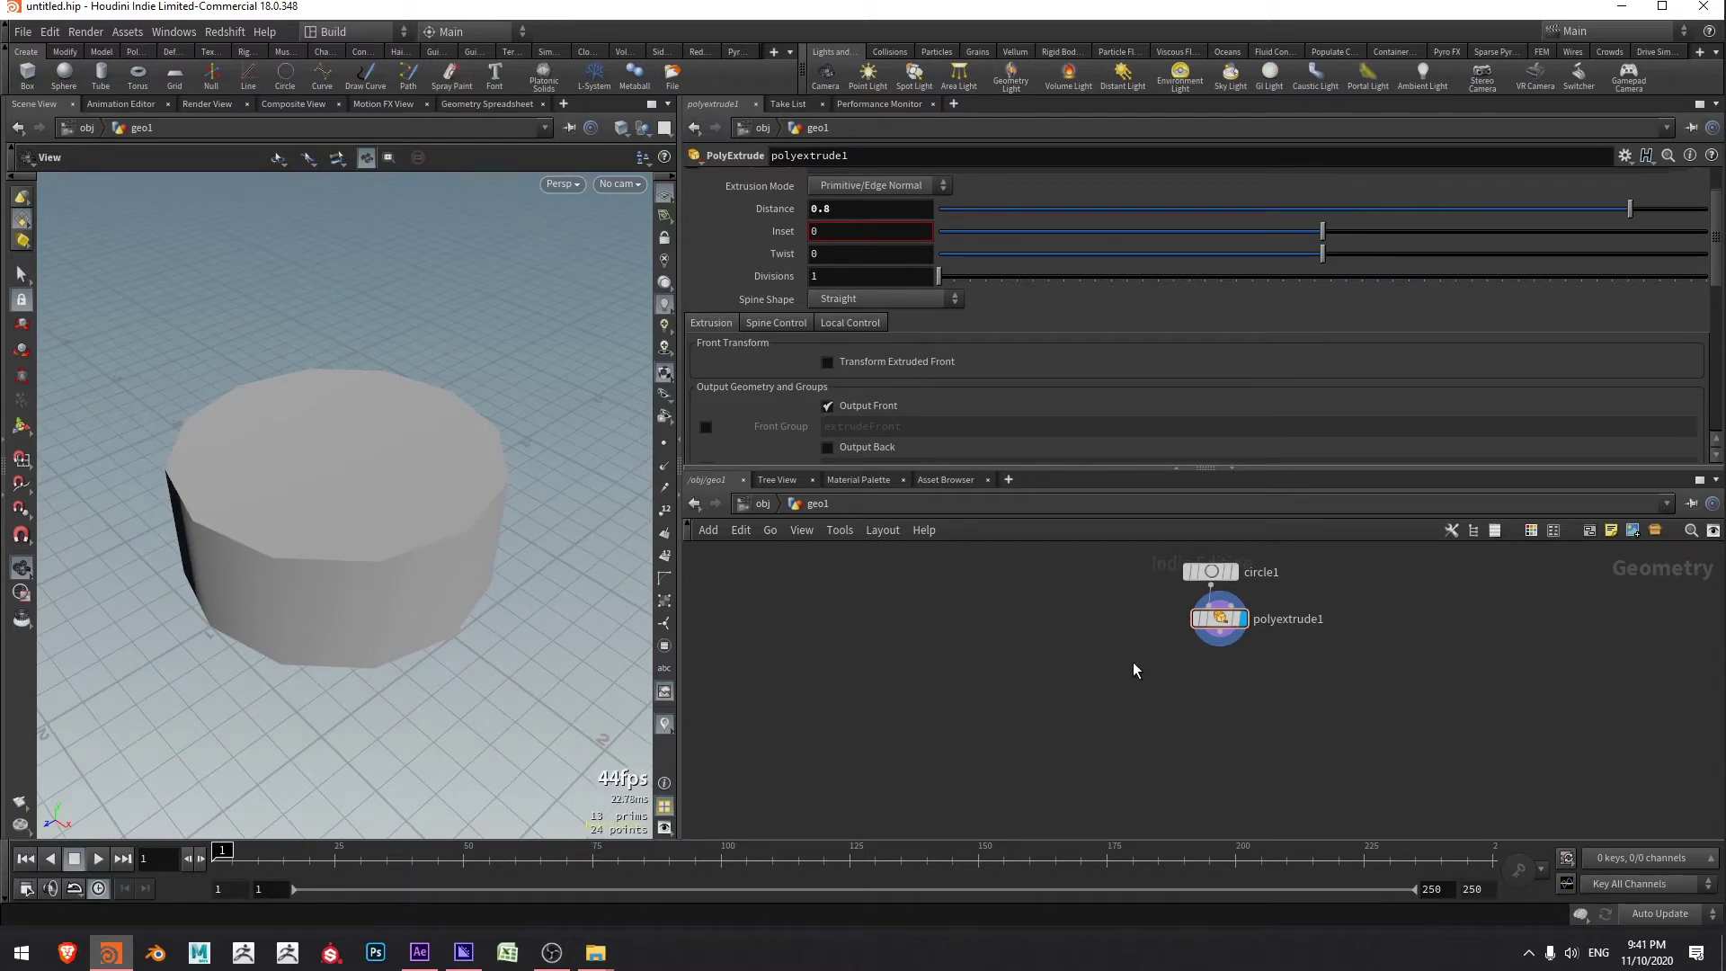
- Add tube1 and lay it out to the left of the circle1–polyextrude1 chain
key(Tab)
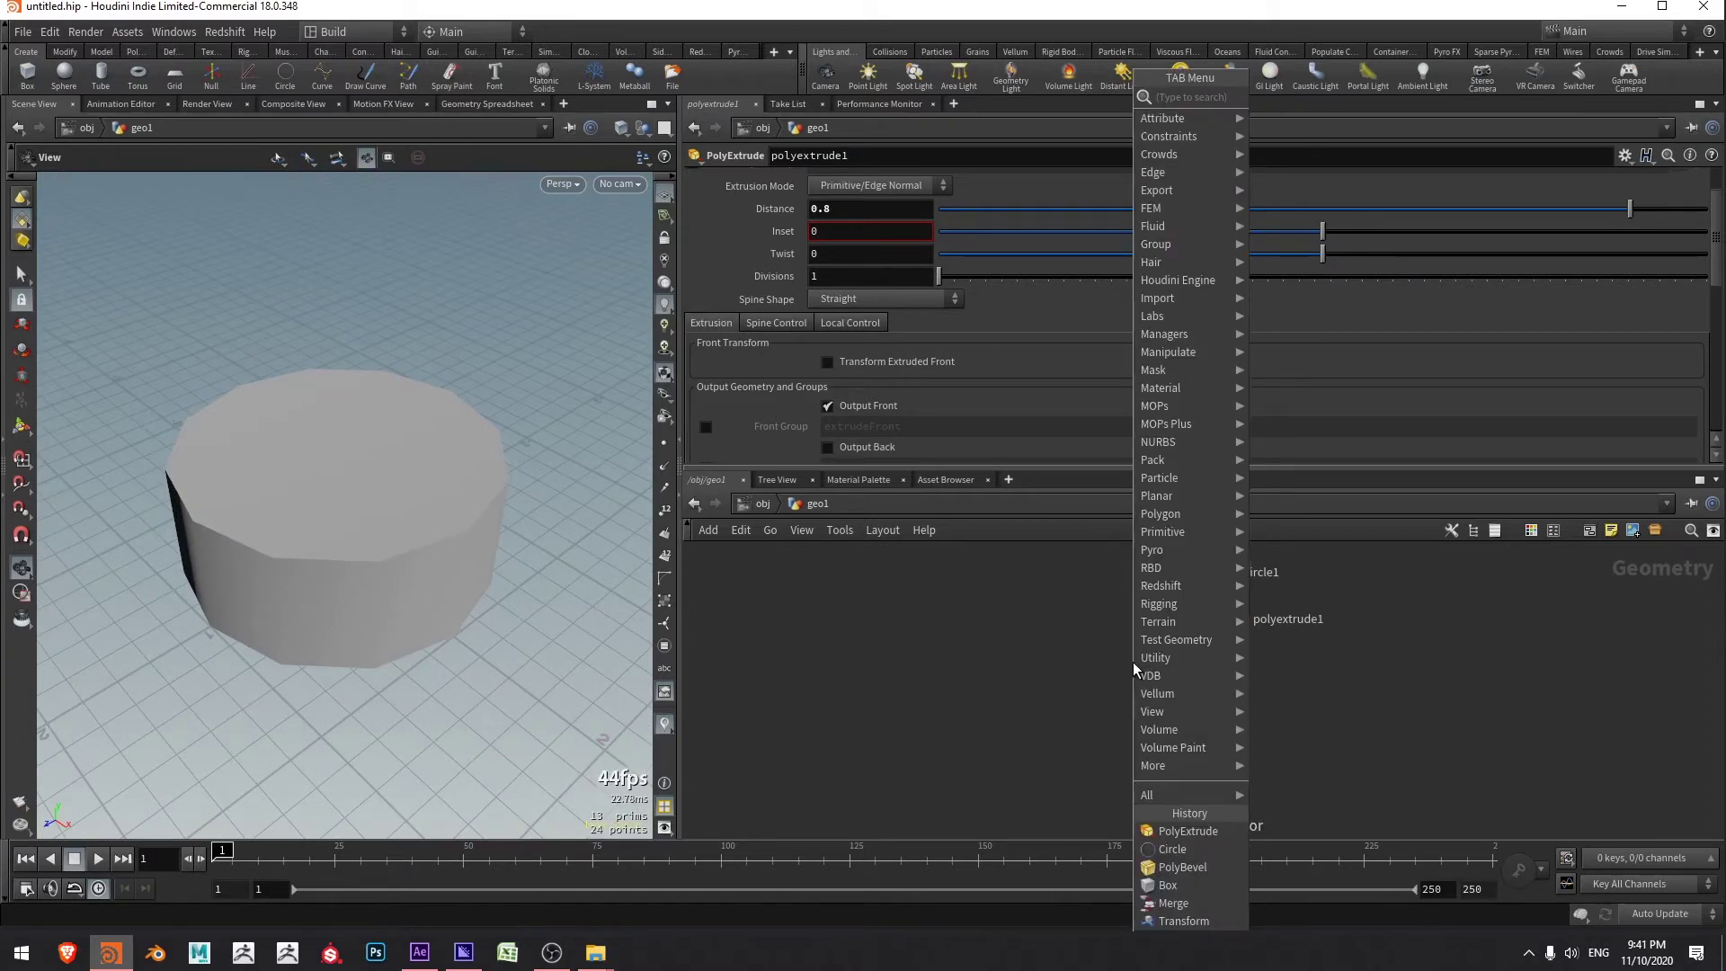
text(tube)
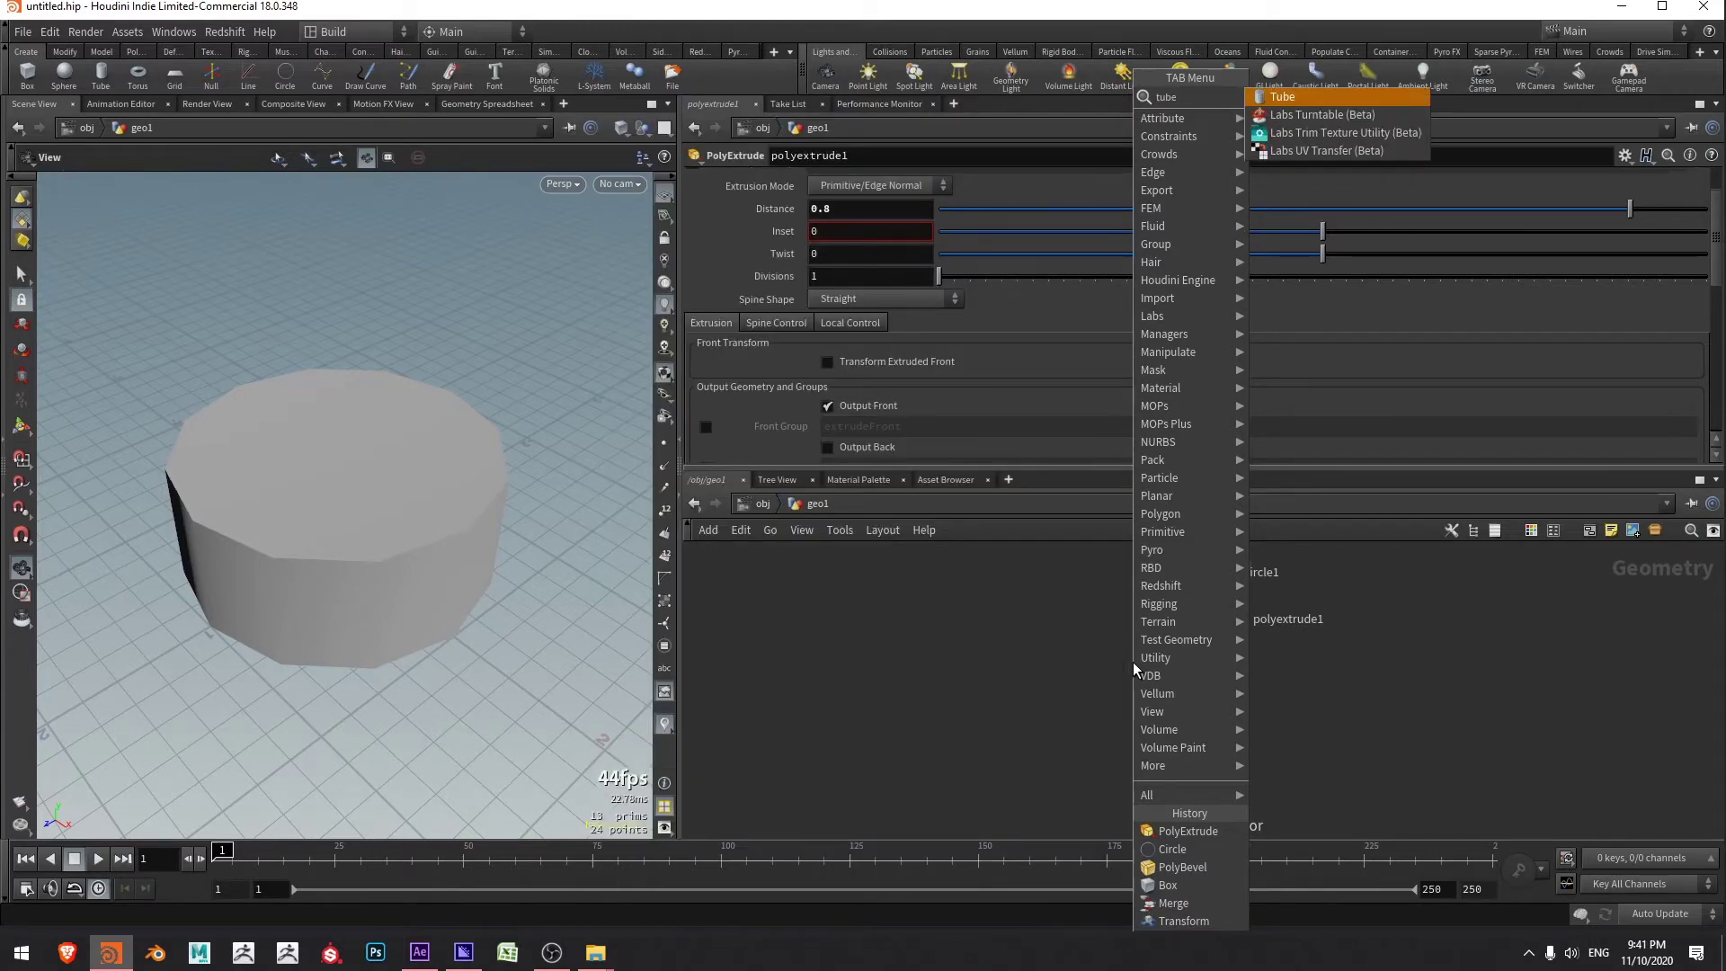
key(Return)
click(1133, 662)
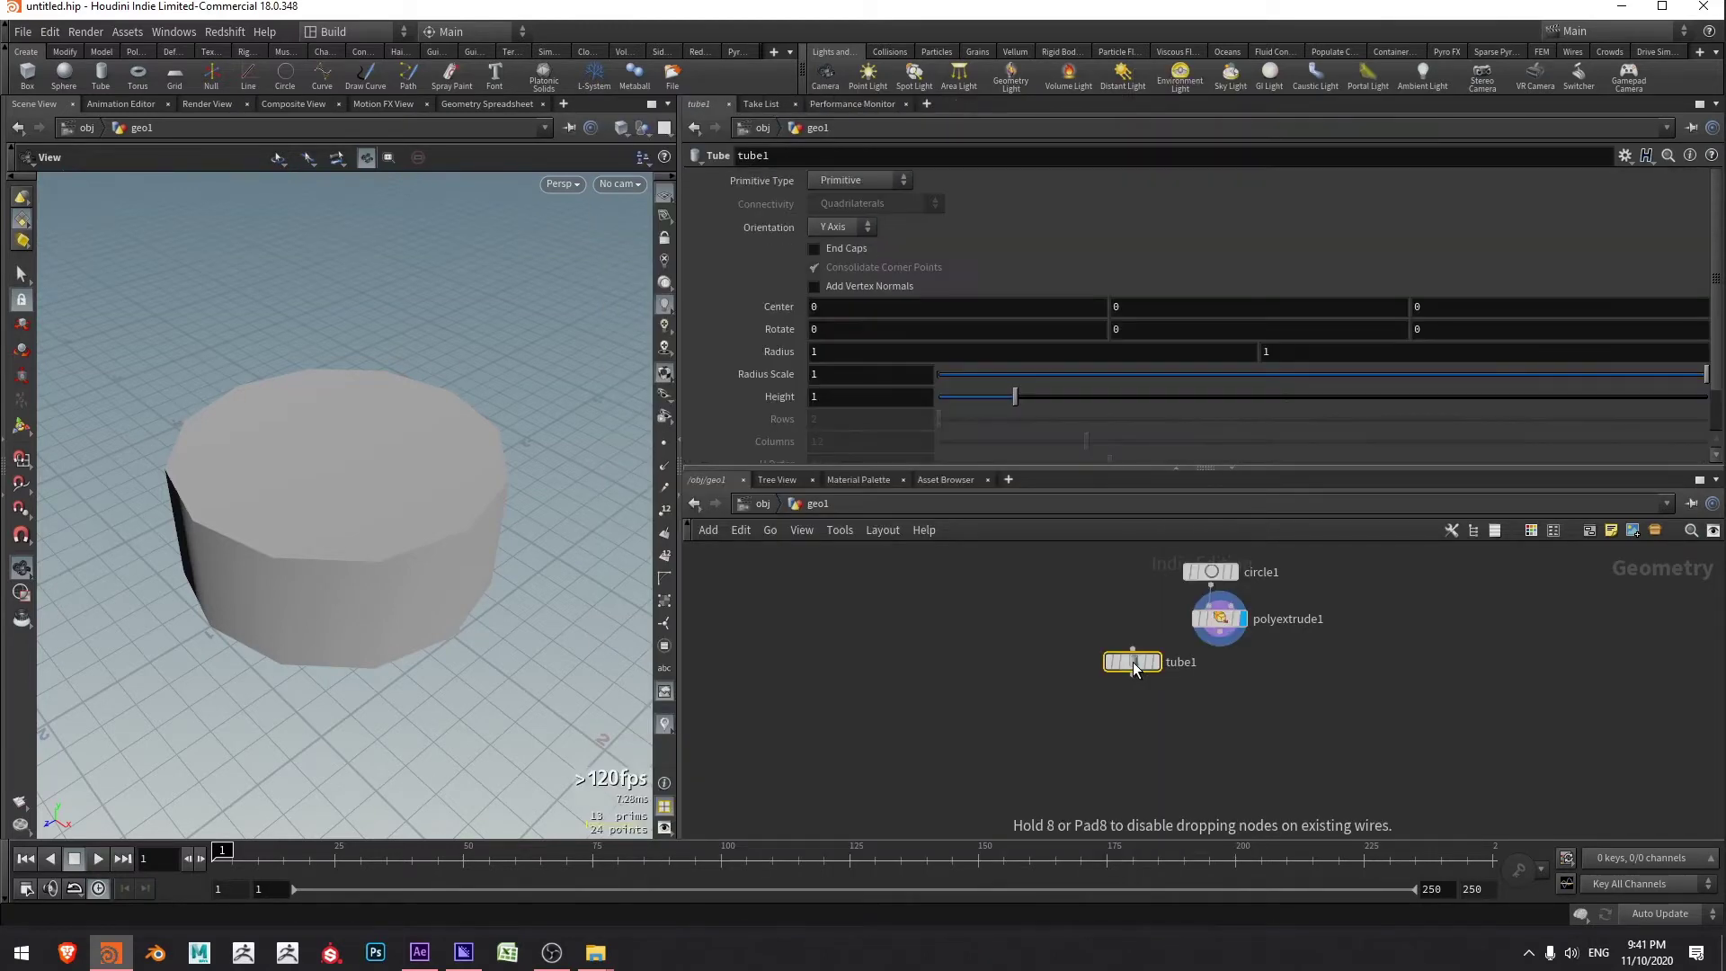
drag(1133, 662, 1028, 660)
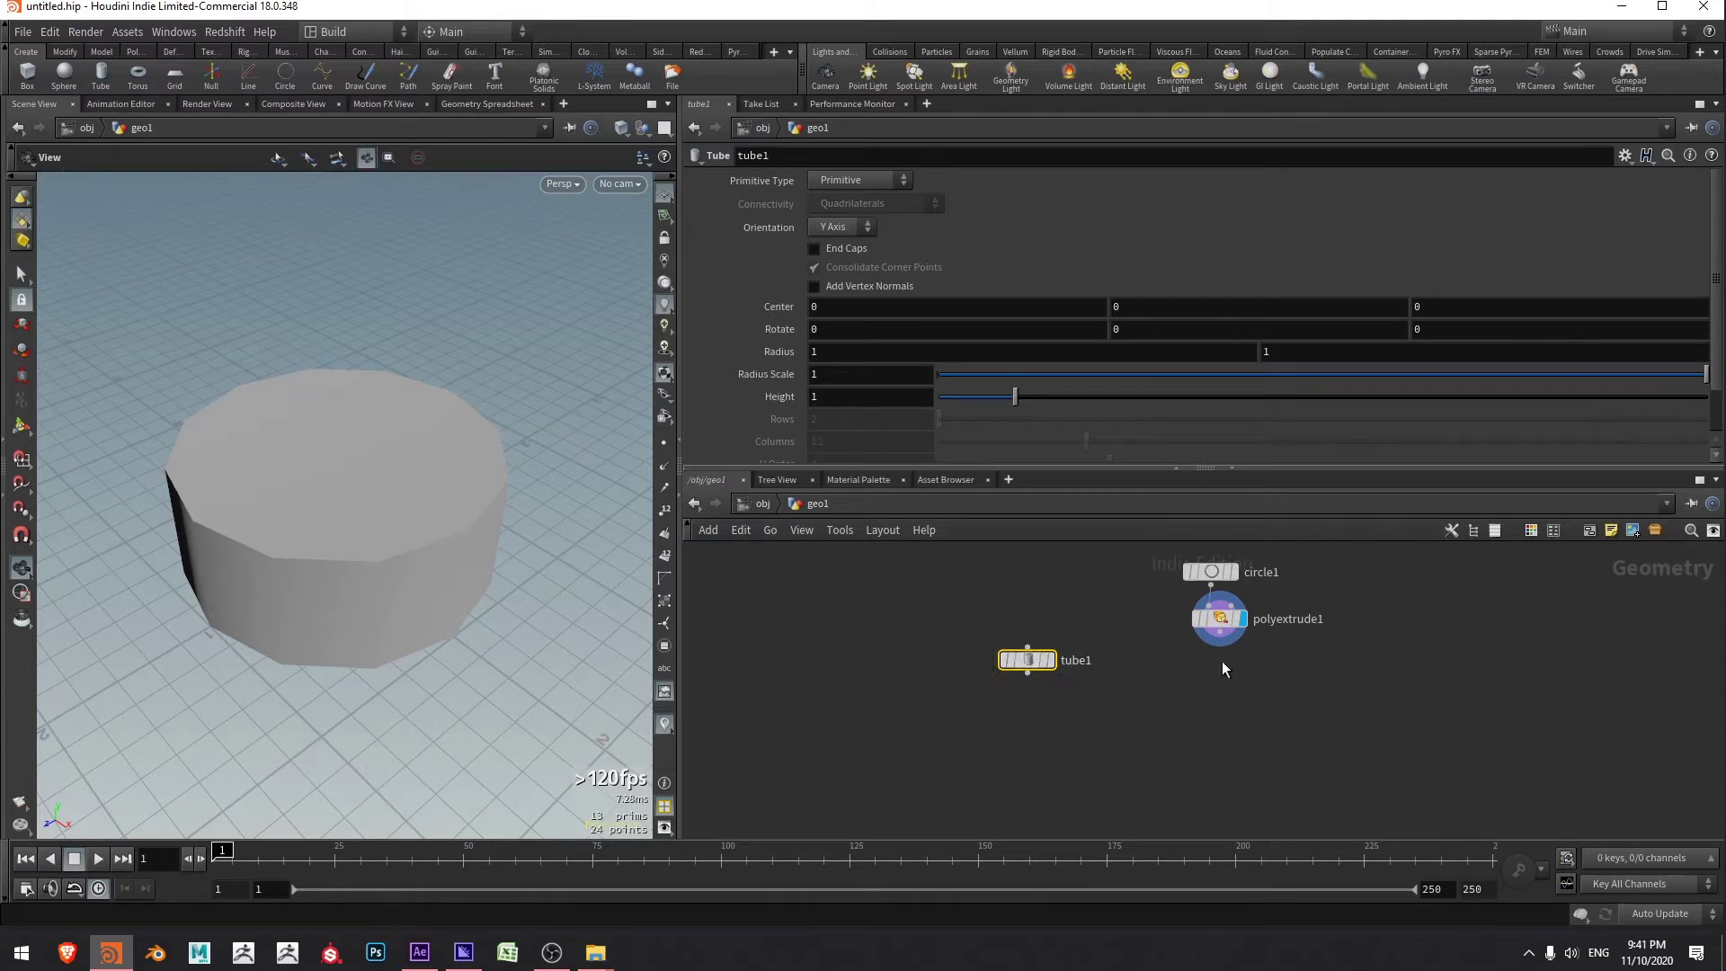
drag(1216, 604, 1307, 618)
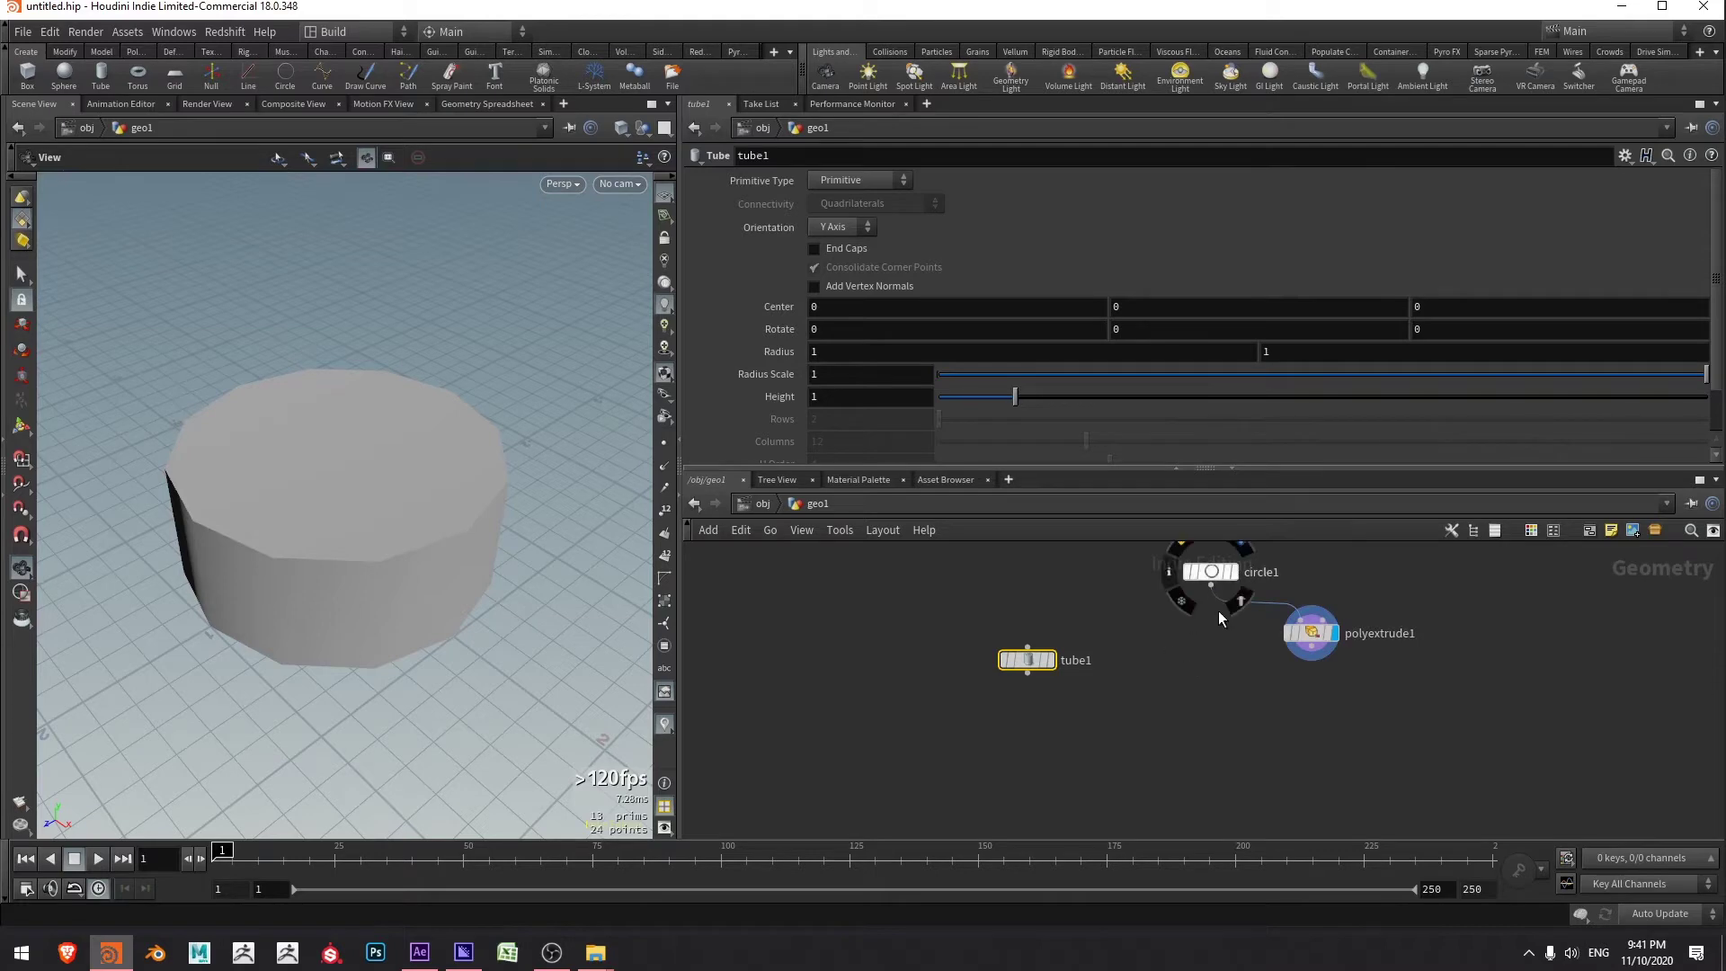
- Add a Copy to Points node (ctp) to the network
key(Tab)
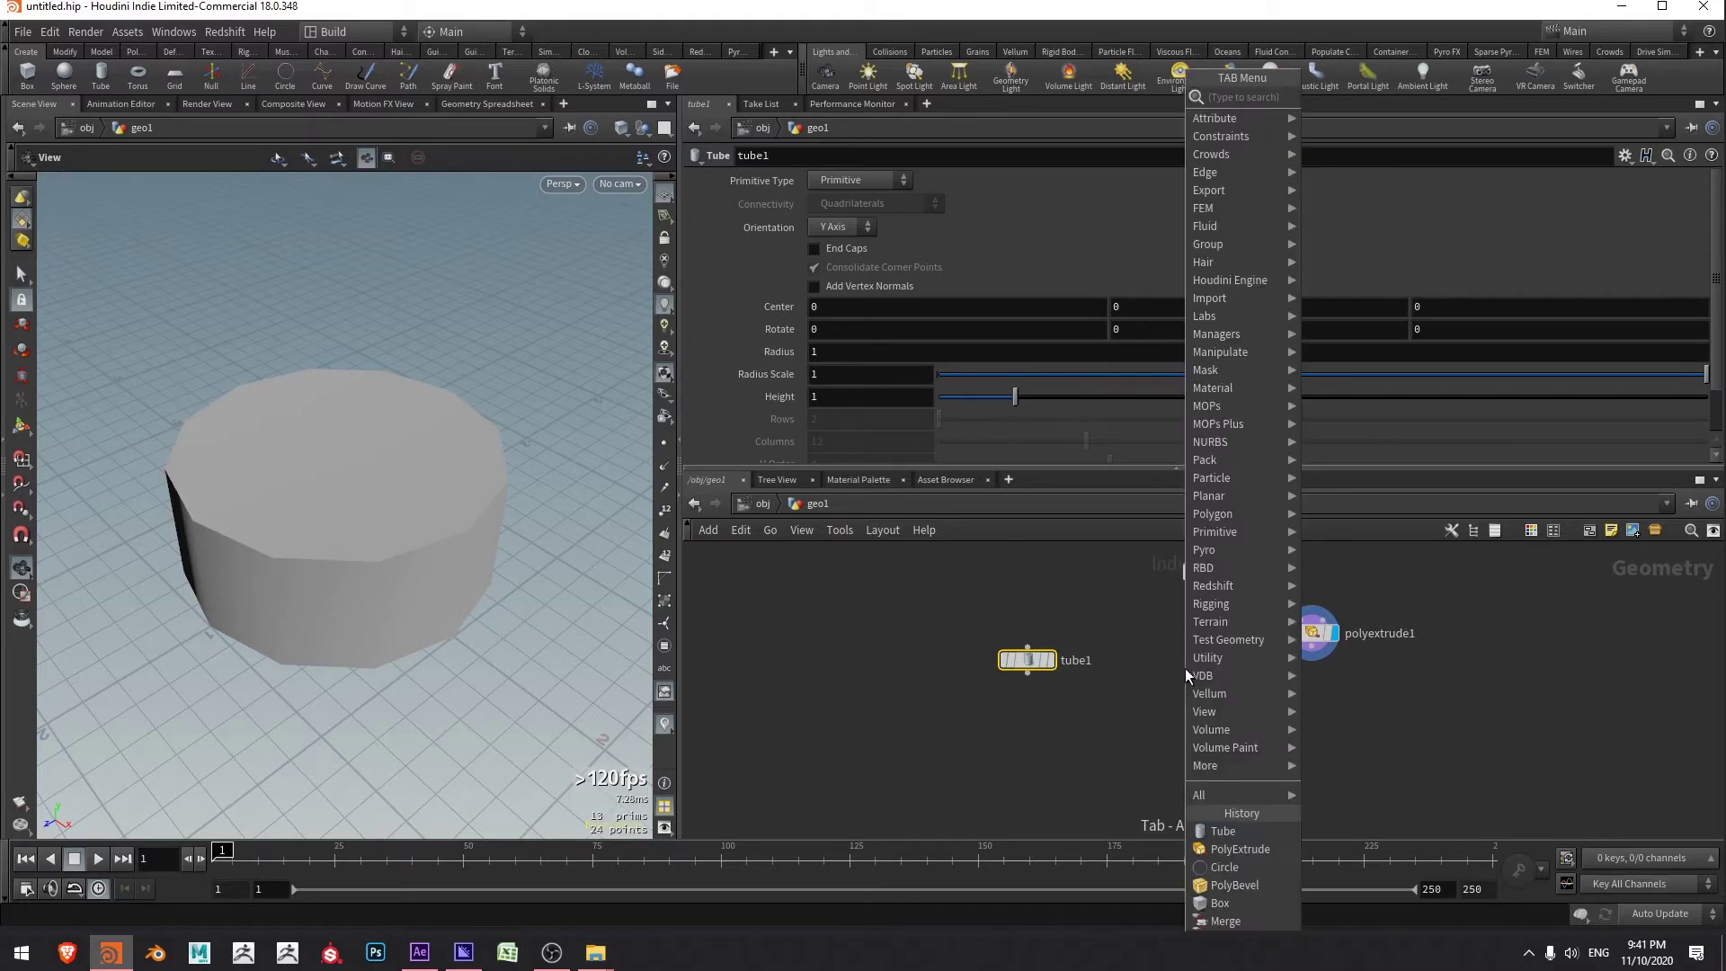
text(ctp)
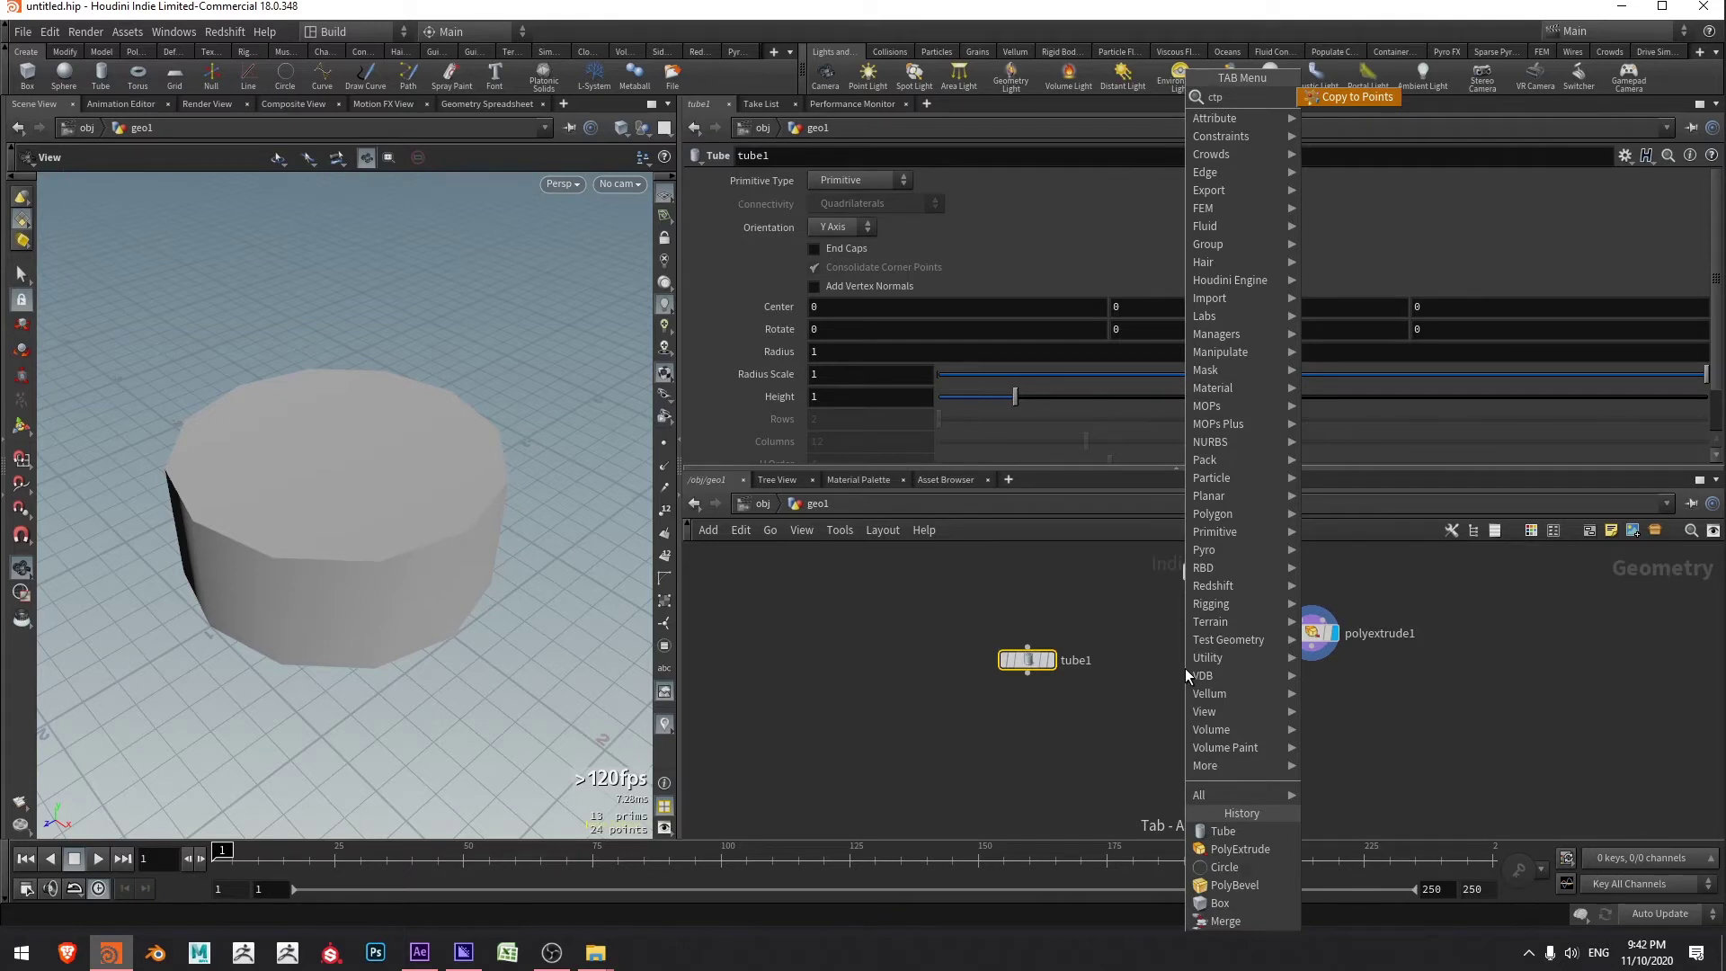
key(Return)
click(1185, 670)
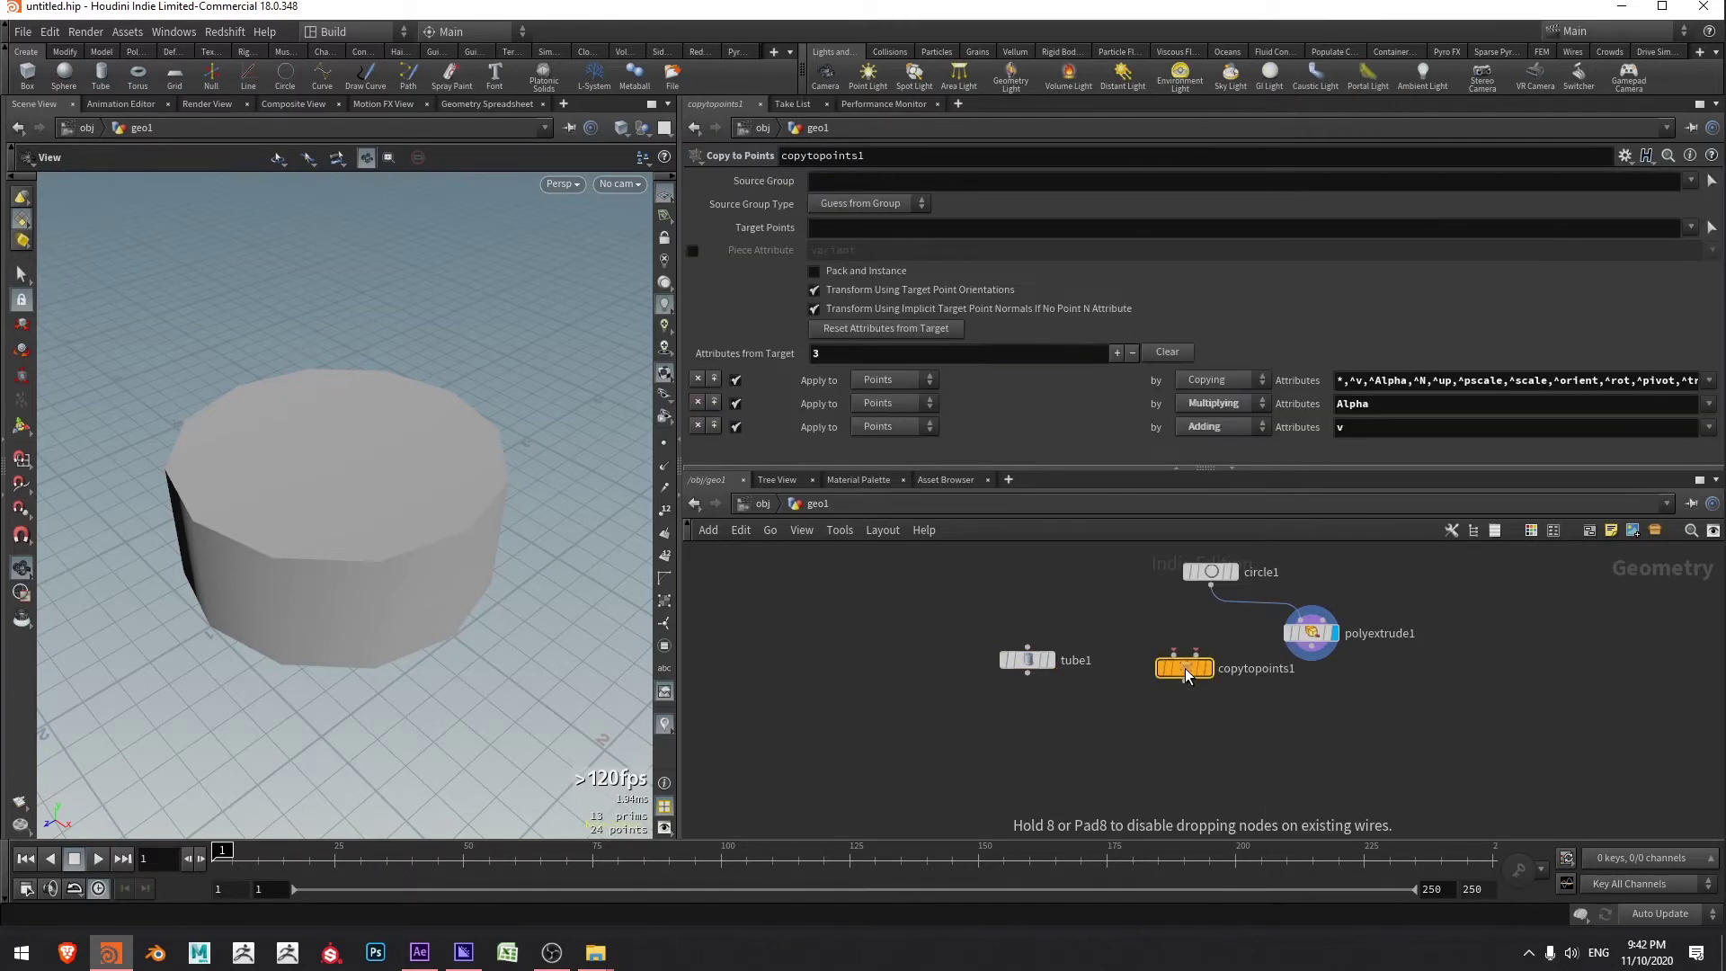
- Wire circle1 as target points and tube1 as geometry, then display copytopoints1
click(1211, 585)
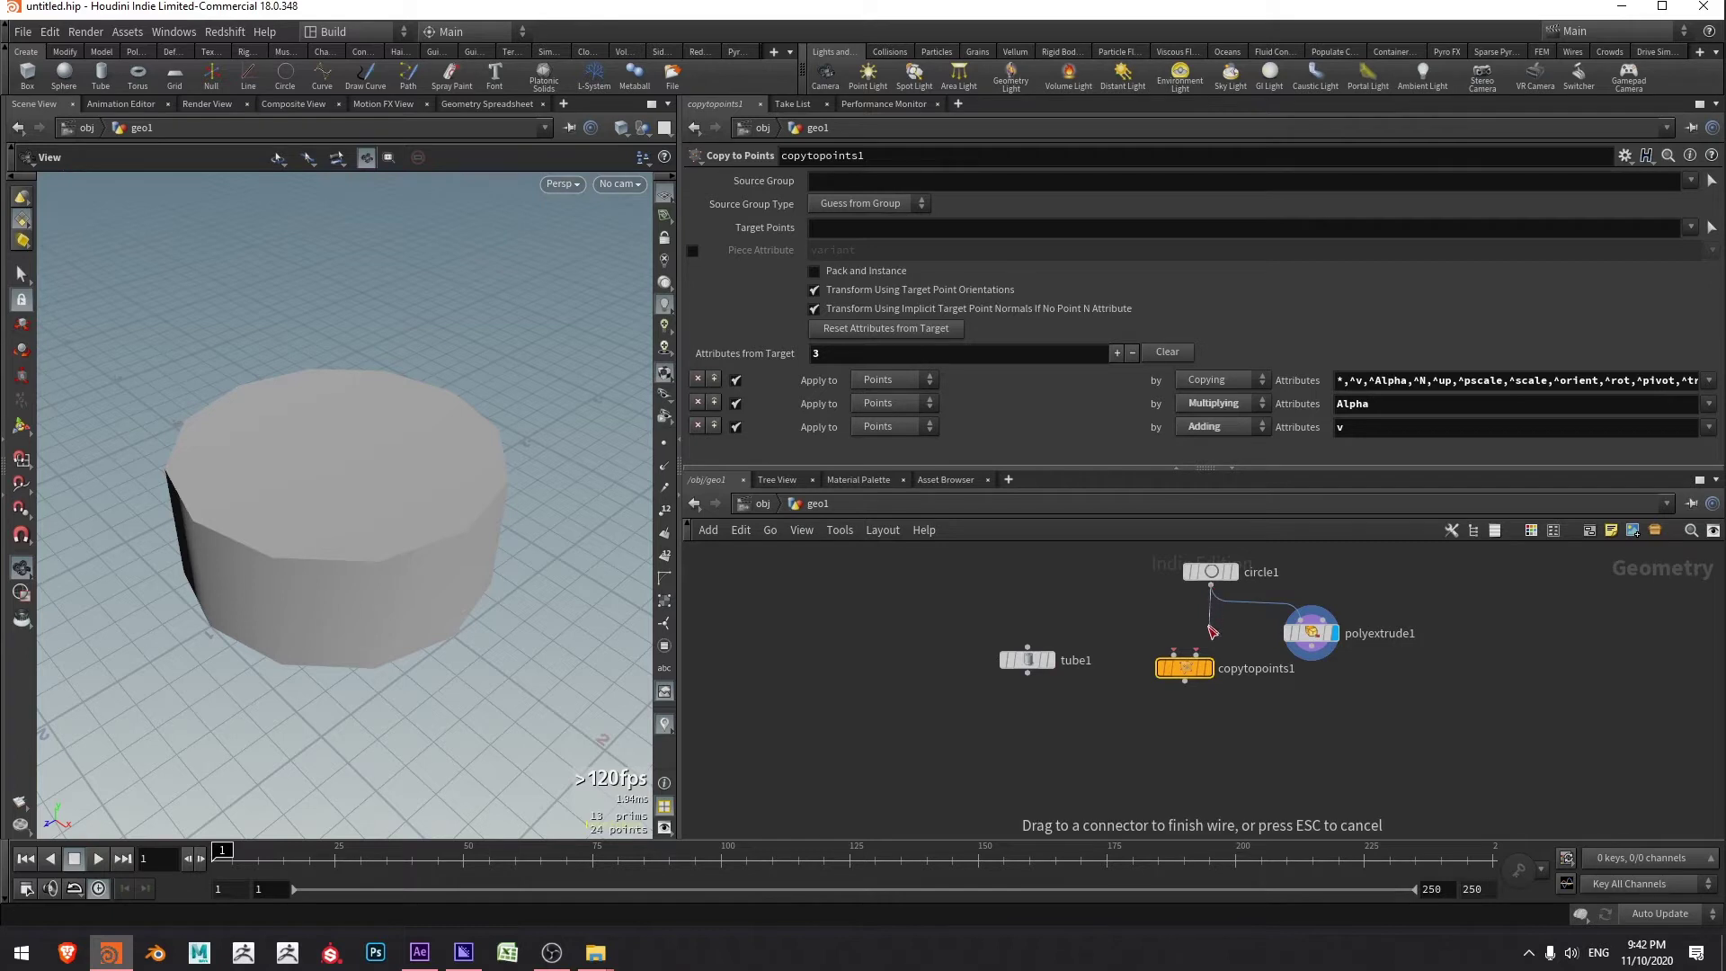
click(1196, 654)
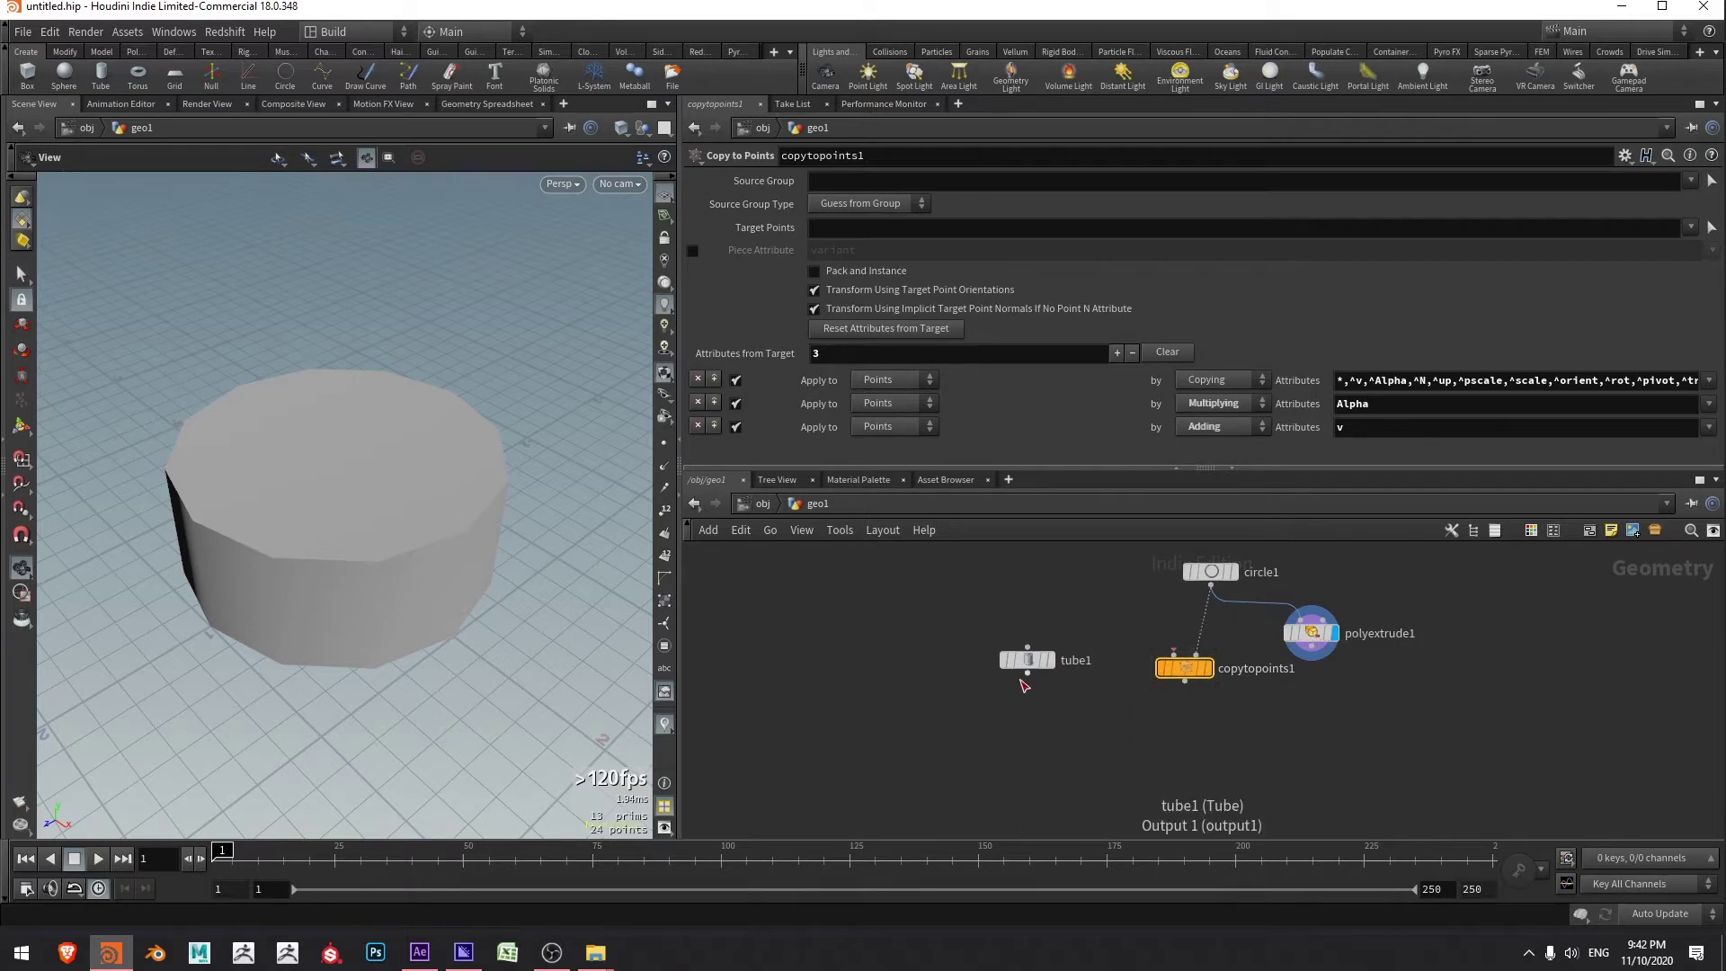
click(1028, 674)
click(1174, 656)
drag(1206, 674, 1196, 741)
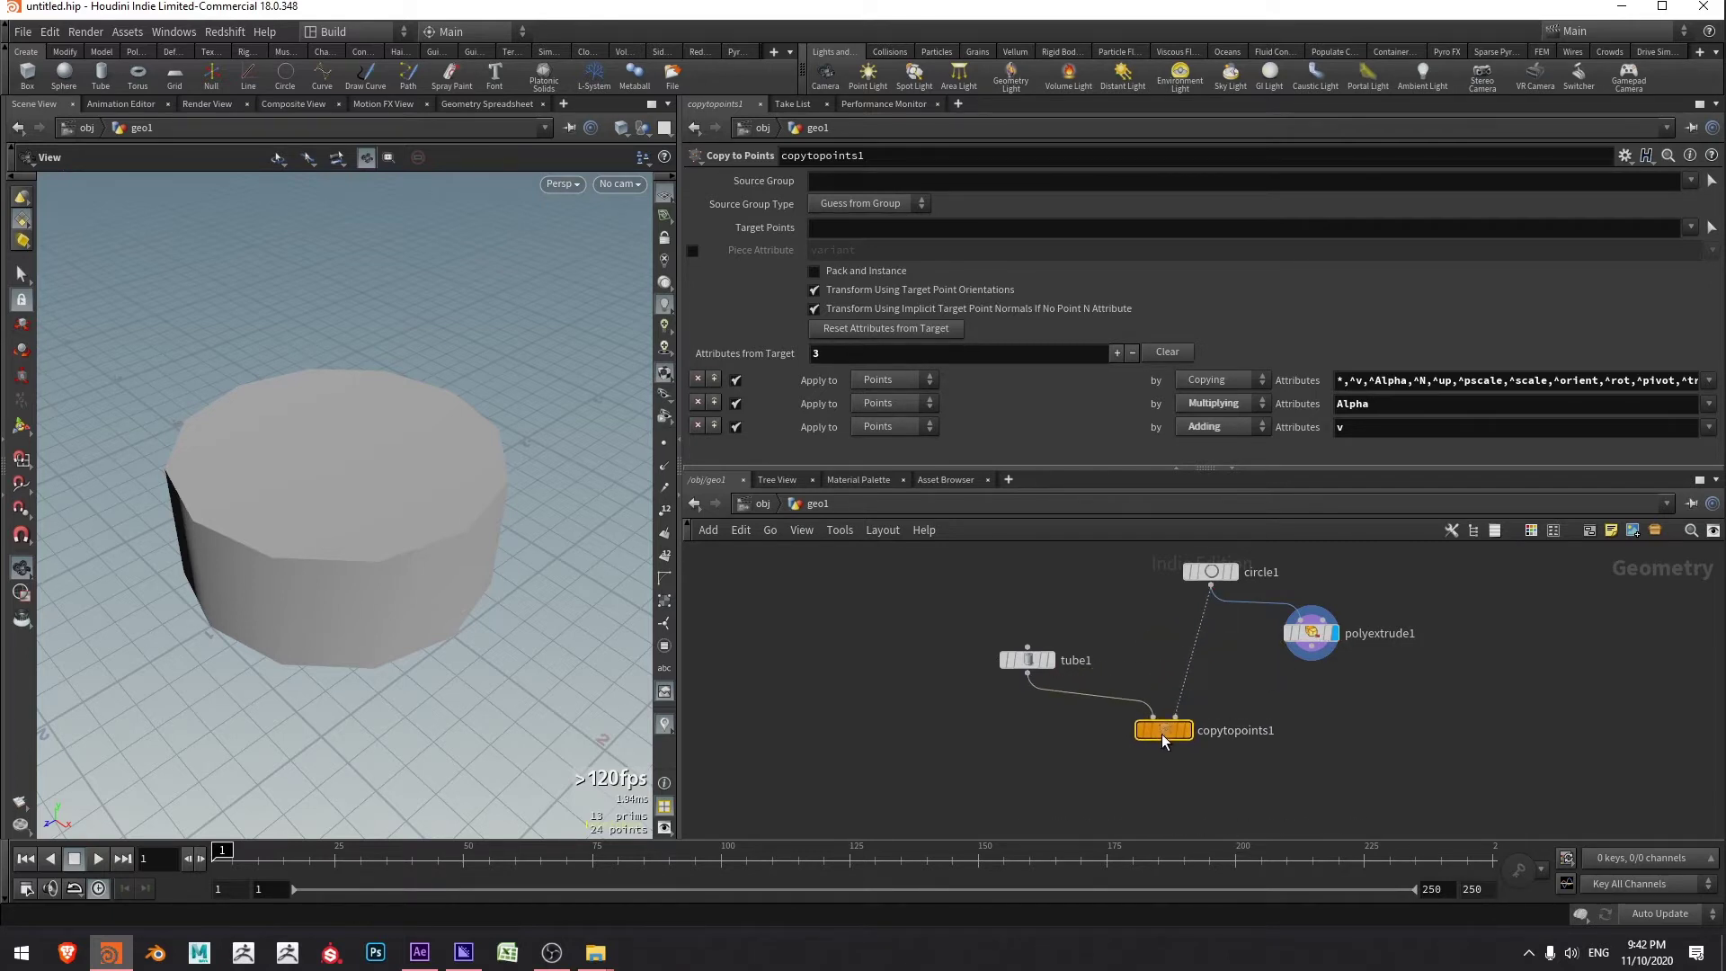
click(1192, 733)
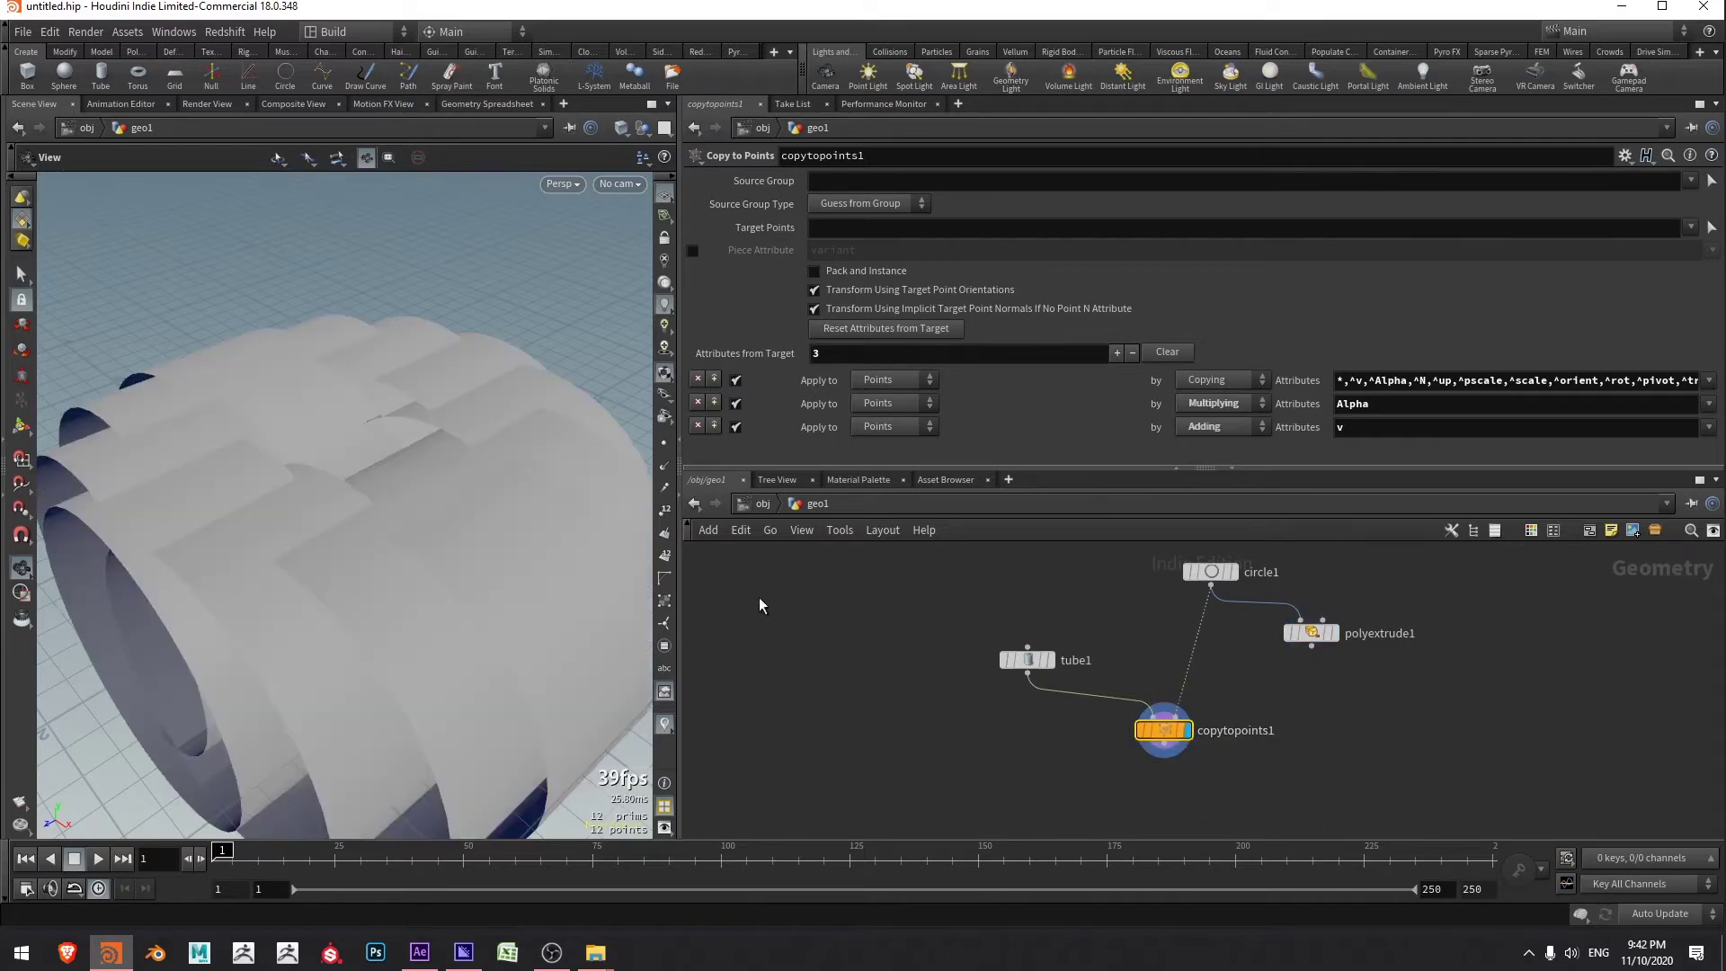
drag(297, 435, 552, 566)
drag(861, 600, 1077, 763)
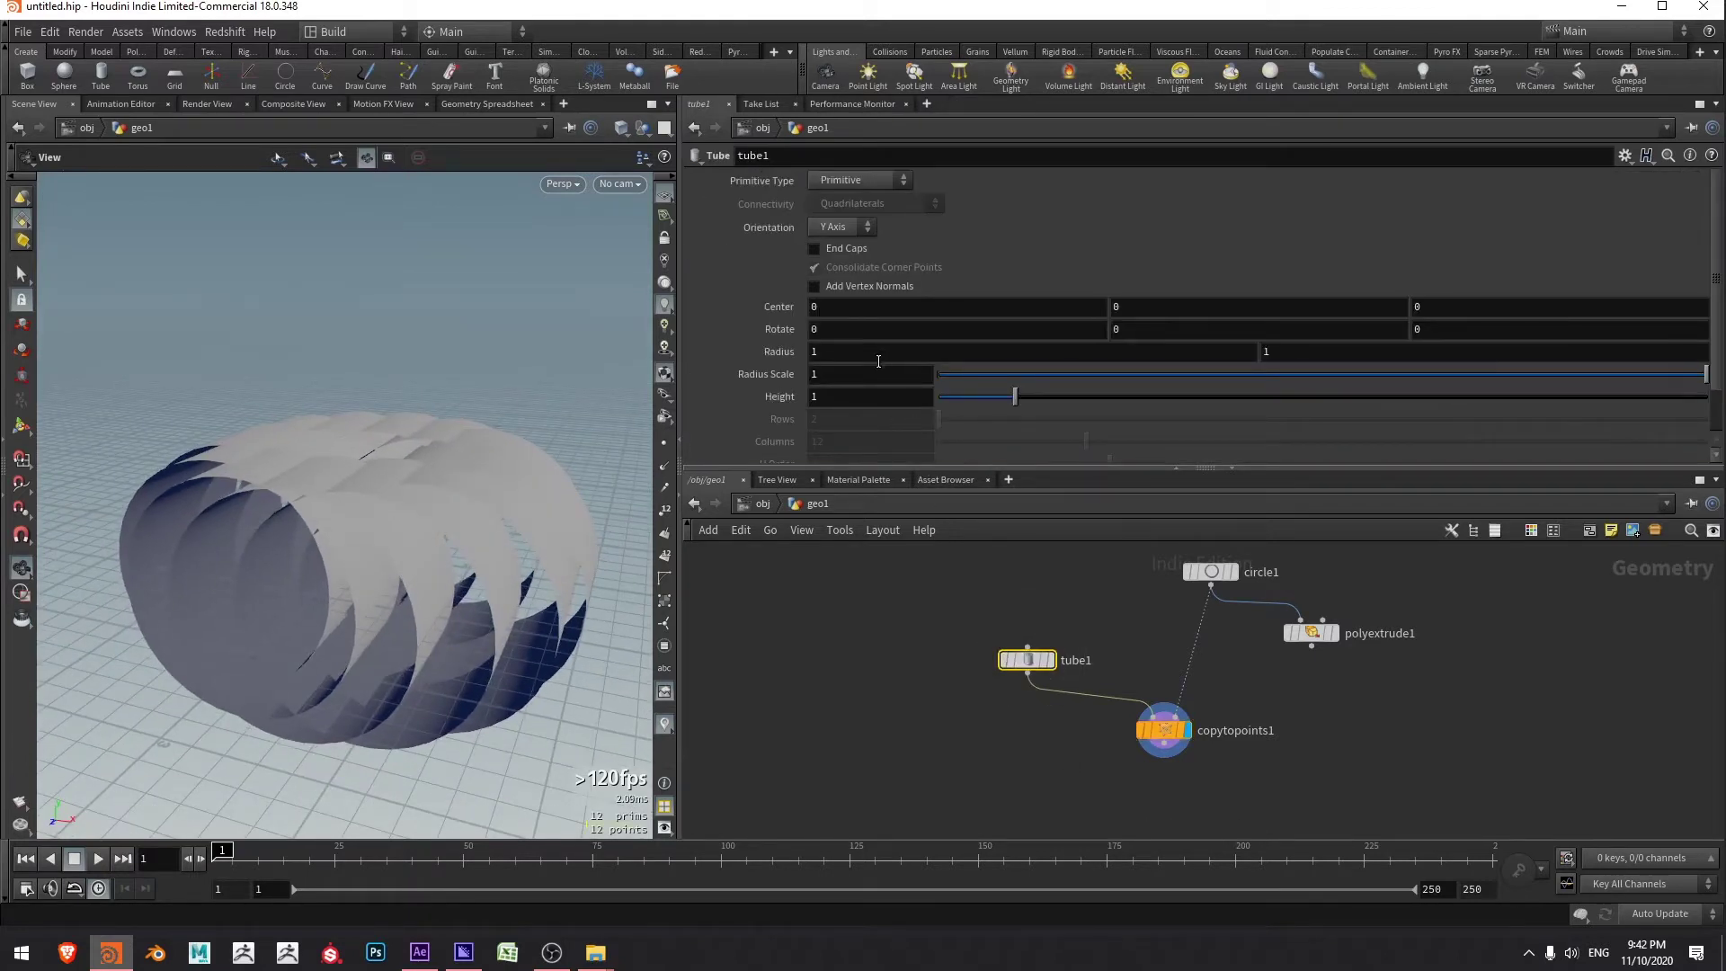
- Orient tube1 along the Z Axis with Radius Scale 0.2
click(845, 227)
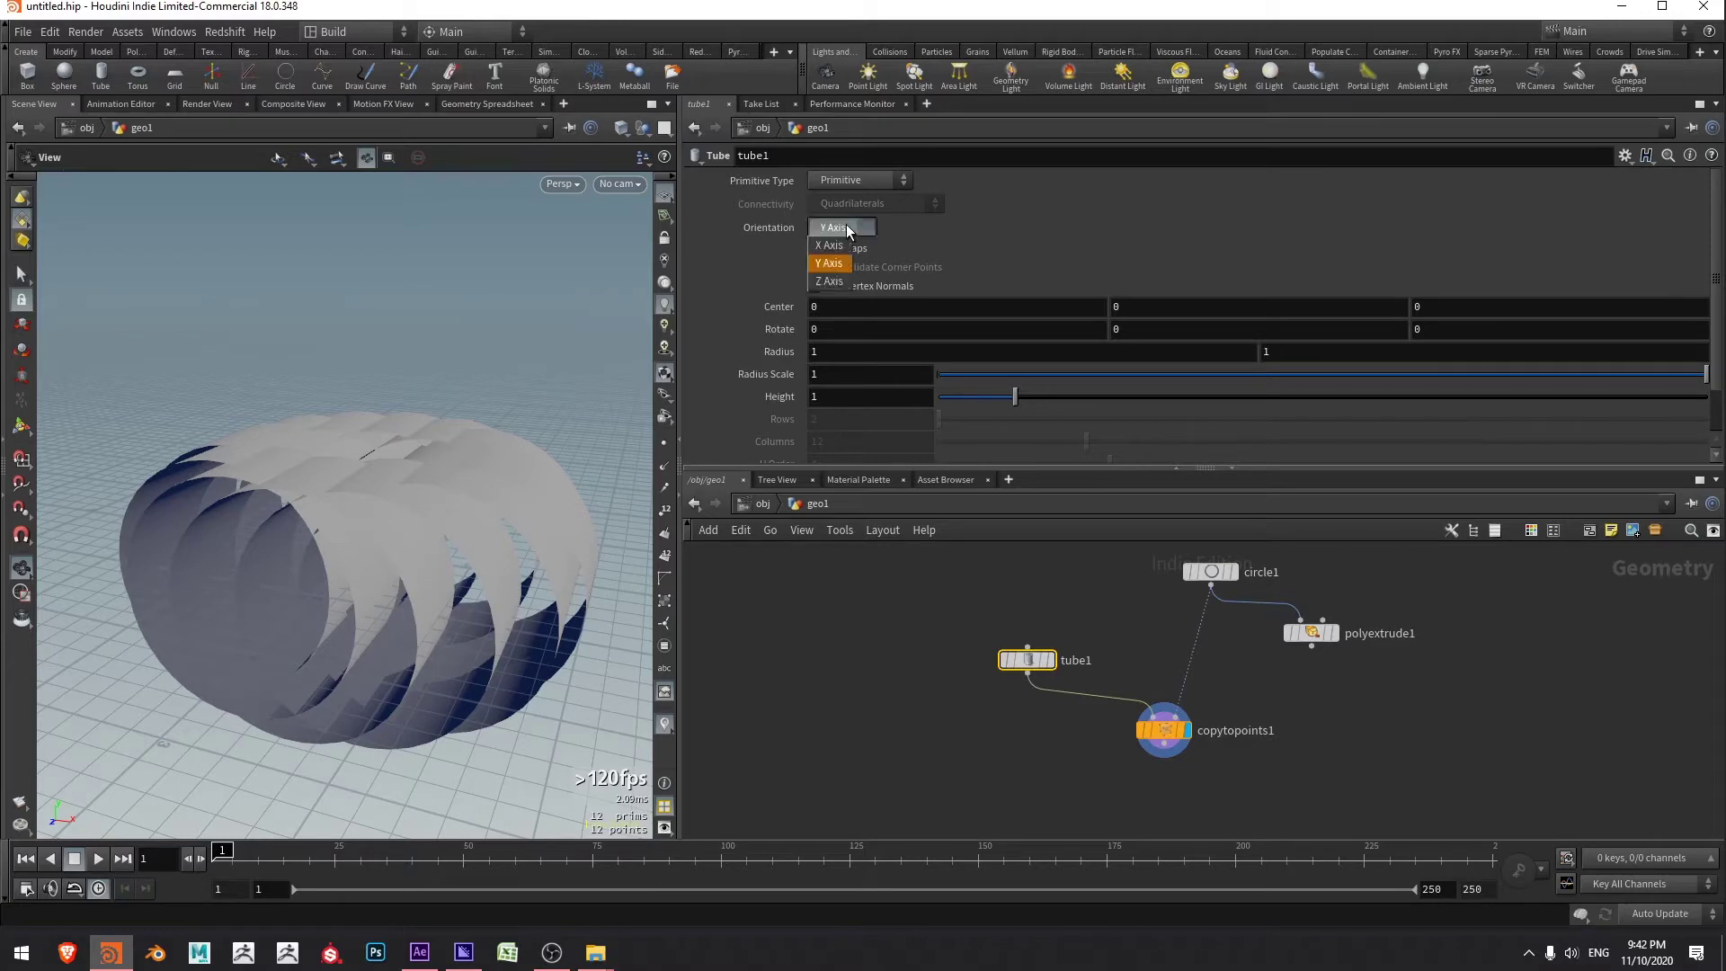
click(828, 282)
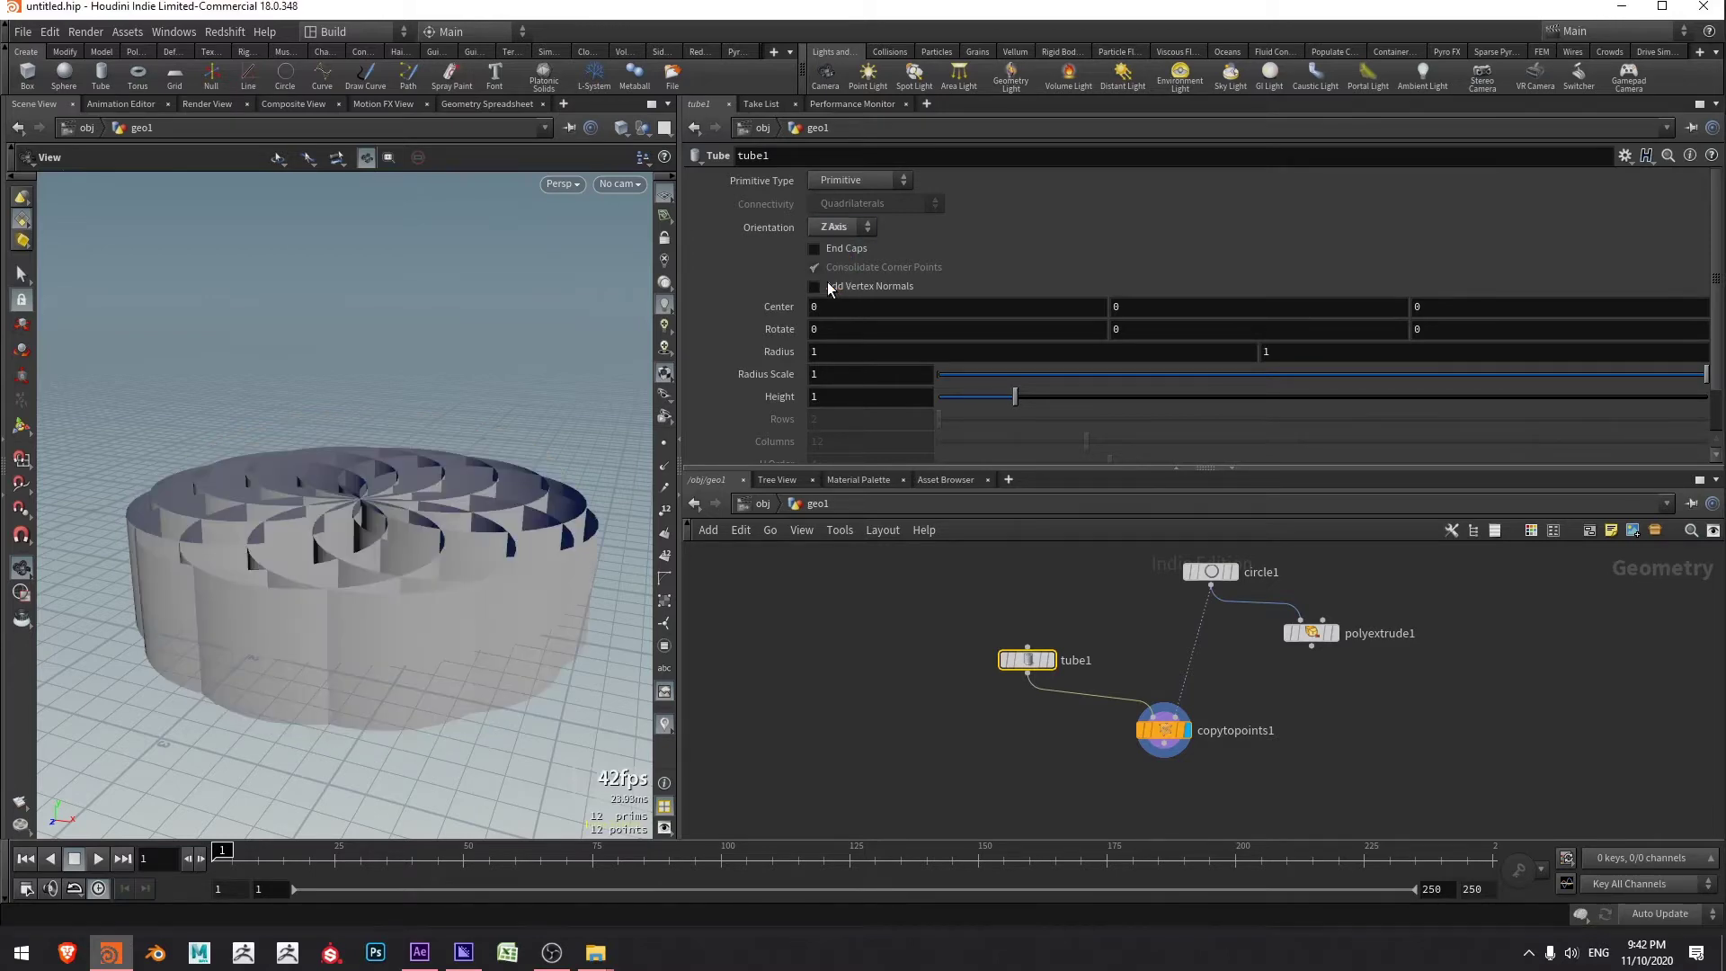
drag(548, 396, 556, 454)
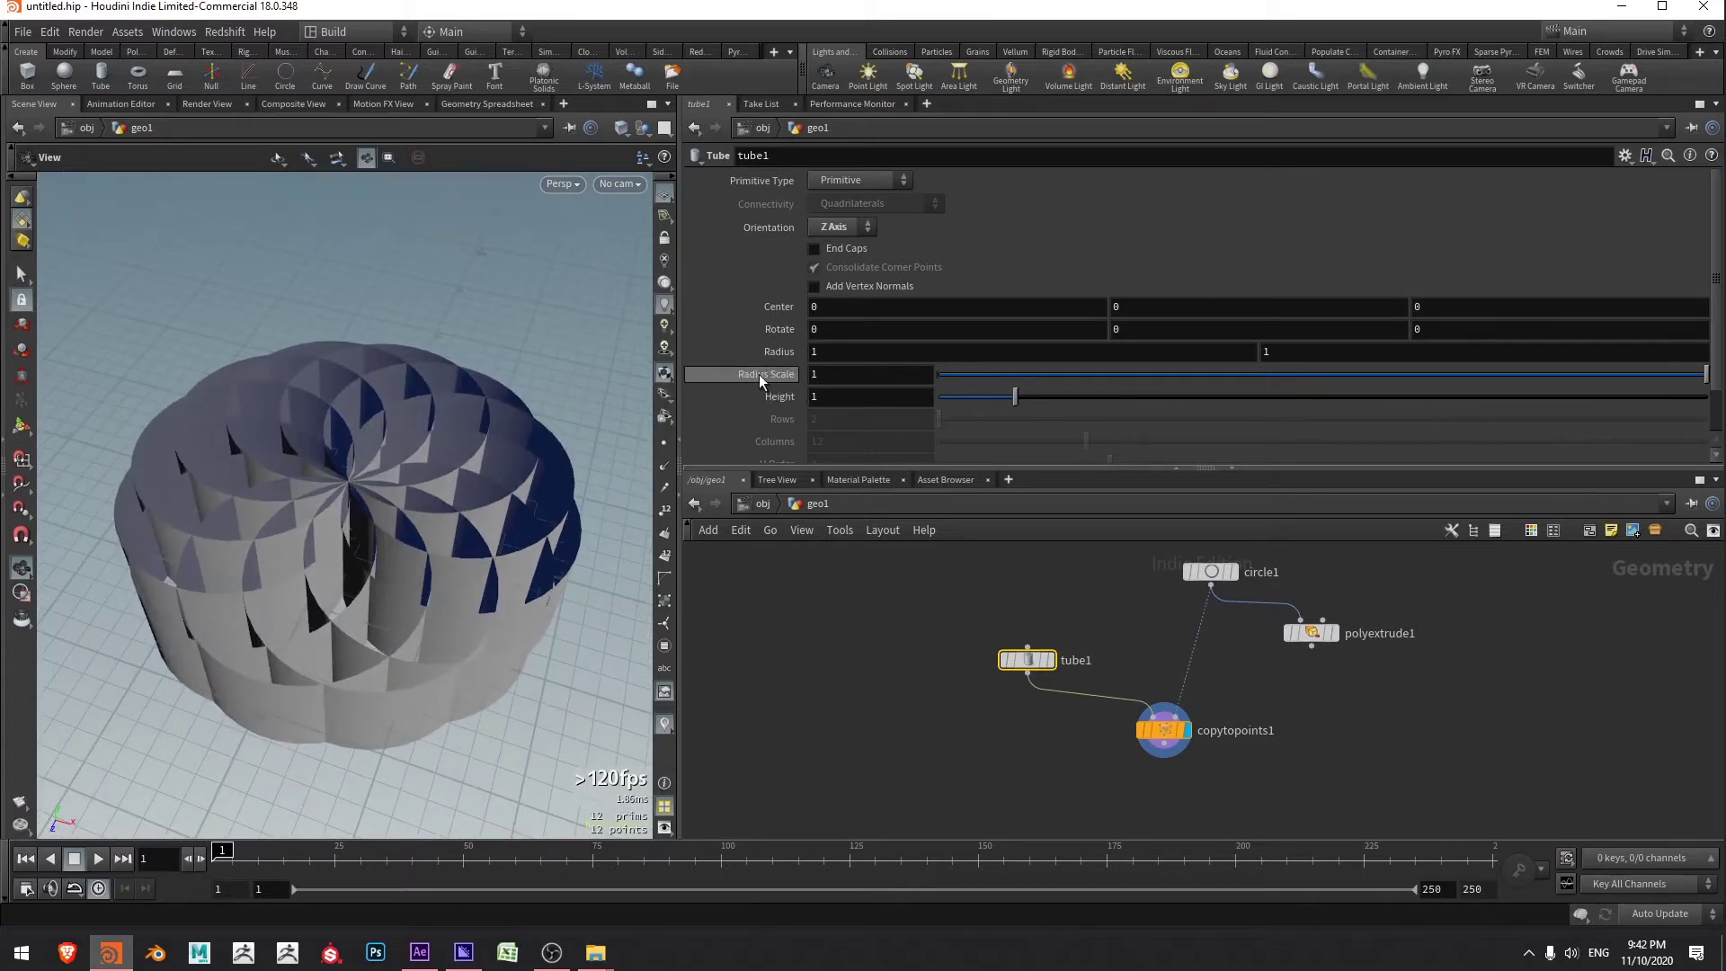
click(840, 378)
text(0.2)
key(Return)
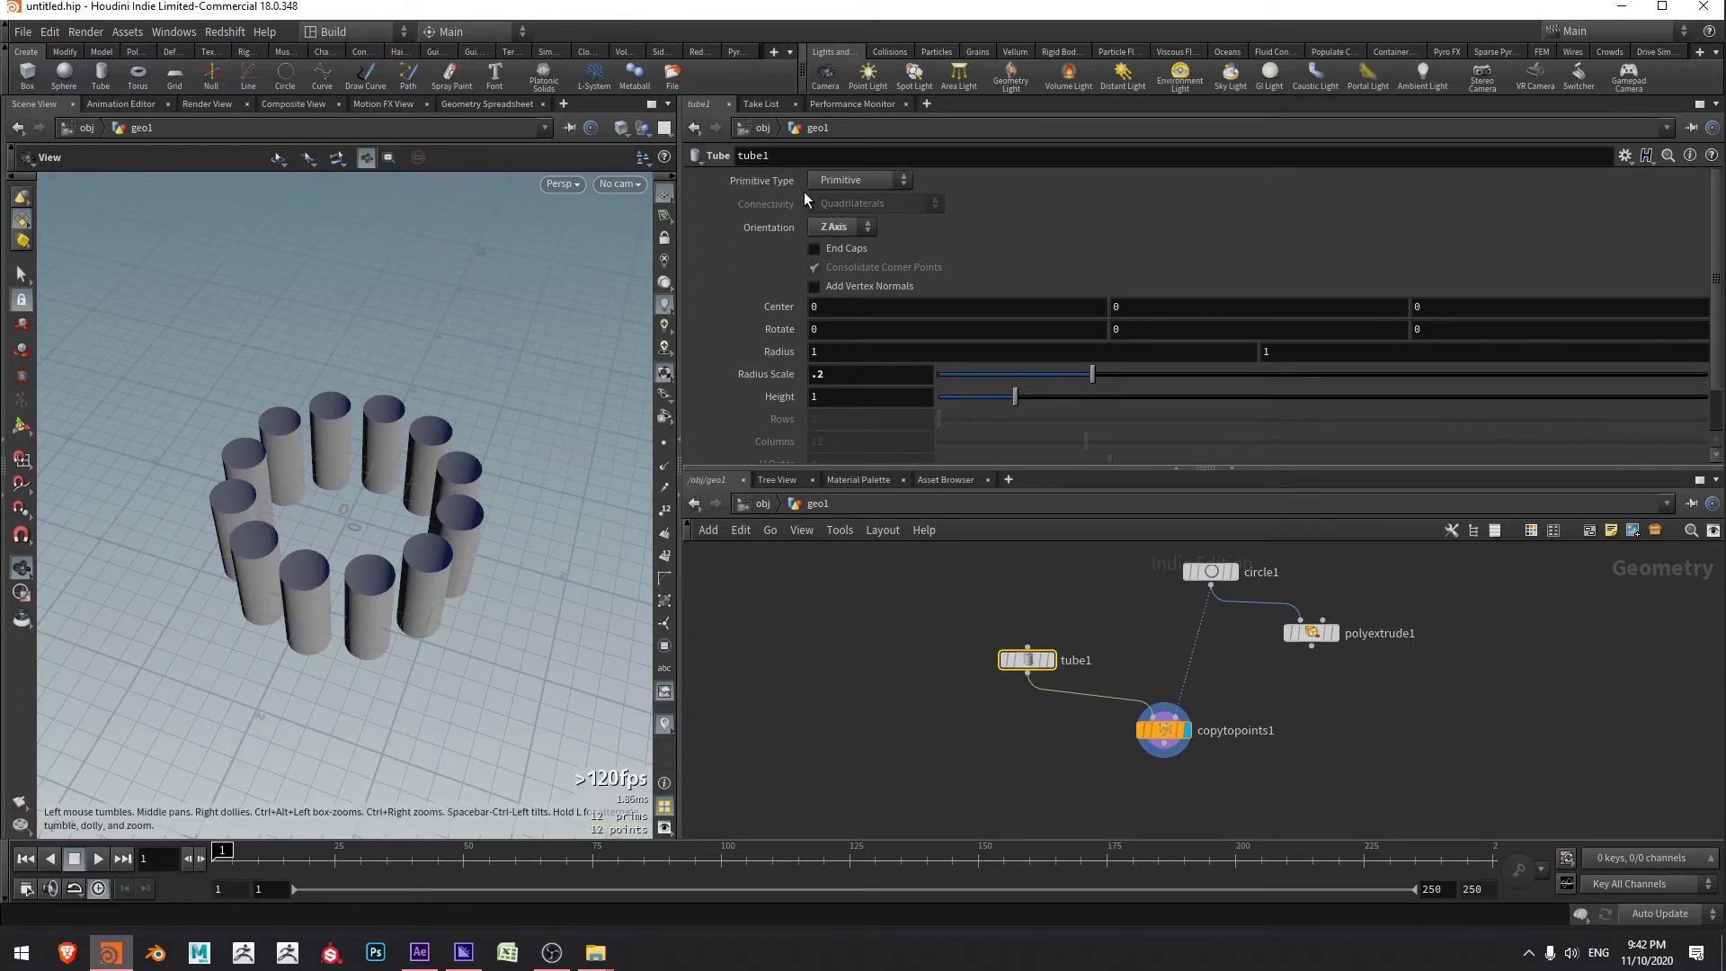
- Make tube1 Polygon geometry with End Caps enabled
click(842, 182)
click(839, 216)
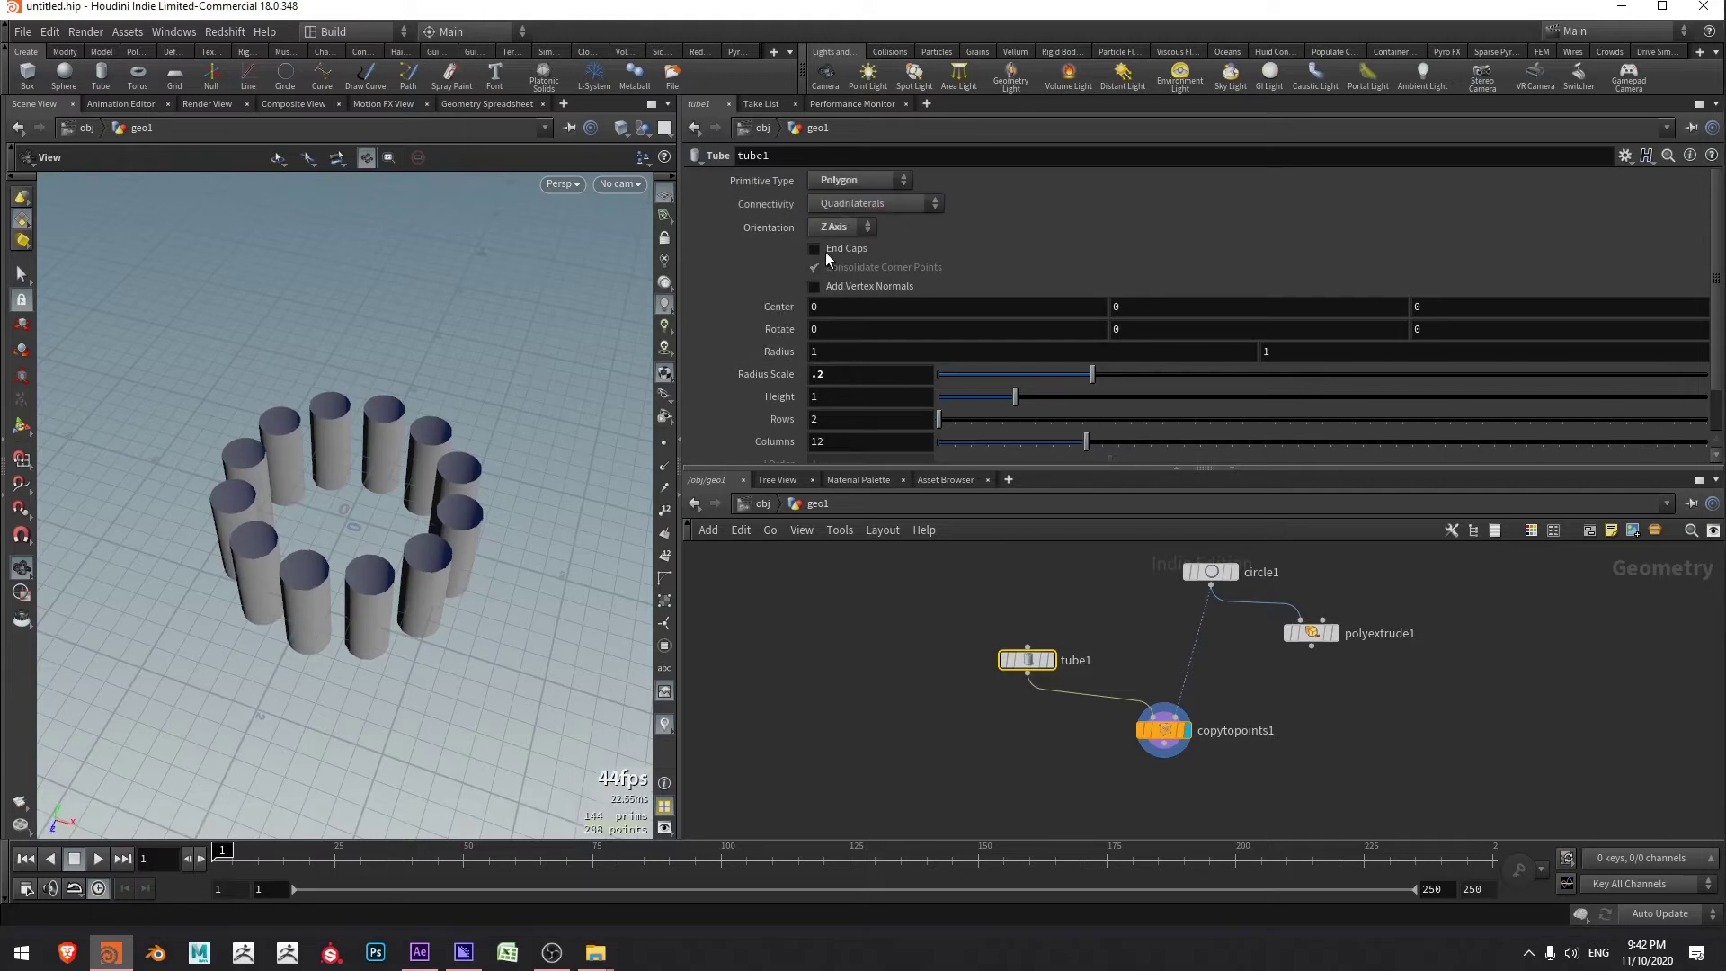
click(814, 249)
drag(540, 386, 547, 432)
middle_drag(1142, 784, 1027, 752)
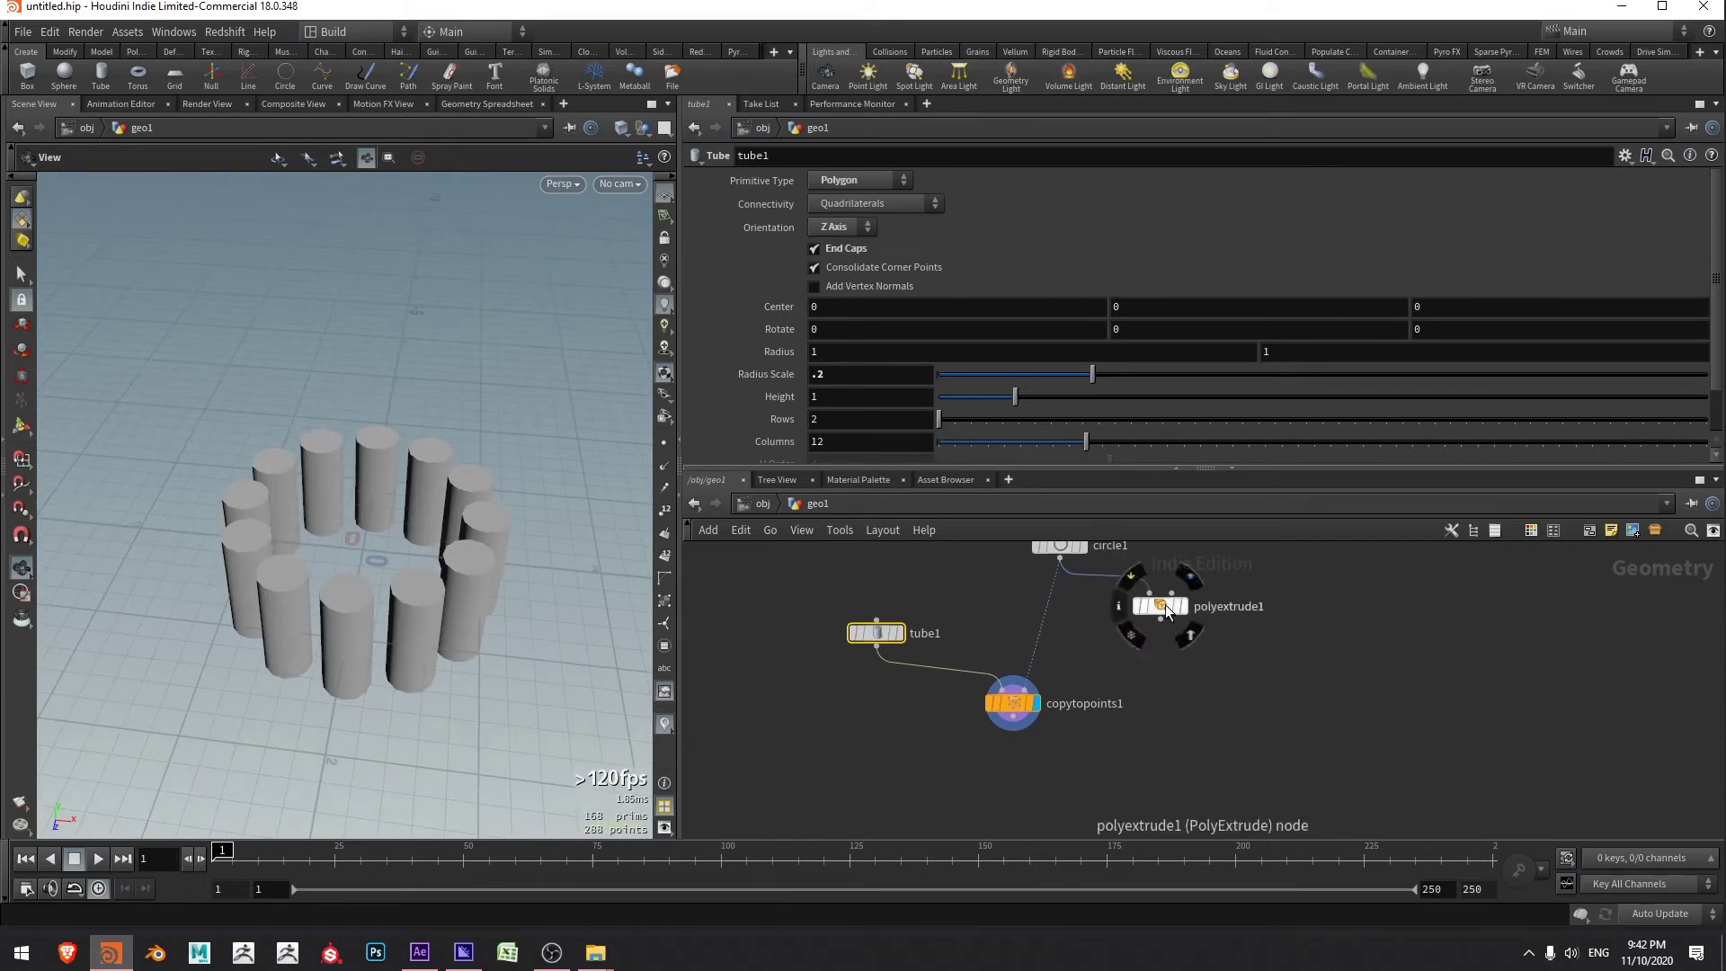
drag(1165, 604, 1200, 662)
middle_drag(1178, 764, 1190, 740)
mouse_move(543, 578)
mouse_down()
mouse_move(543, 494)
mouse_move(545, 557)
mouse_up()
middle_drag(1237, 760, 1159, 785)
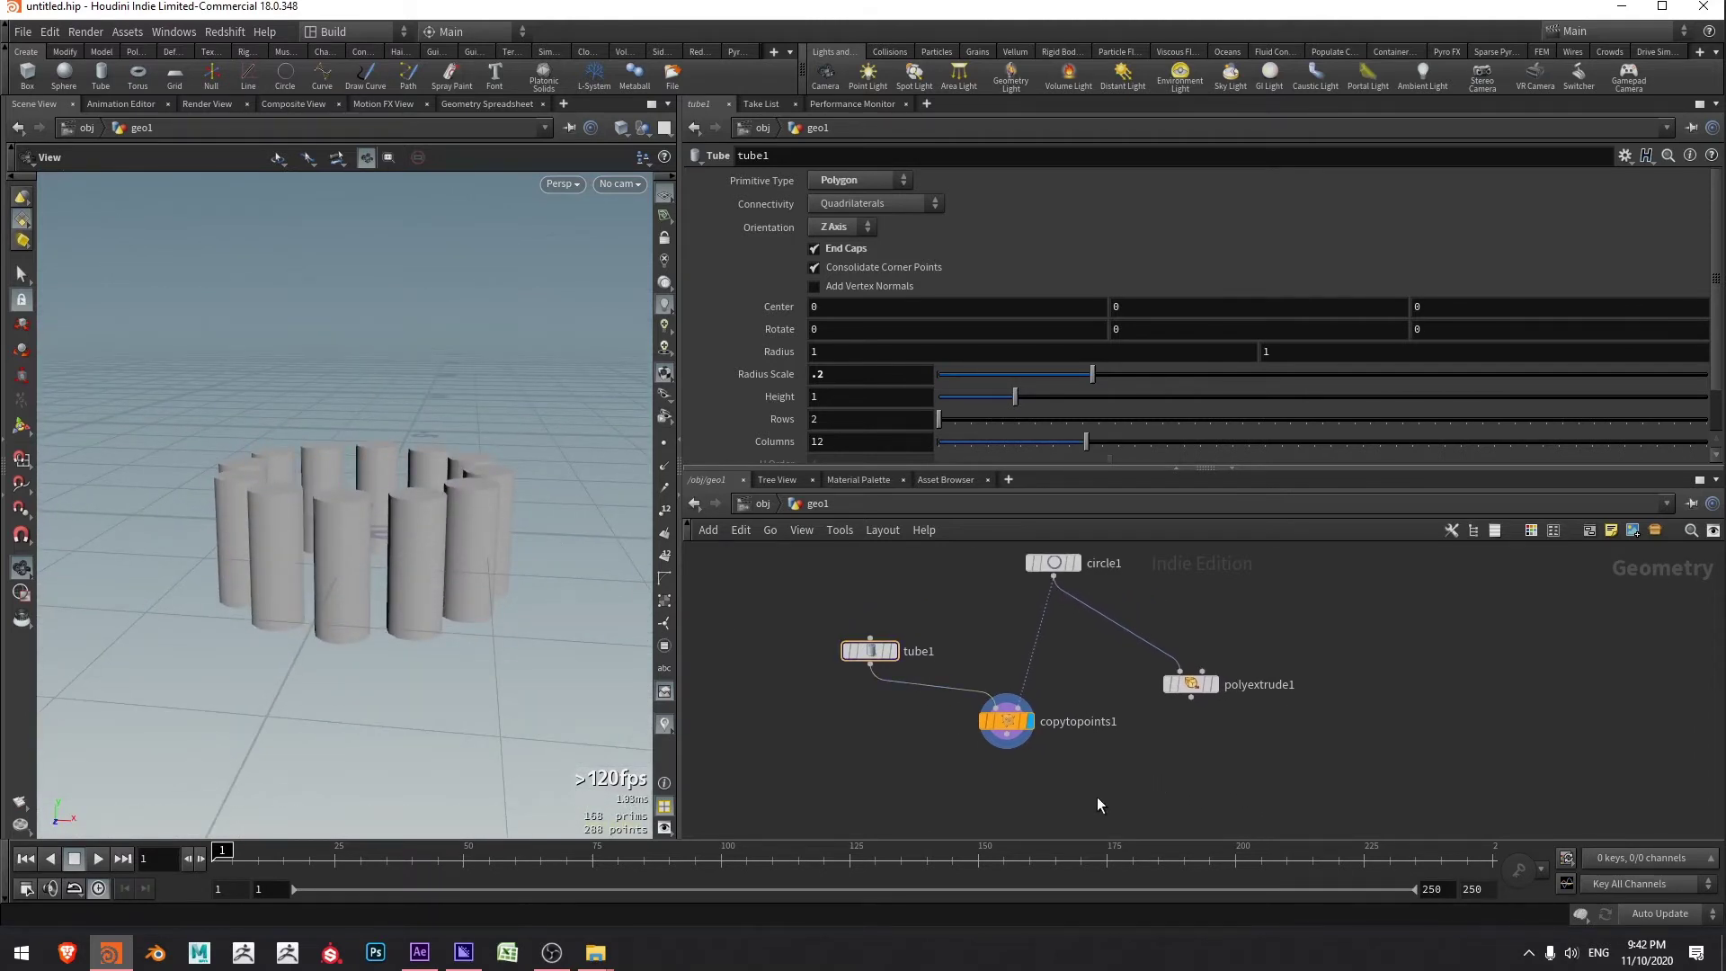
- Add a Boolean node below copytopoints1
key(Tab)
text(boo)
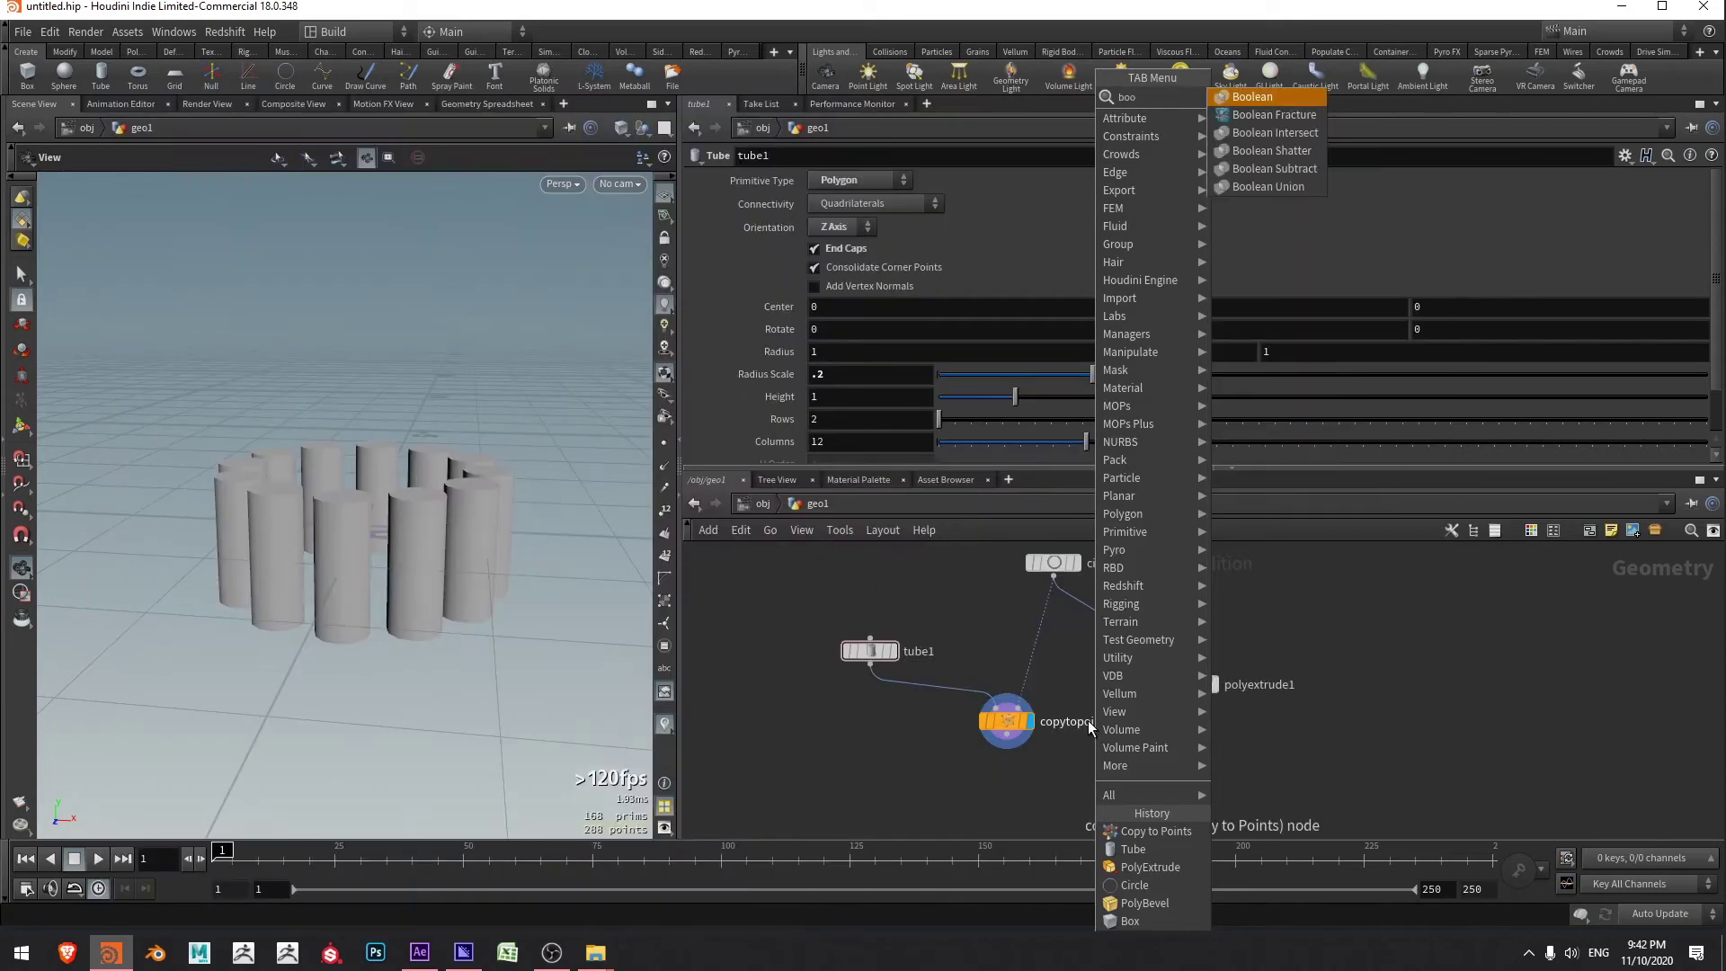
key(Return)
click(1088, 722)
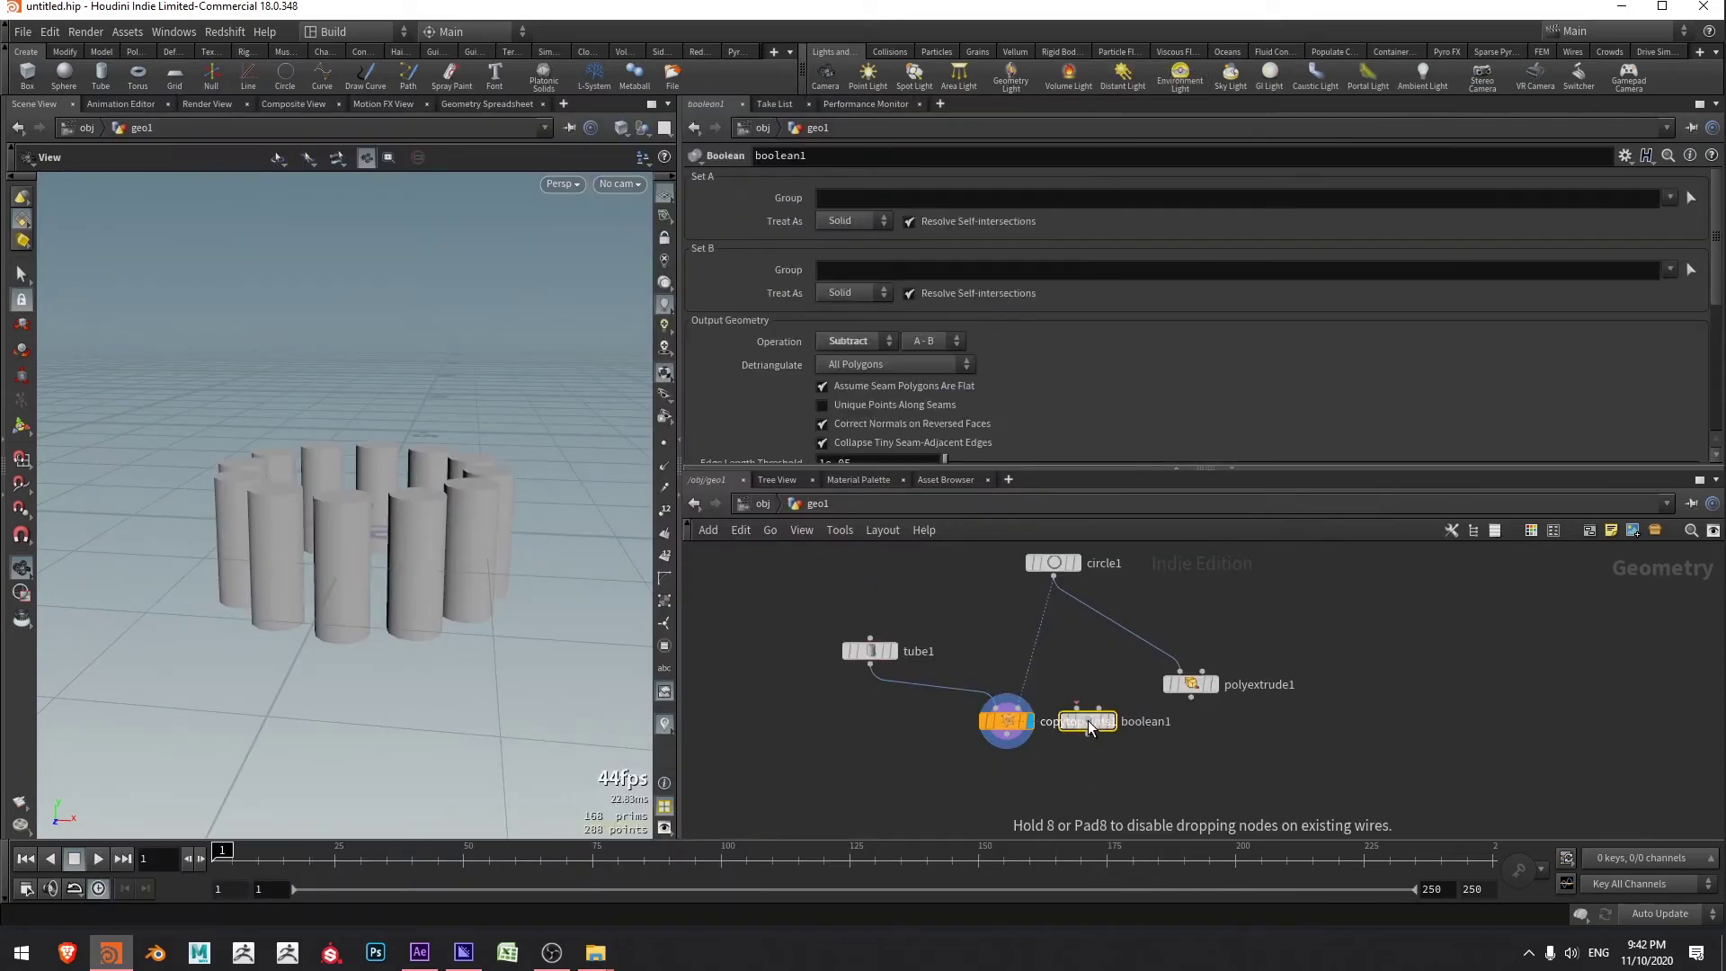
drag(1091, 726, 1125, 803)
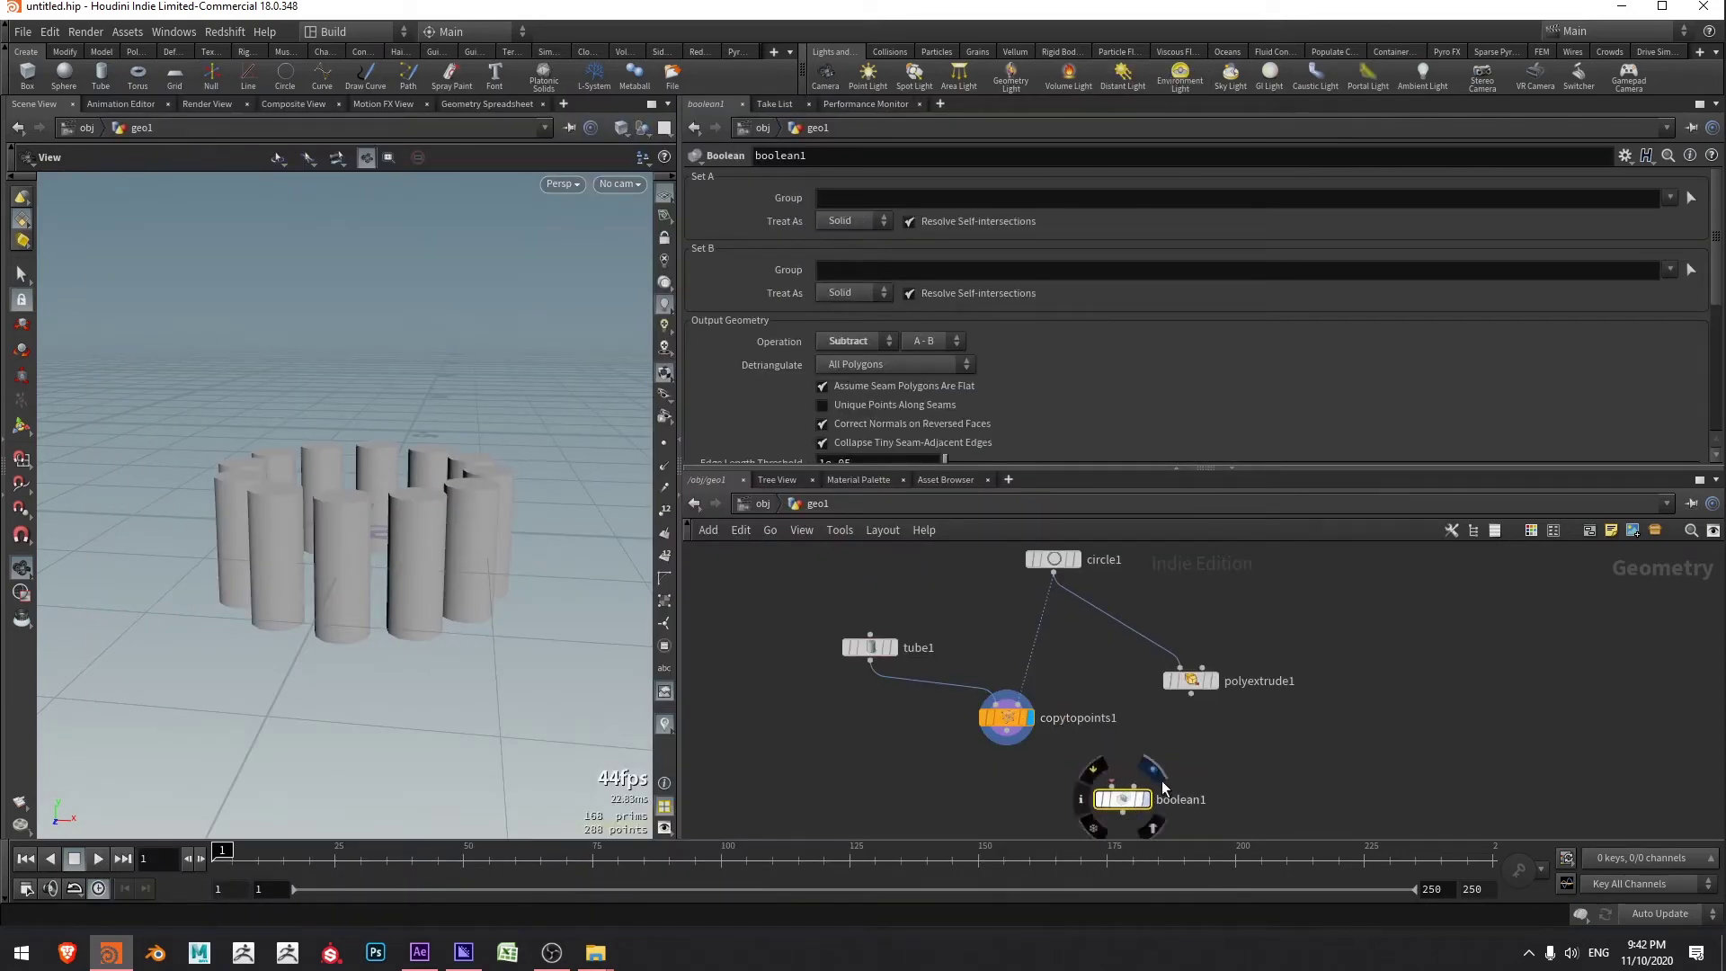
- Feed copytopoints1 and polyextrude1 into boolean1, display it, and check its warning
drag(1008, 734, 1112, 786)
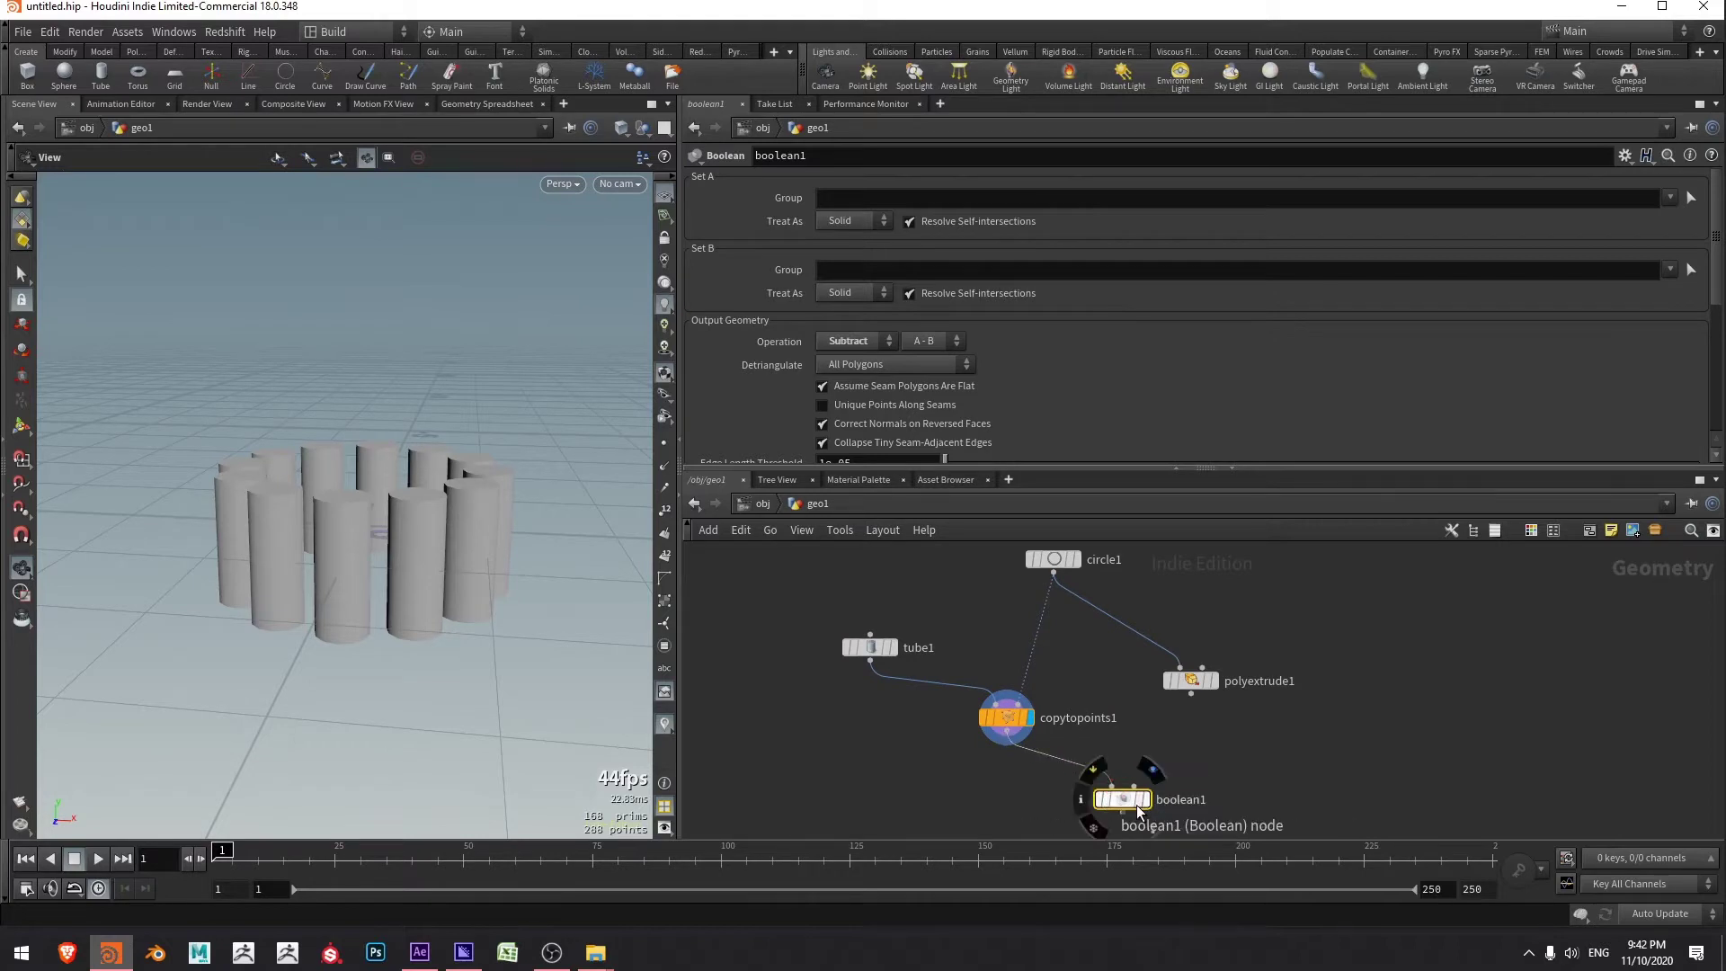
middle_drag(1211, 765, 1205, 724)
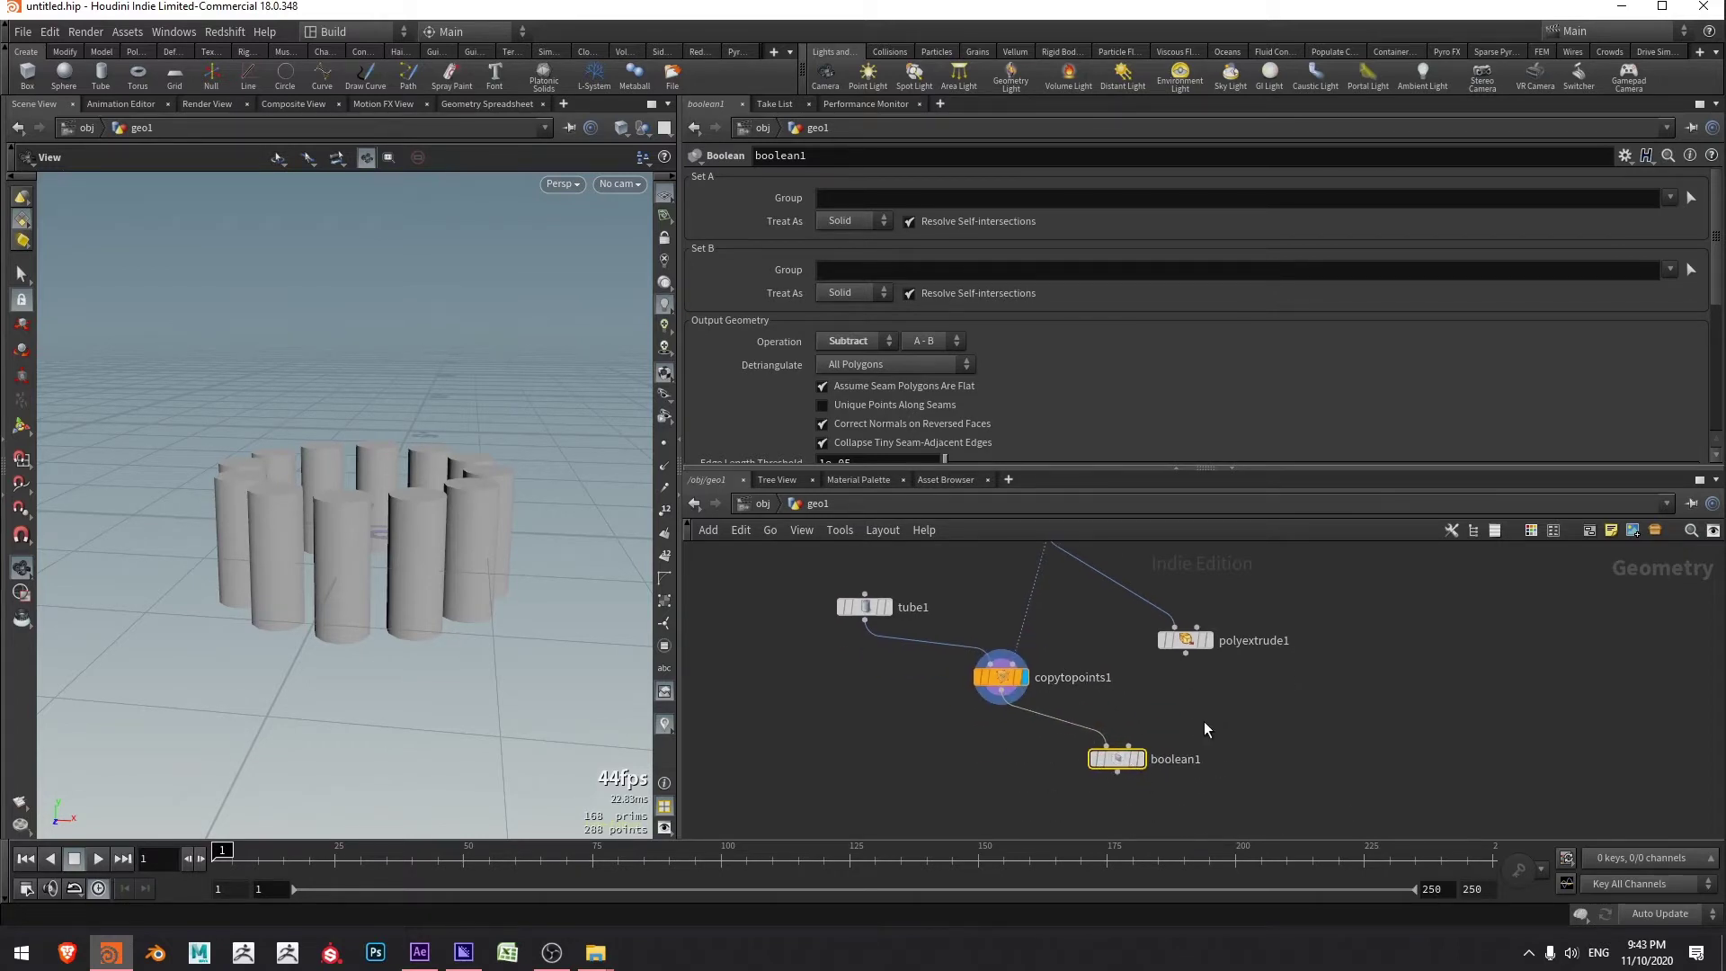
drag(1189, 662, 1148, 768)
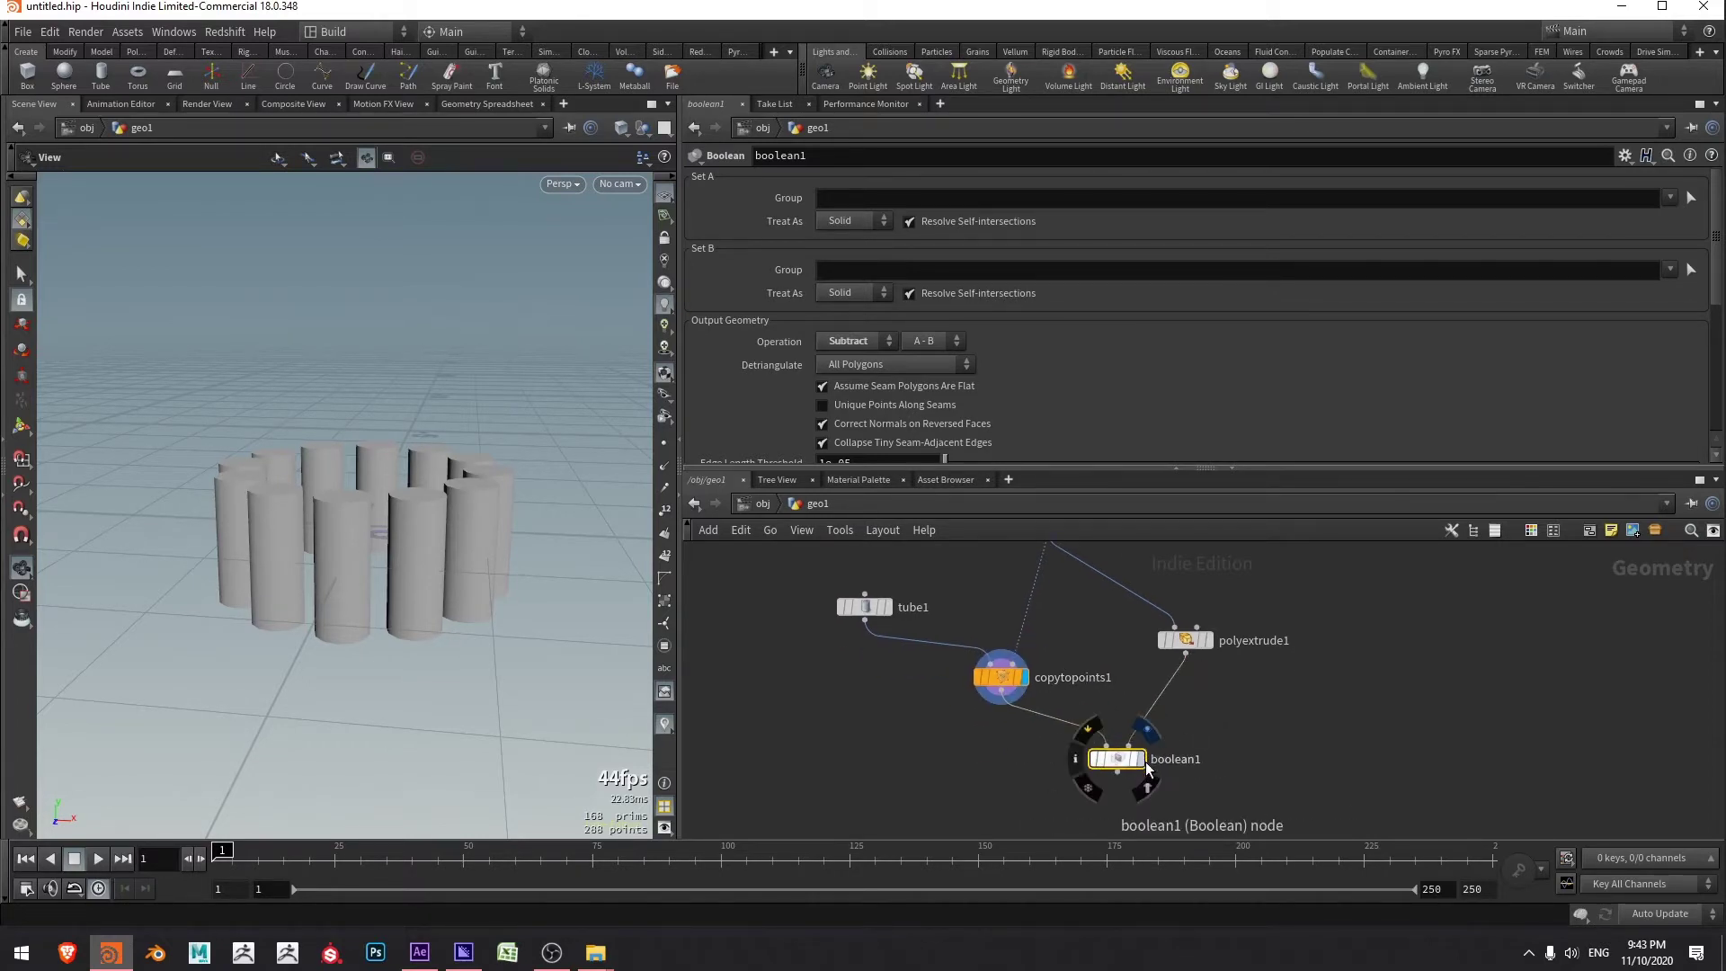
click(1143, 760)
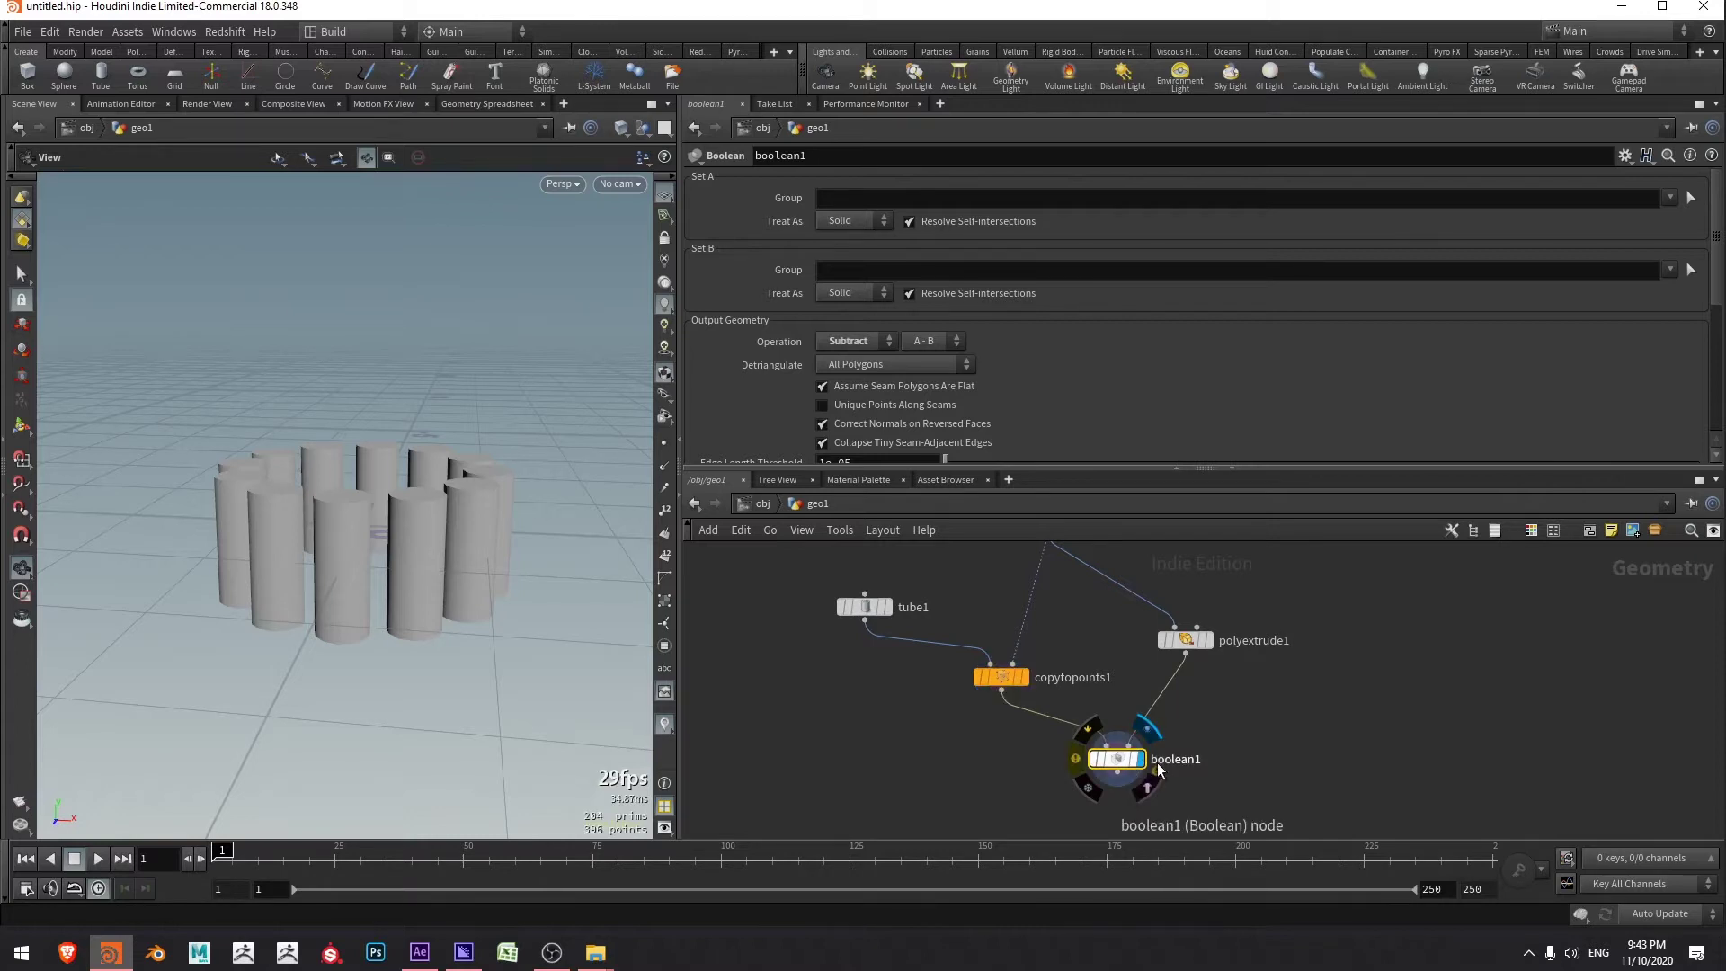
middle_drag(1188, 734, 1196, 775)
scroll(1196, 775, down, 2)
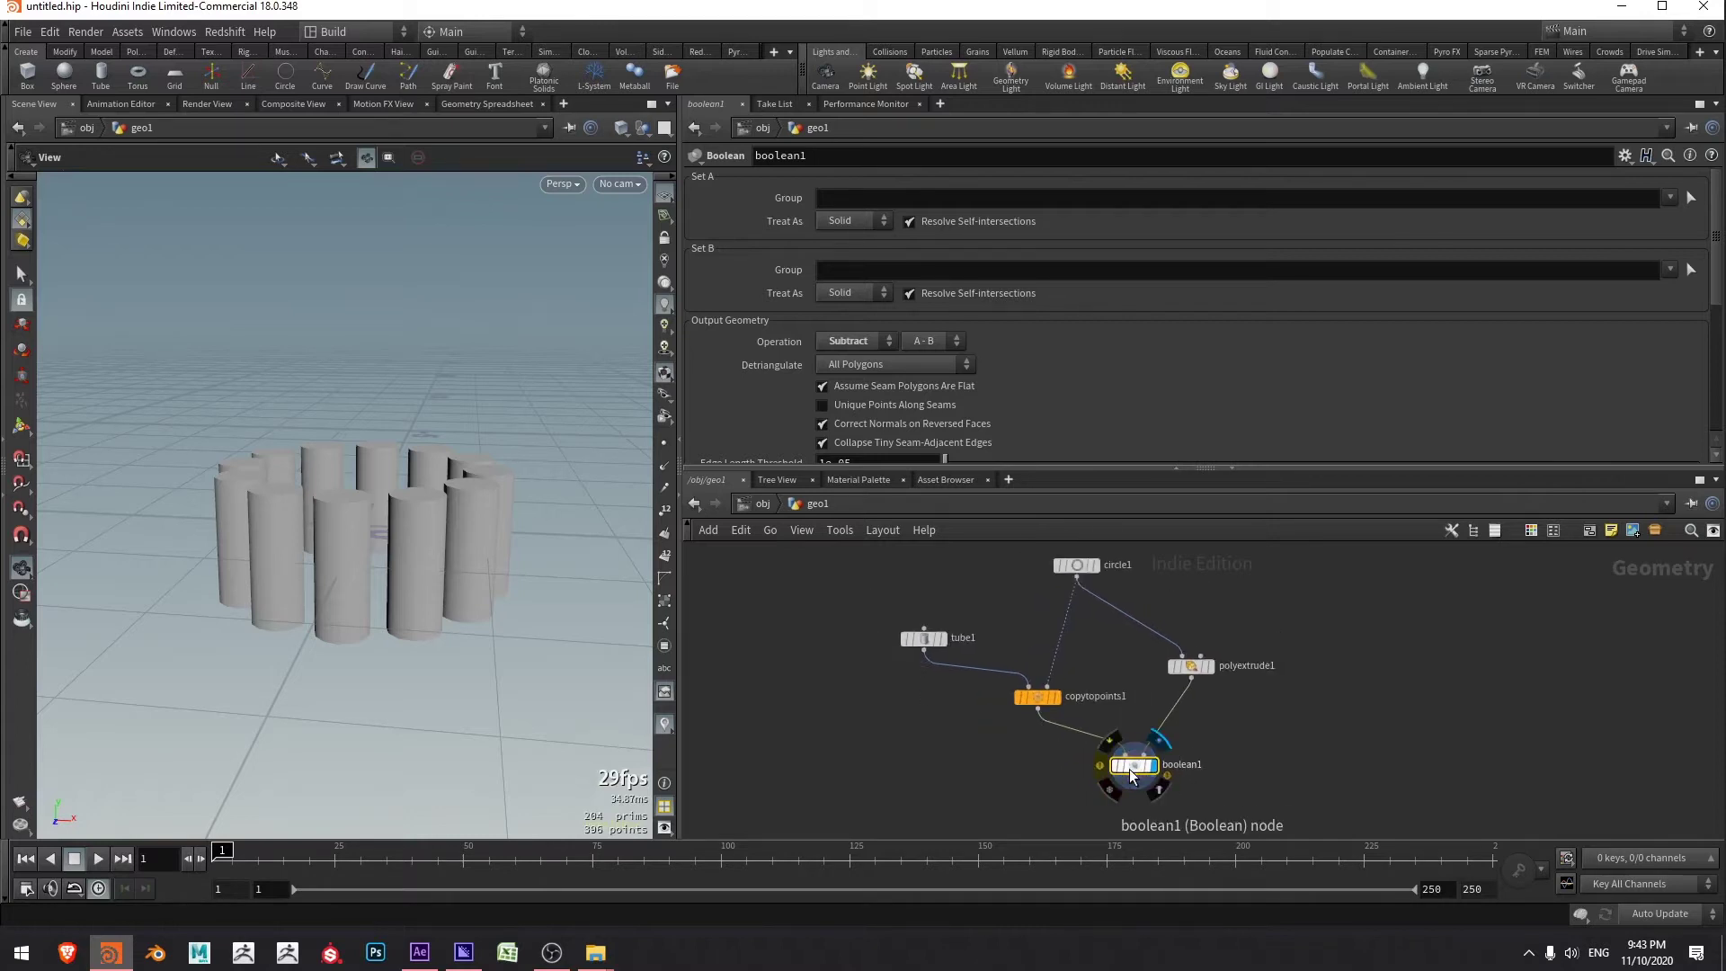
click(1100, 771)
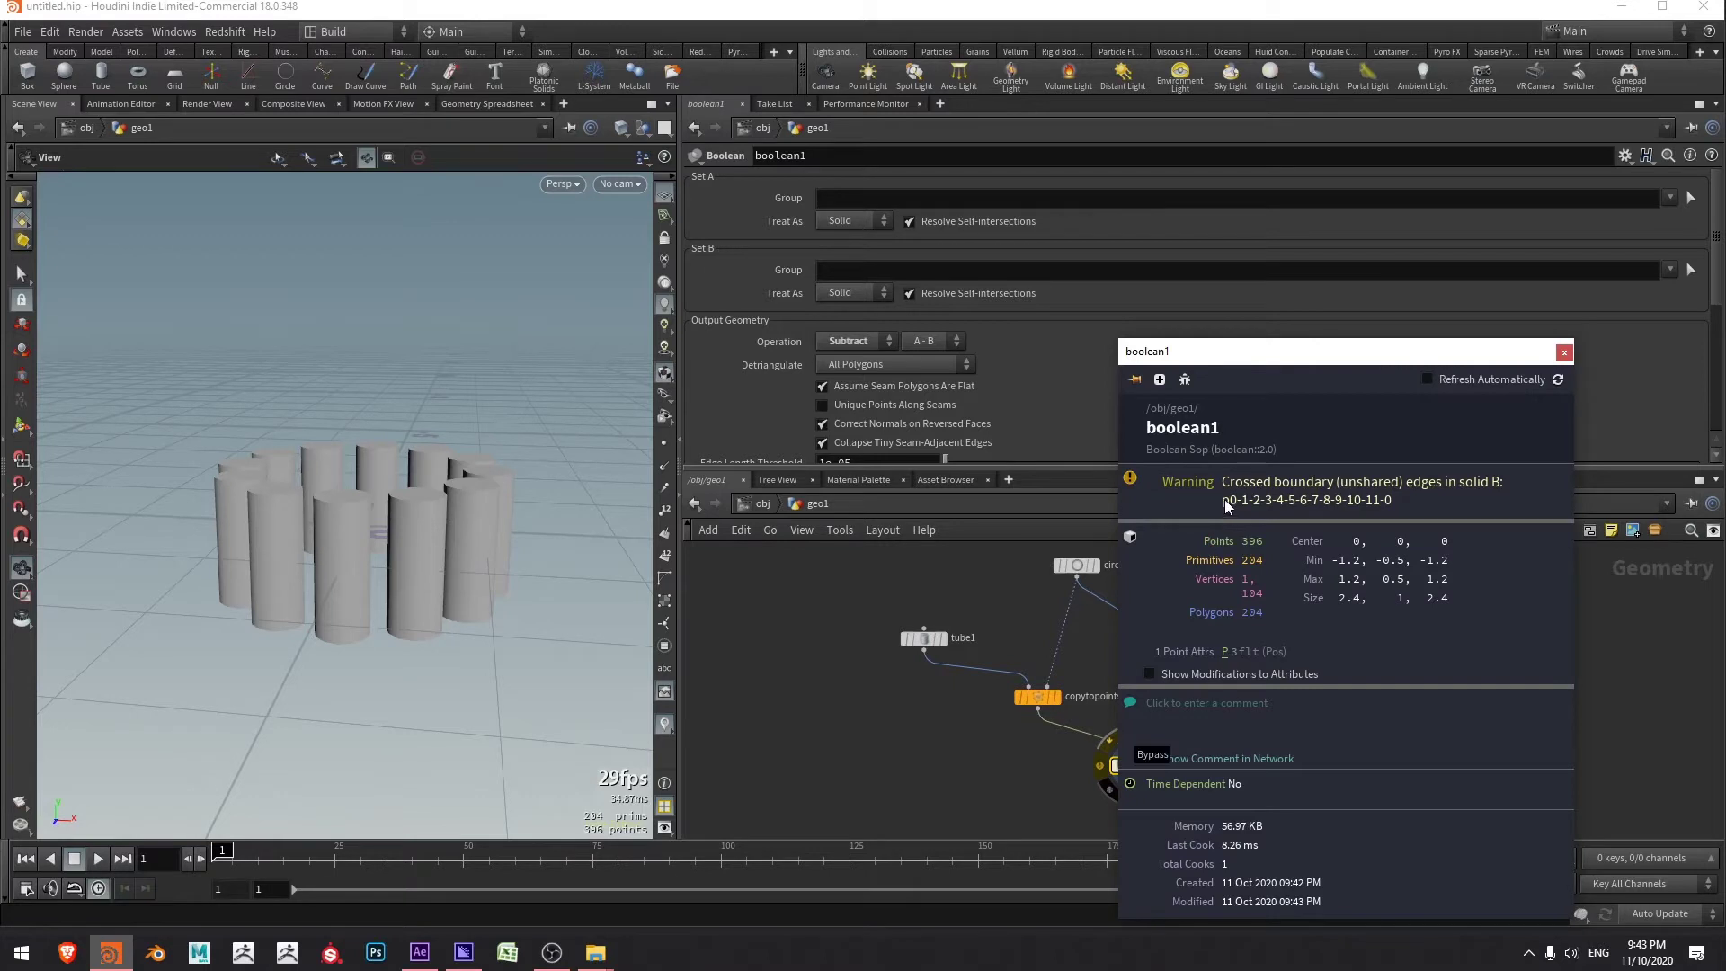
click(1565, 352)
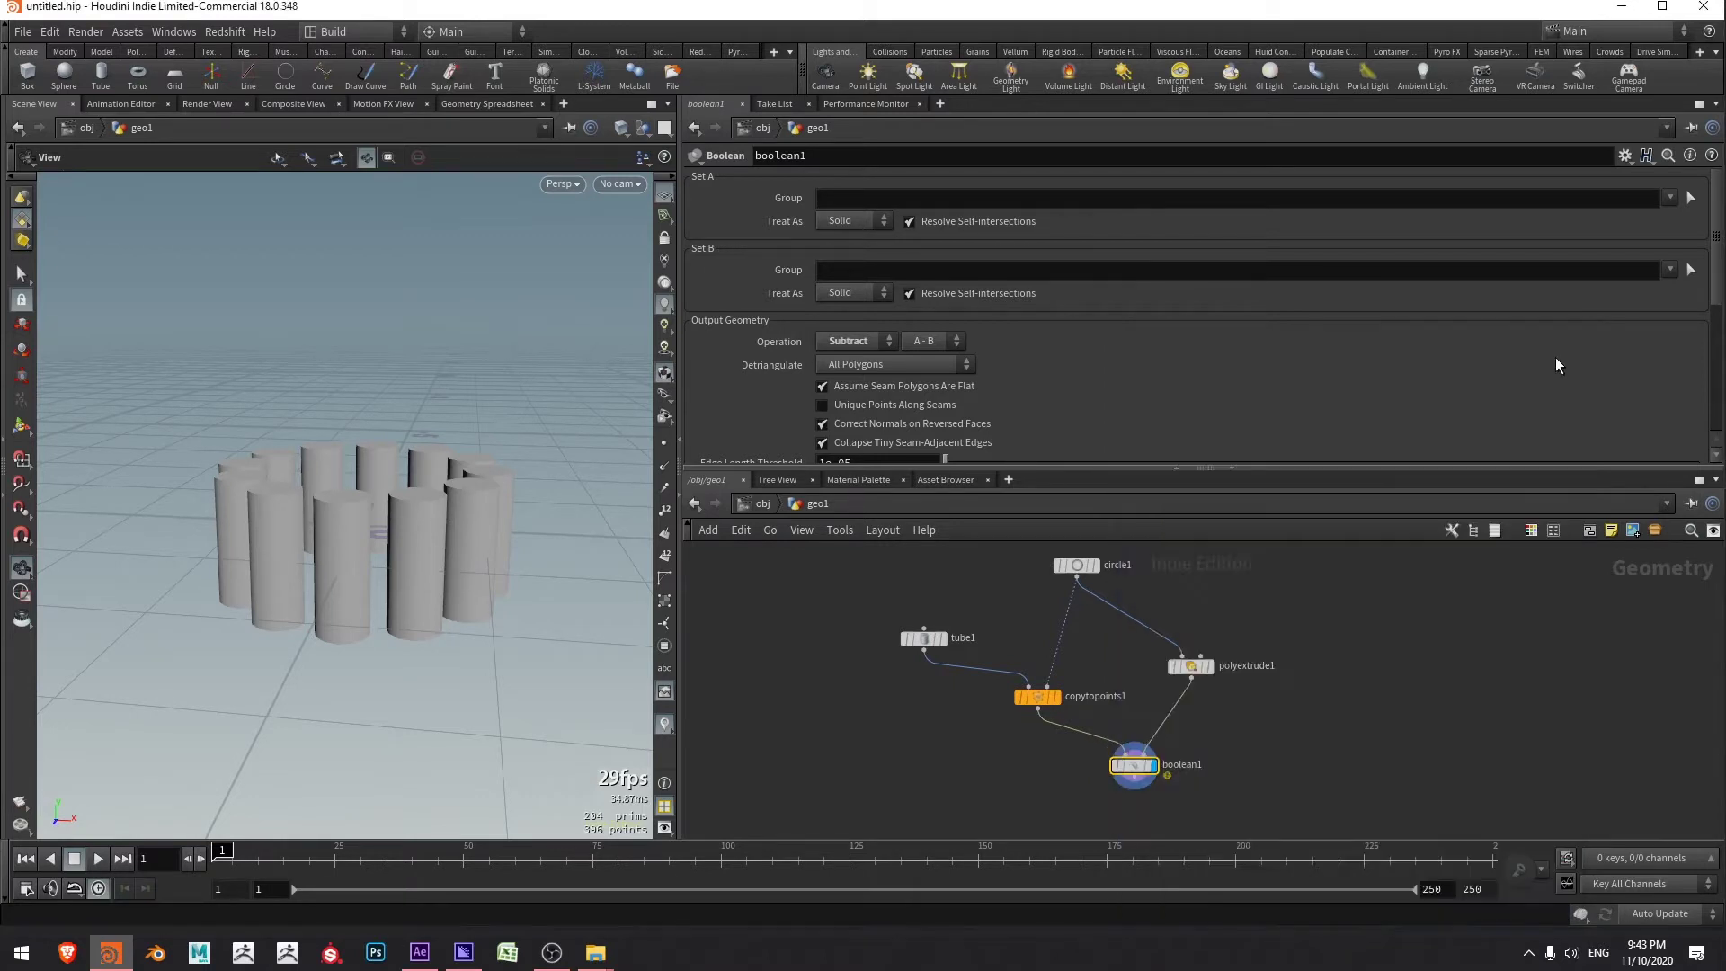
click(1192, 665)
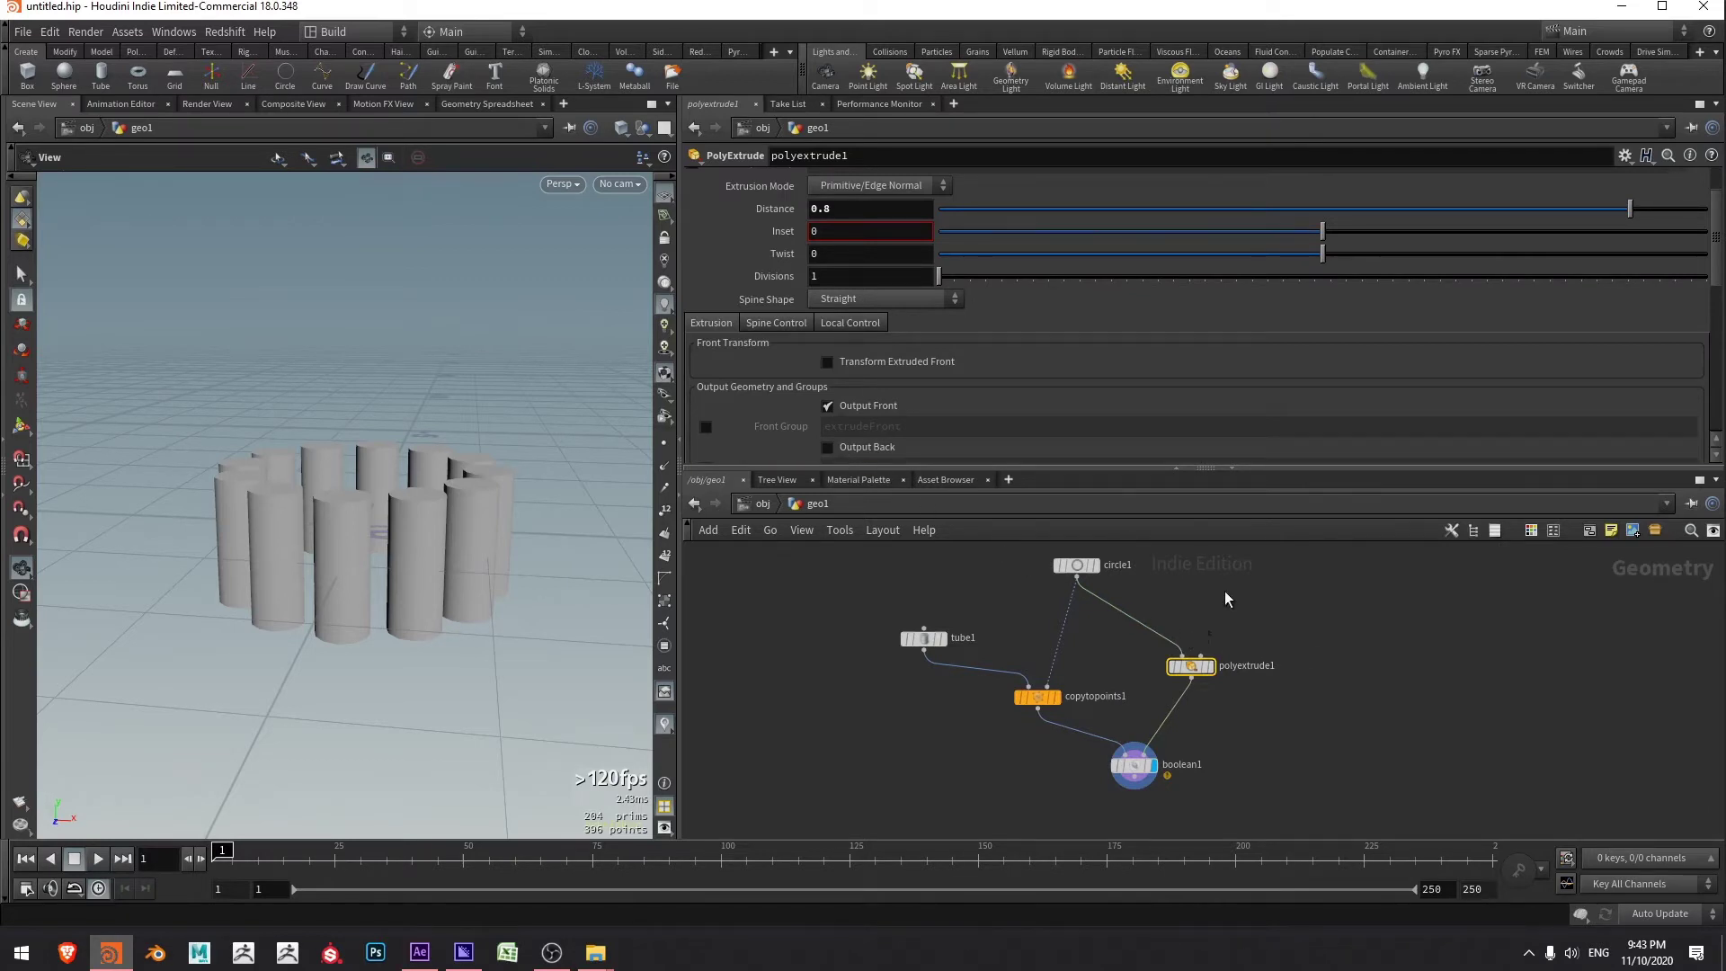
- Enable Output Back on polyextrude1 and switch boolean1's subtraction to B - A
click(827, 448)
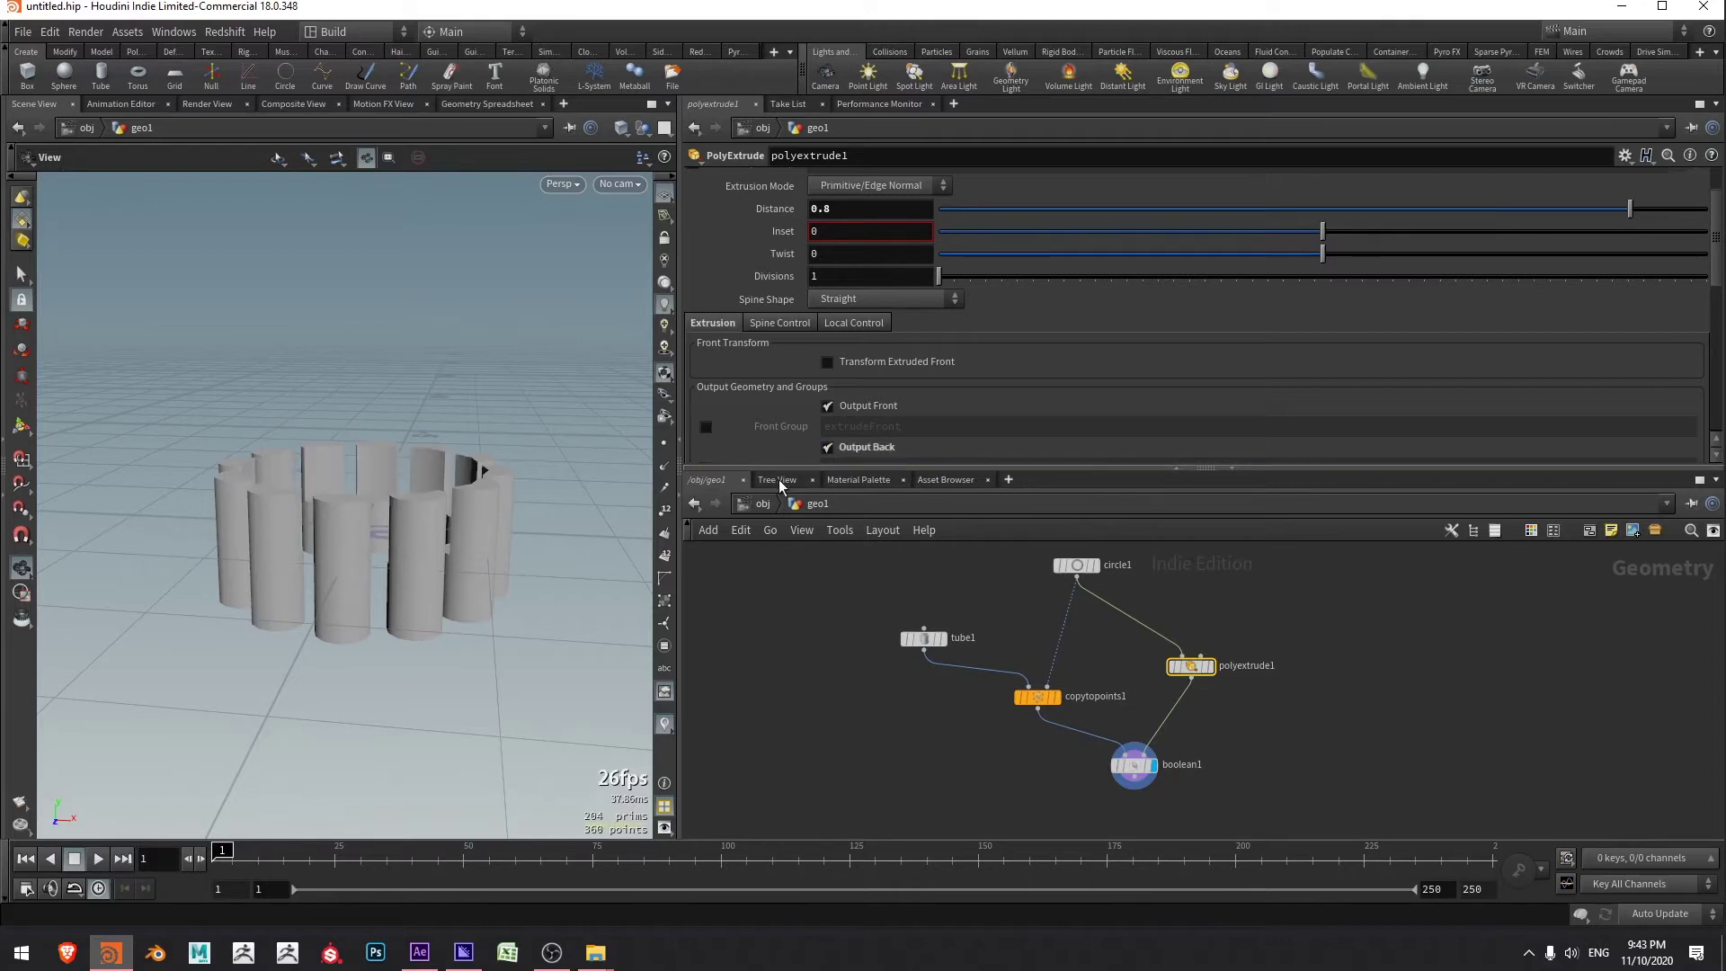
mouse_move(575, 503)
mouse_down()
mouse_move(593, 551)
mouse_move(595, 510)
mouse_move(590, 524)
mouse_up()
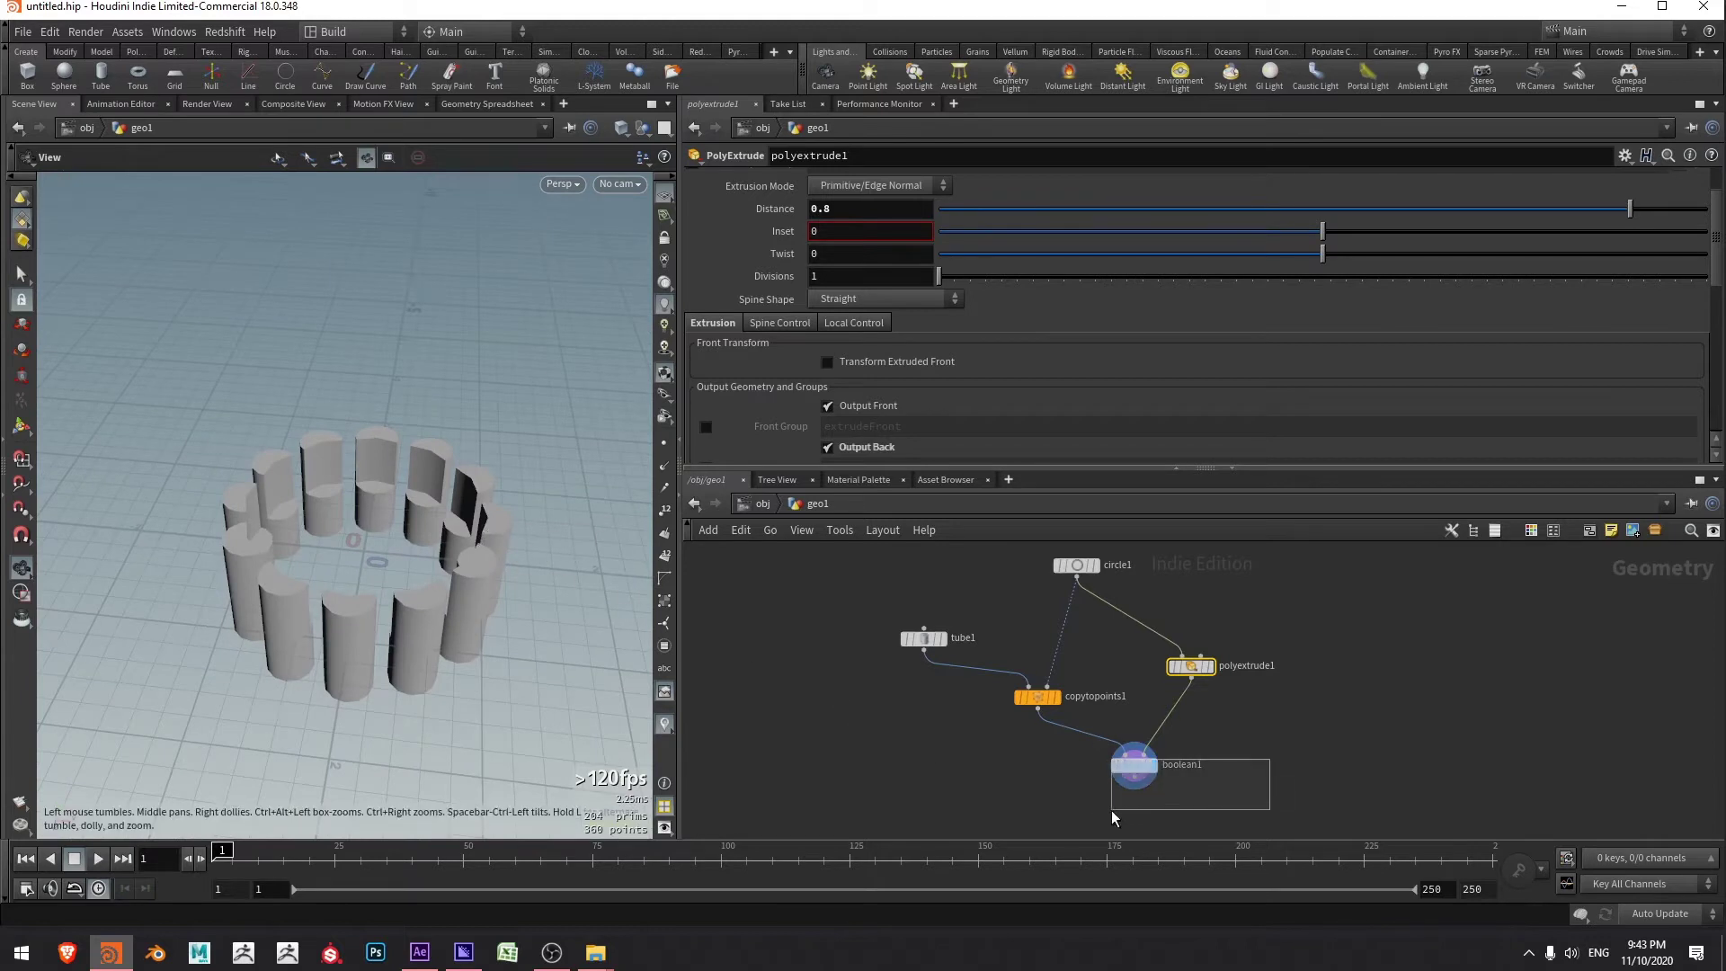
drag(1111, 811, 1093, 818)
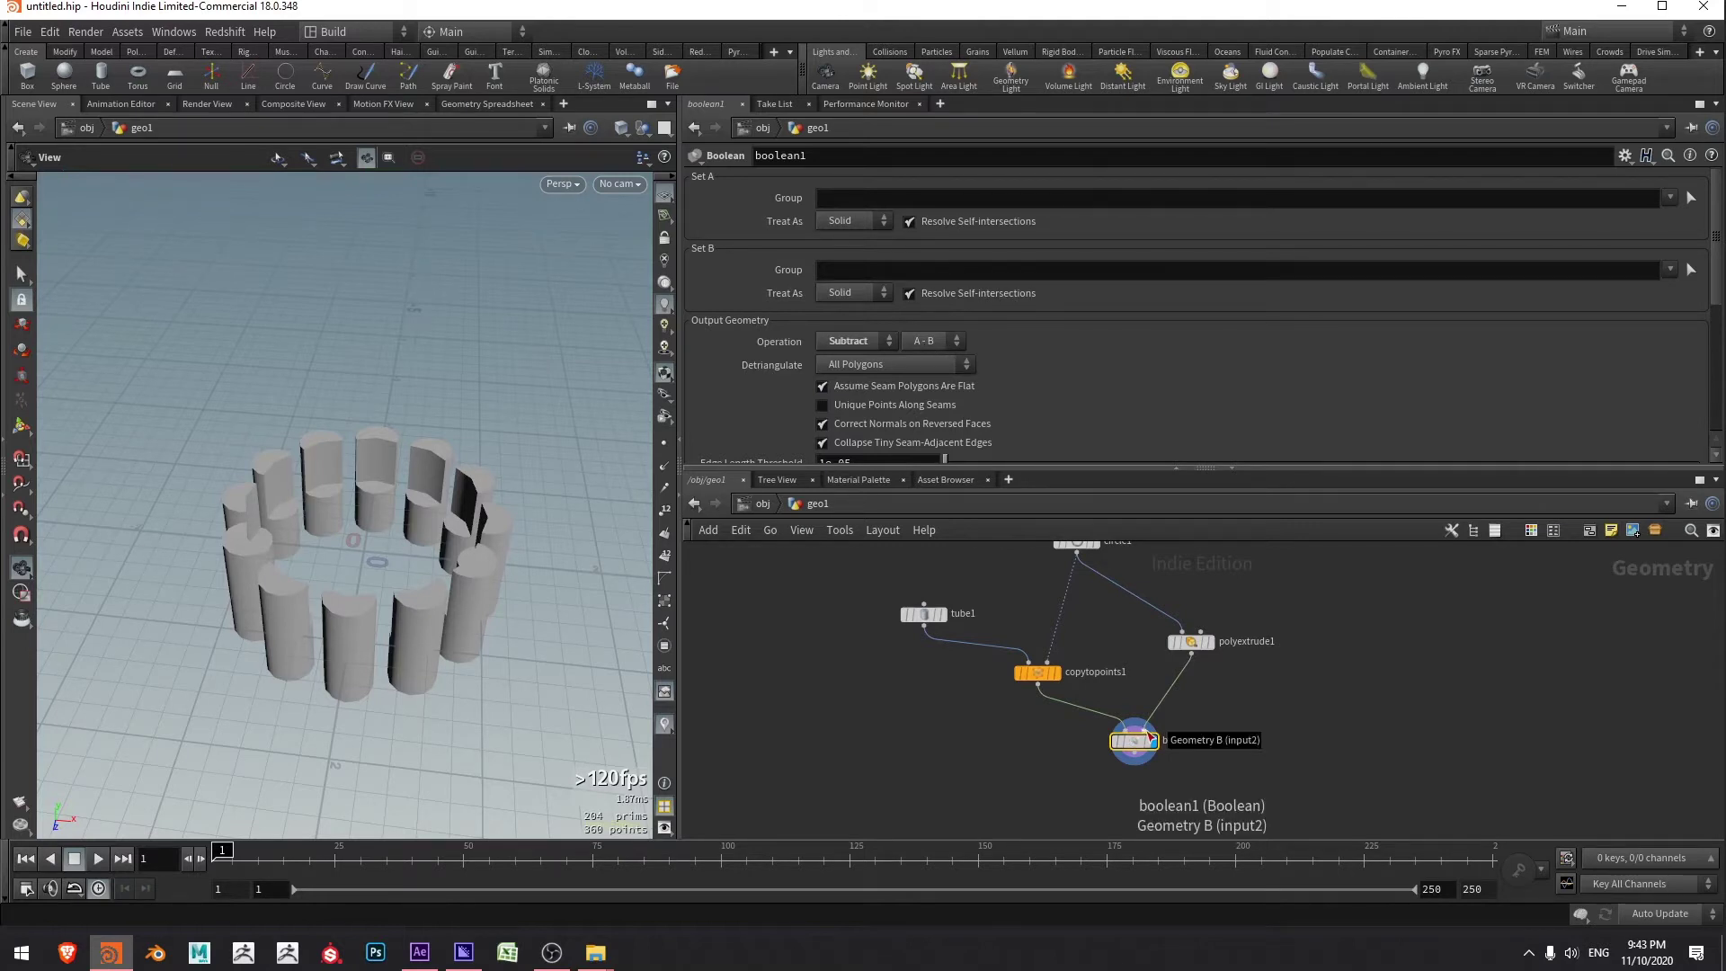
click(929, 342)
click(921, 381)
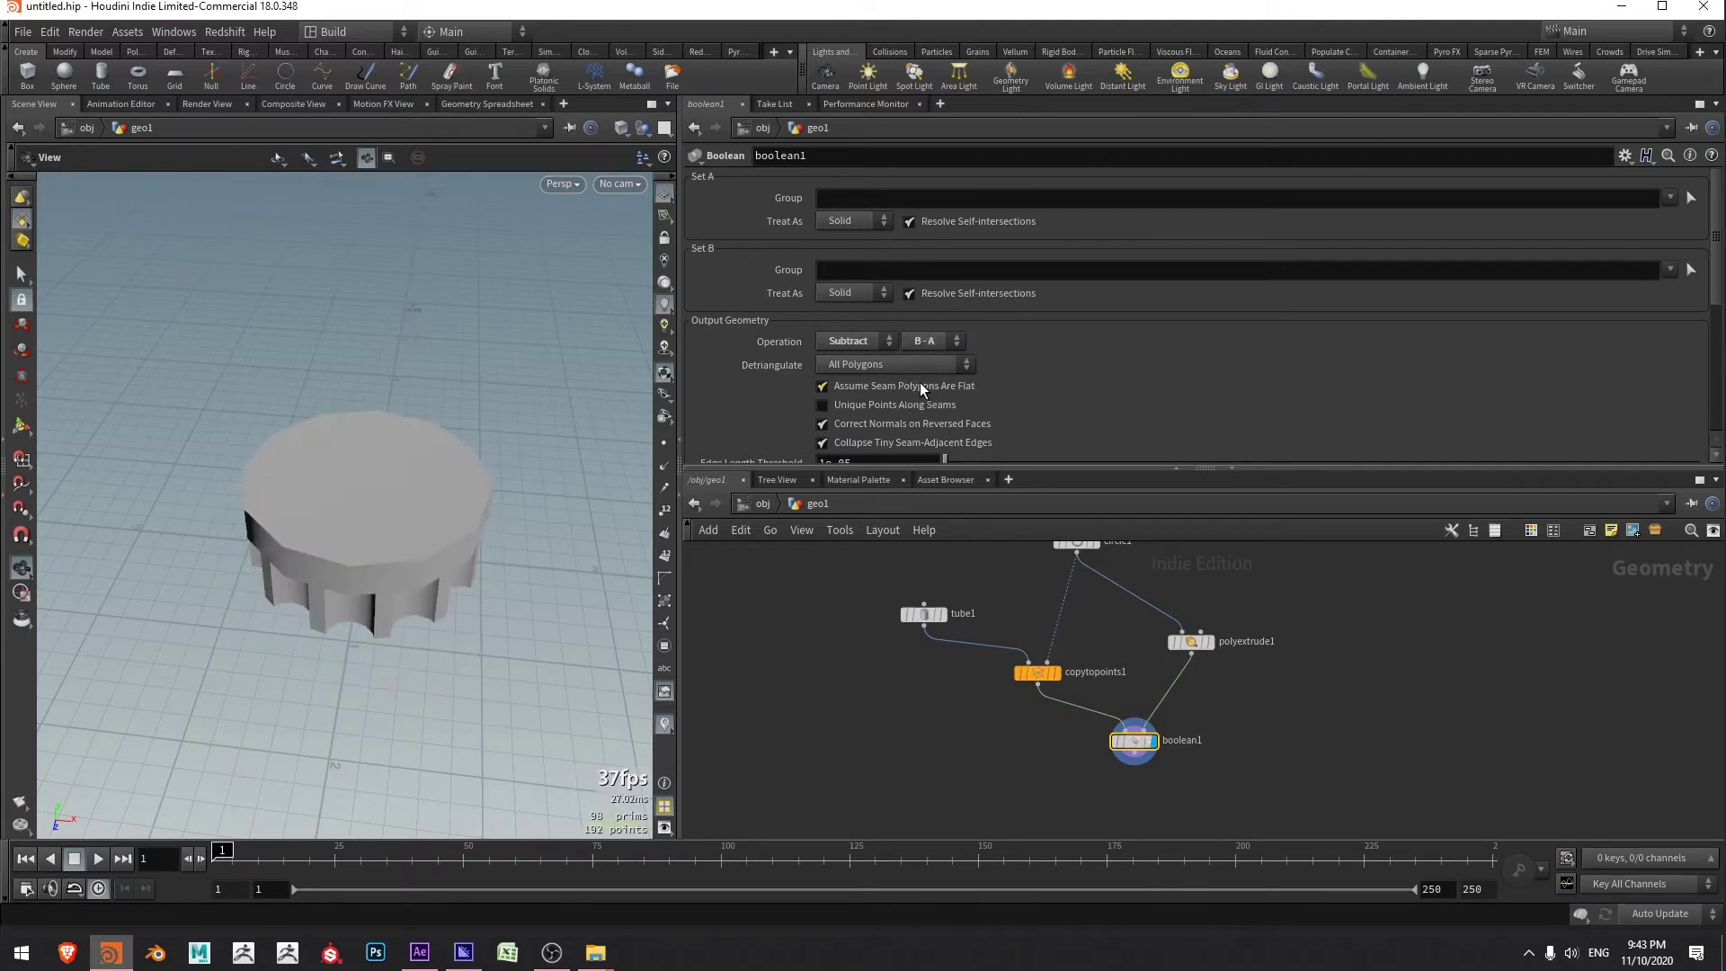
drag(578, 494, 407, 546)
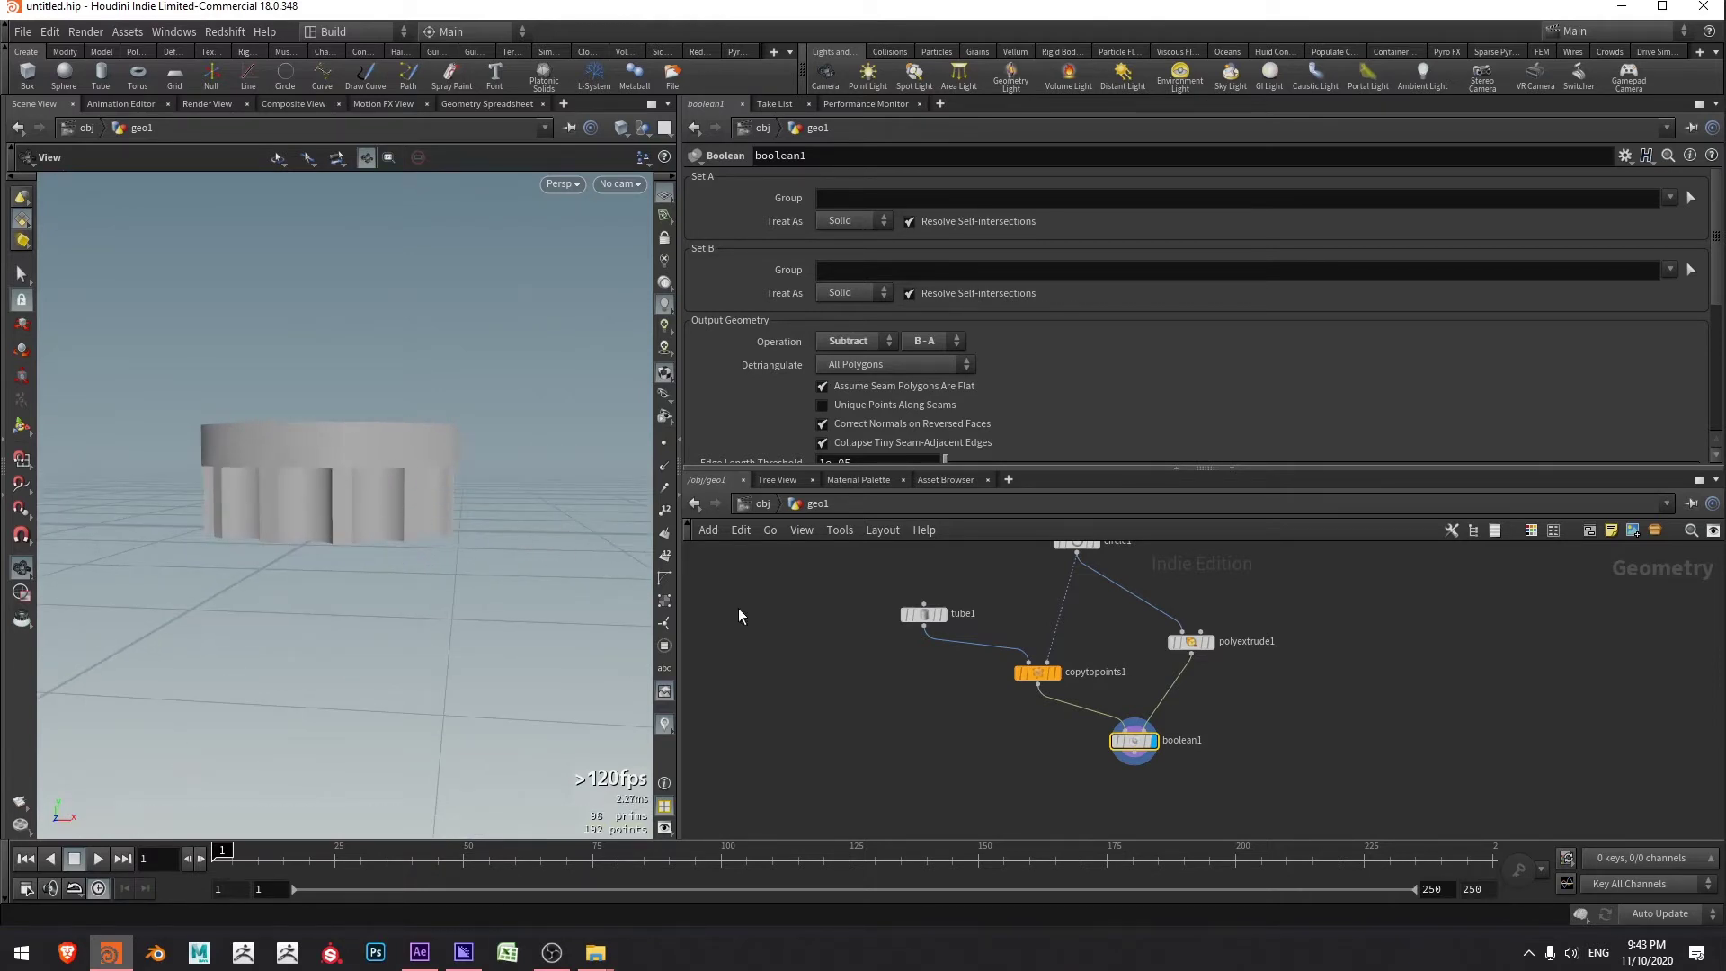
drag(1282, 617, 1174, 736)
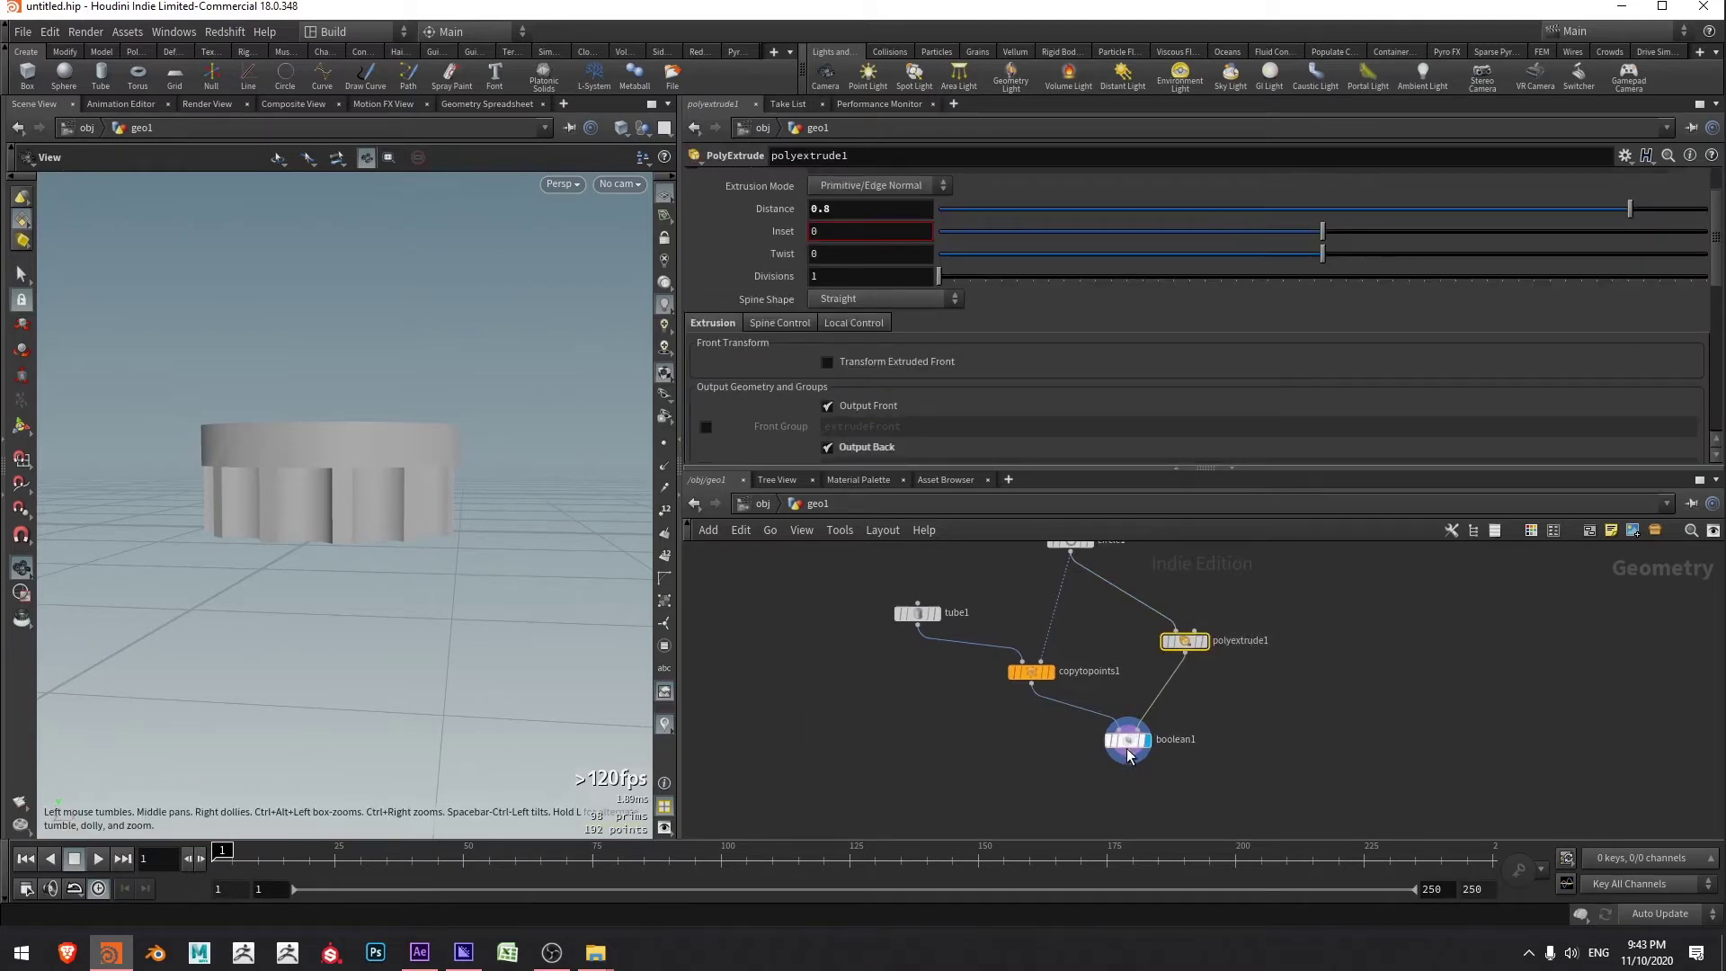
- Drop a transform1 node onto the copytopoints1–boolean1 wire
drag(1142, 719, 1140, 758)
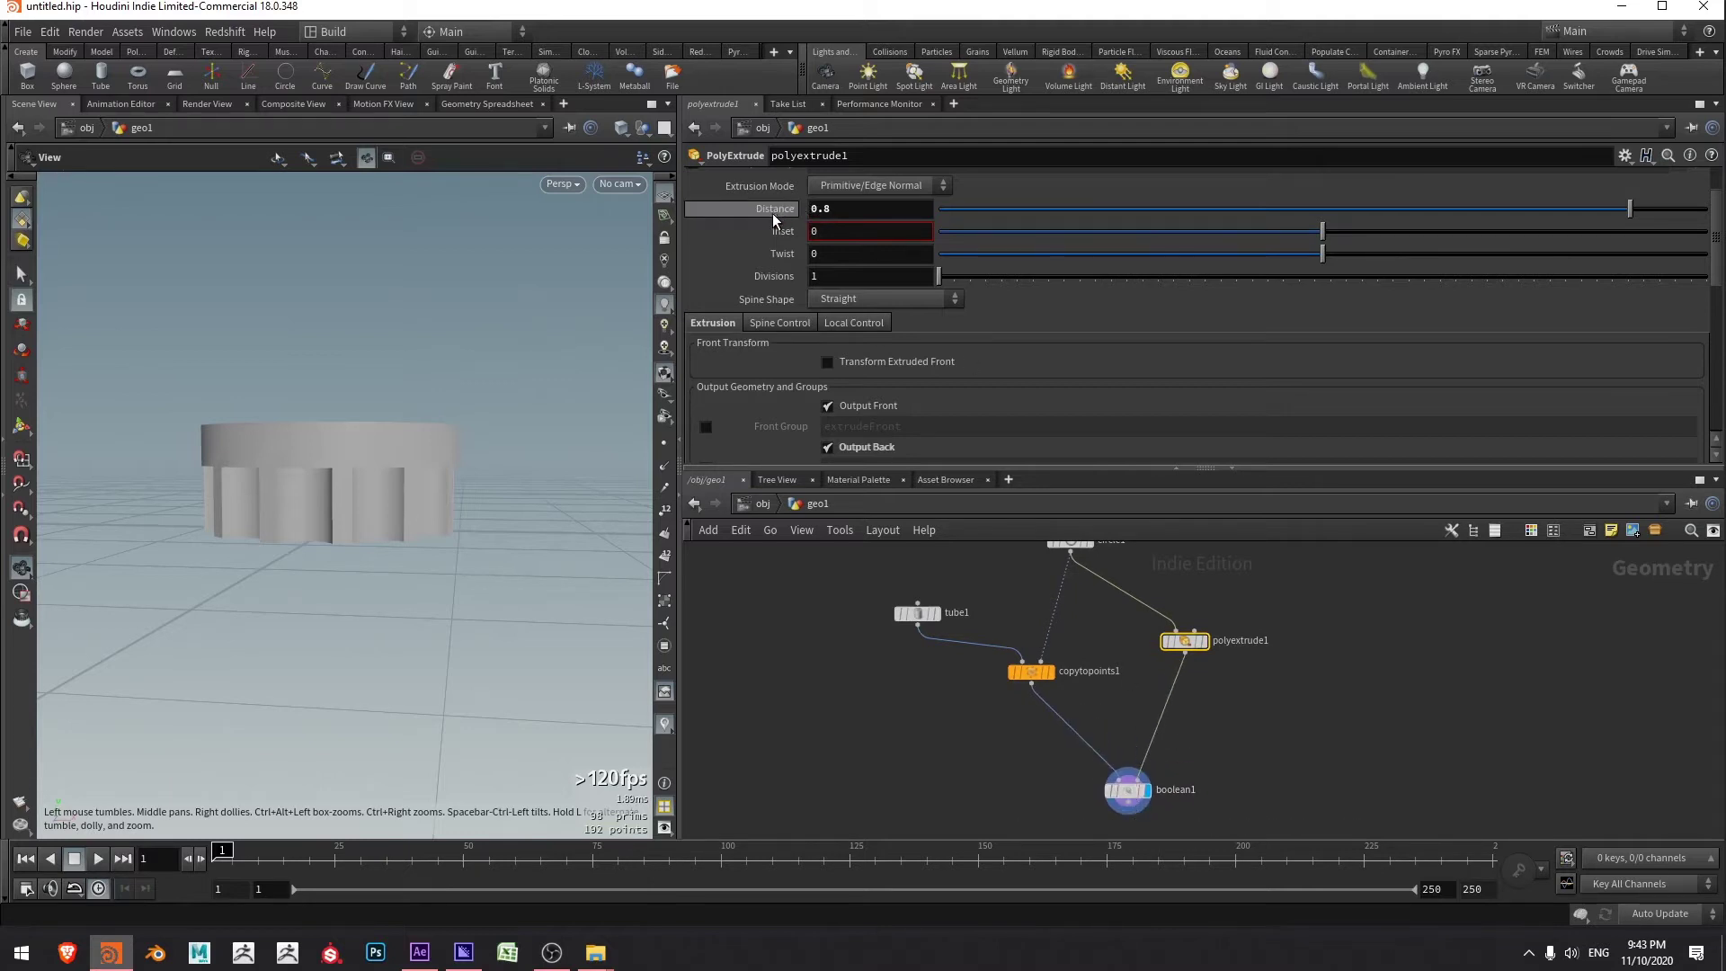
click(1059, 755)
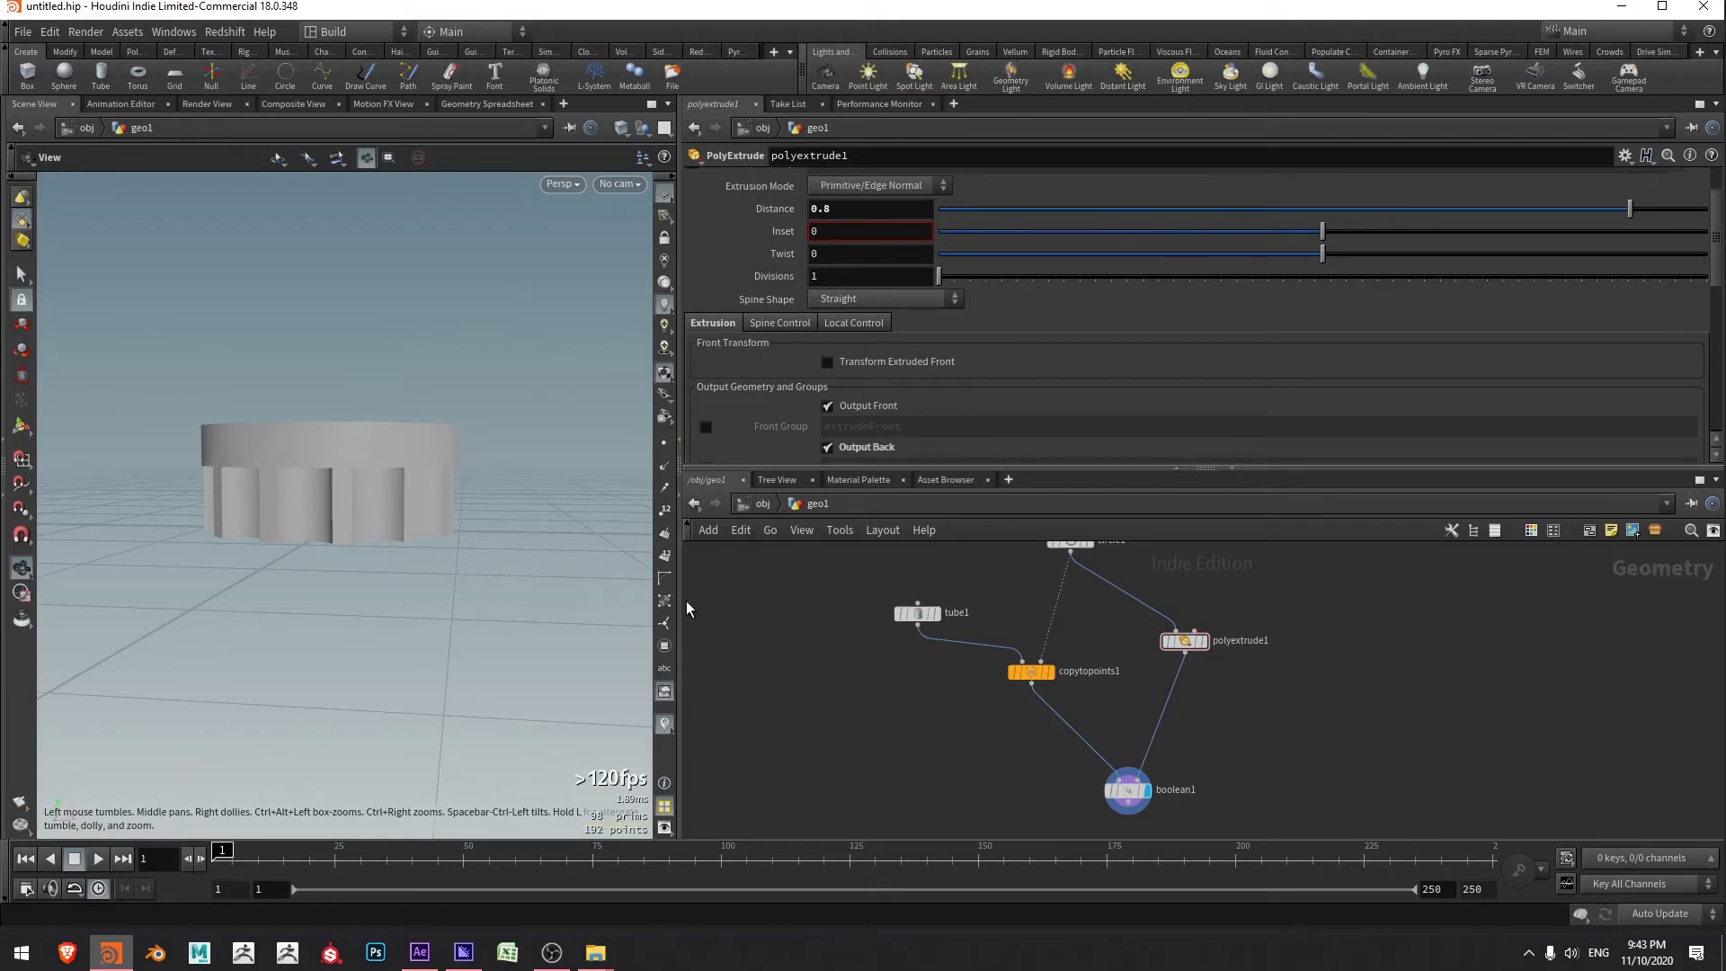
mouse_move(1187, 650)
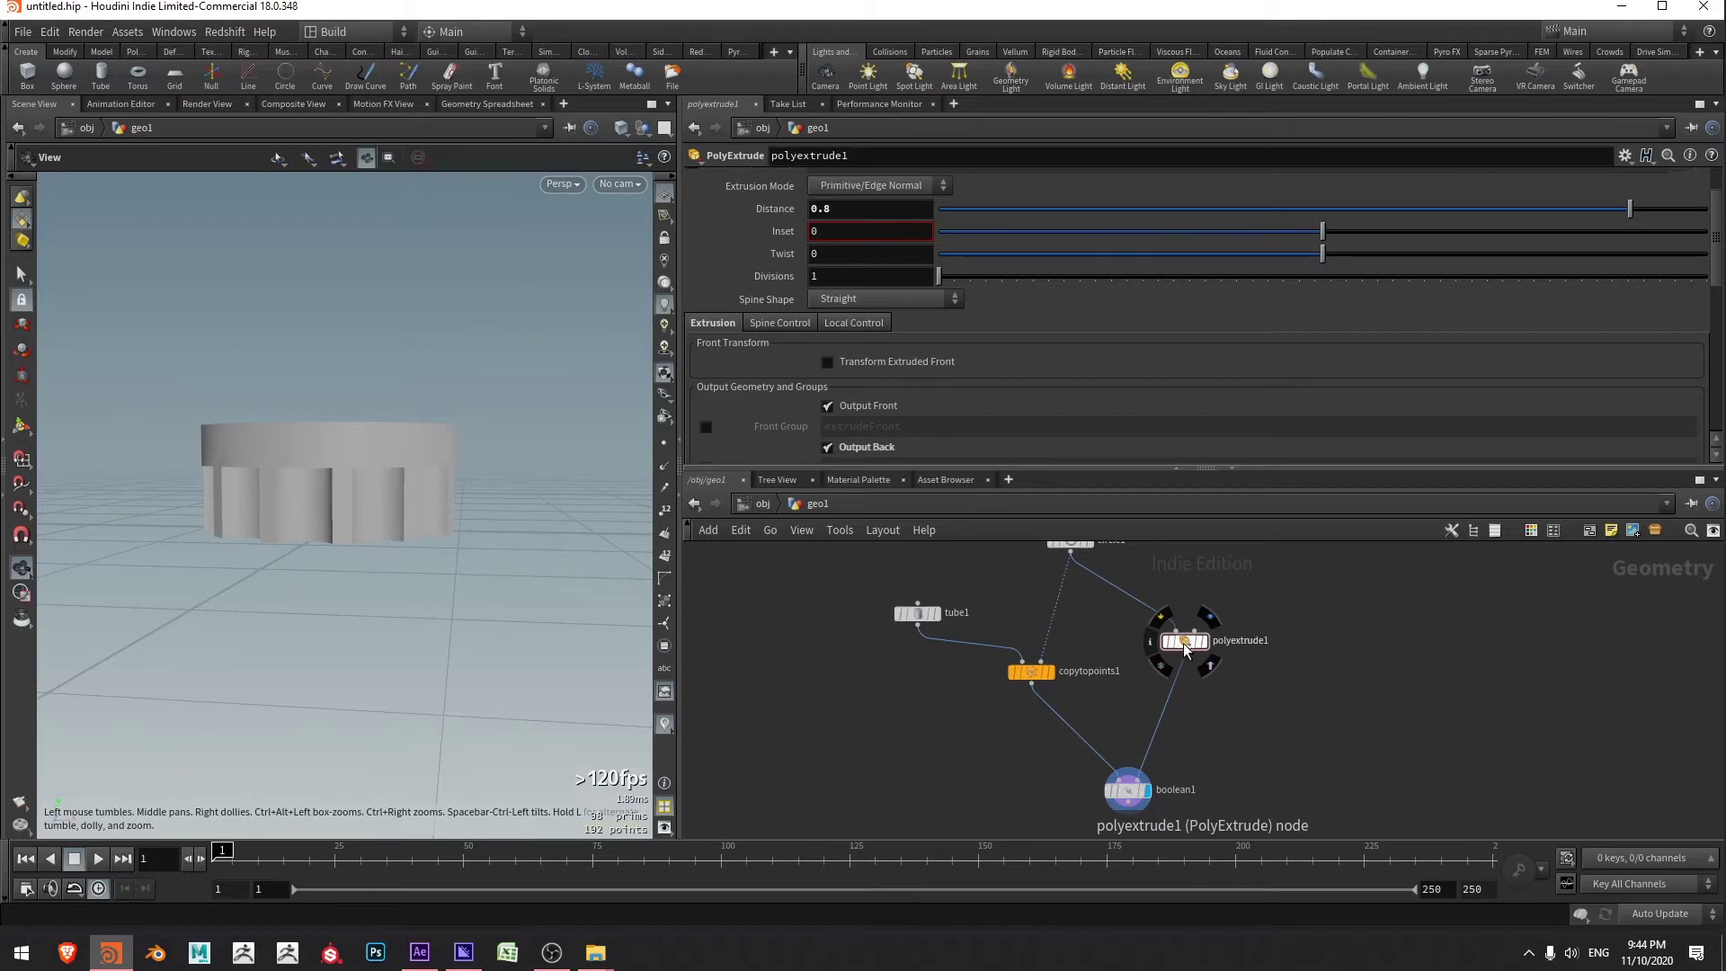
key(Tab)
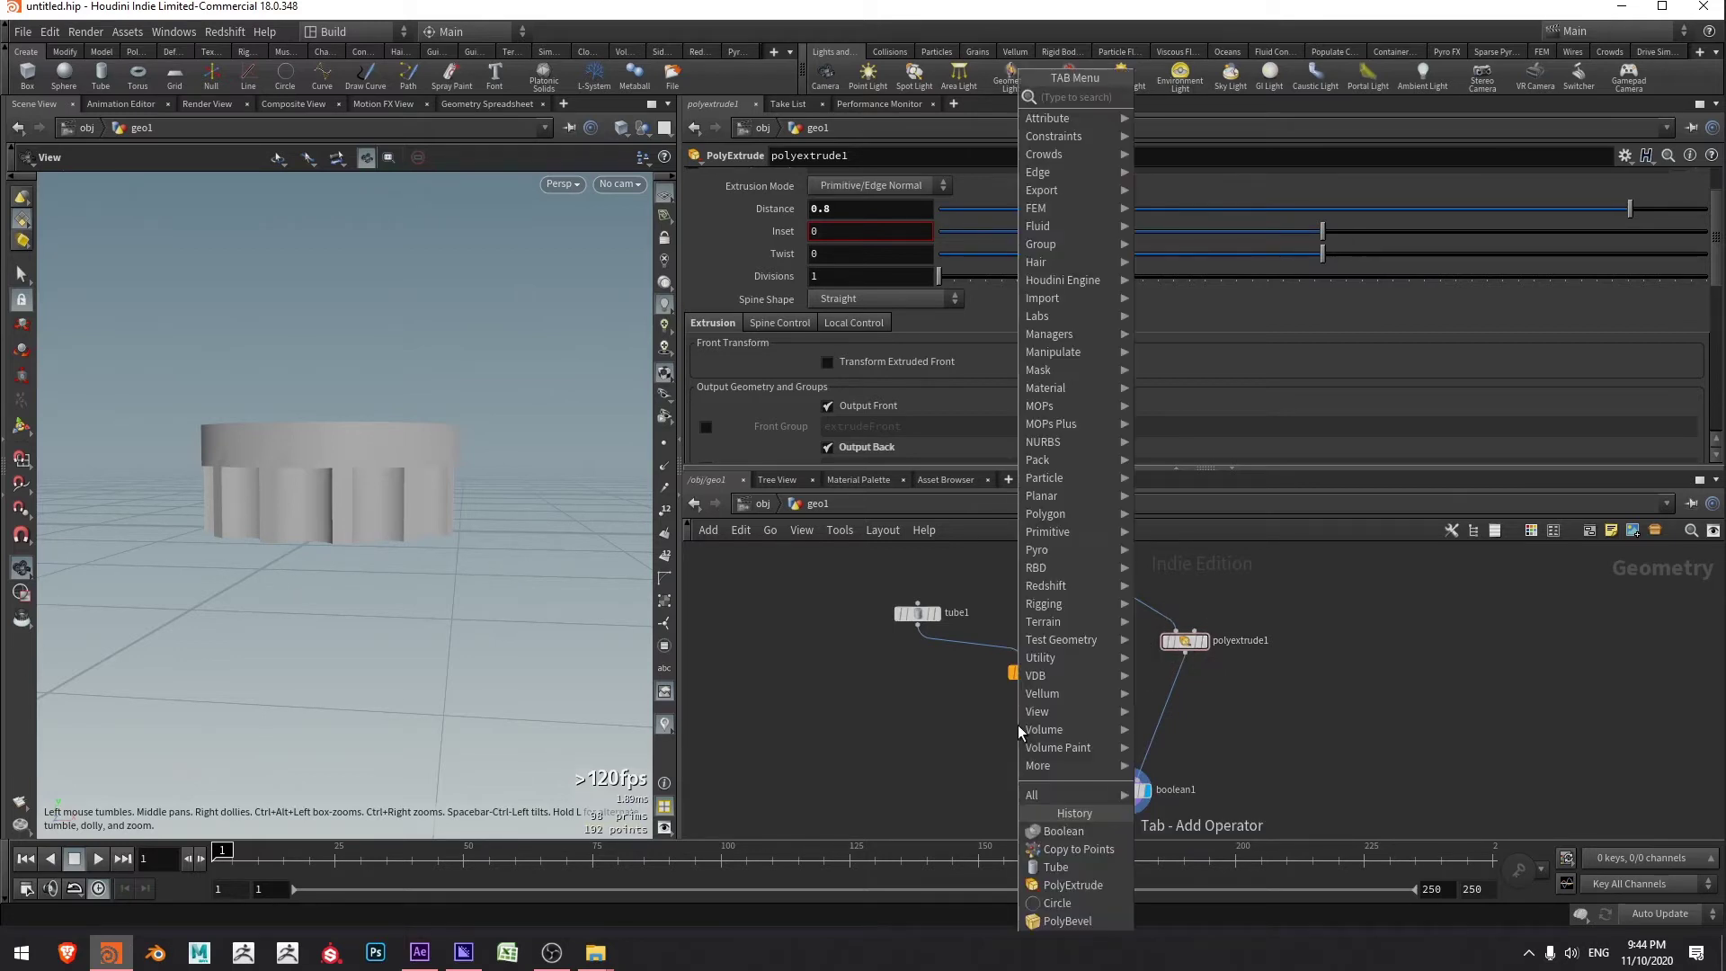
text(tran)
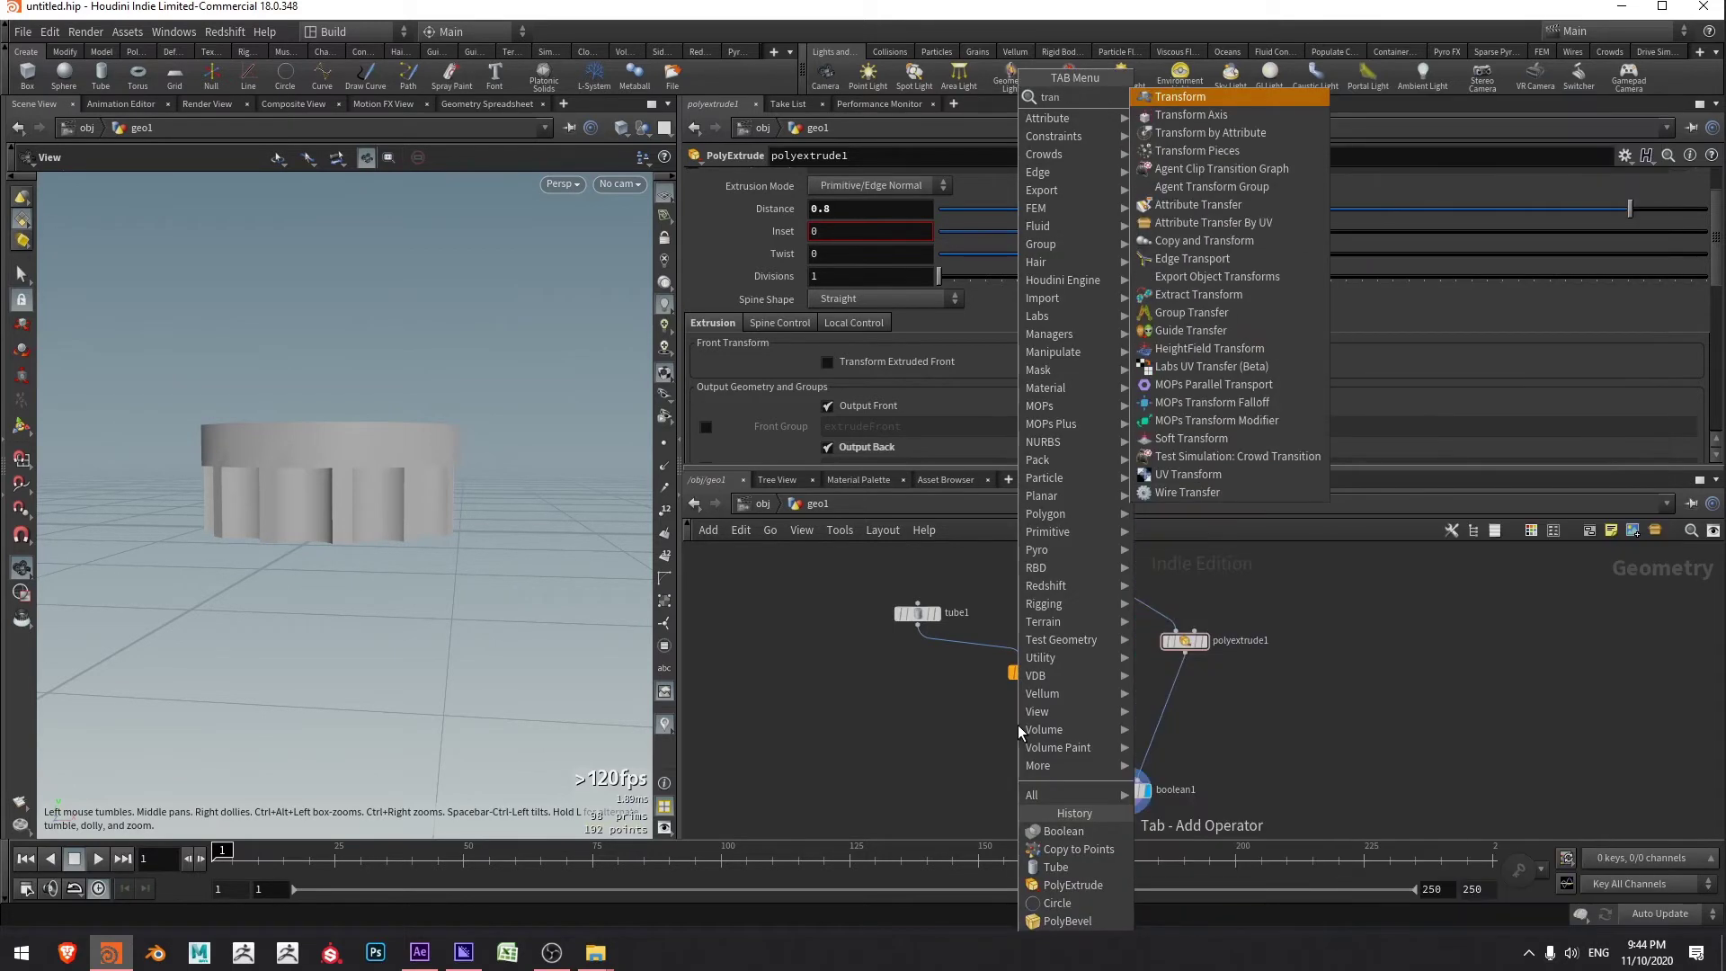
key(Return)
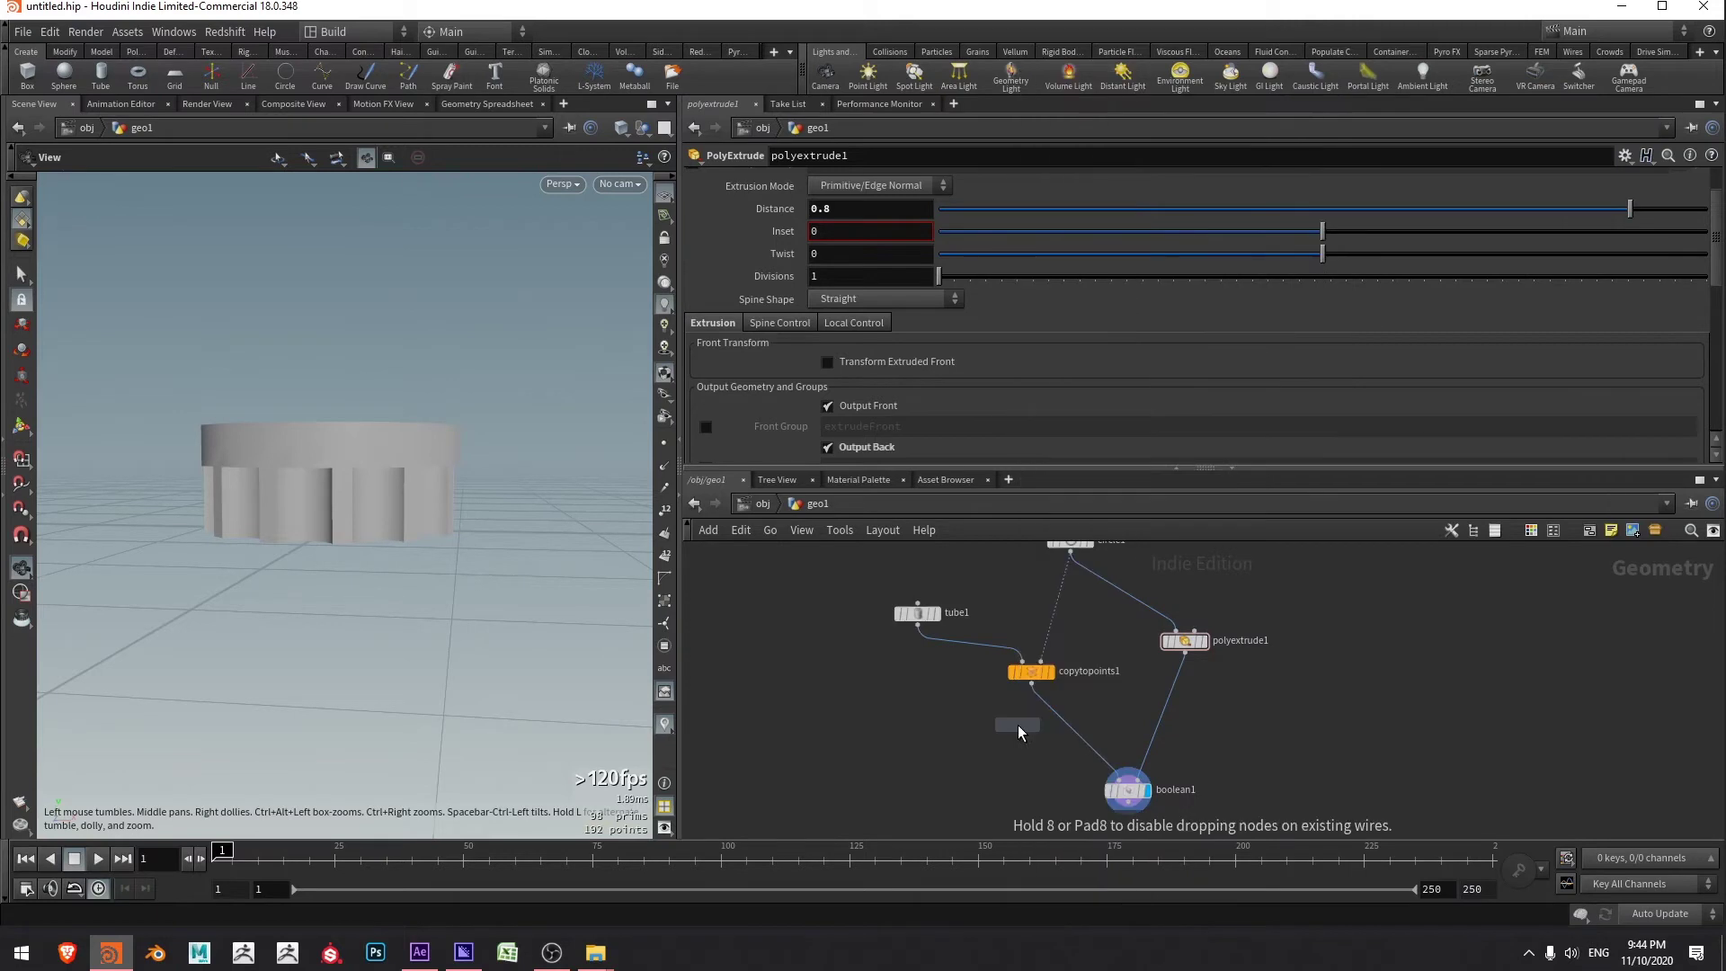
click(1074, 733)
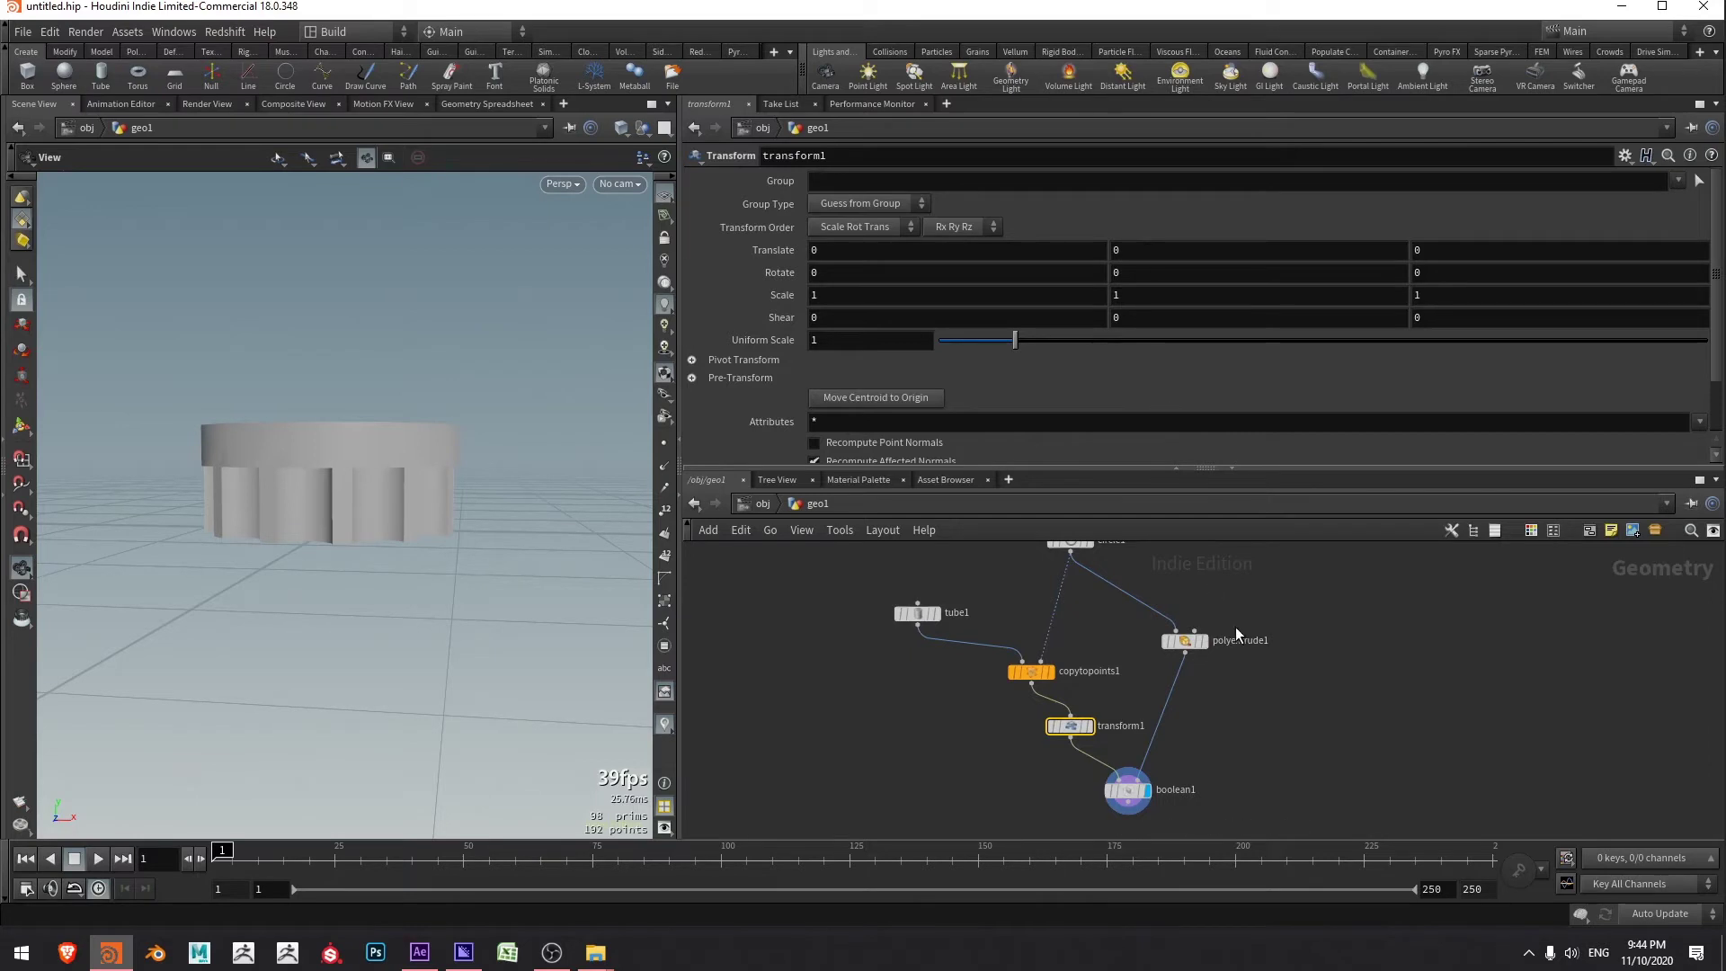
click(1187, 638)
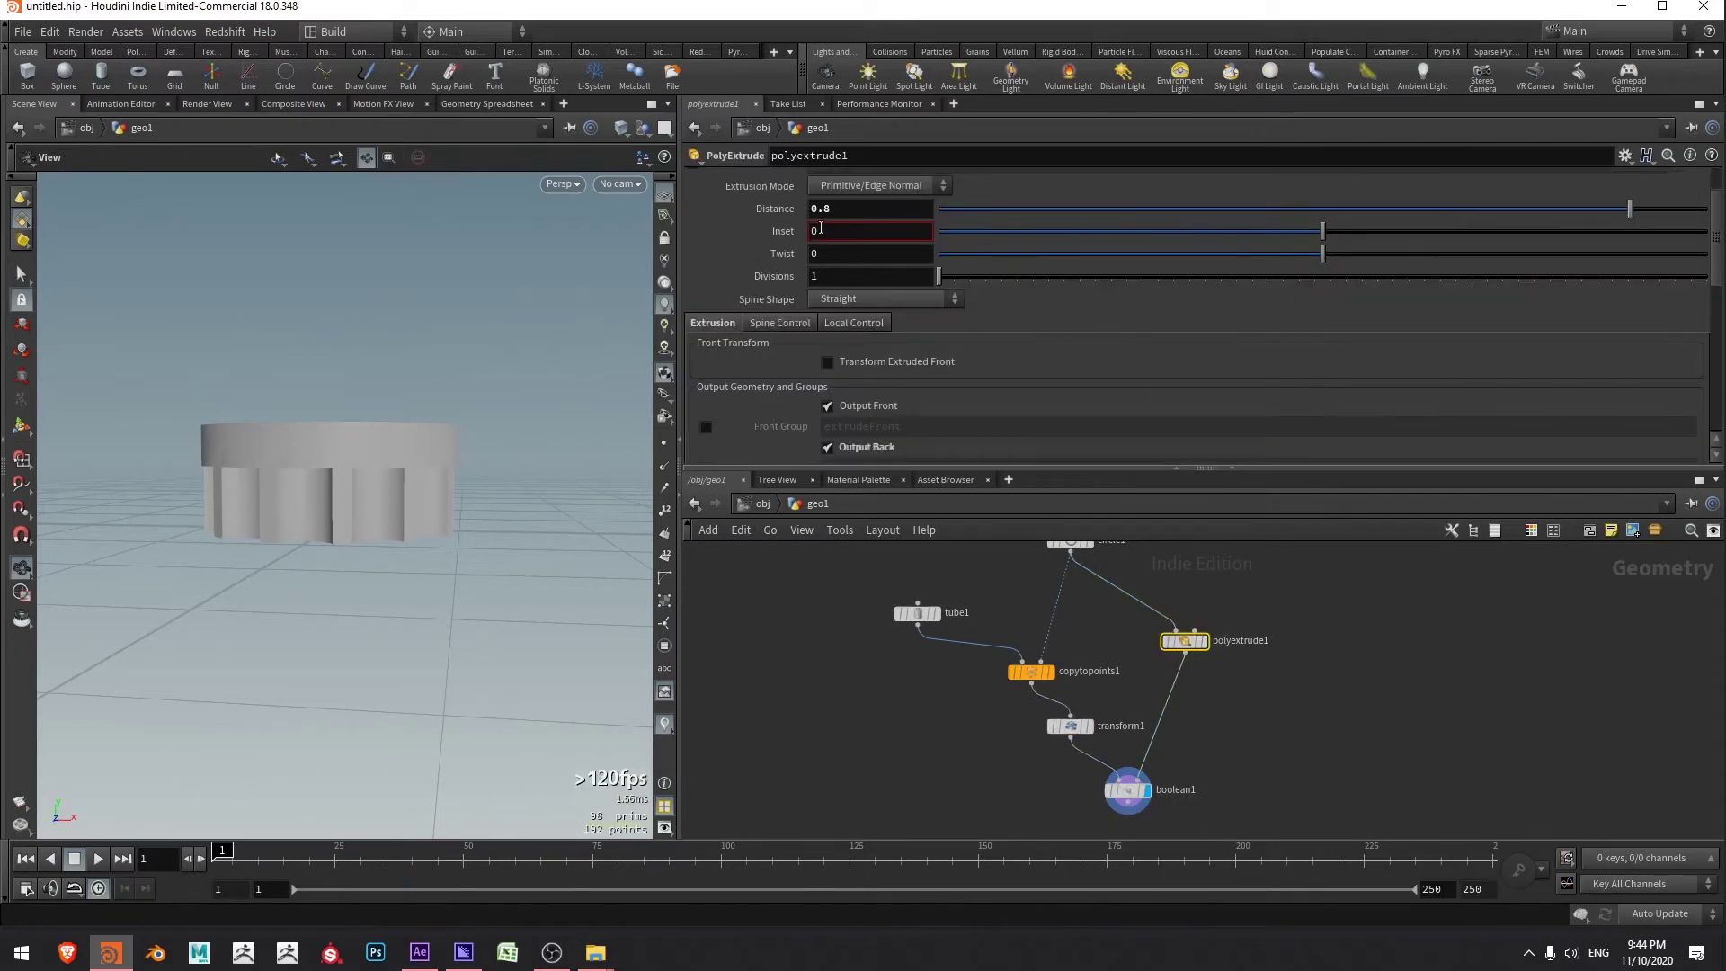
- Set transform1's Translate Y to a pasted relative reference: ch("../polyextrude1/dist")/2
right_click(863, 207)
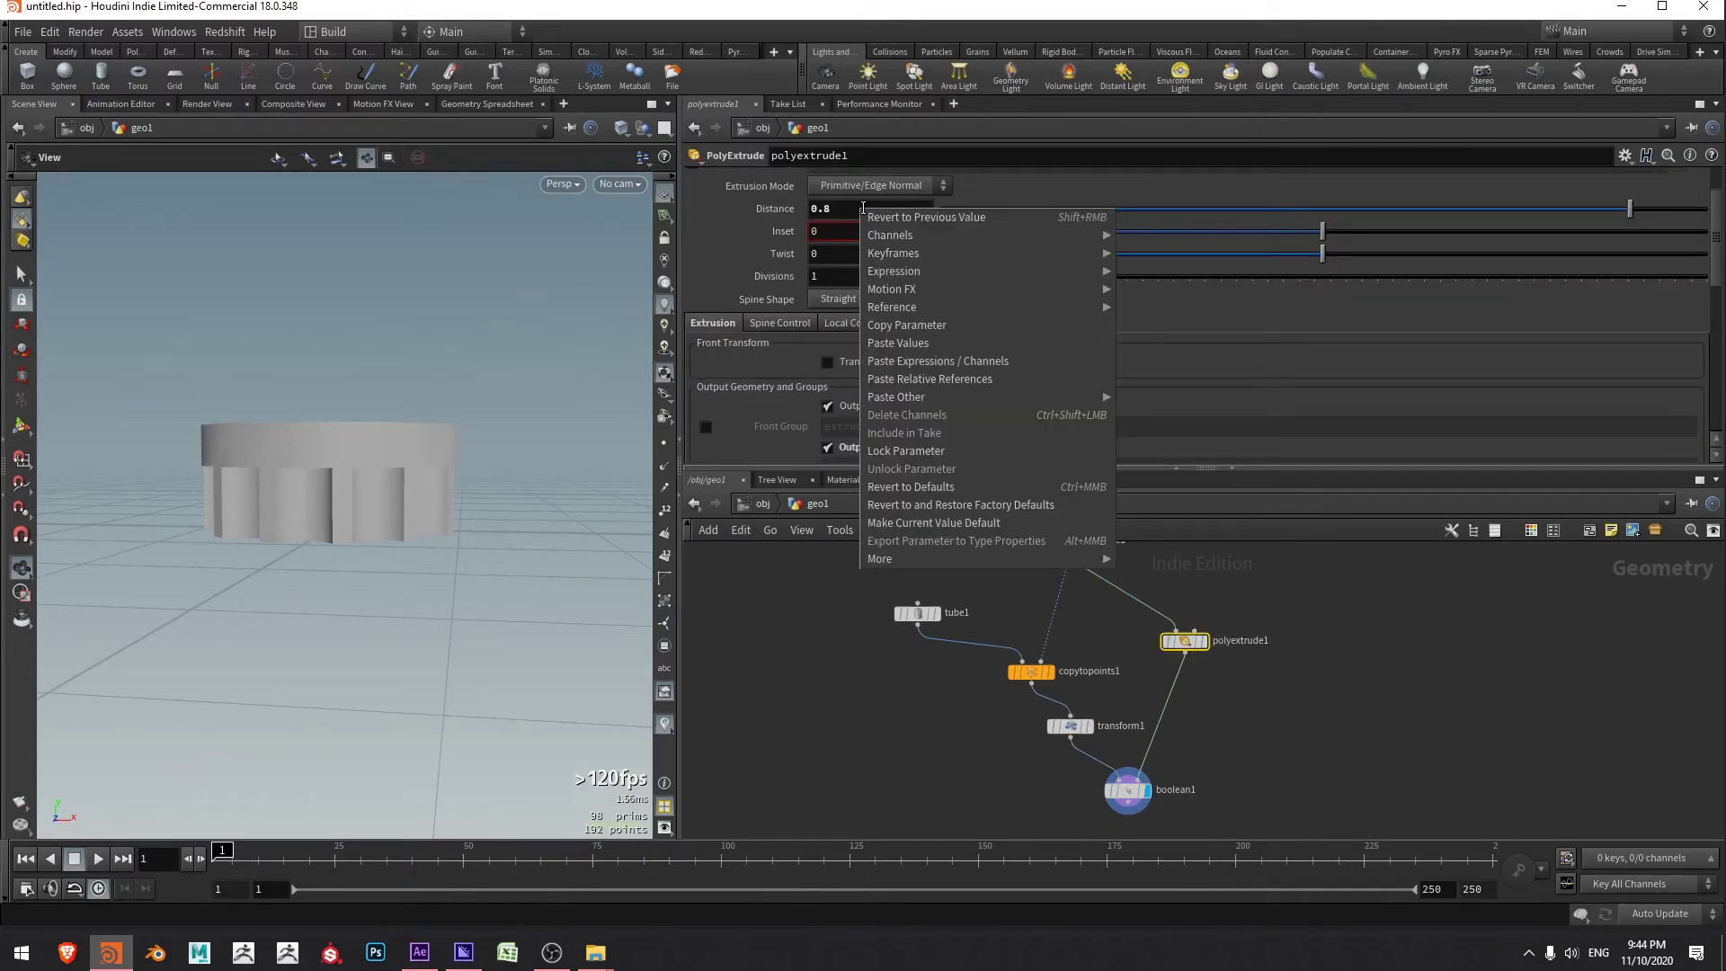
click(963, 325)
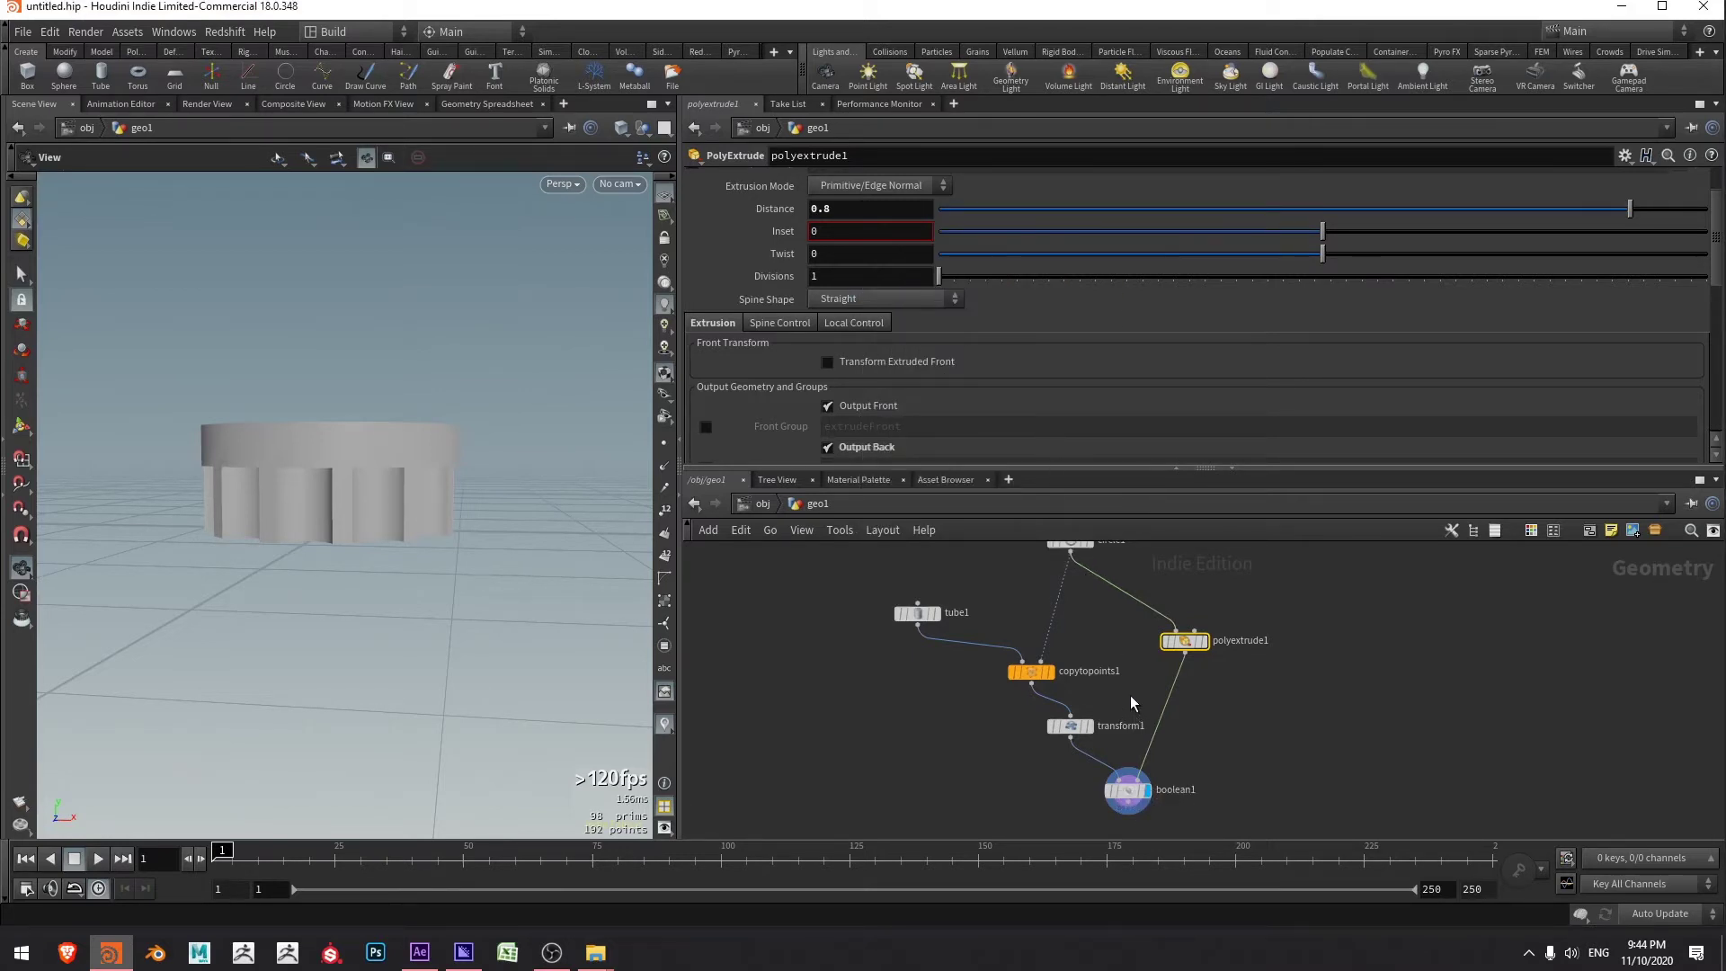
click(1082, 728)
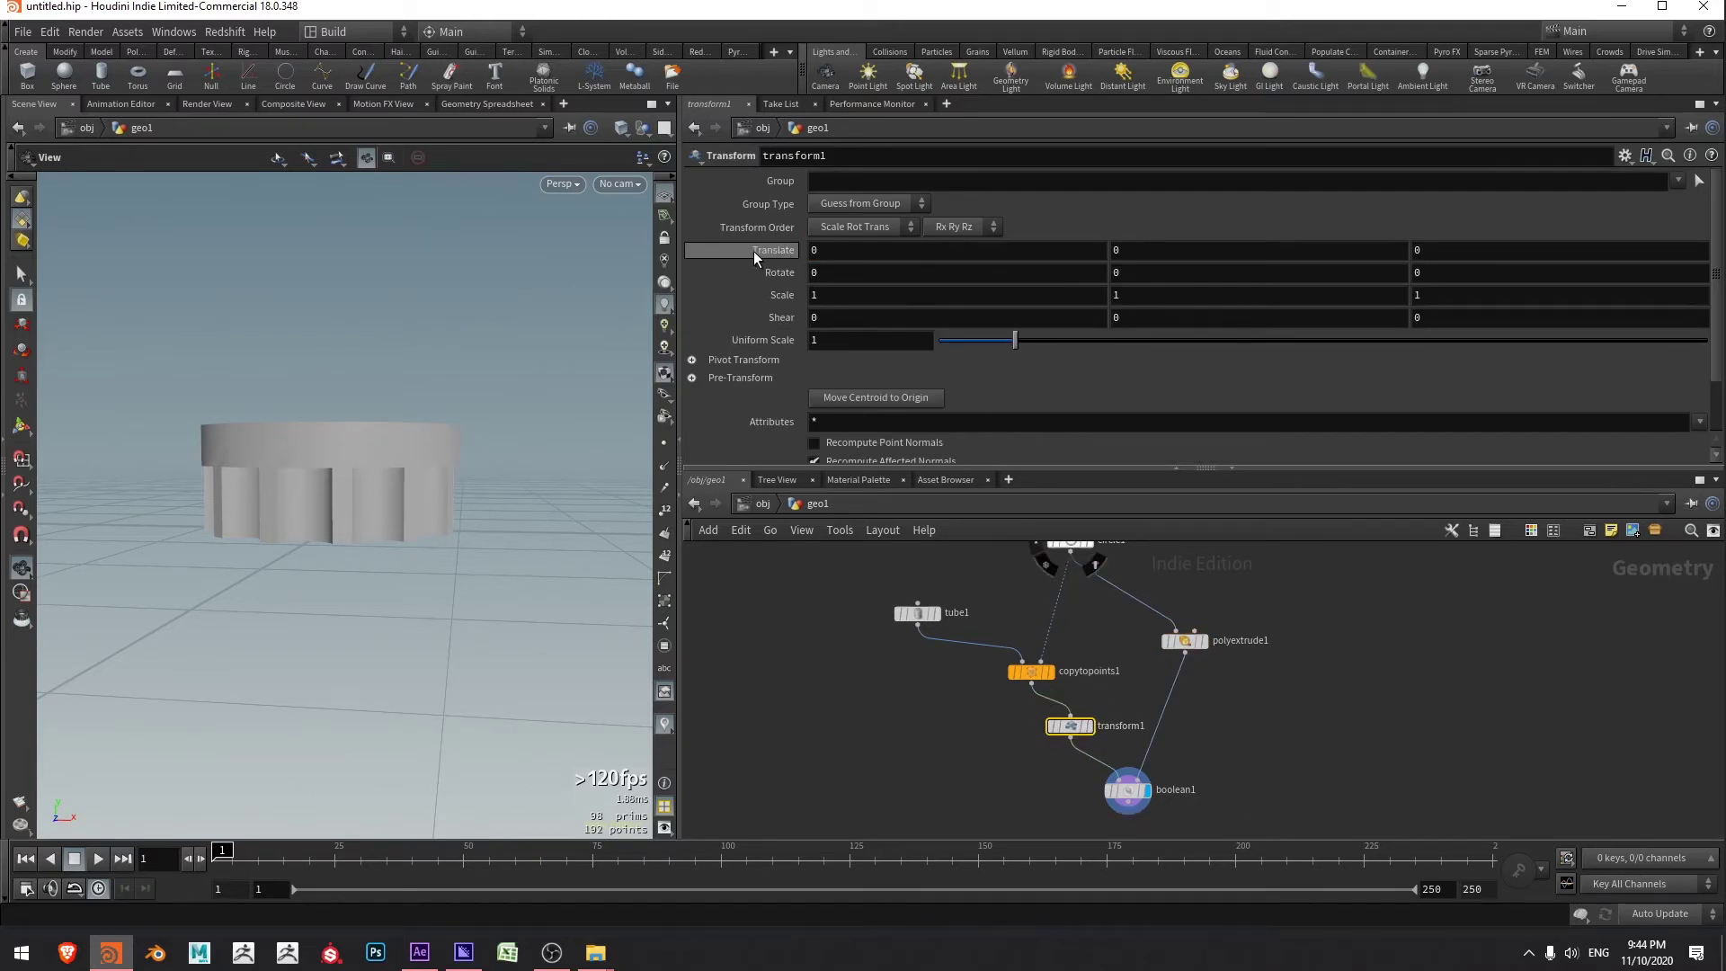
right_click(1138, 253)
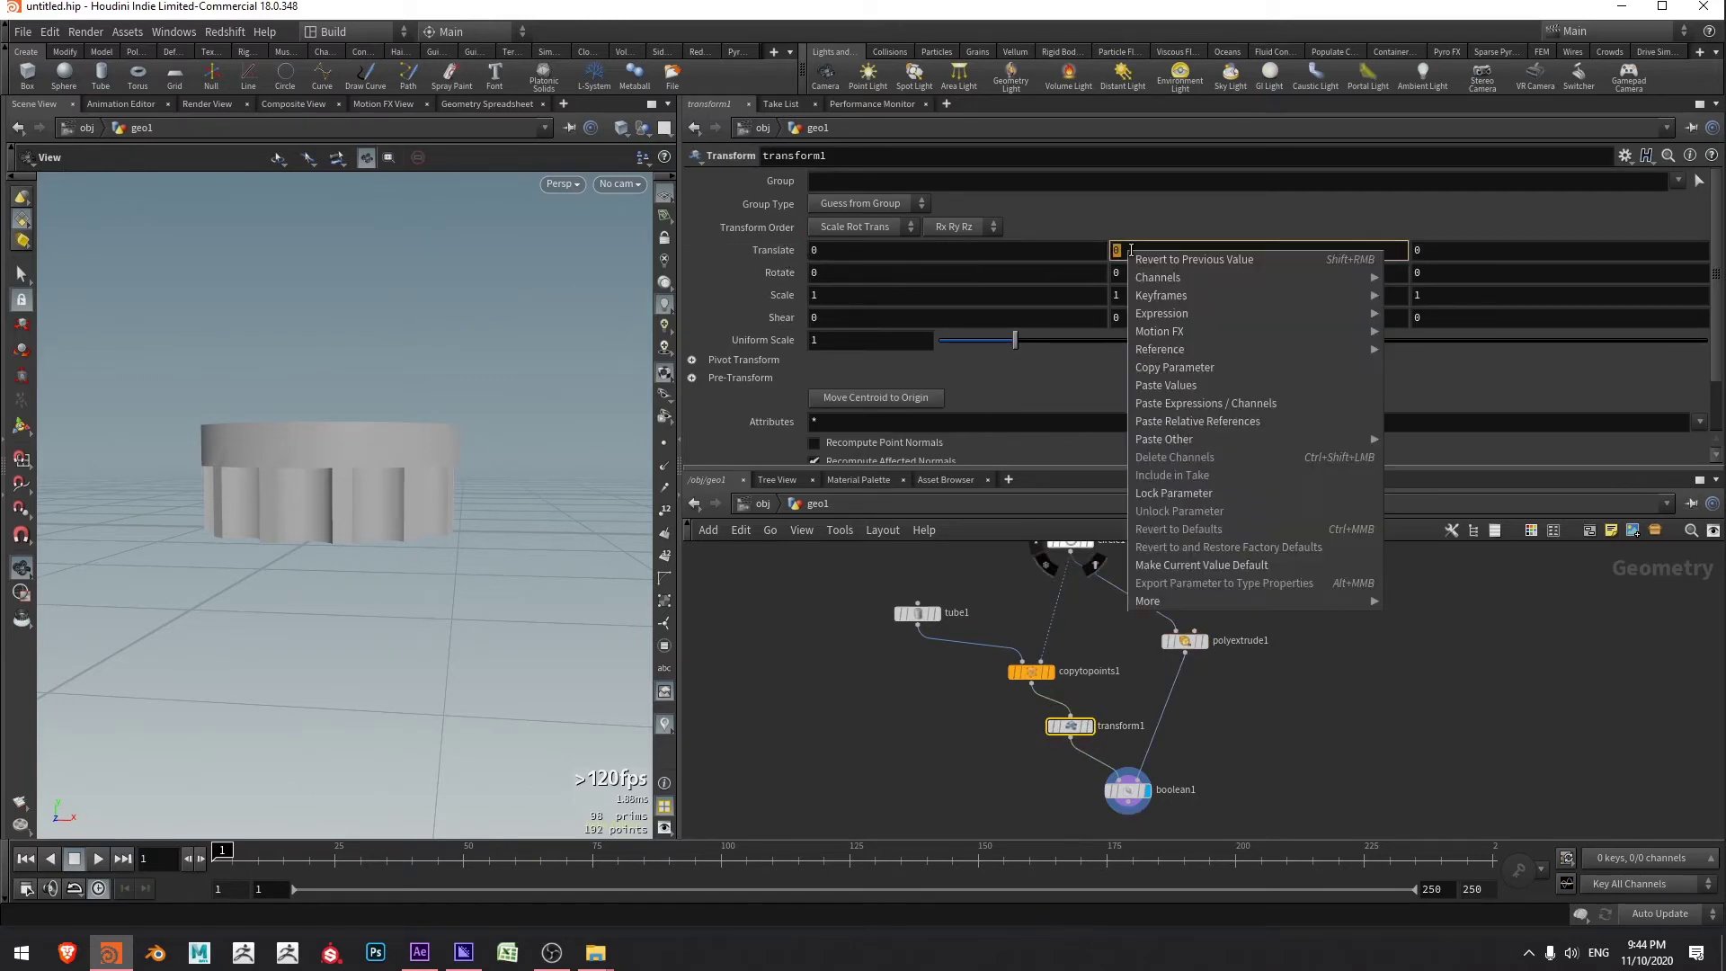
click(1198, 422)
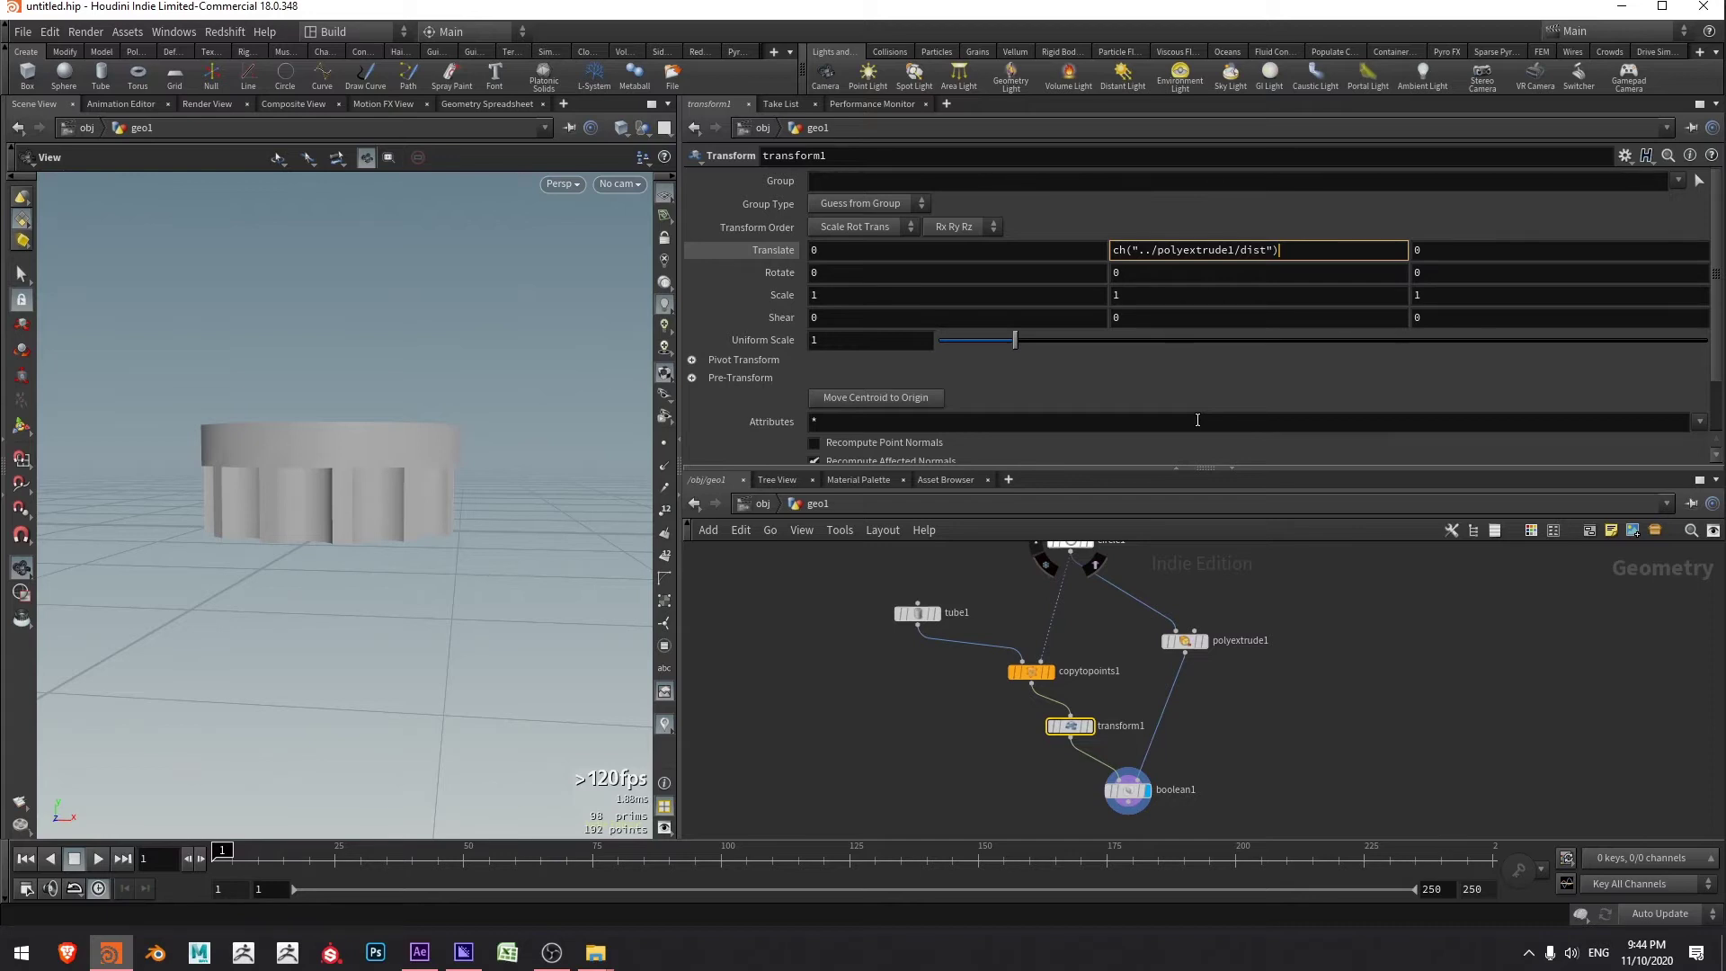
key(Return)
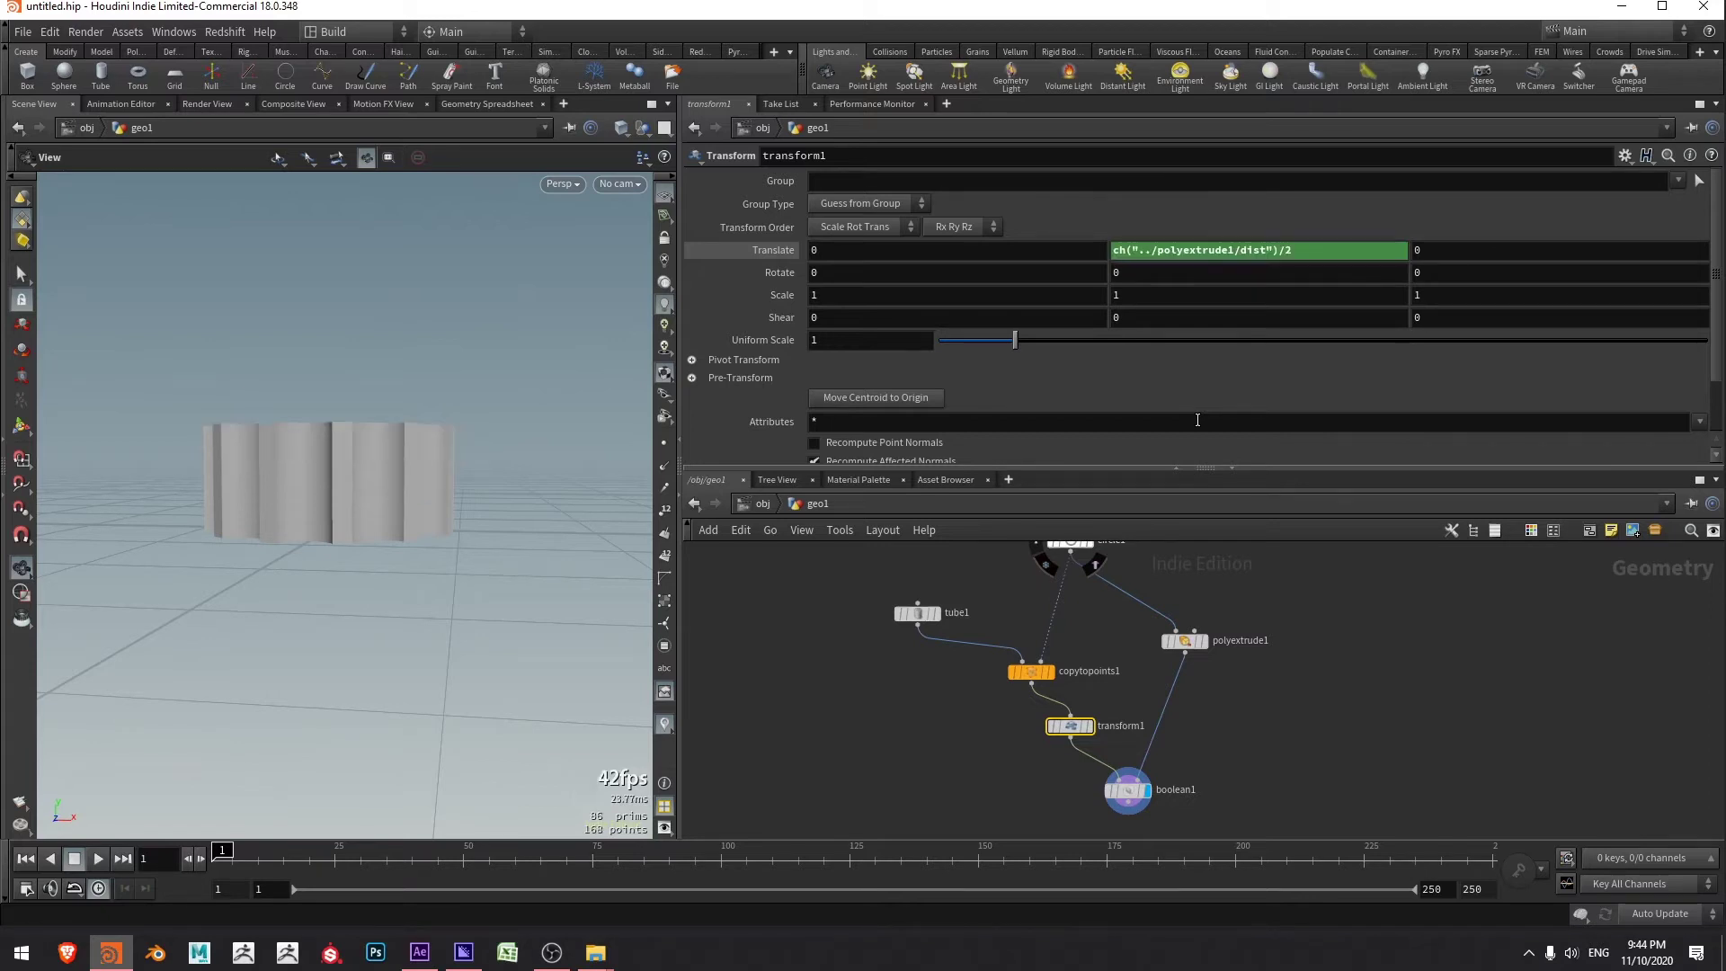
drag(351, 393, 482, 477)
middle_drag(1357, 739, 1356, 697)
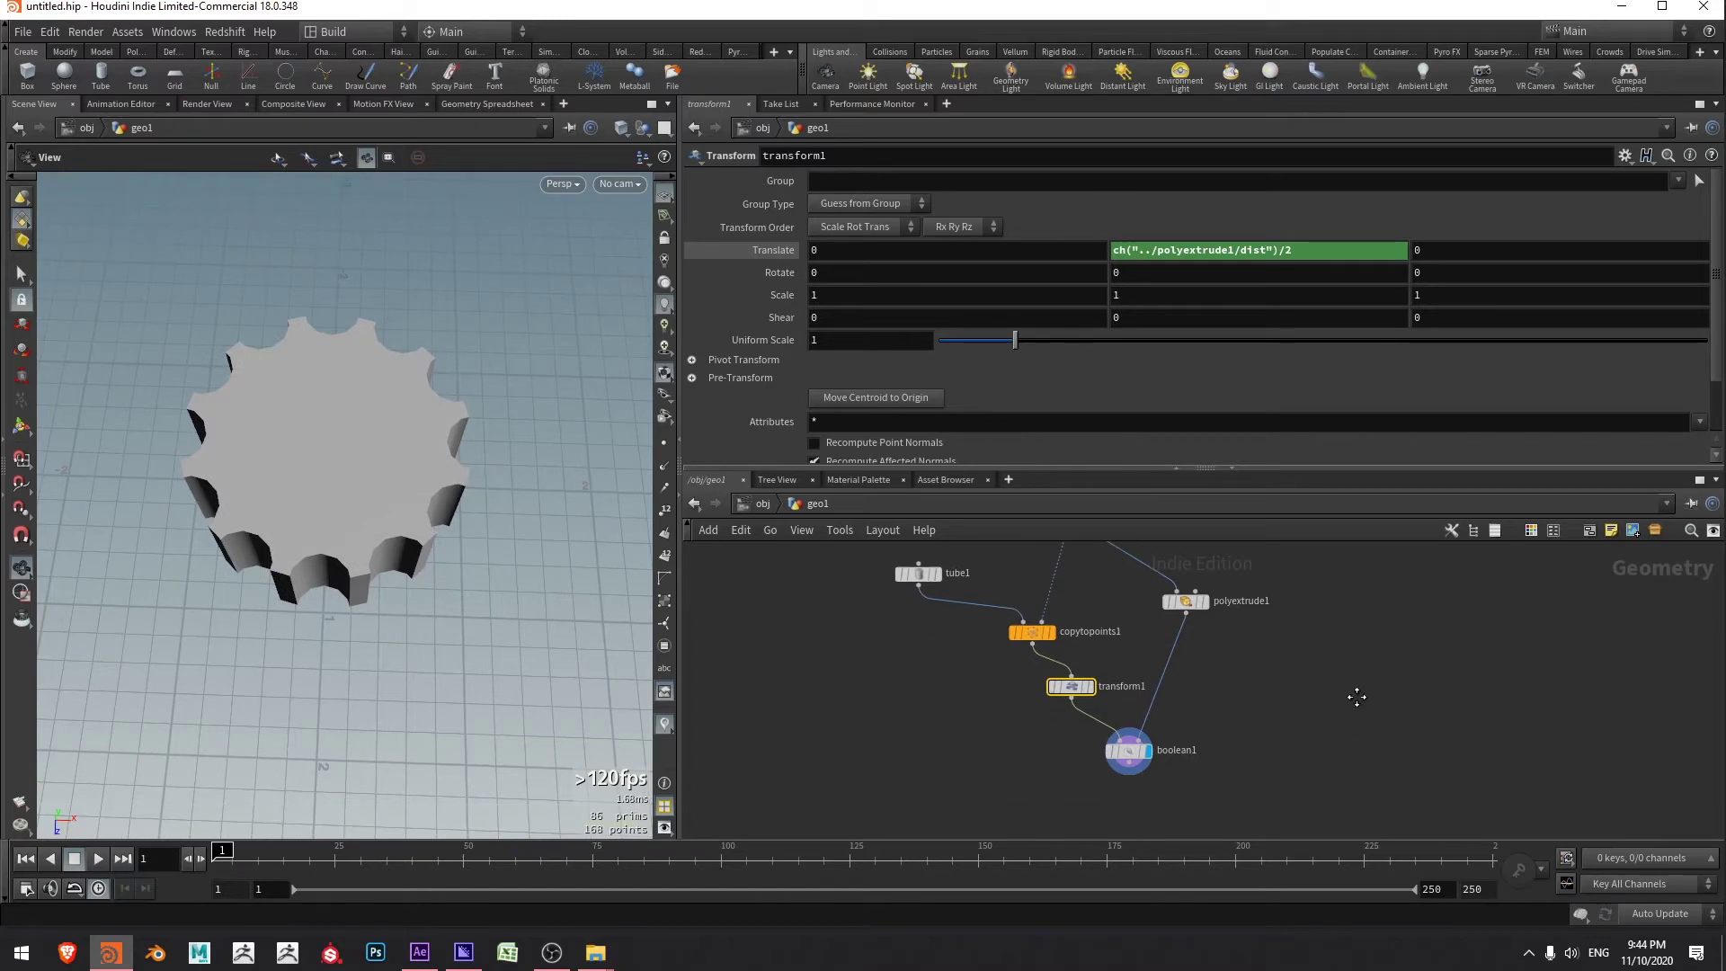
drag(389, 533, 486, 530)
middle_drag(1340, 652, 1340, 698)
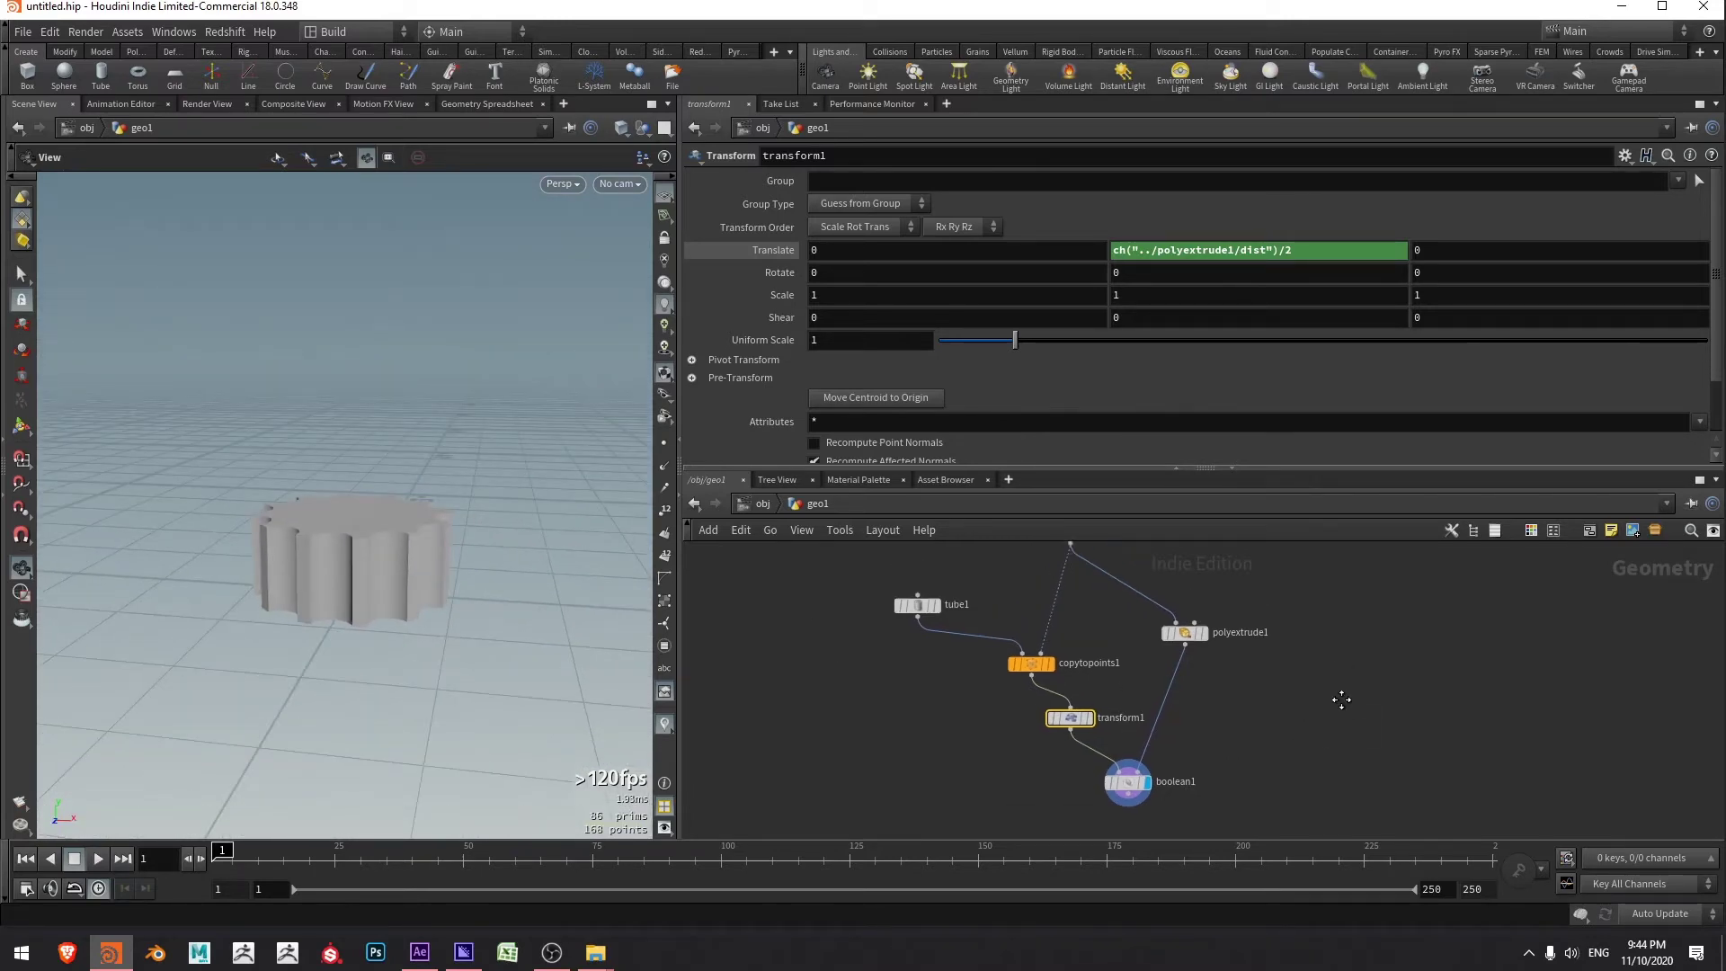
drag(1301, 699, 1177, 633)
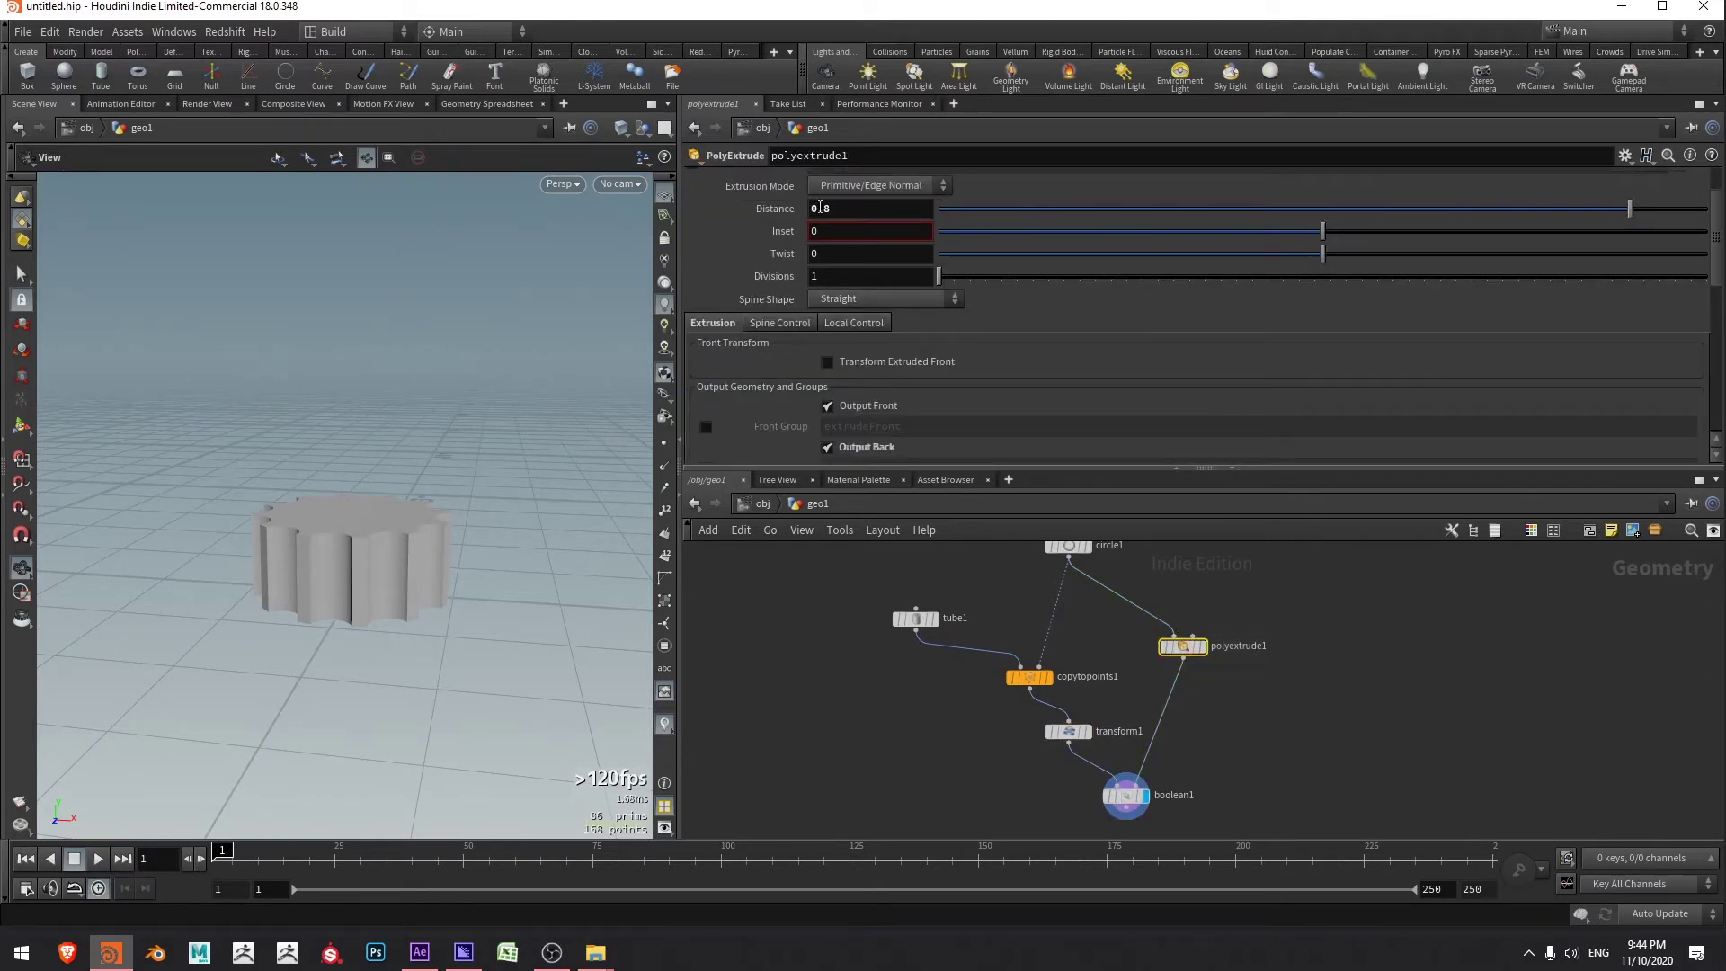
- Extrude the shaft to 3.8 and link tube1's Height to ch("../polyextrude1/dist")
middle_drag(833, 209, 1007, 218)
drag(366, 339, 369, 536)
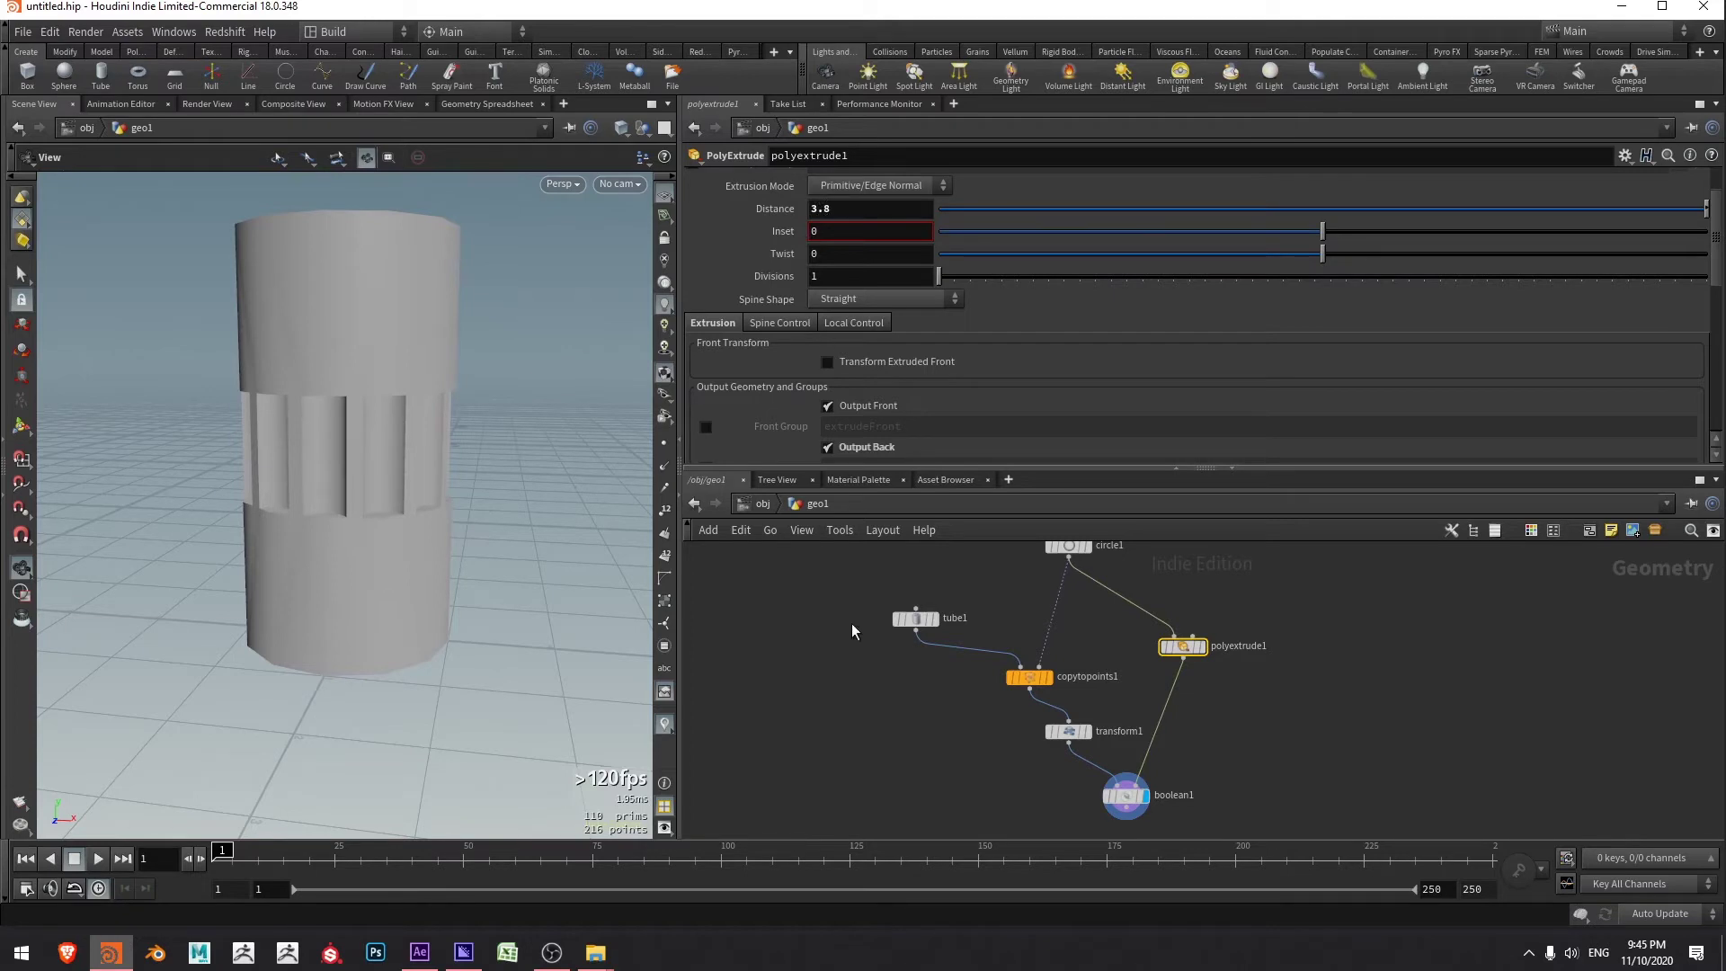
drag(898, 631, 895, 629)
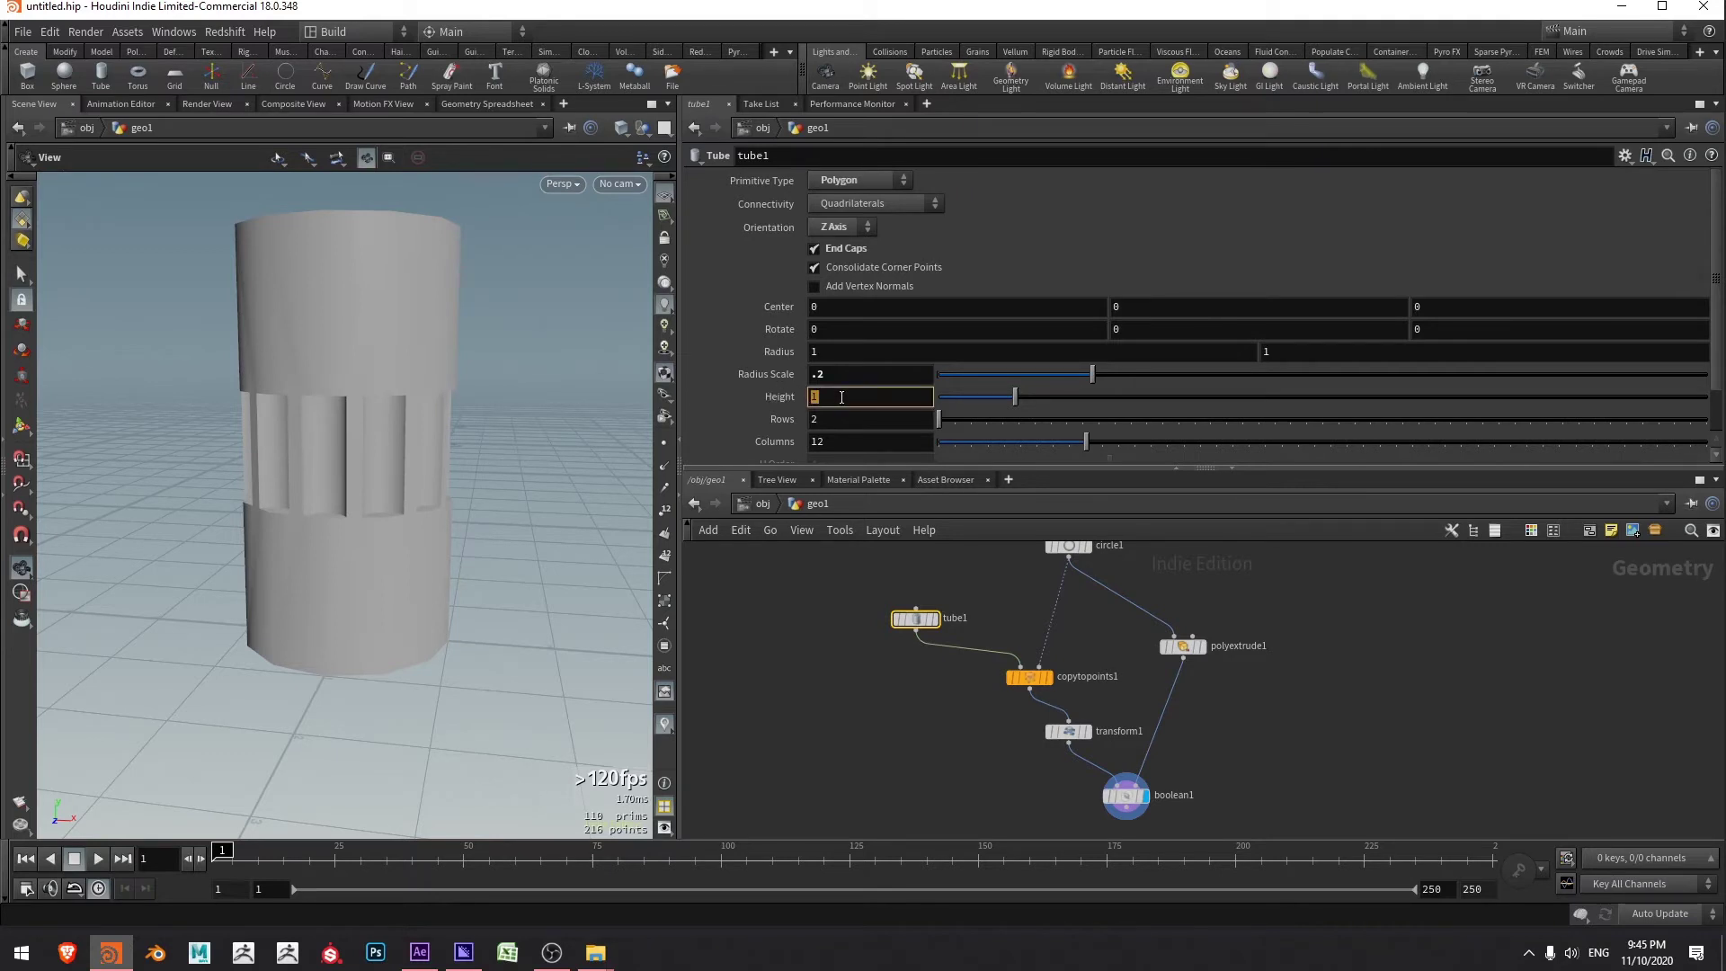
right_click(842, 397)
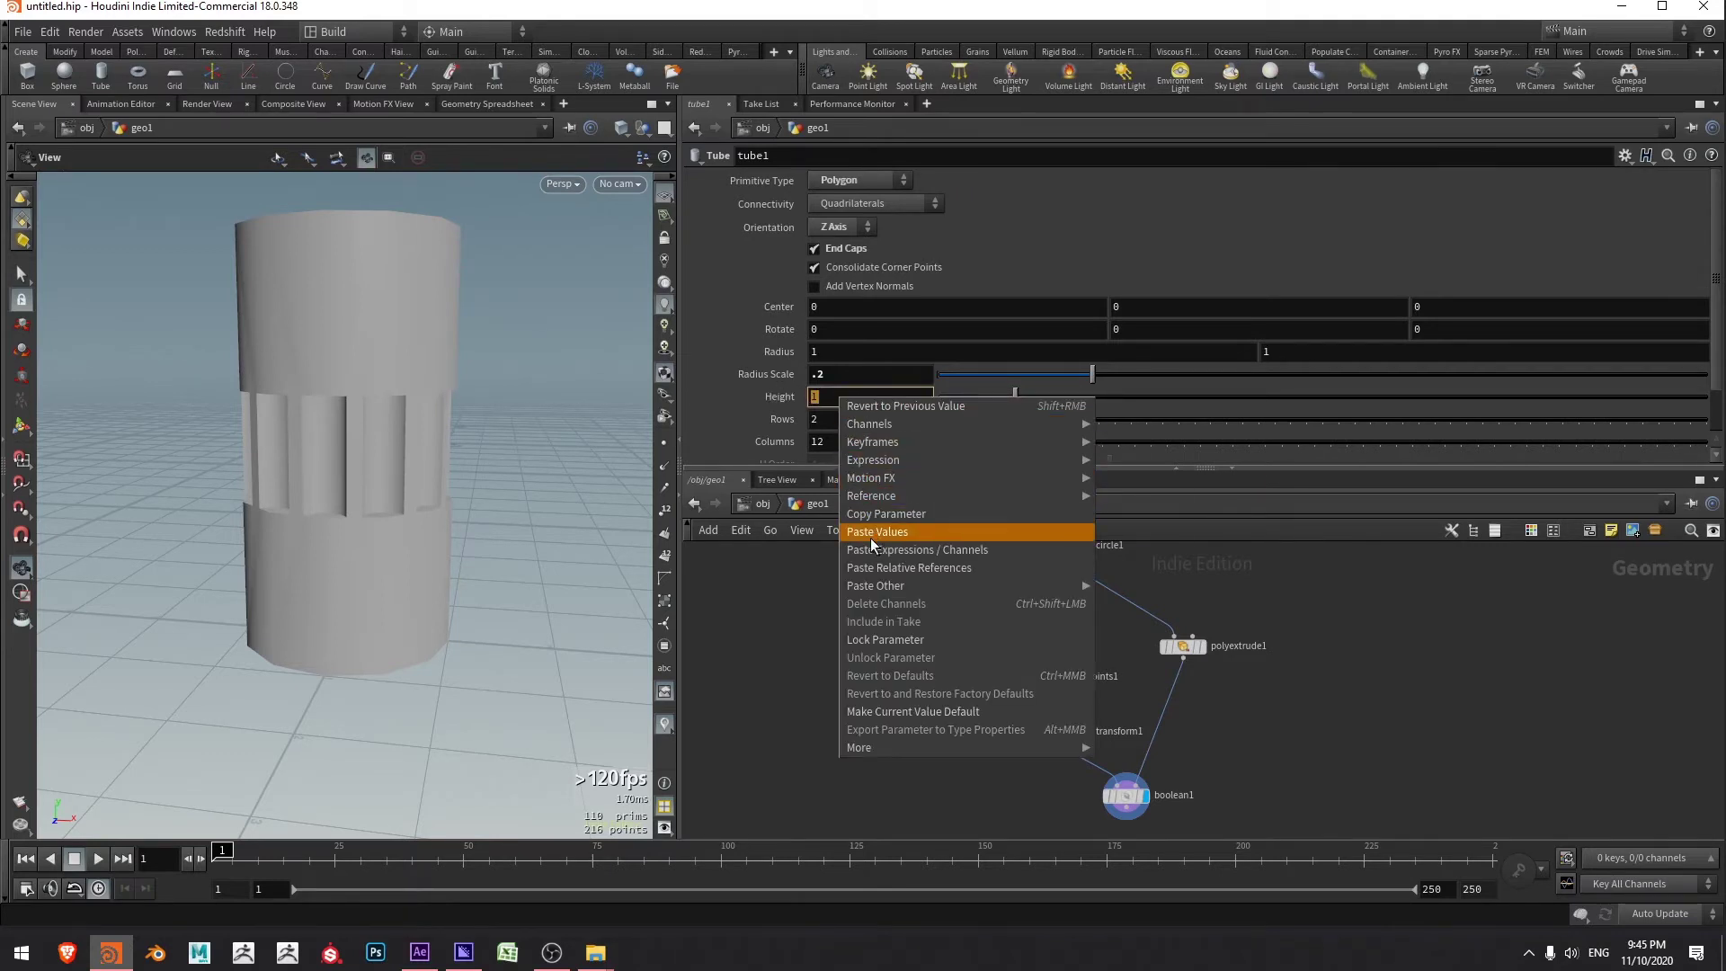
click(869, 565)
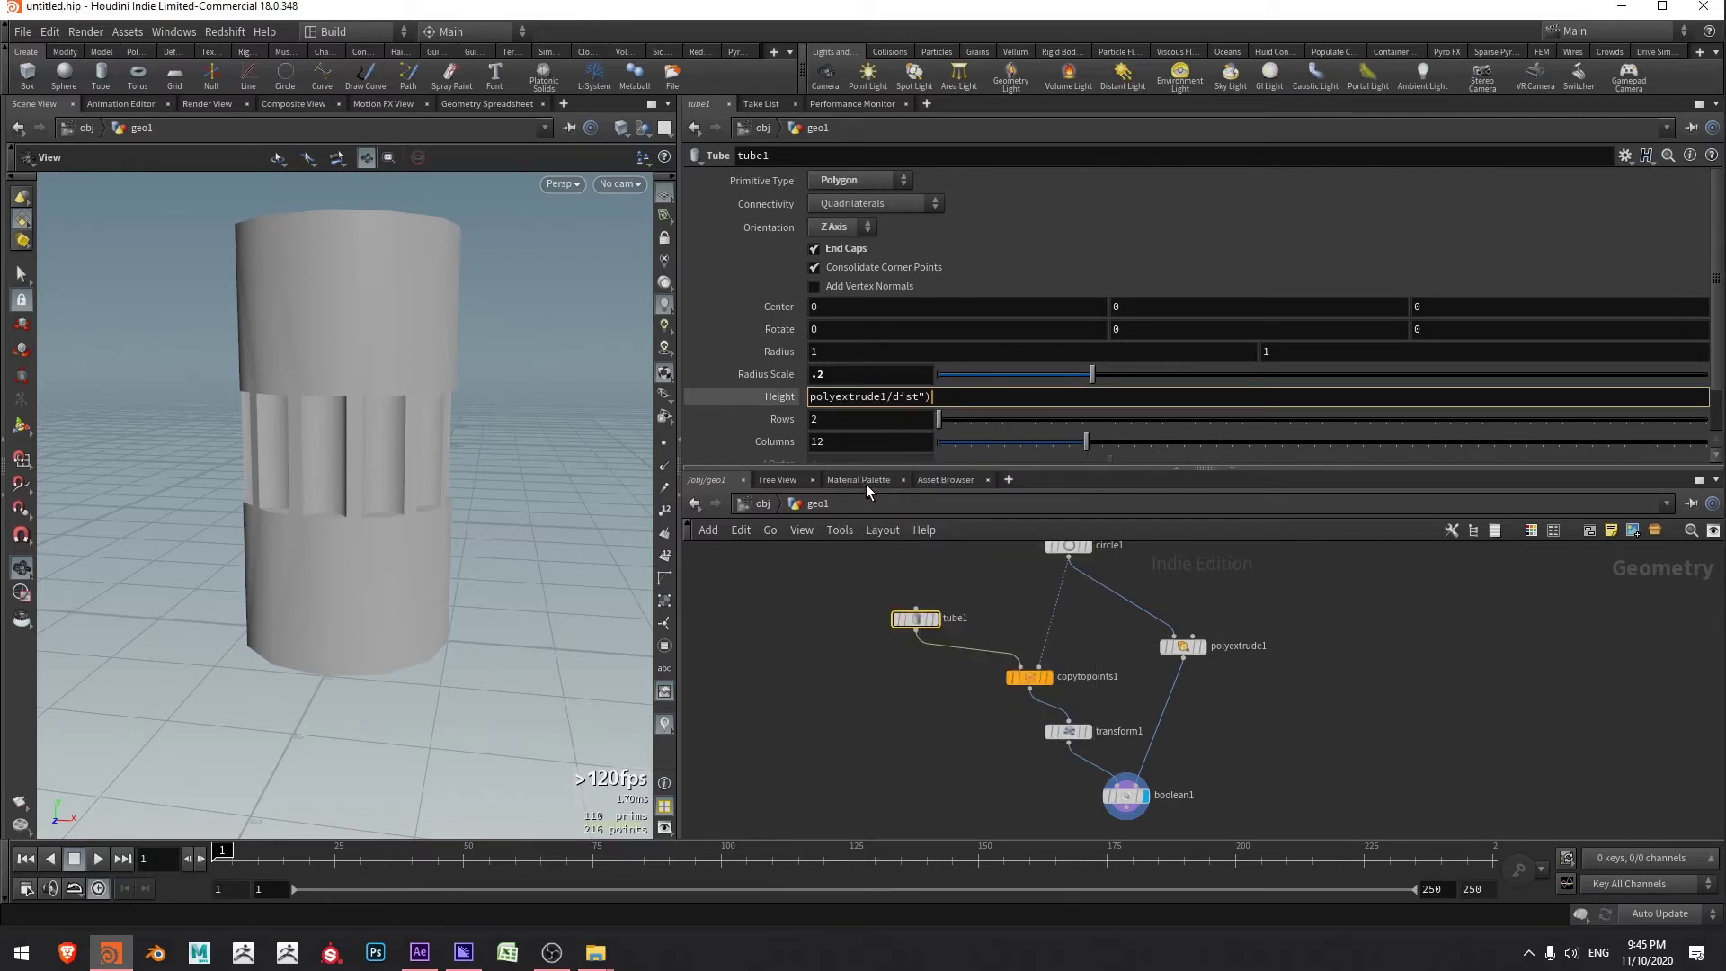
key(Return)
drag(493, 449, 423, 531)
drag(1173, 680, 1168, 682)
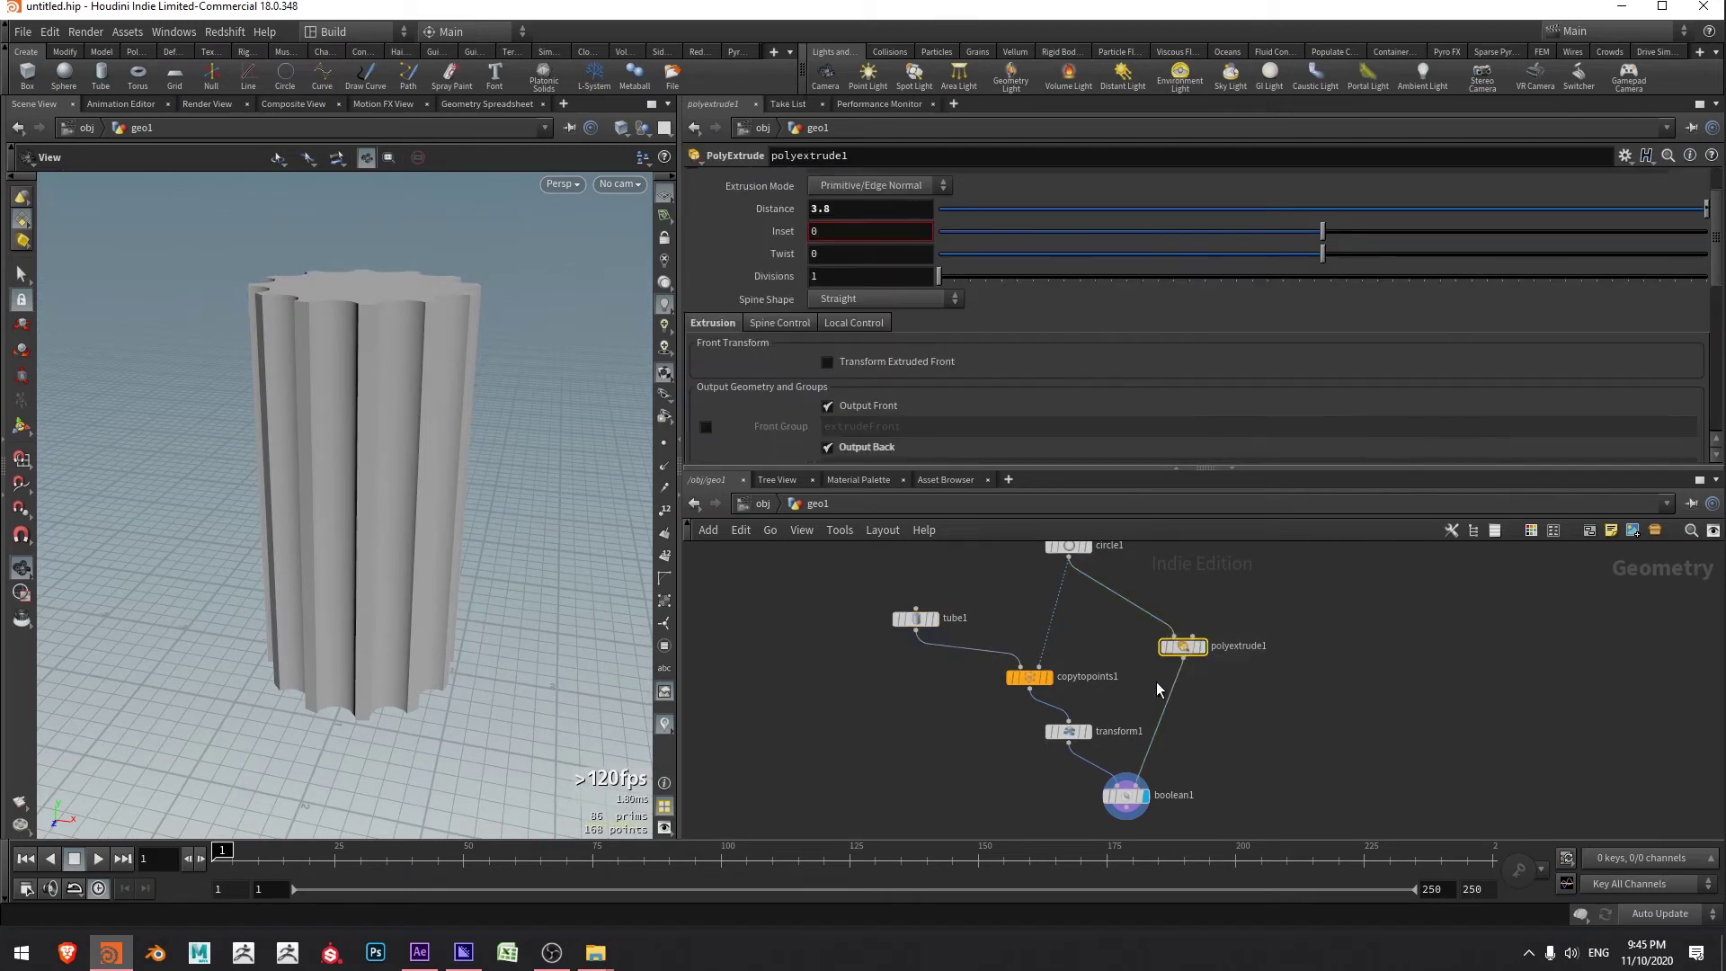
click(915, 619)
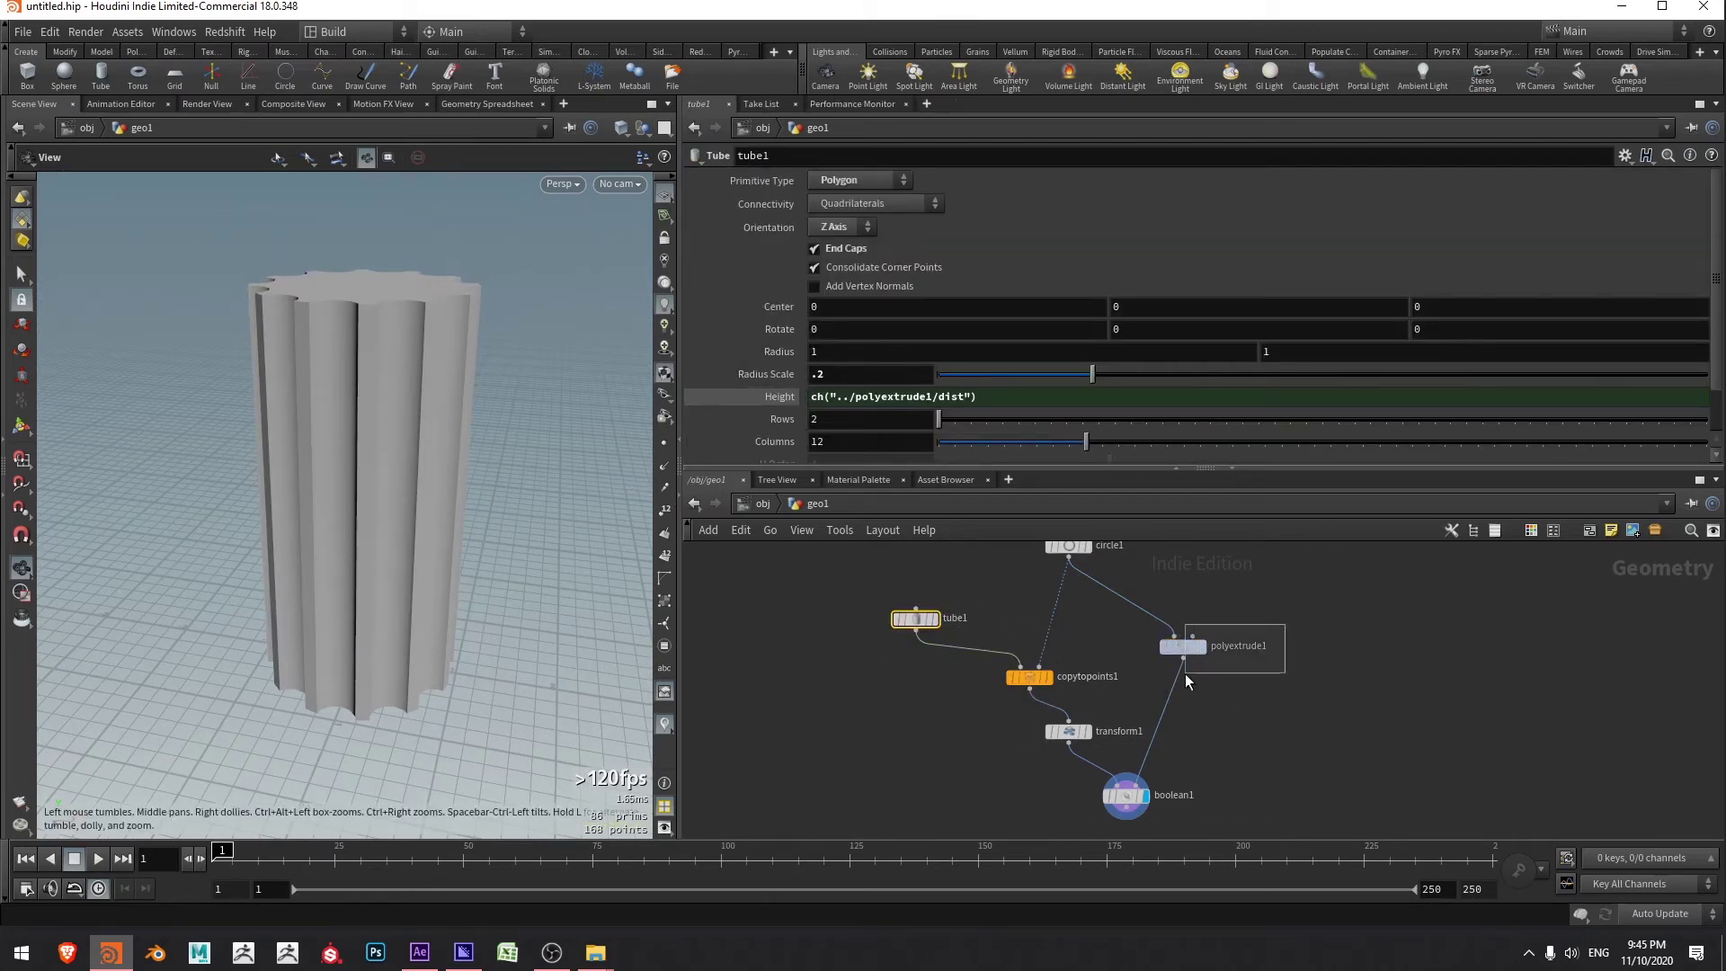
- Lower polyextrude1's Distance from 3.8 through 3.65 and 0.23 down to 0.091
click(1183, 647)
middle_drag(847, 205, 819, 236)
drag(609, 320, 514, 381)
drag(330, 311, 432, 270)
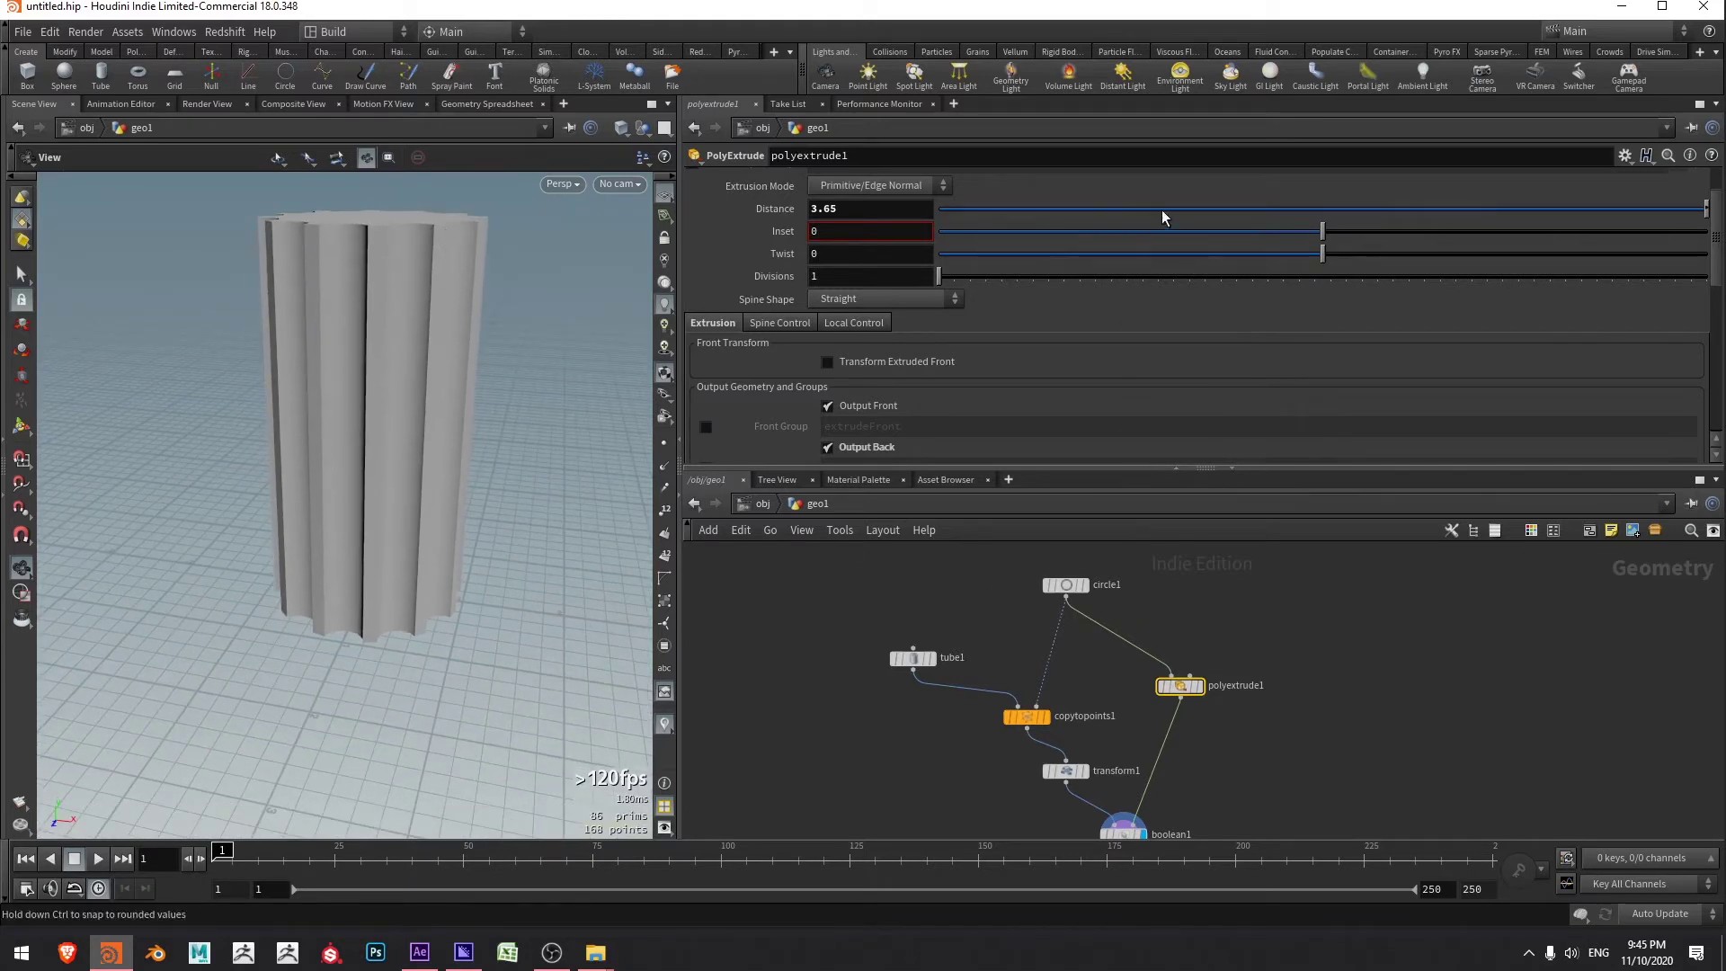
drag(1162, 216, 1357, 236)
middle_drag(1388, 765, 1271, 705)
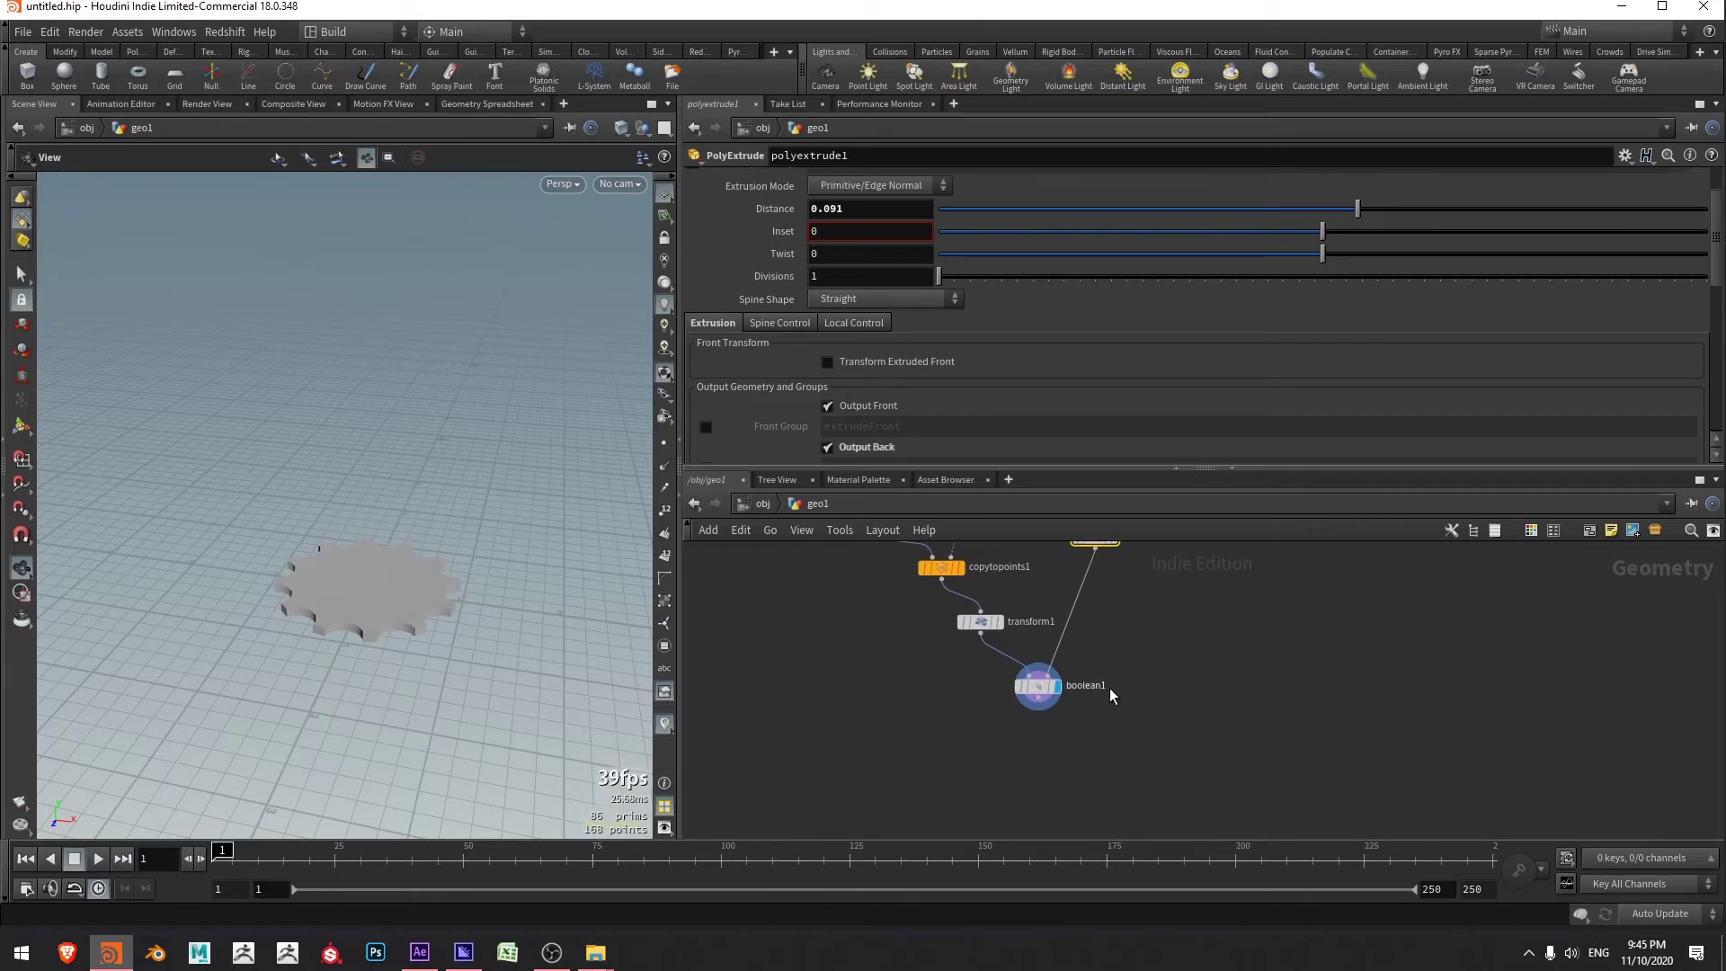
scroll(1112, 695, up, 3)
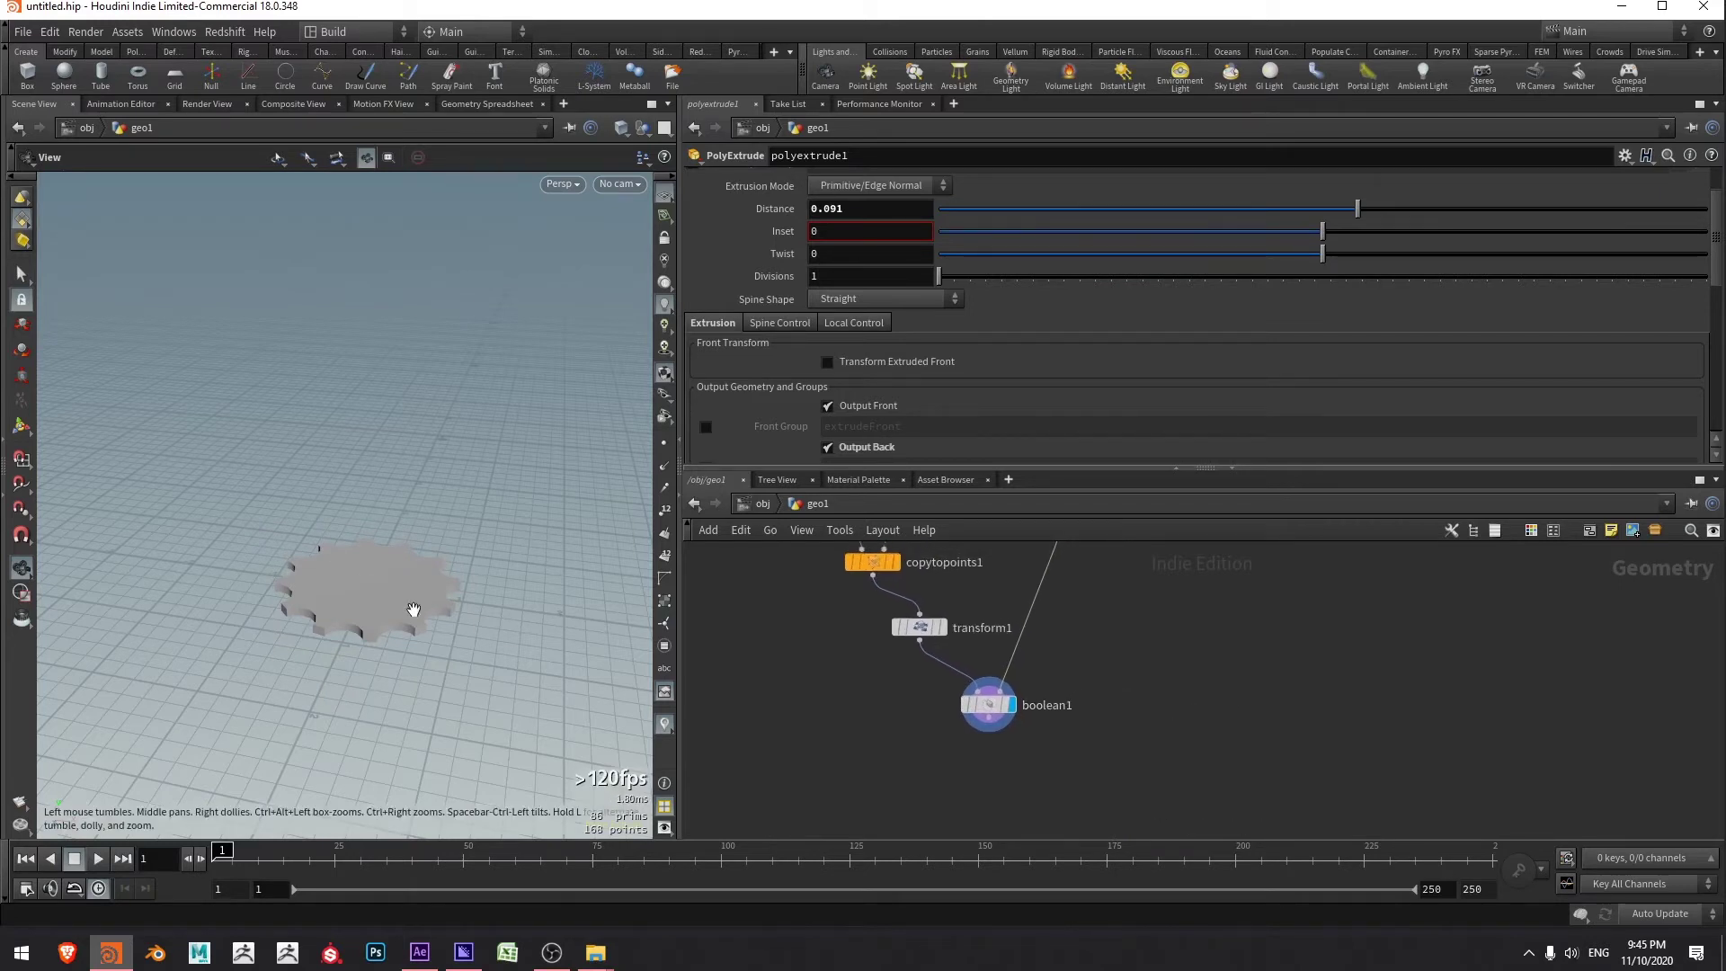
drag(470, 590, 462, 588)
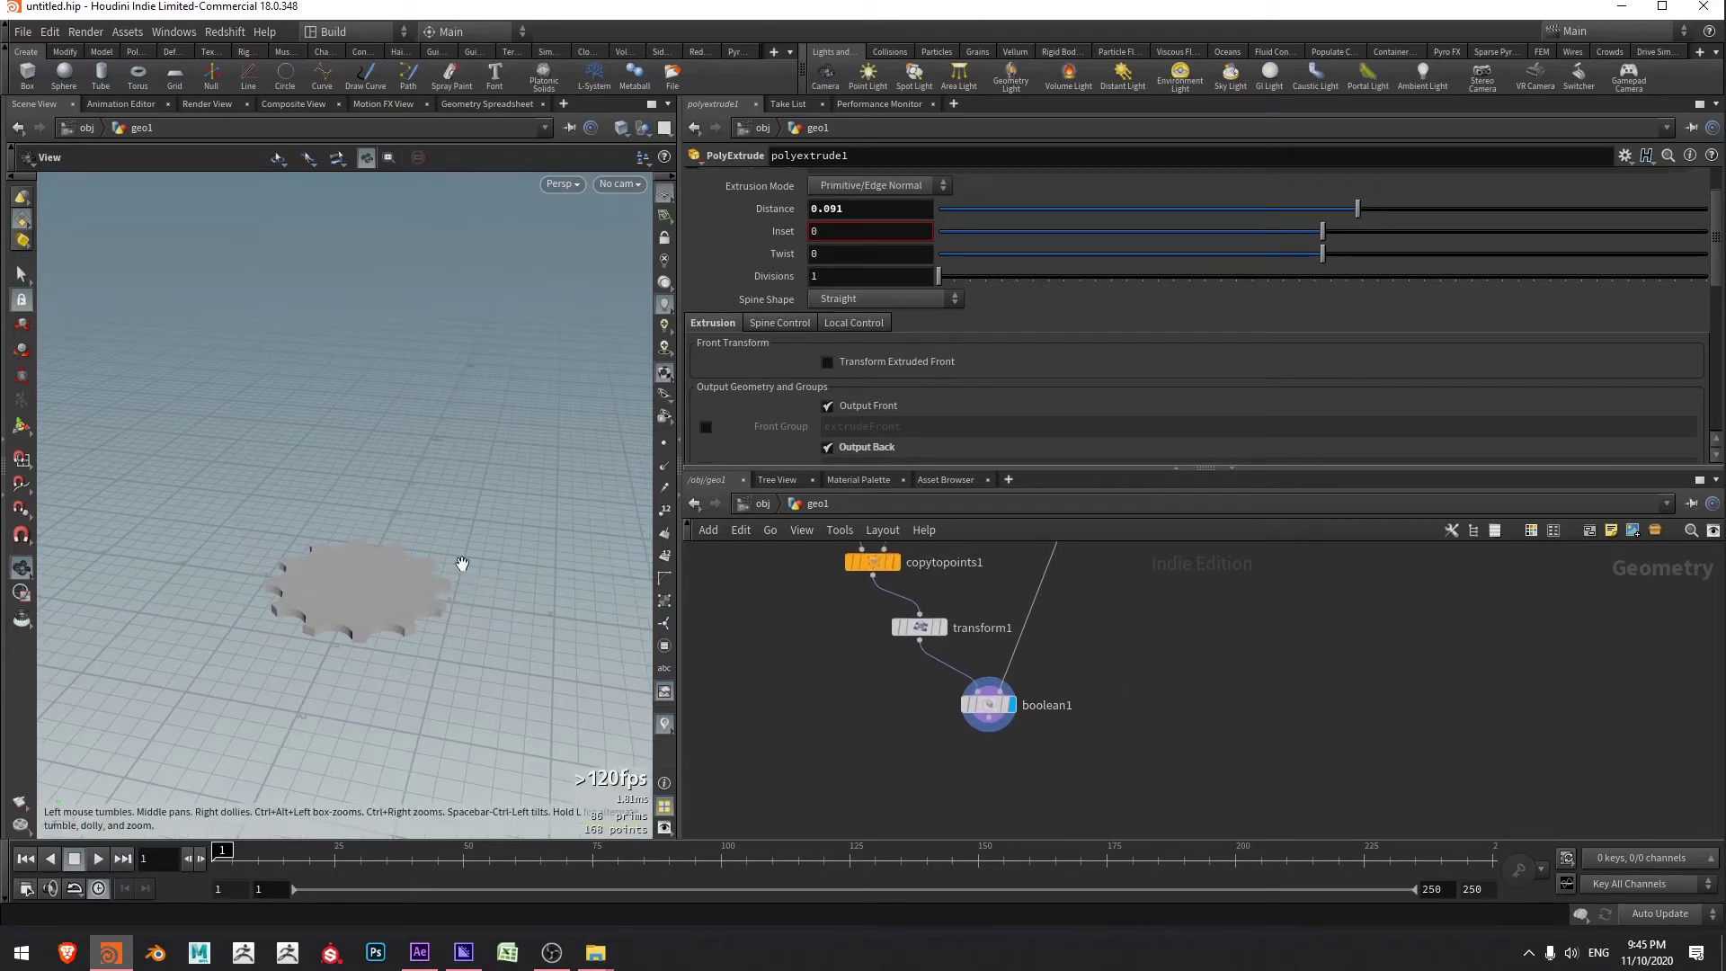
middle_drag(1167, 647, 1156, 636)
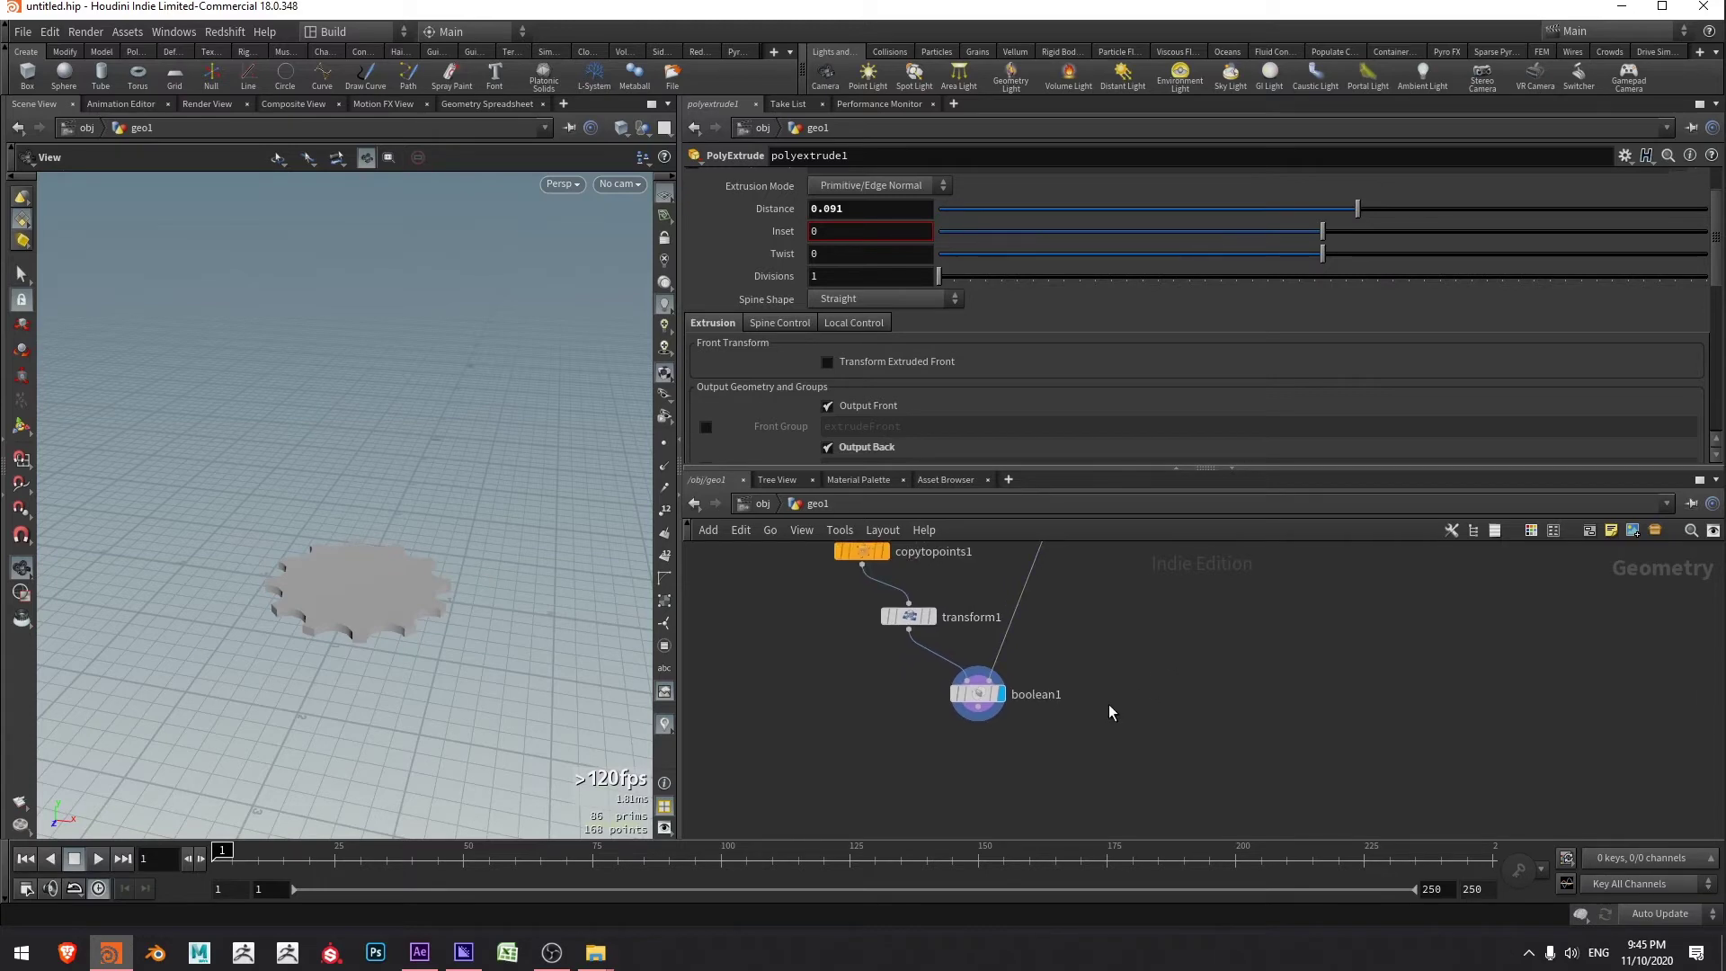
- Add a second Tube node, tube2, and display it in the viewport
key(Tab)
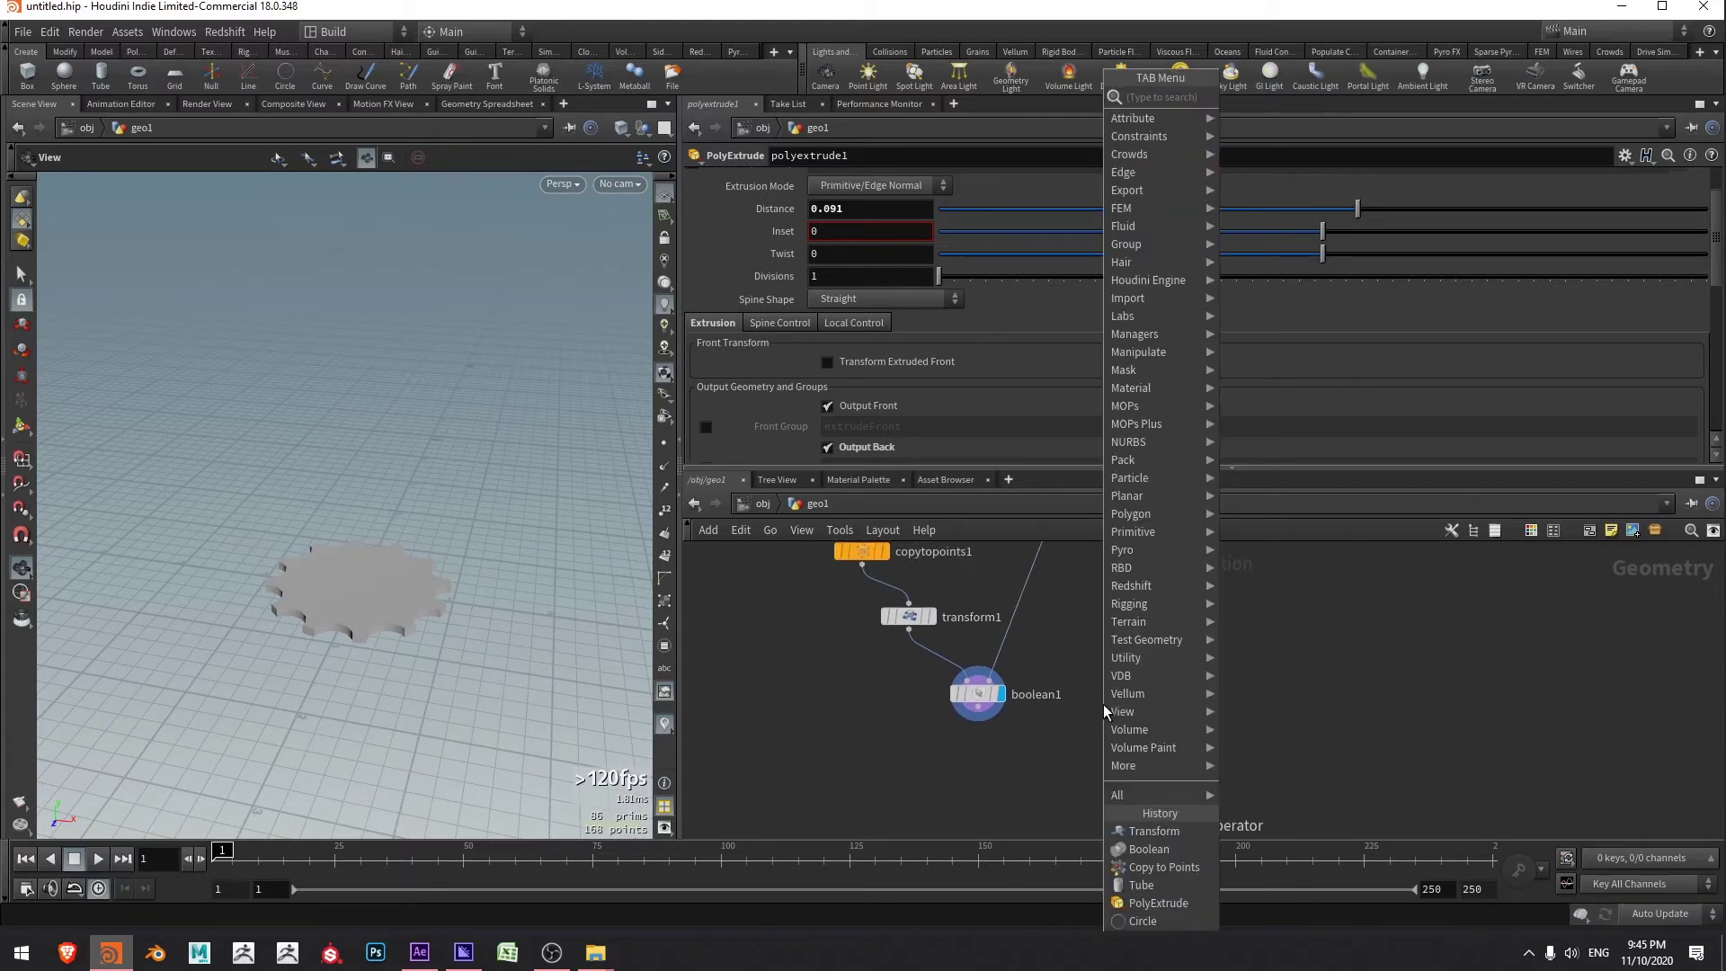
text(tube)
key(Return)
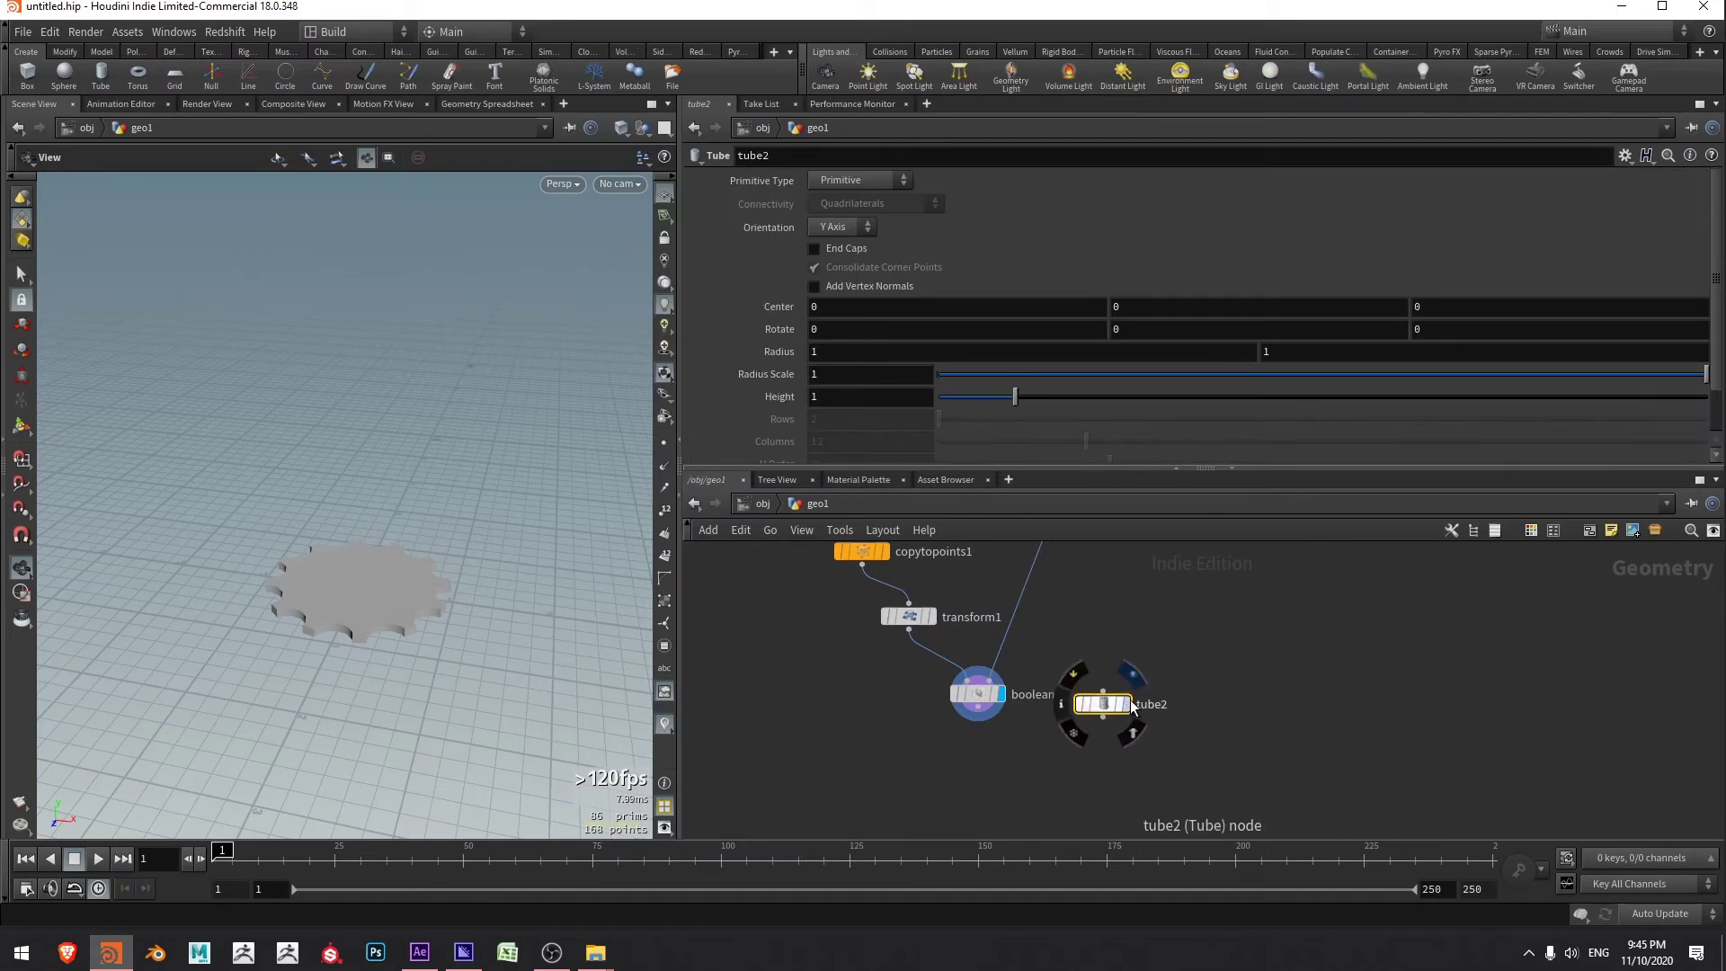
click(1129, 702)
mouse_move(995, 695)
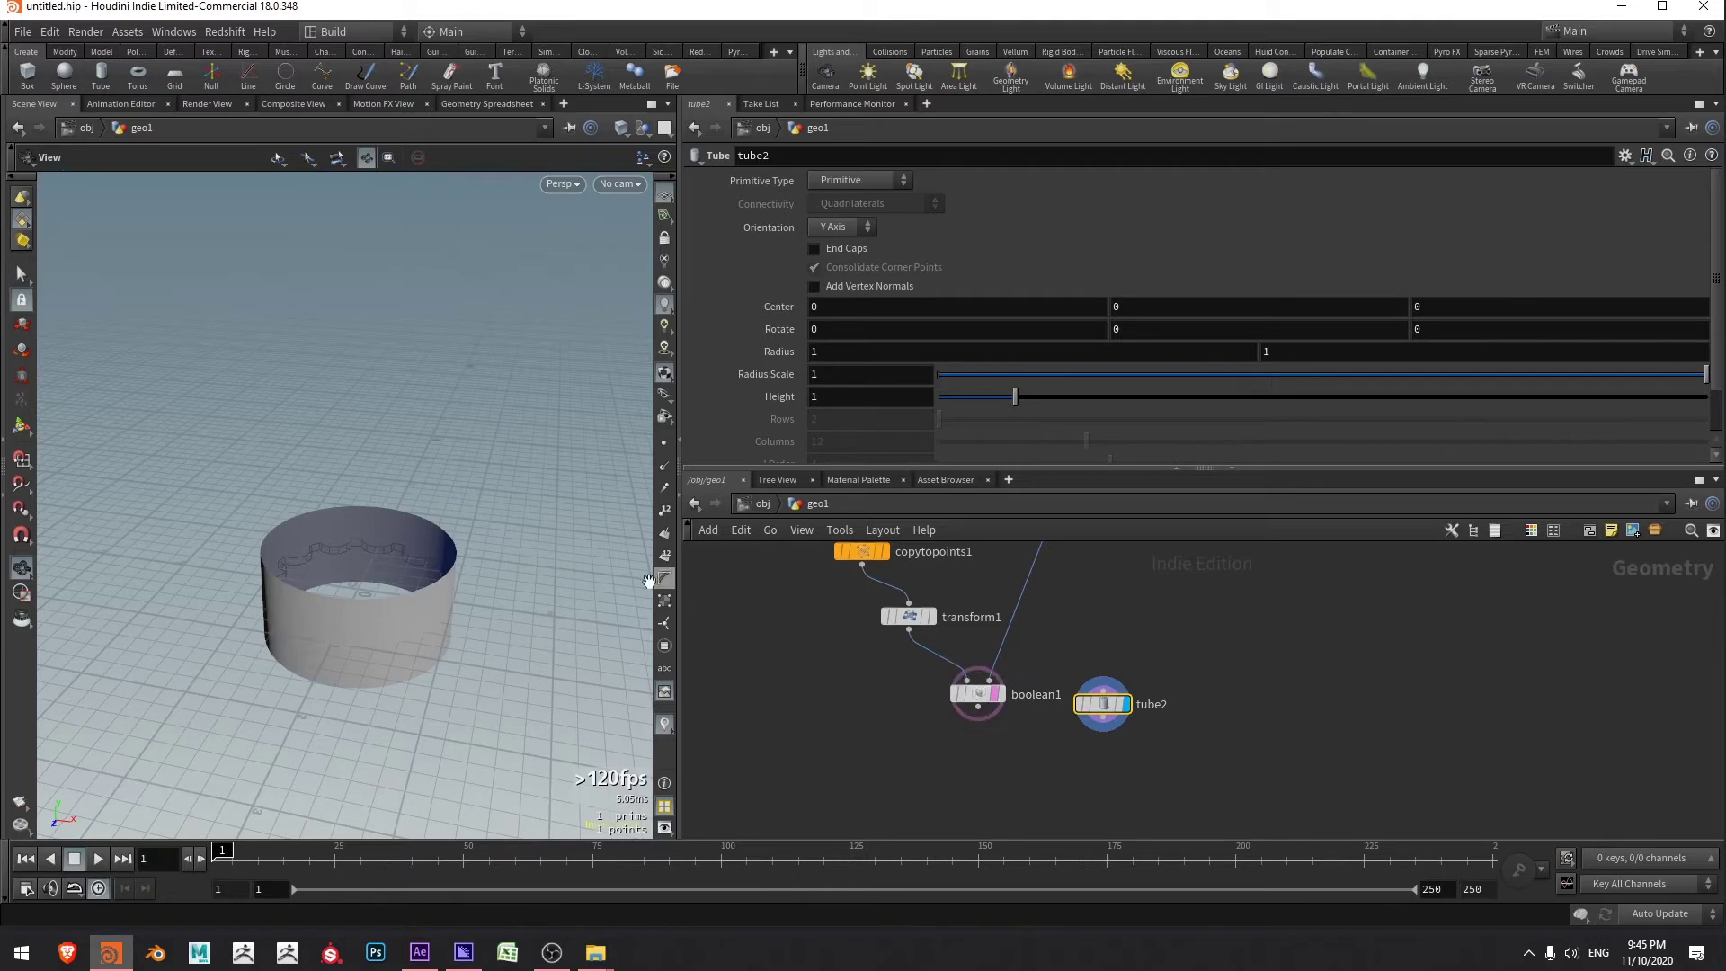
drag(553, 576, 512, 567)
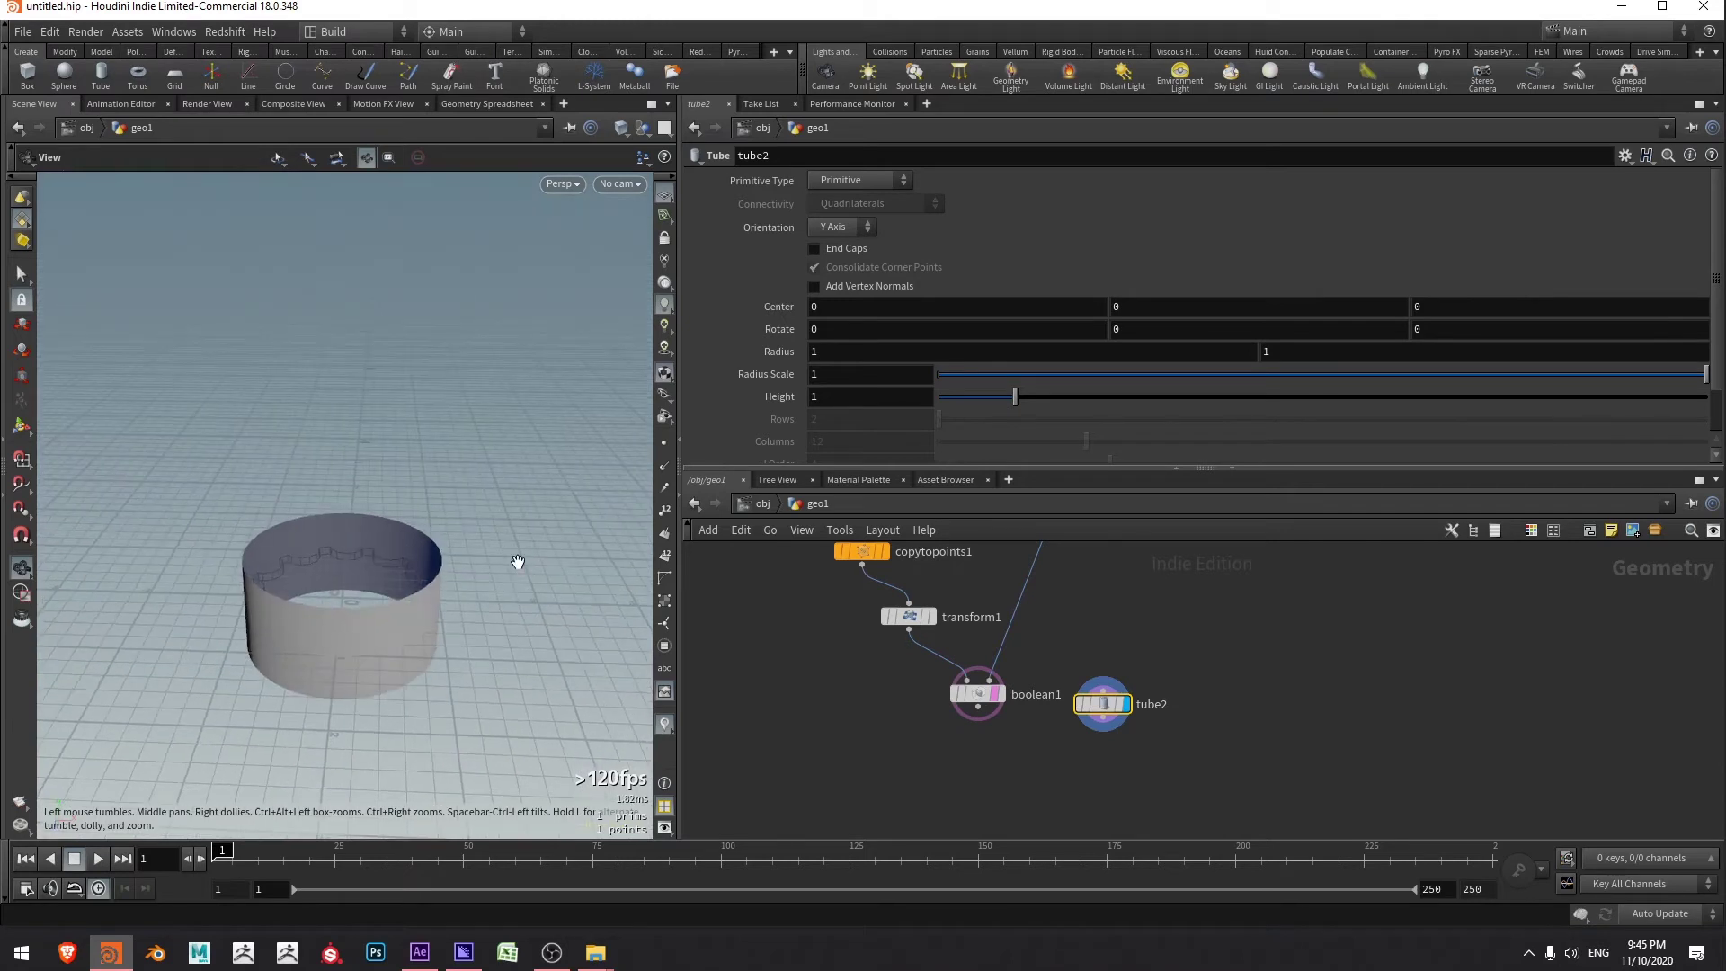
middle_drag(512, 566, 484, 571)
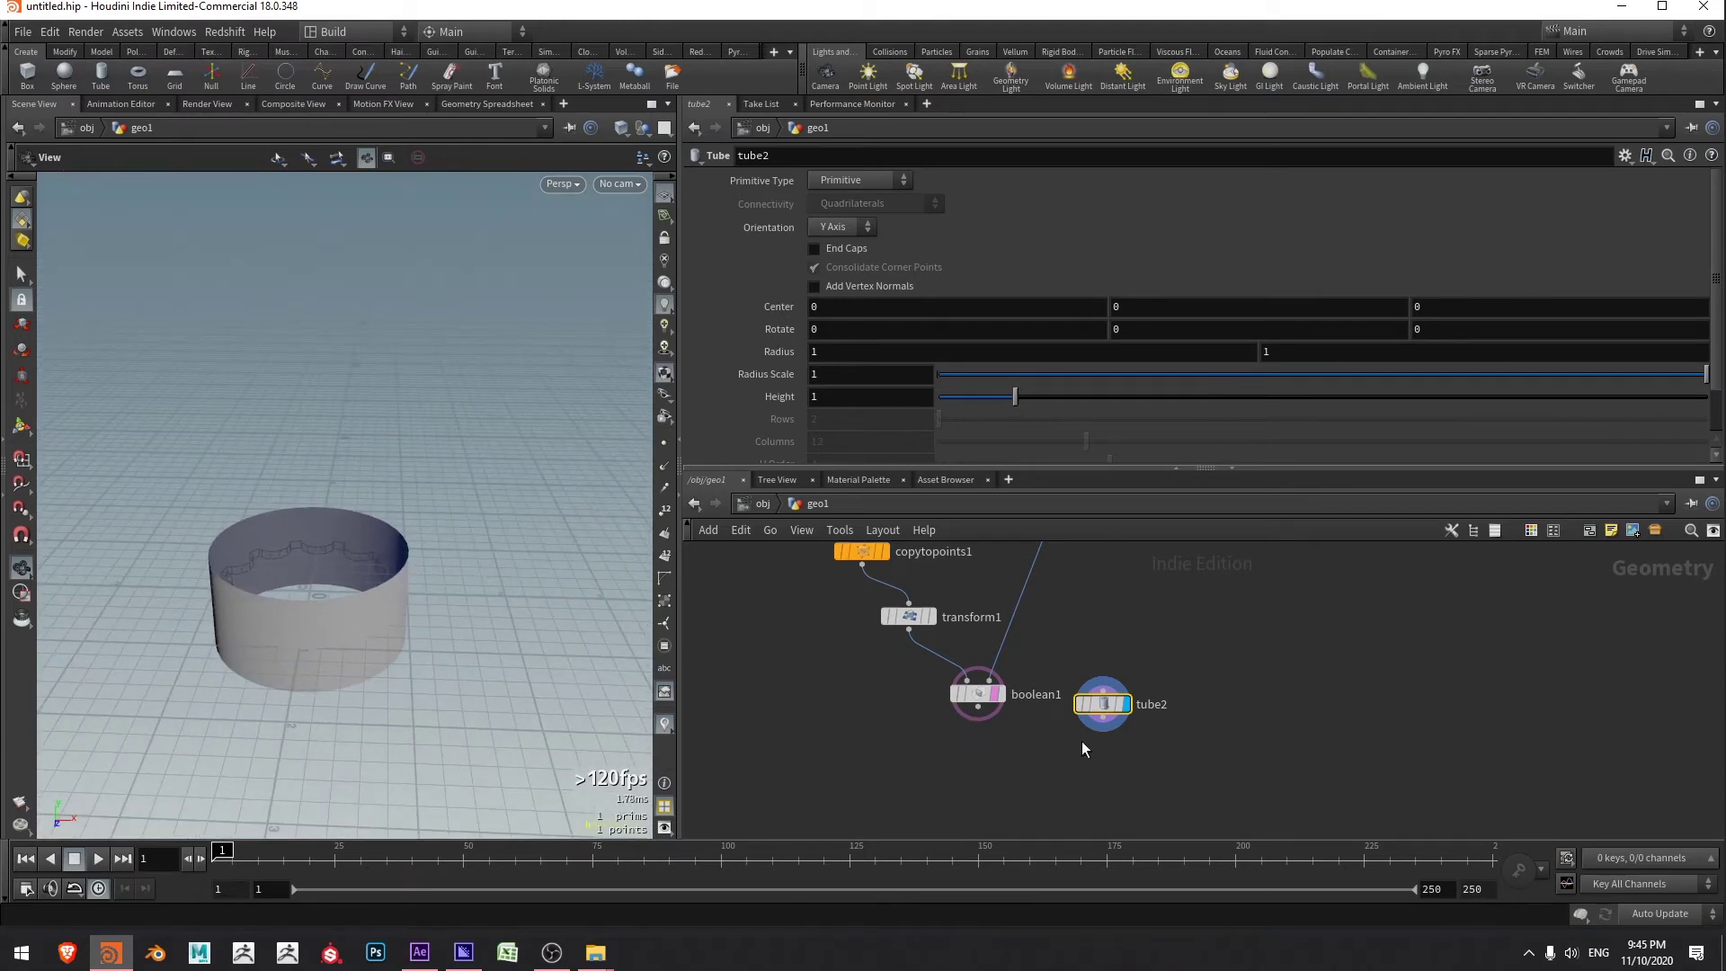
- Make tube2 a Polygon tube and lower its Height to 0.5
drag(1082, 724, 1158, 741)
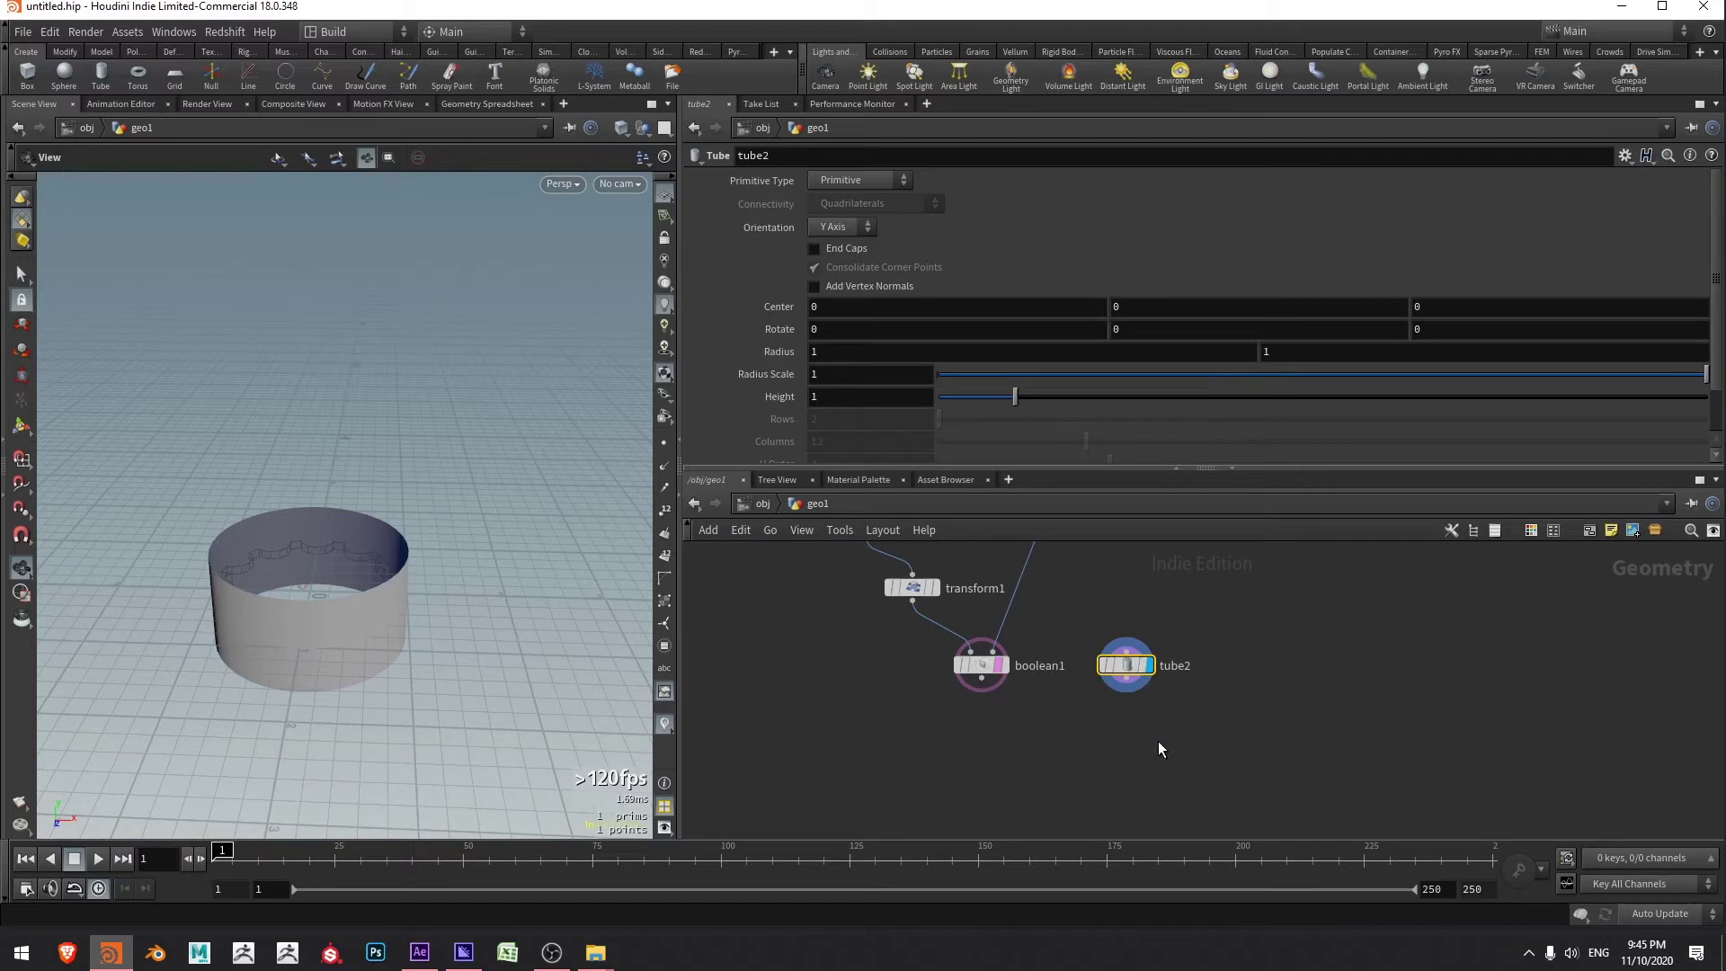
click(836, 180)
click(850, 199)
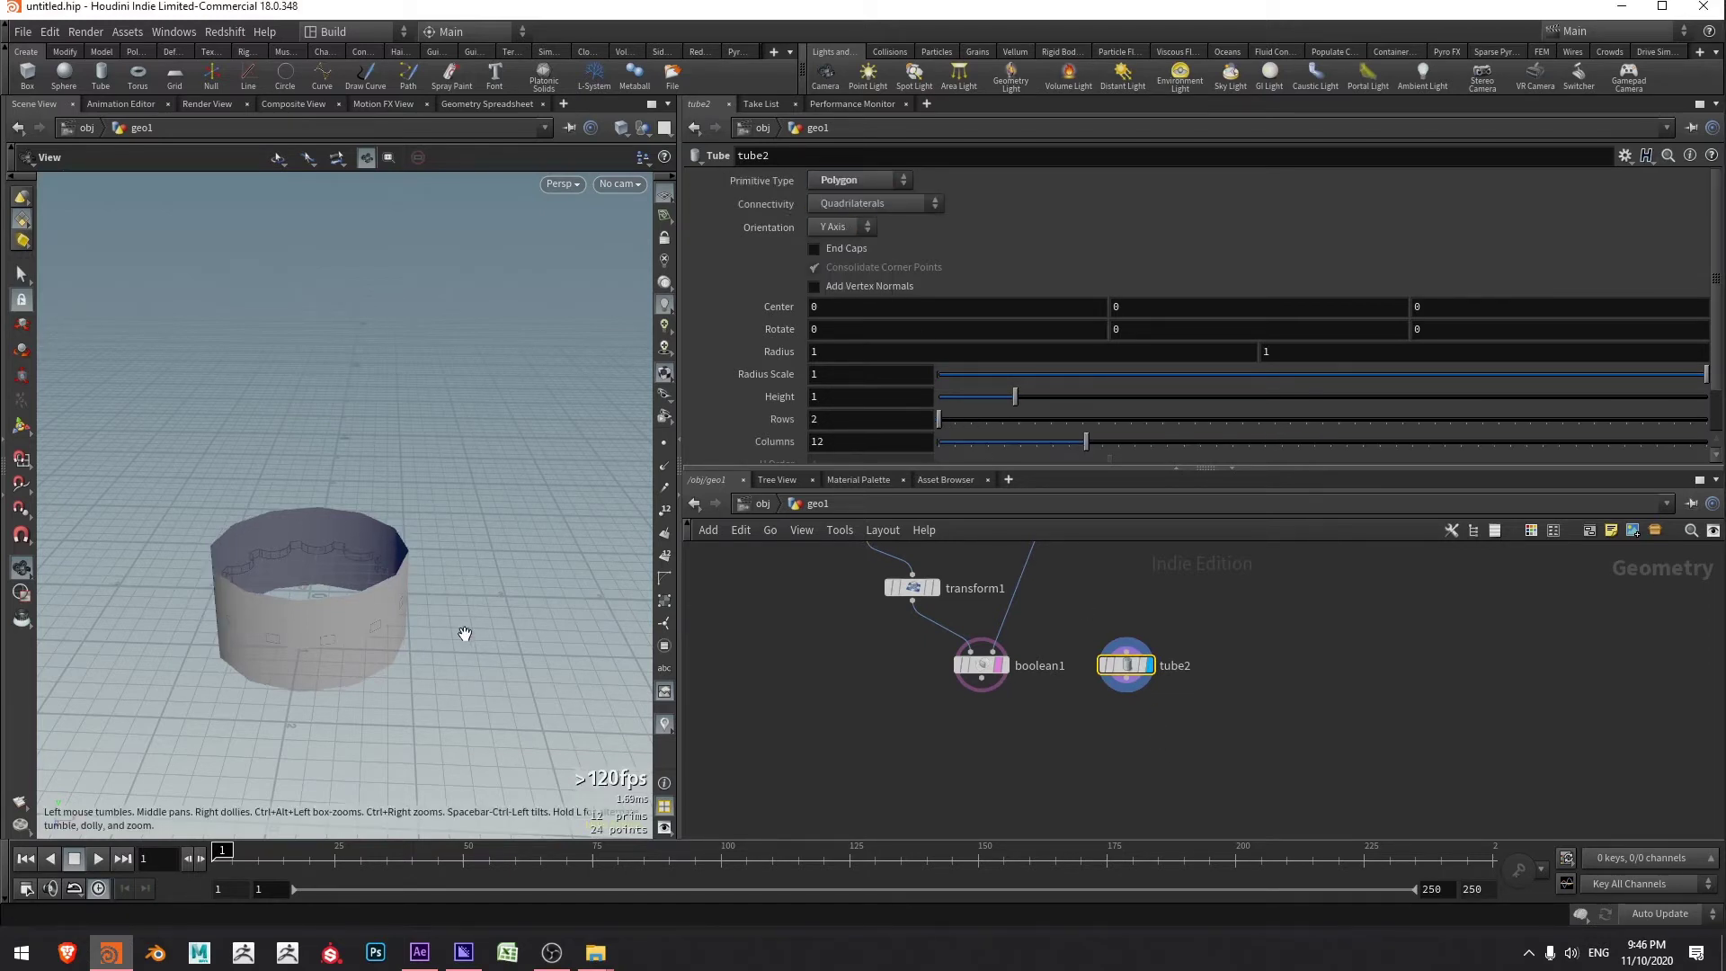
drag(465, 634, 396, 593)
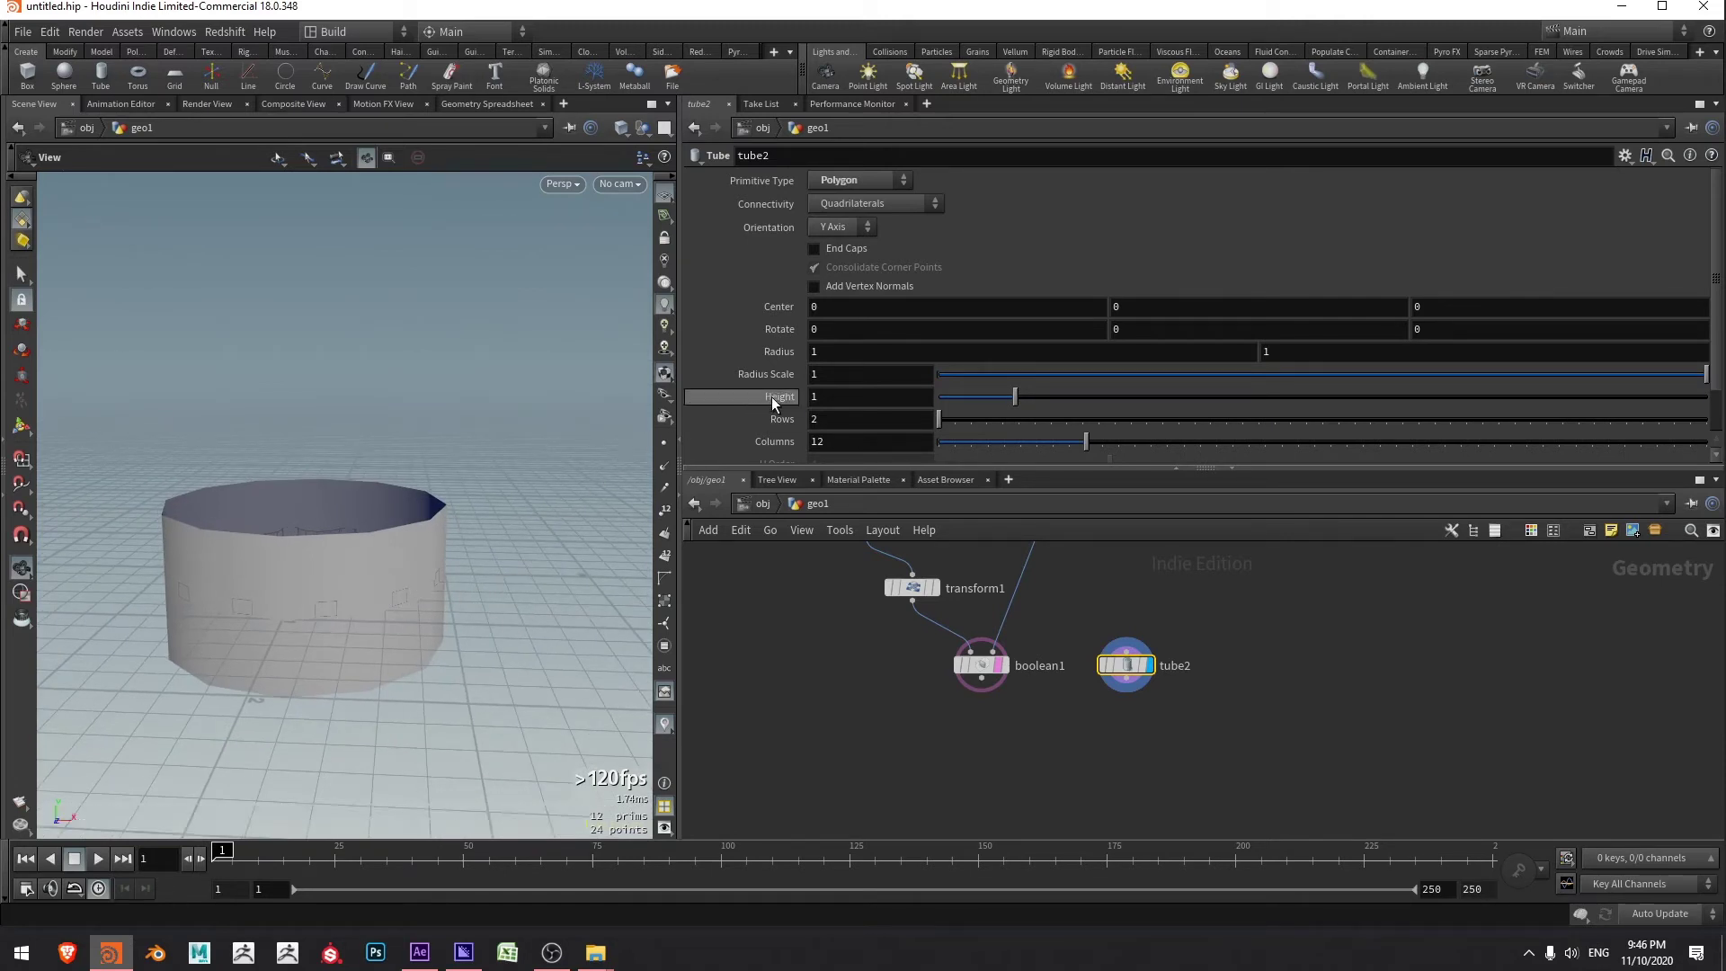
drag(774, 402, 791, 397)
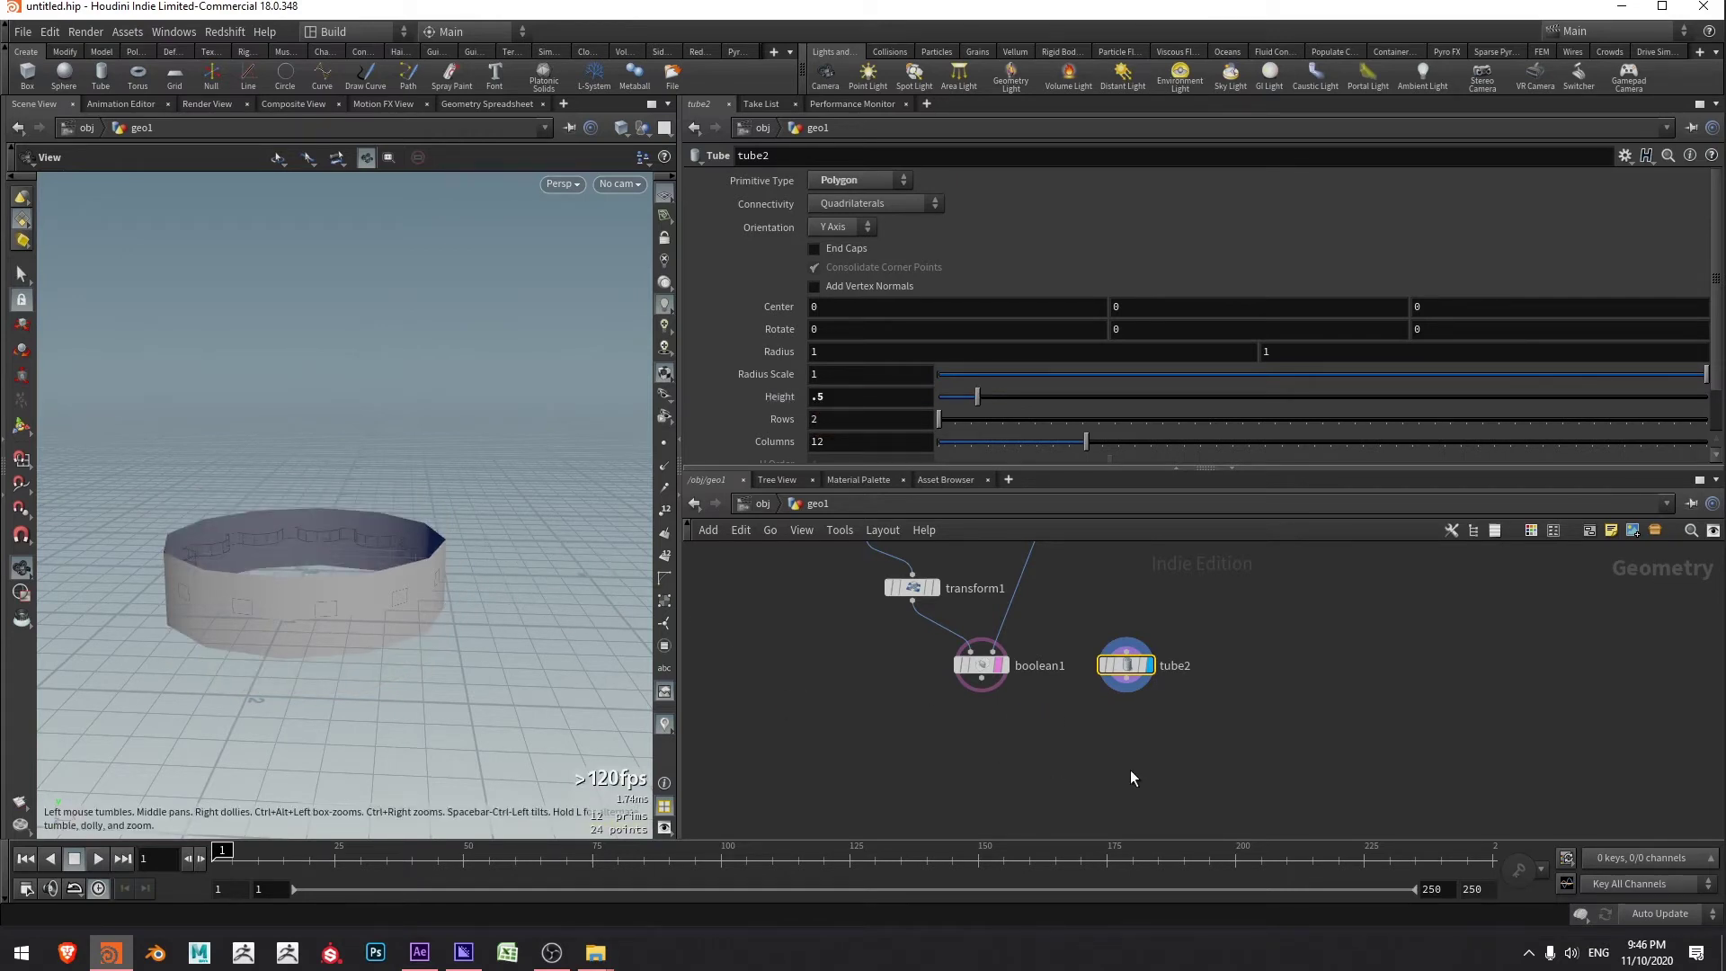
- Add a Linear Taper node fed by tube2 and display its result
key(Tab)
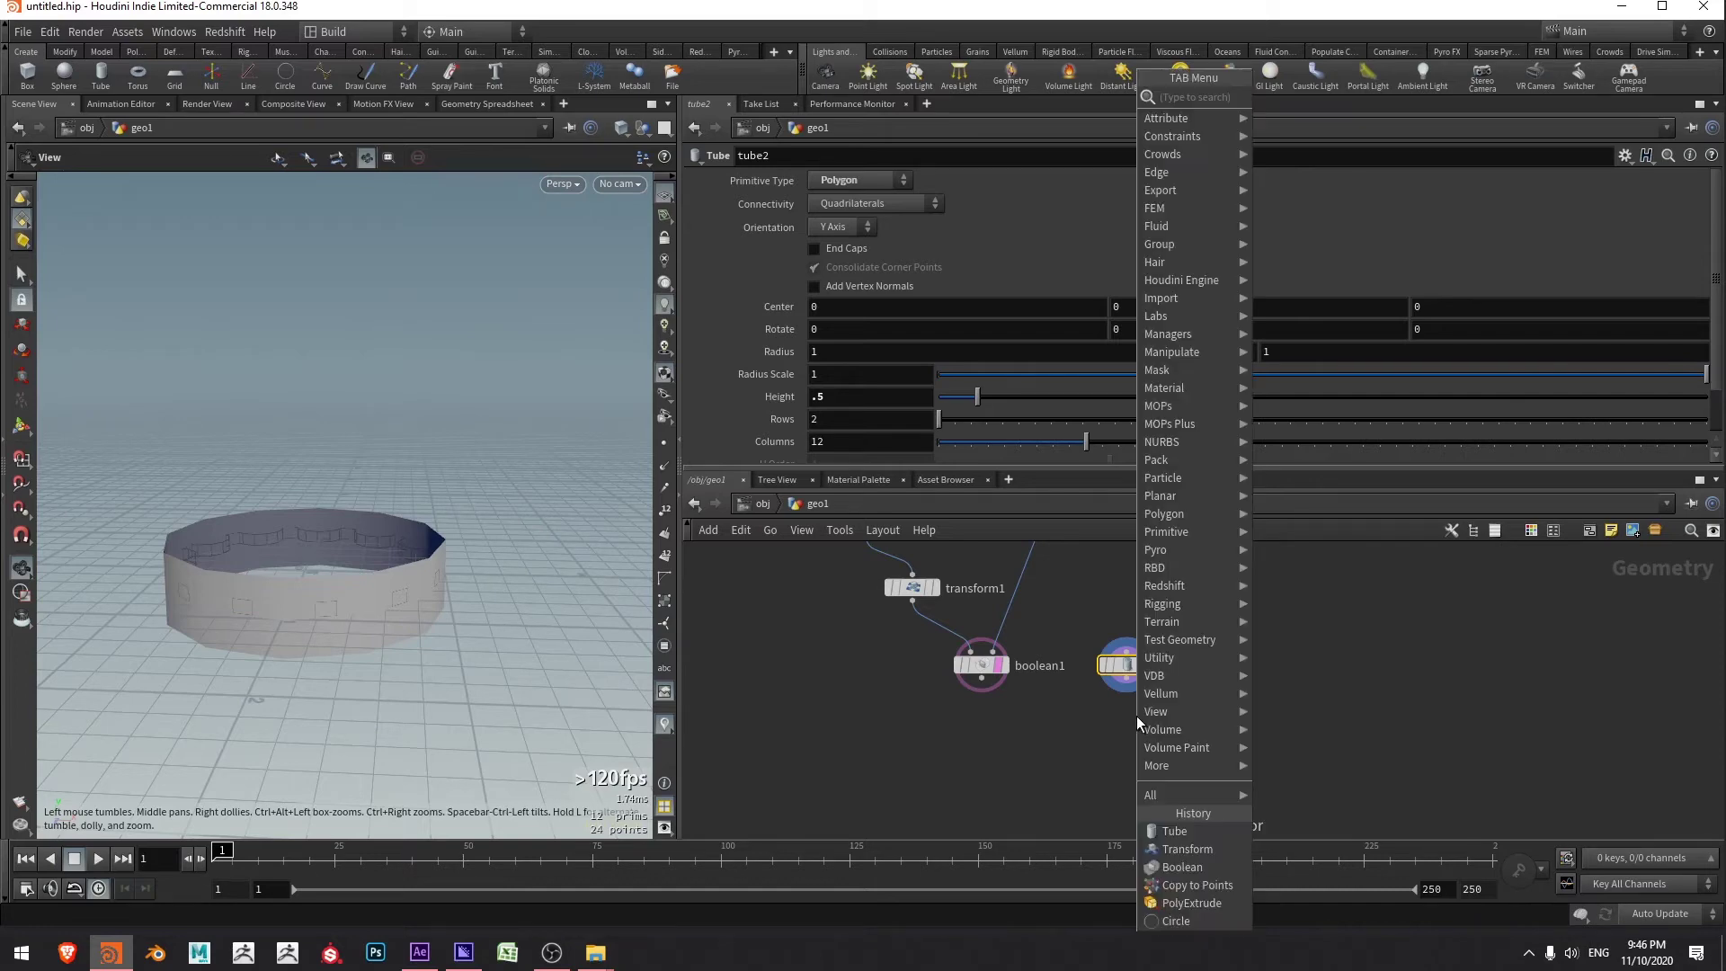
text(linear)
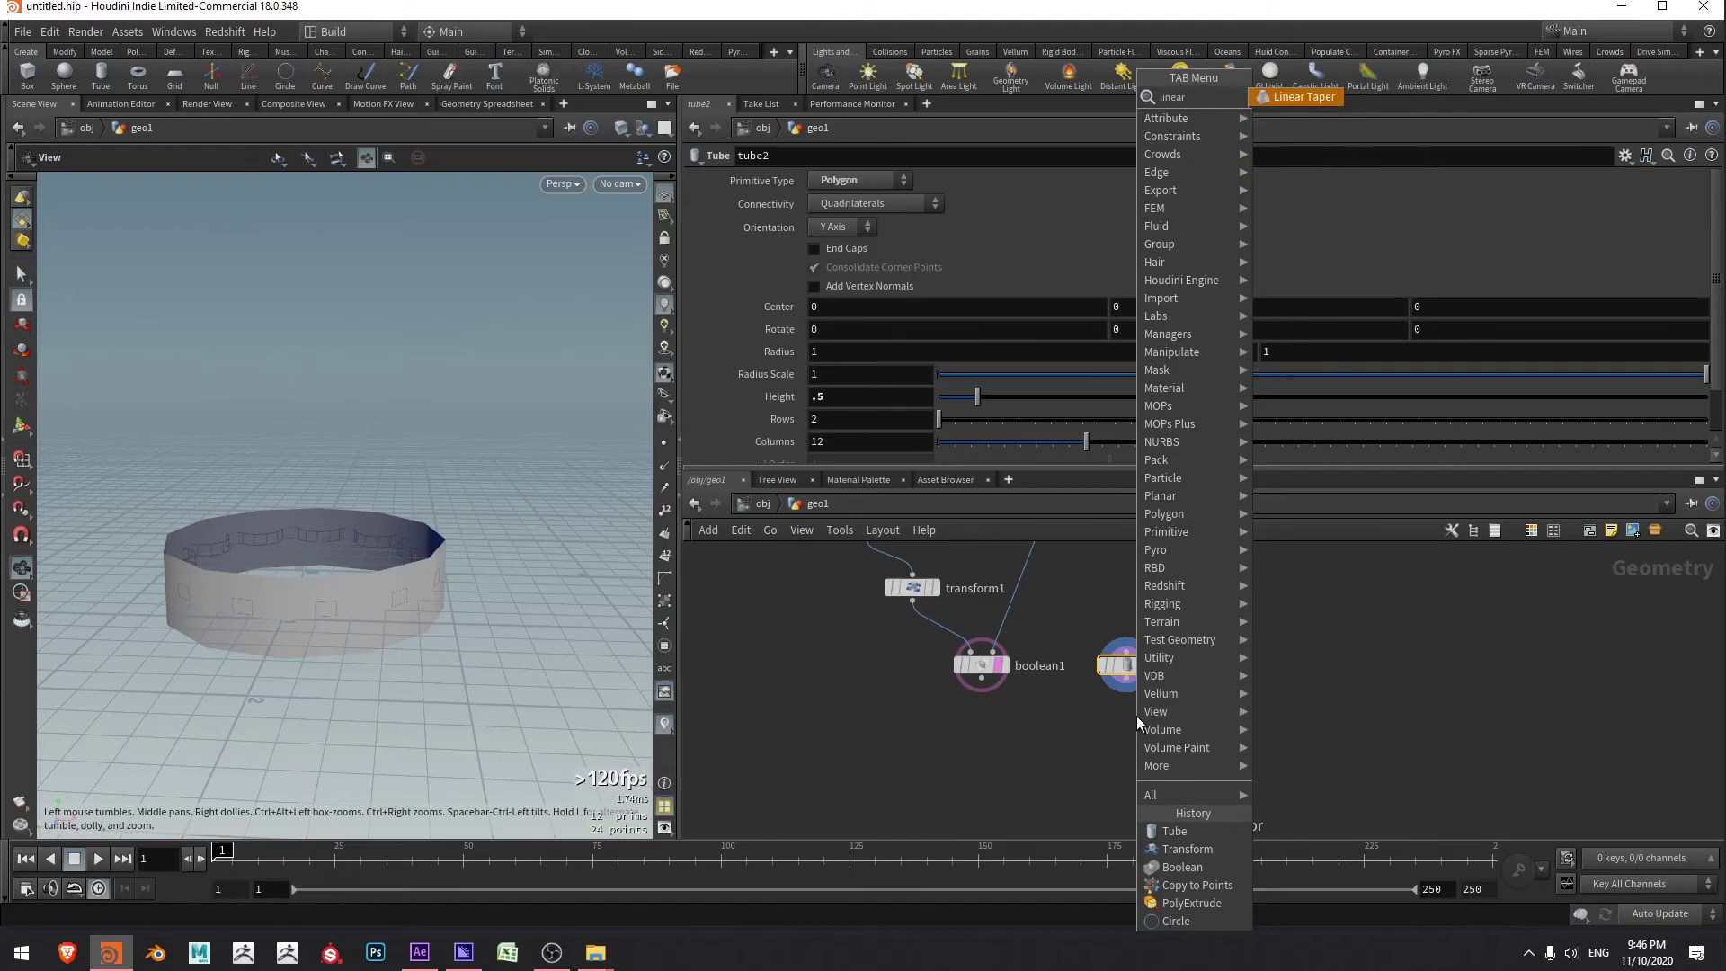
key(Return)
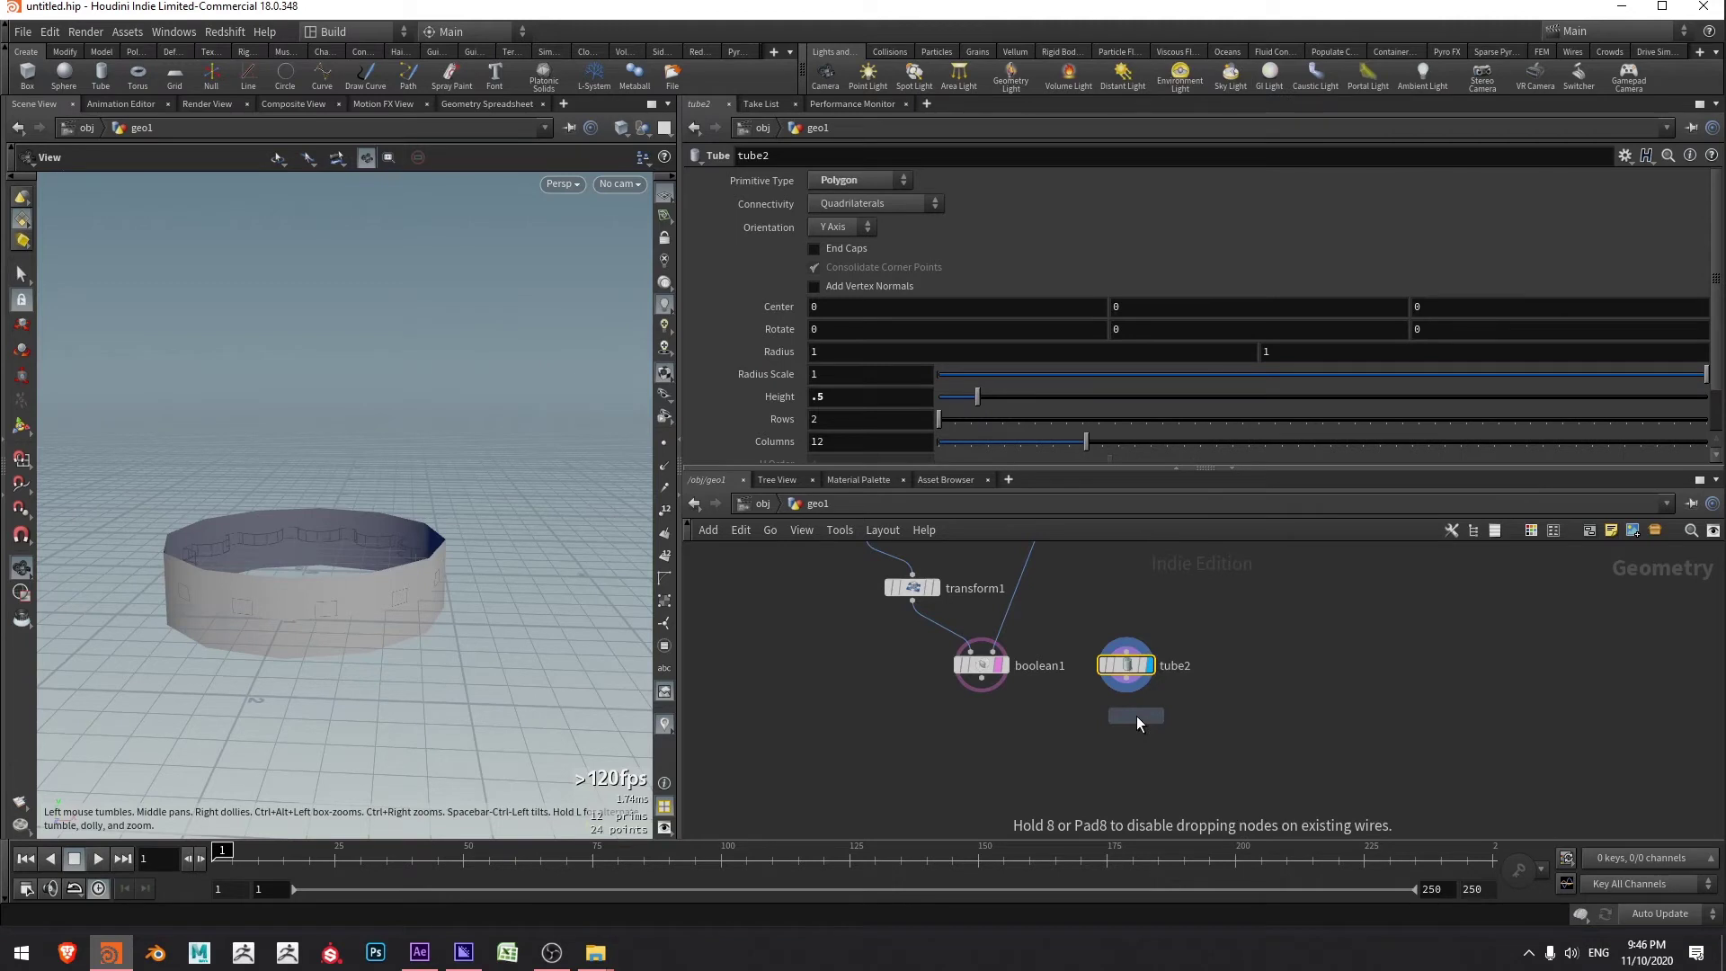
click(1137, 716)
drag(1125, 683, 1135, 708)
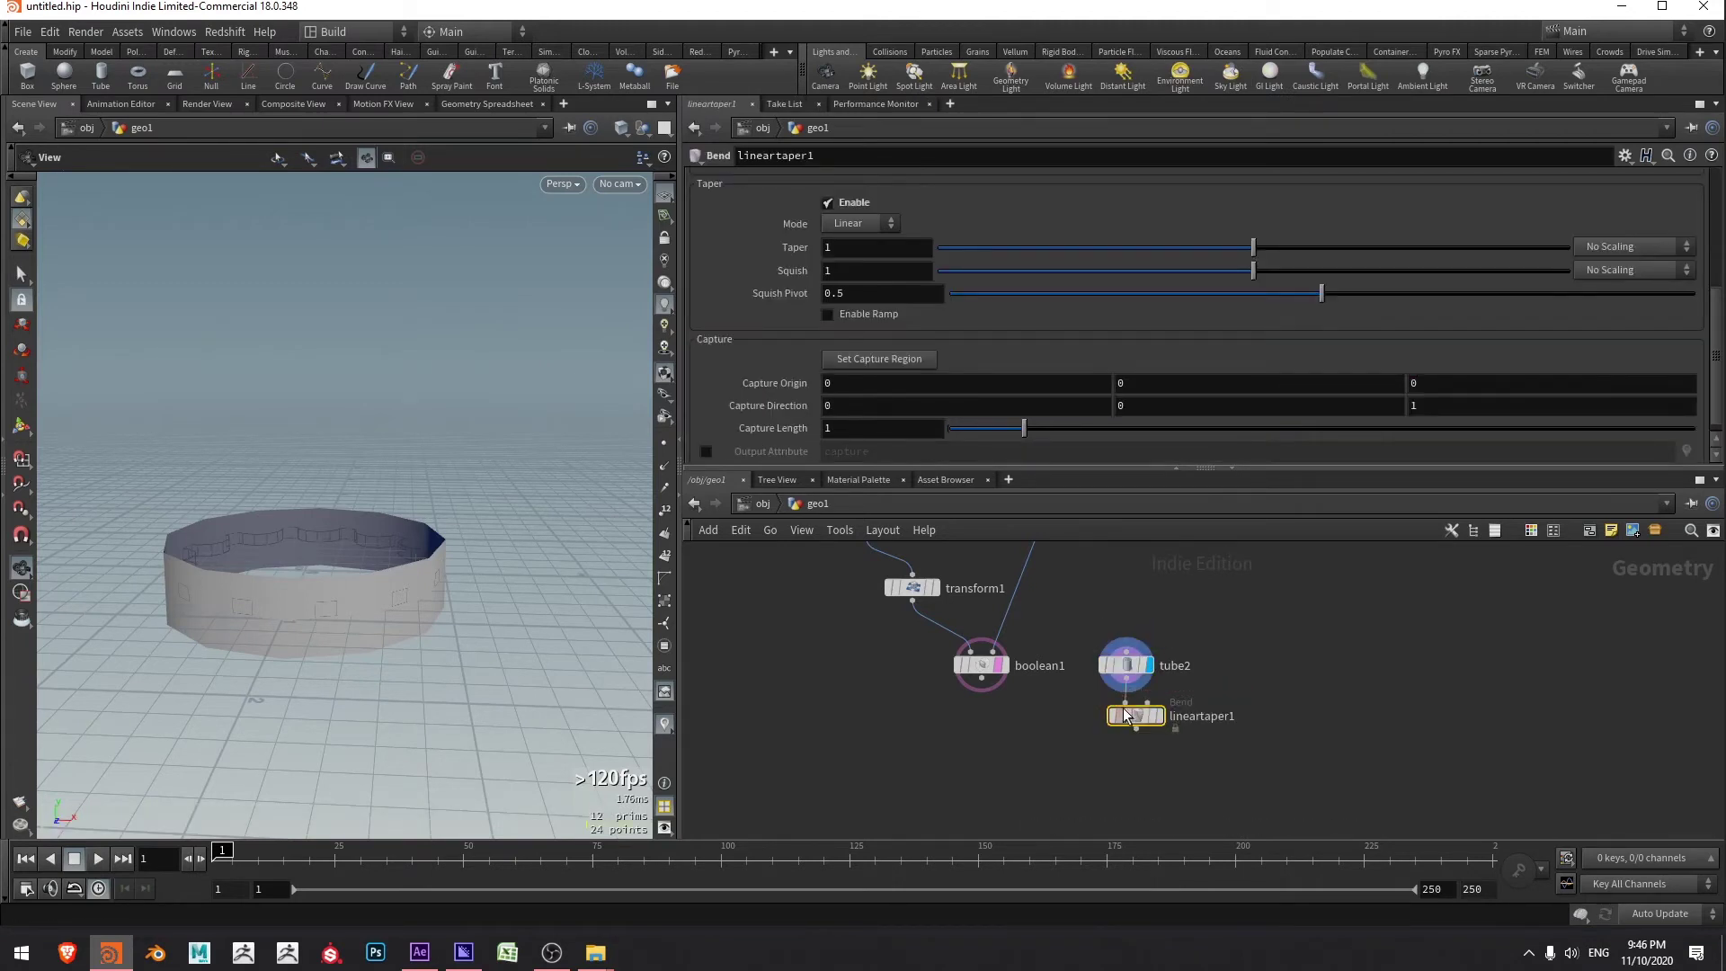
click(1159, 717)
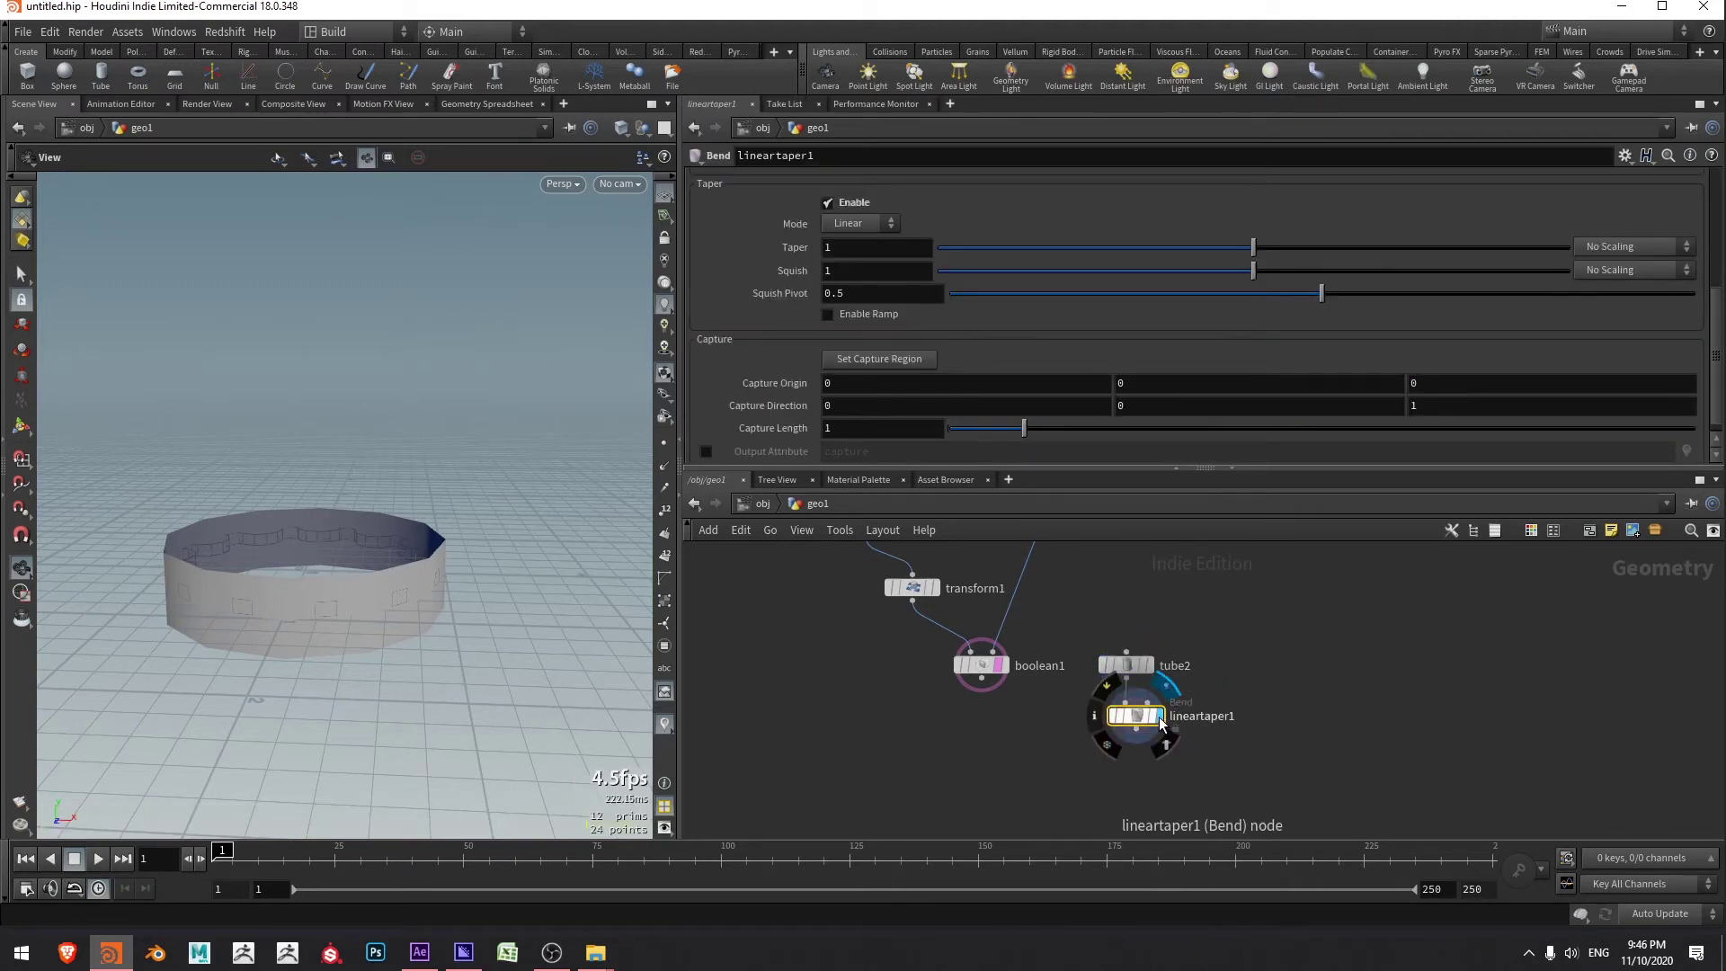
drag(482, 590, 517, 564)
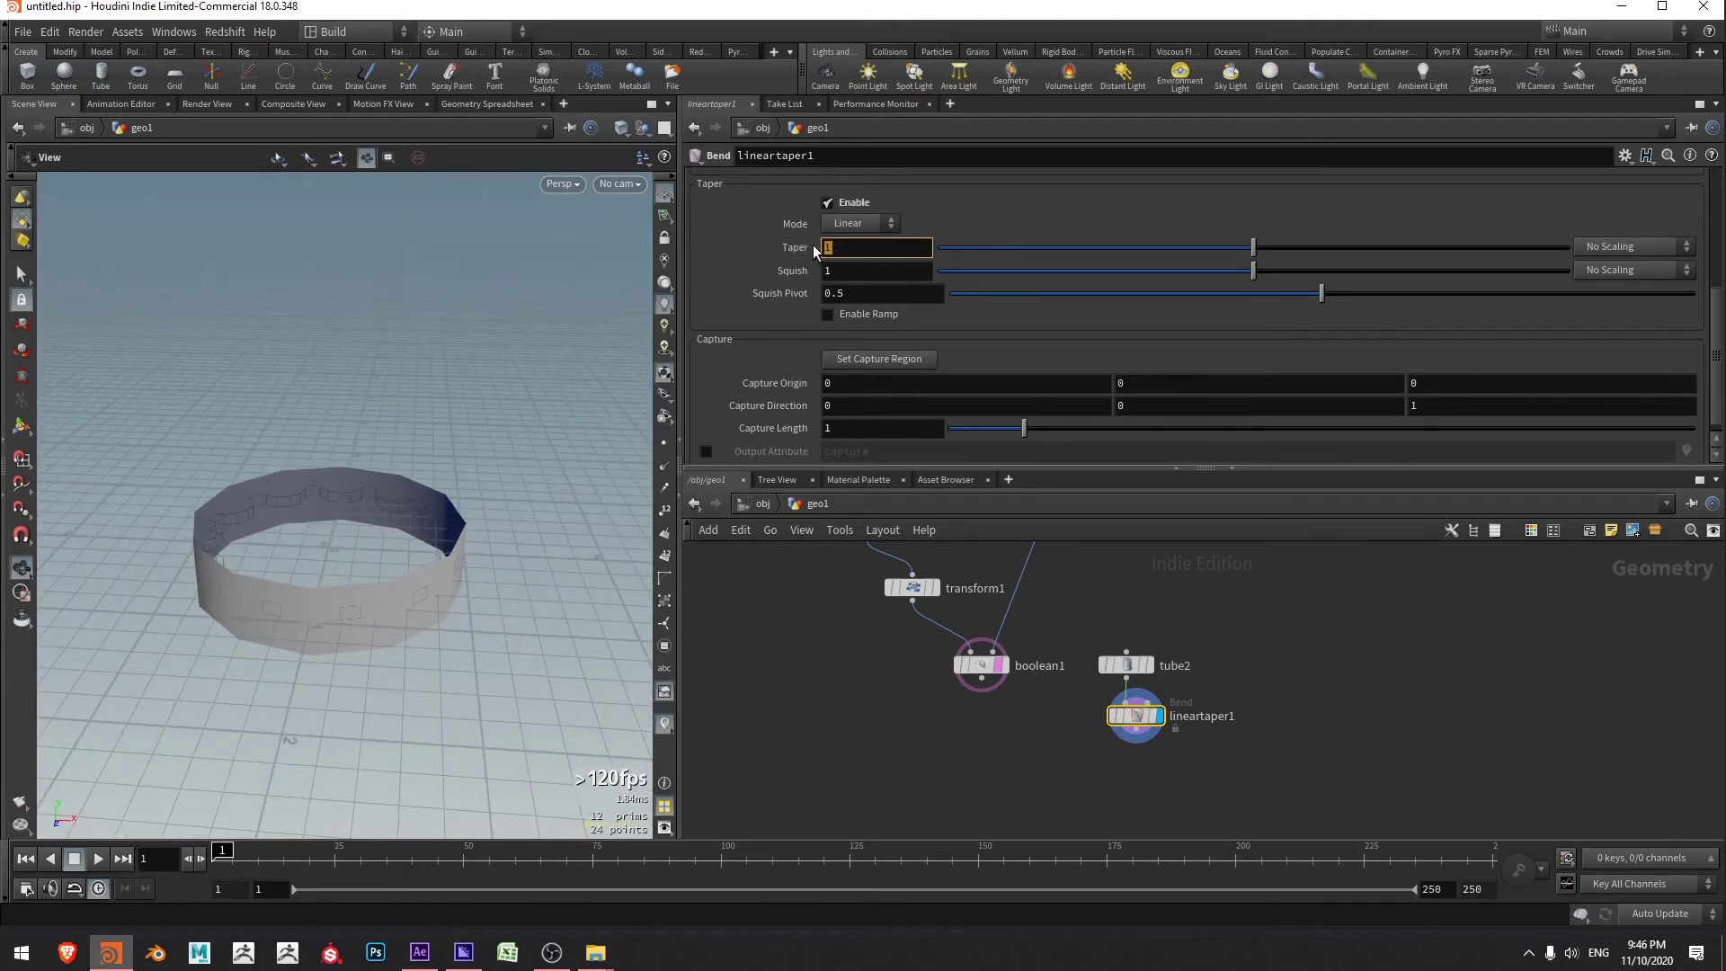
- Set lineartaper1's Taper to 2 and Capture Direction to 0, 1, 0
drag(1252, 246, 1631, 245)
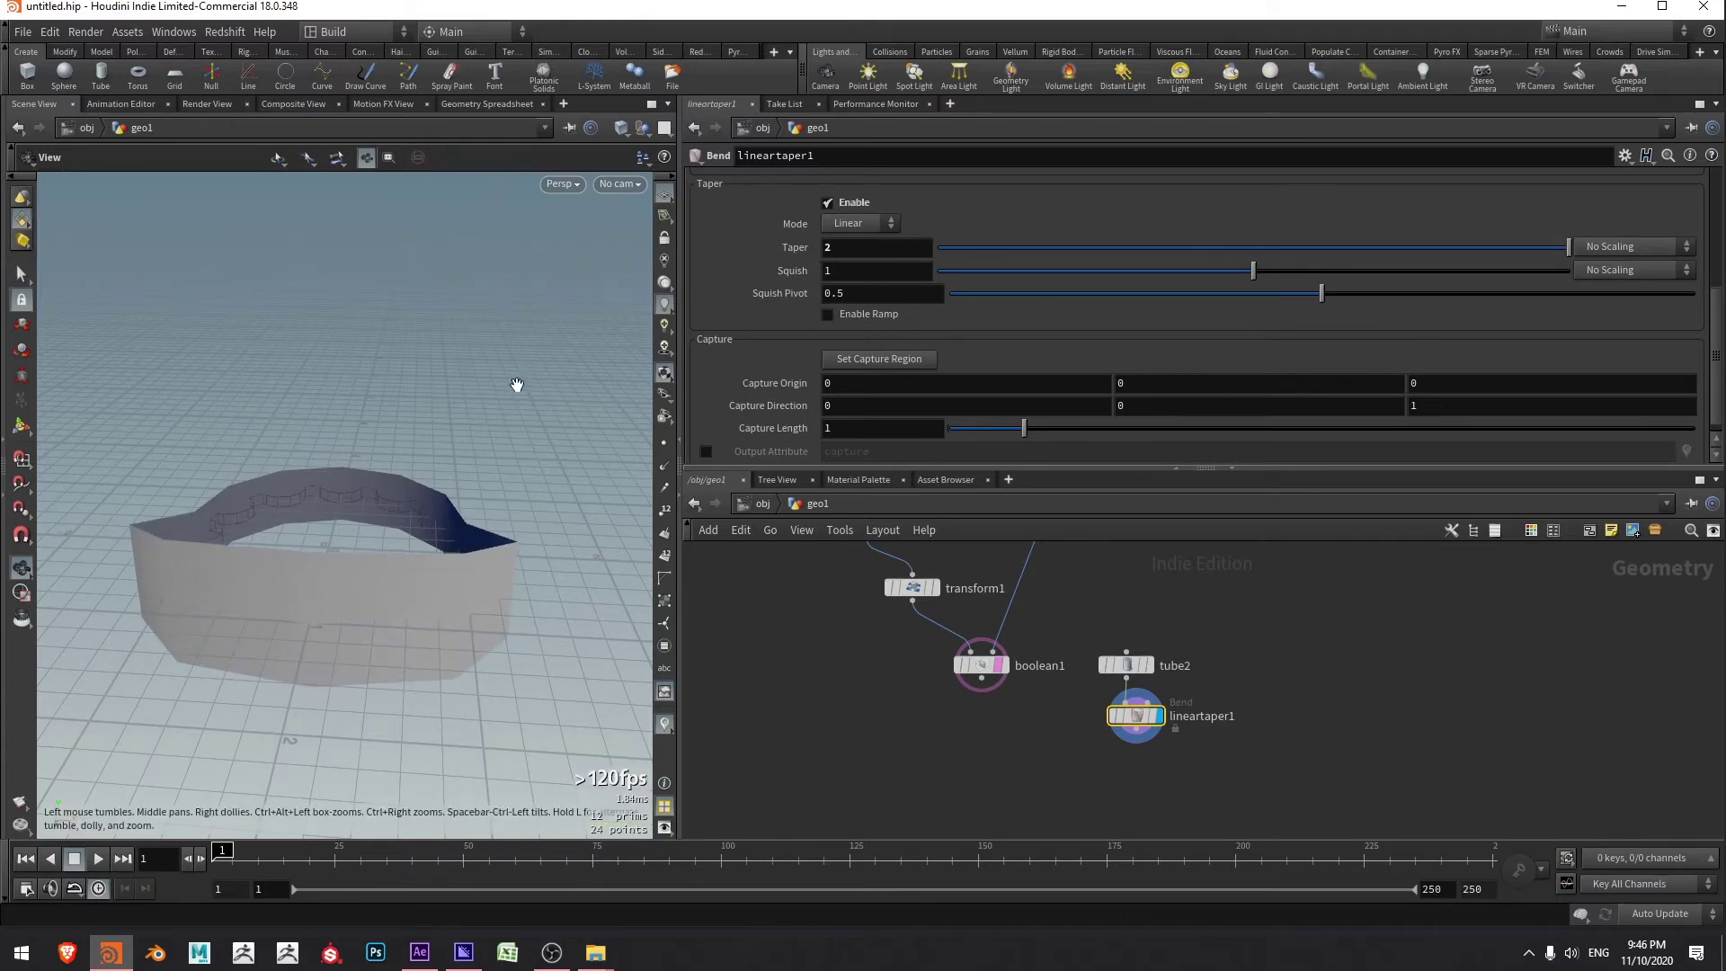
drag(516, 381, 454, 400)
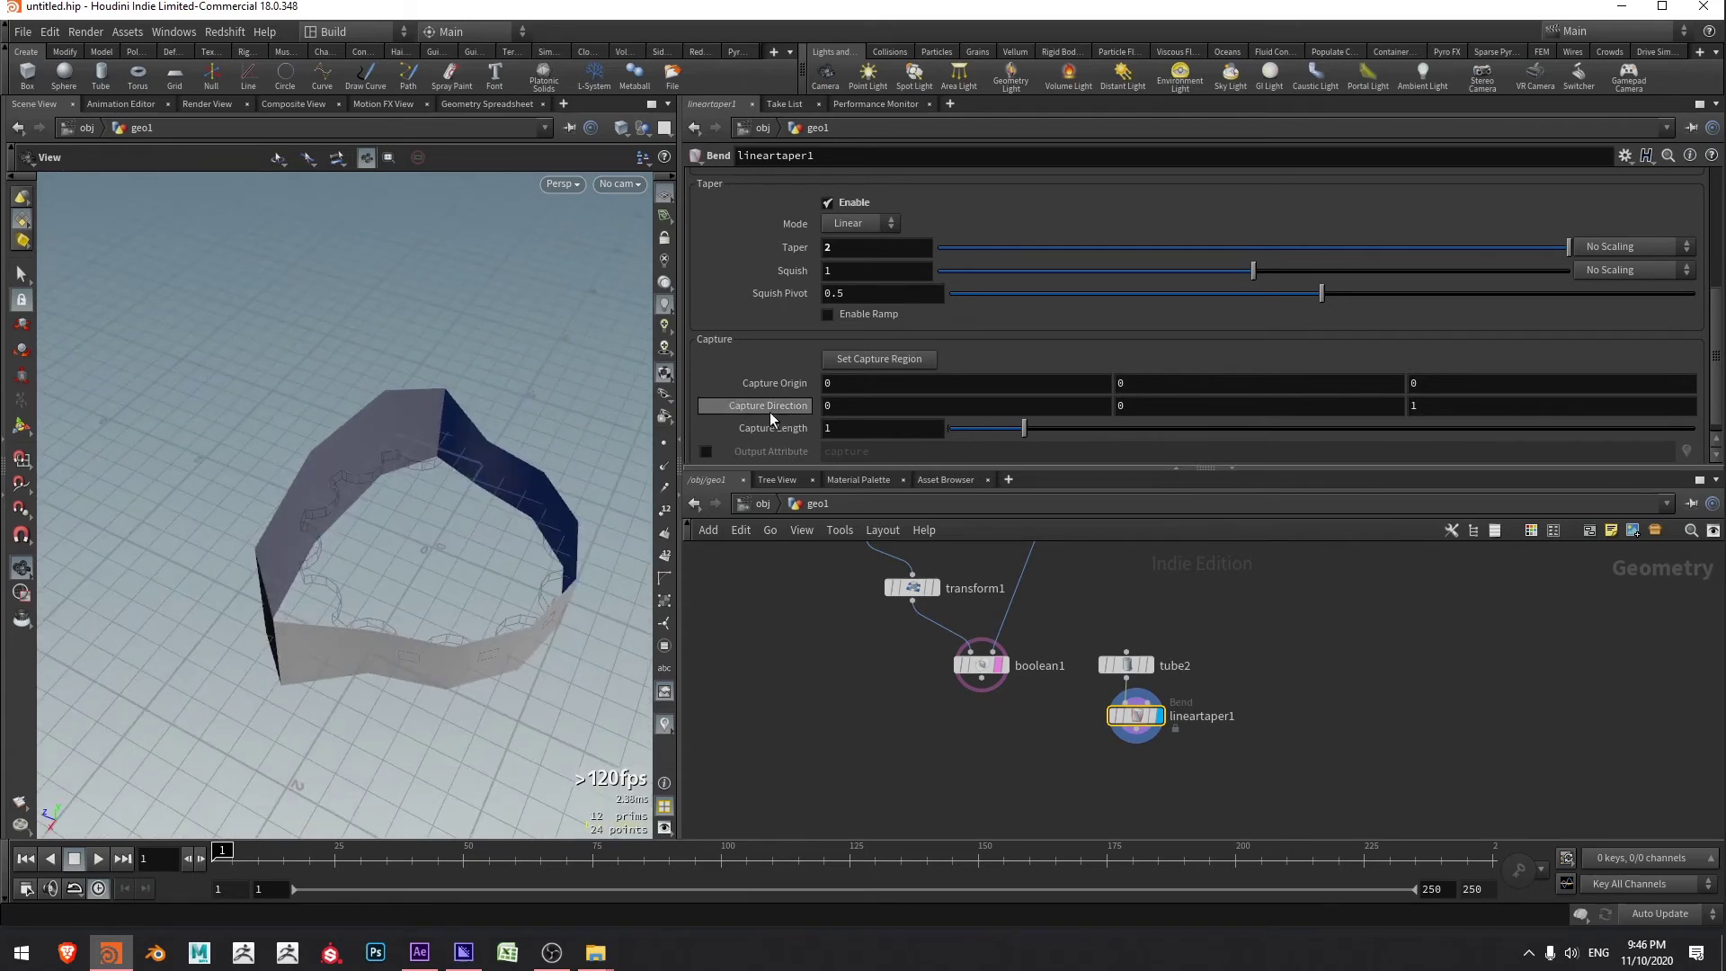
click(1433, 409)
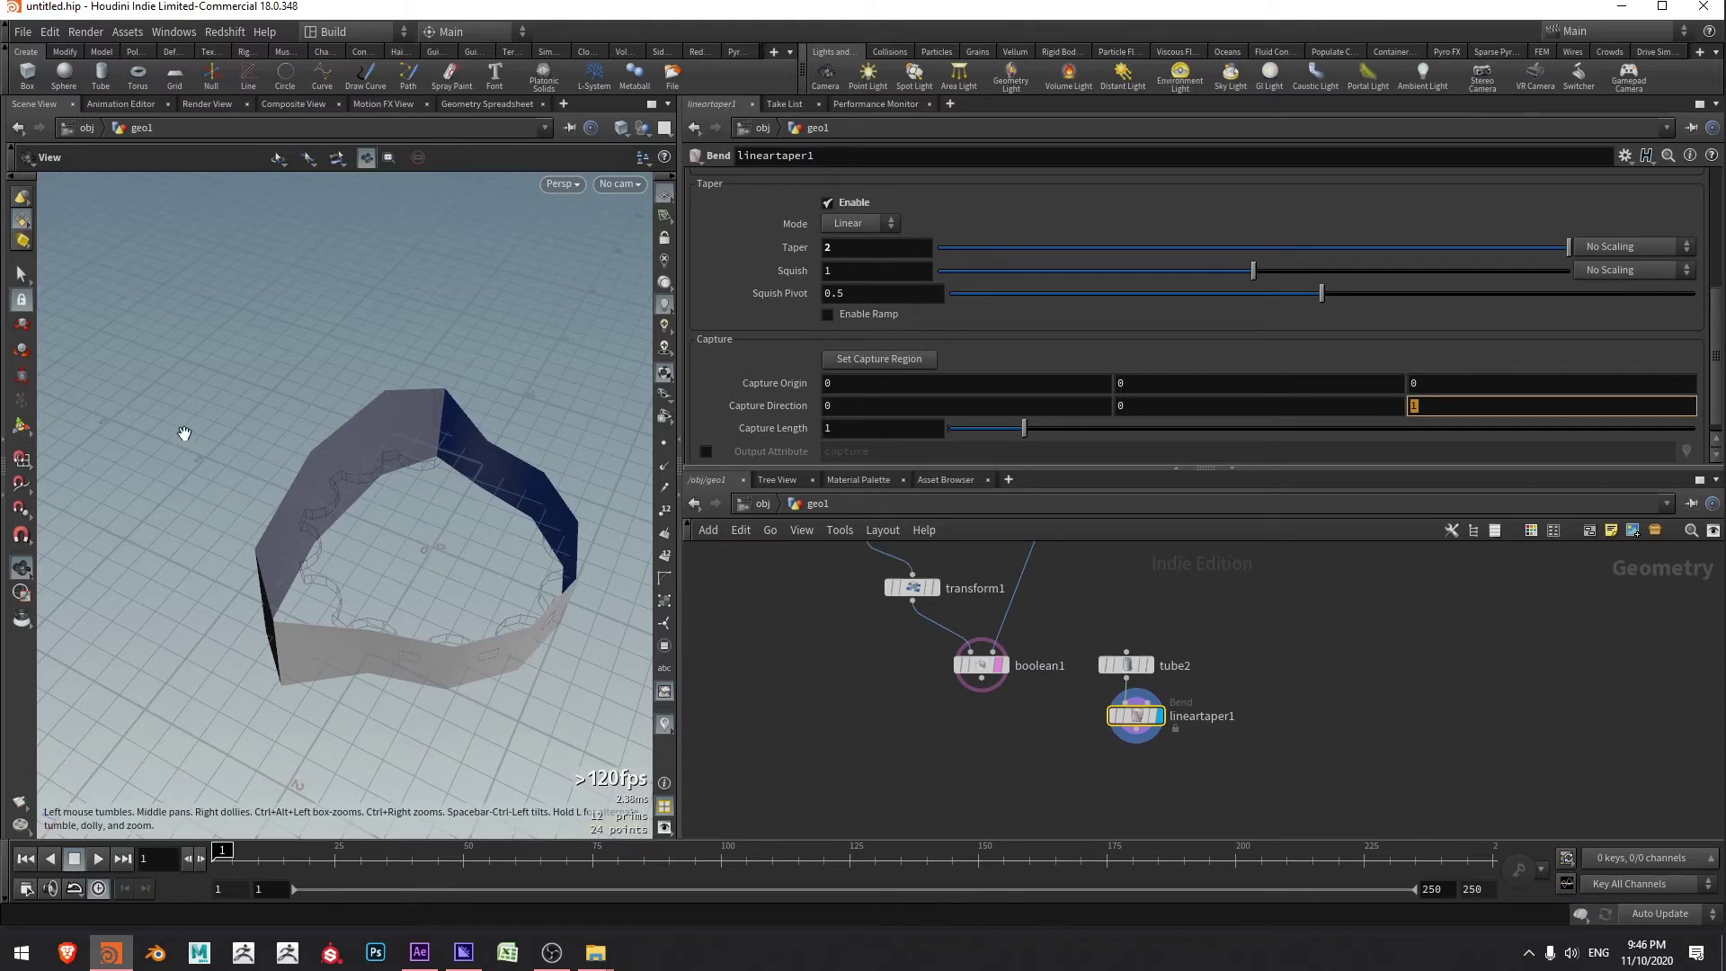
drag(222, 437, 359, 512)
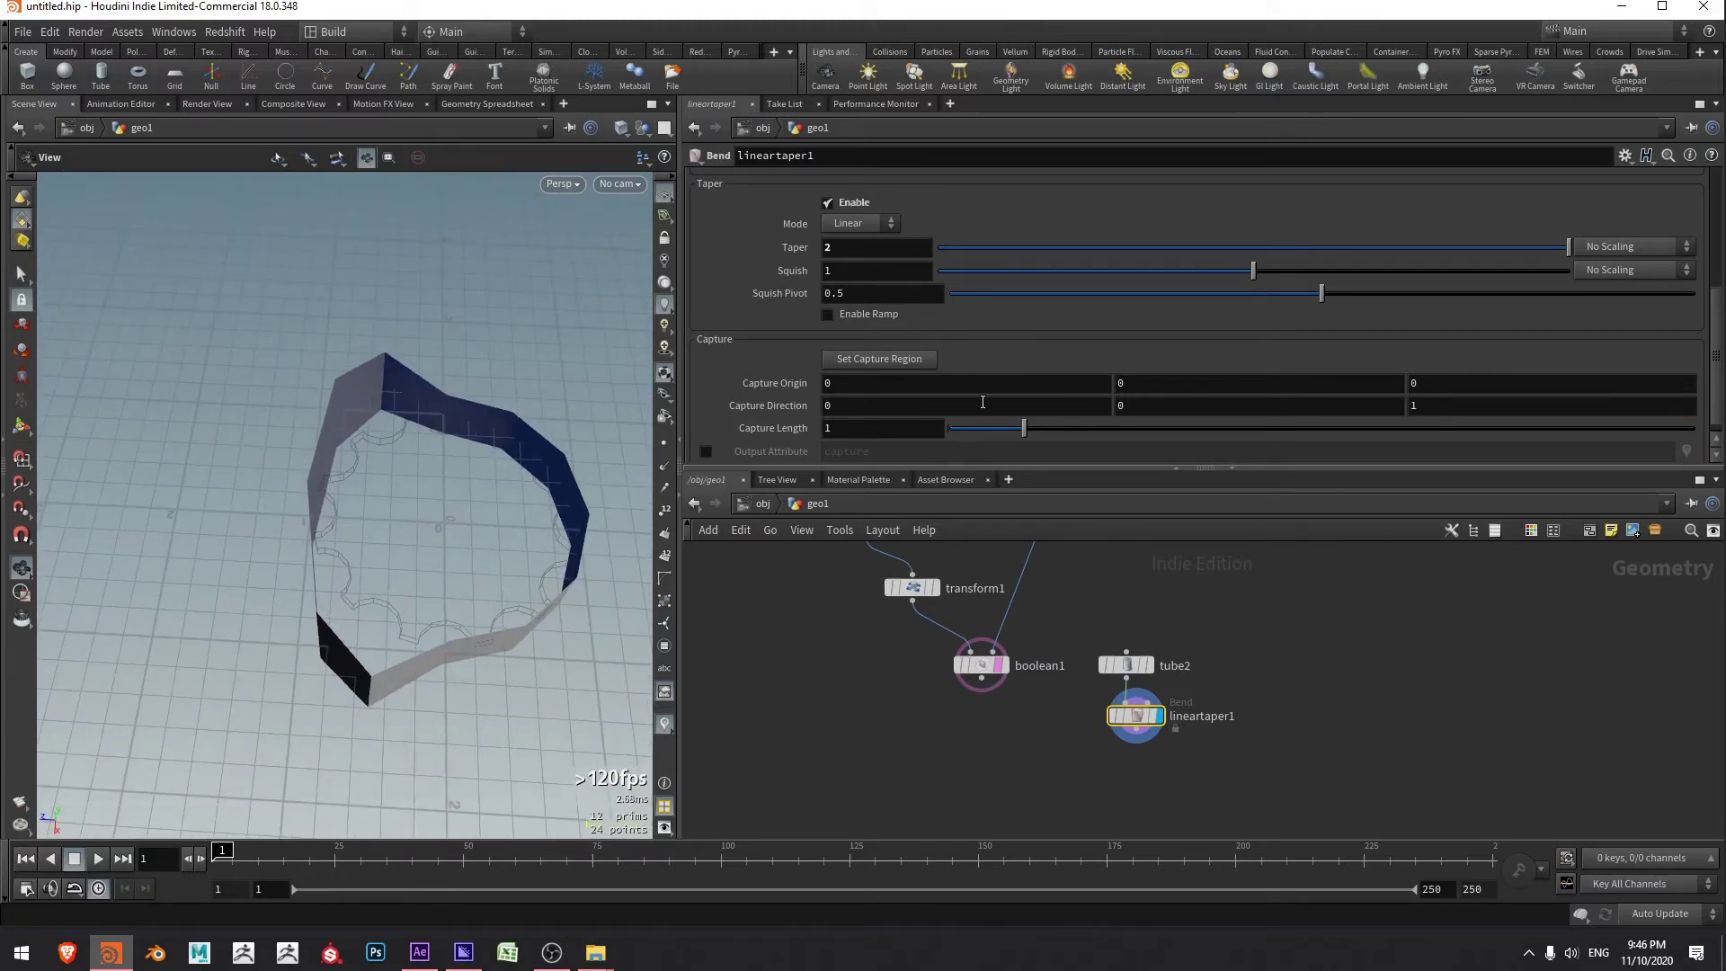
click(1413, 407)
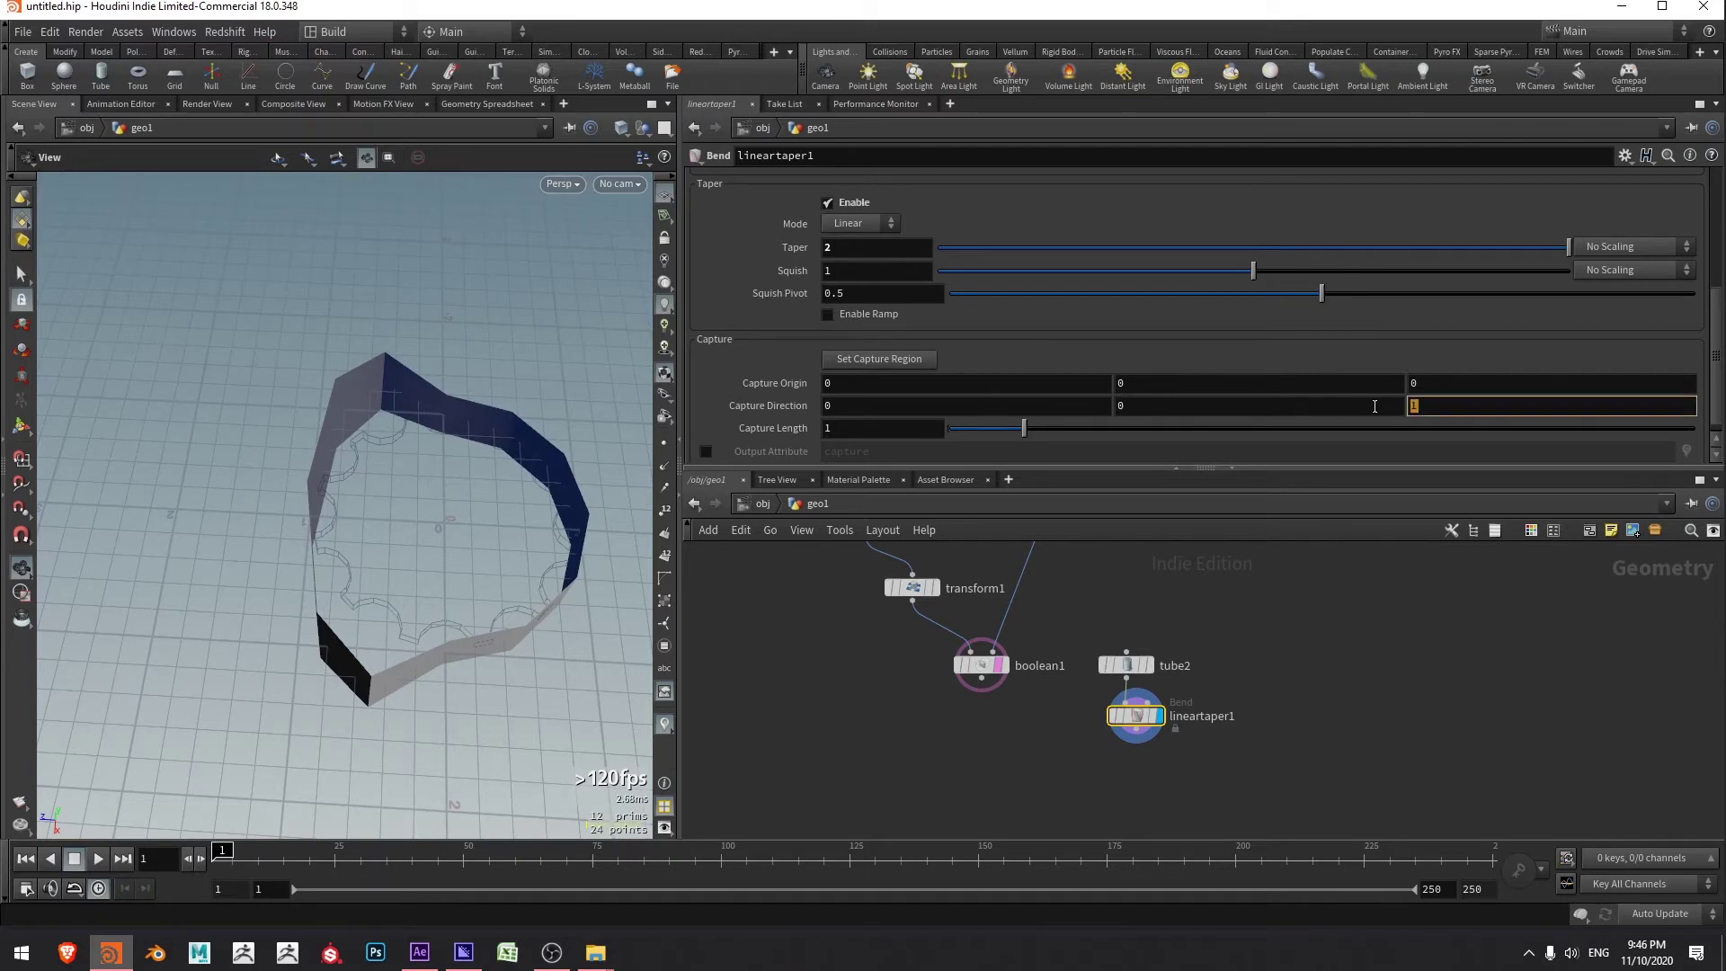
key(Return)
click(1375, 406)
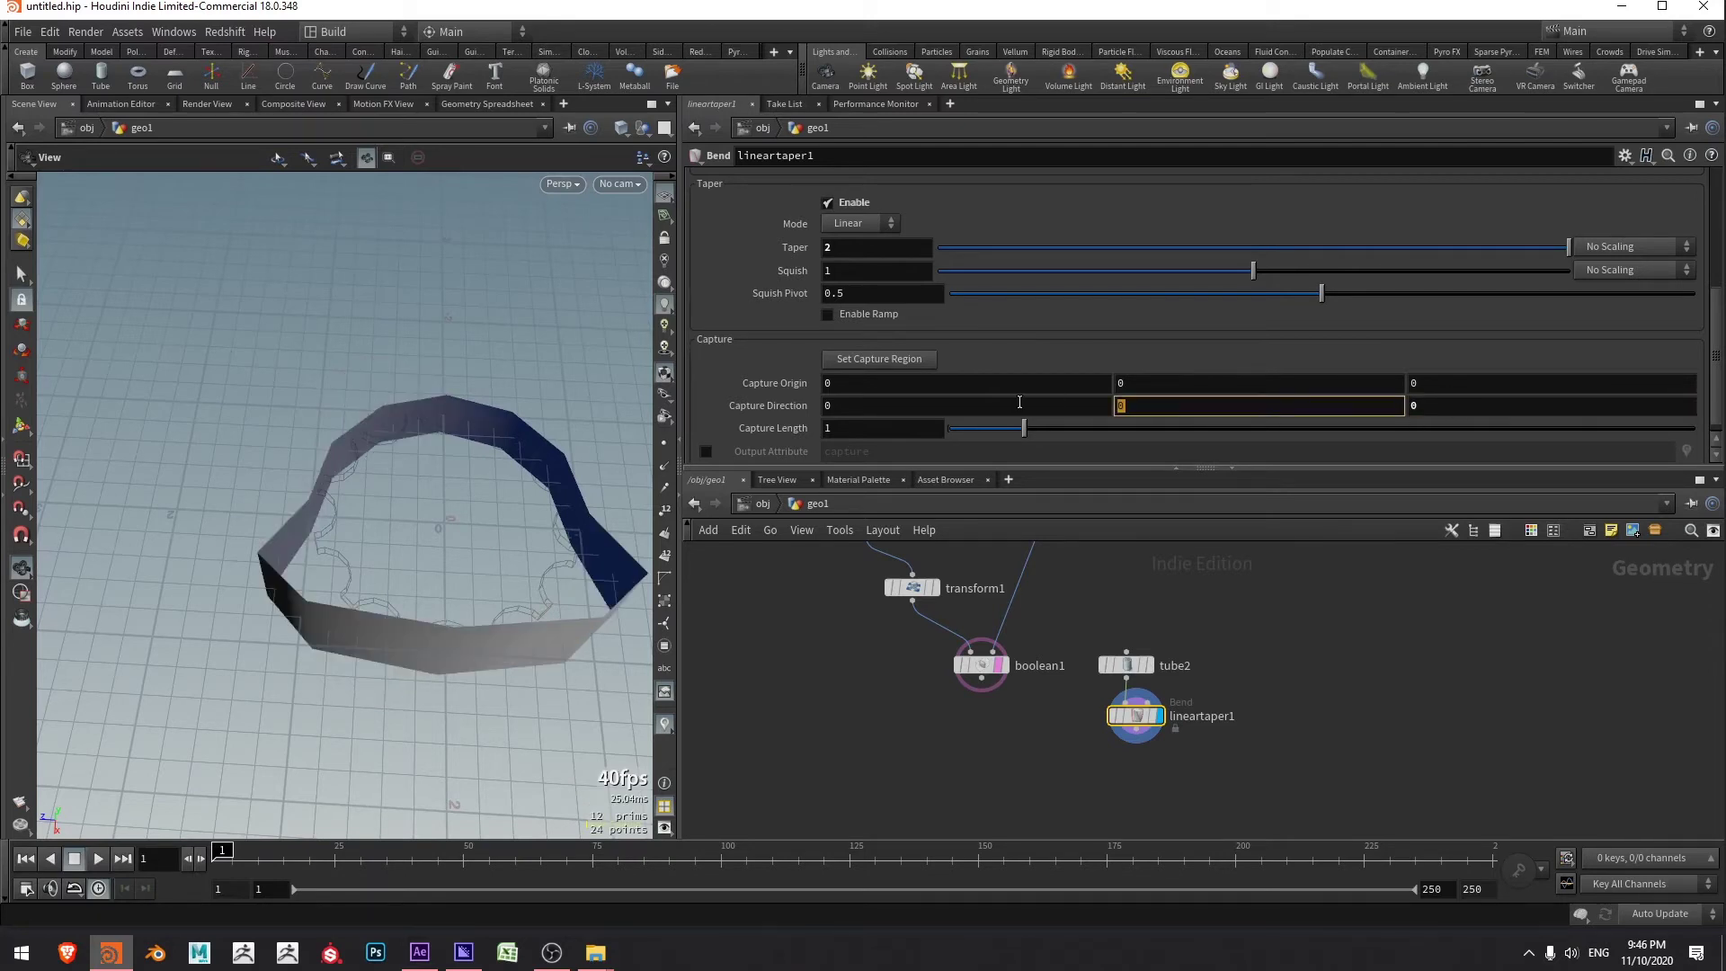
text(1)
key(Return)
mouse_move(454, 426)
mouse_down()
mouse_move(458, 389)
mouse_move(347, 374)
mouse_move(431, 447)
mouse_move(455, 423)
mouse_move(462, 450)
mouse_up()
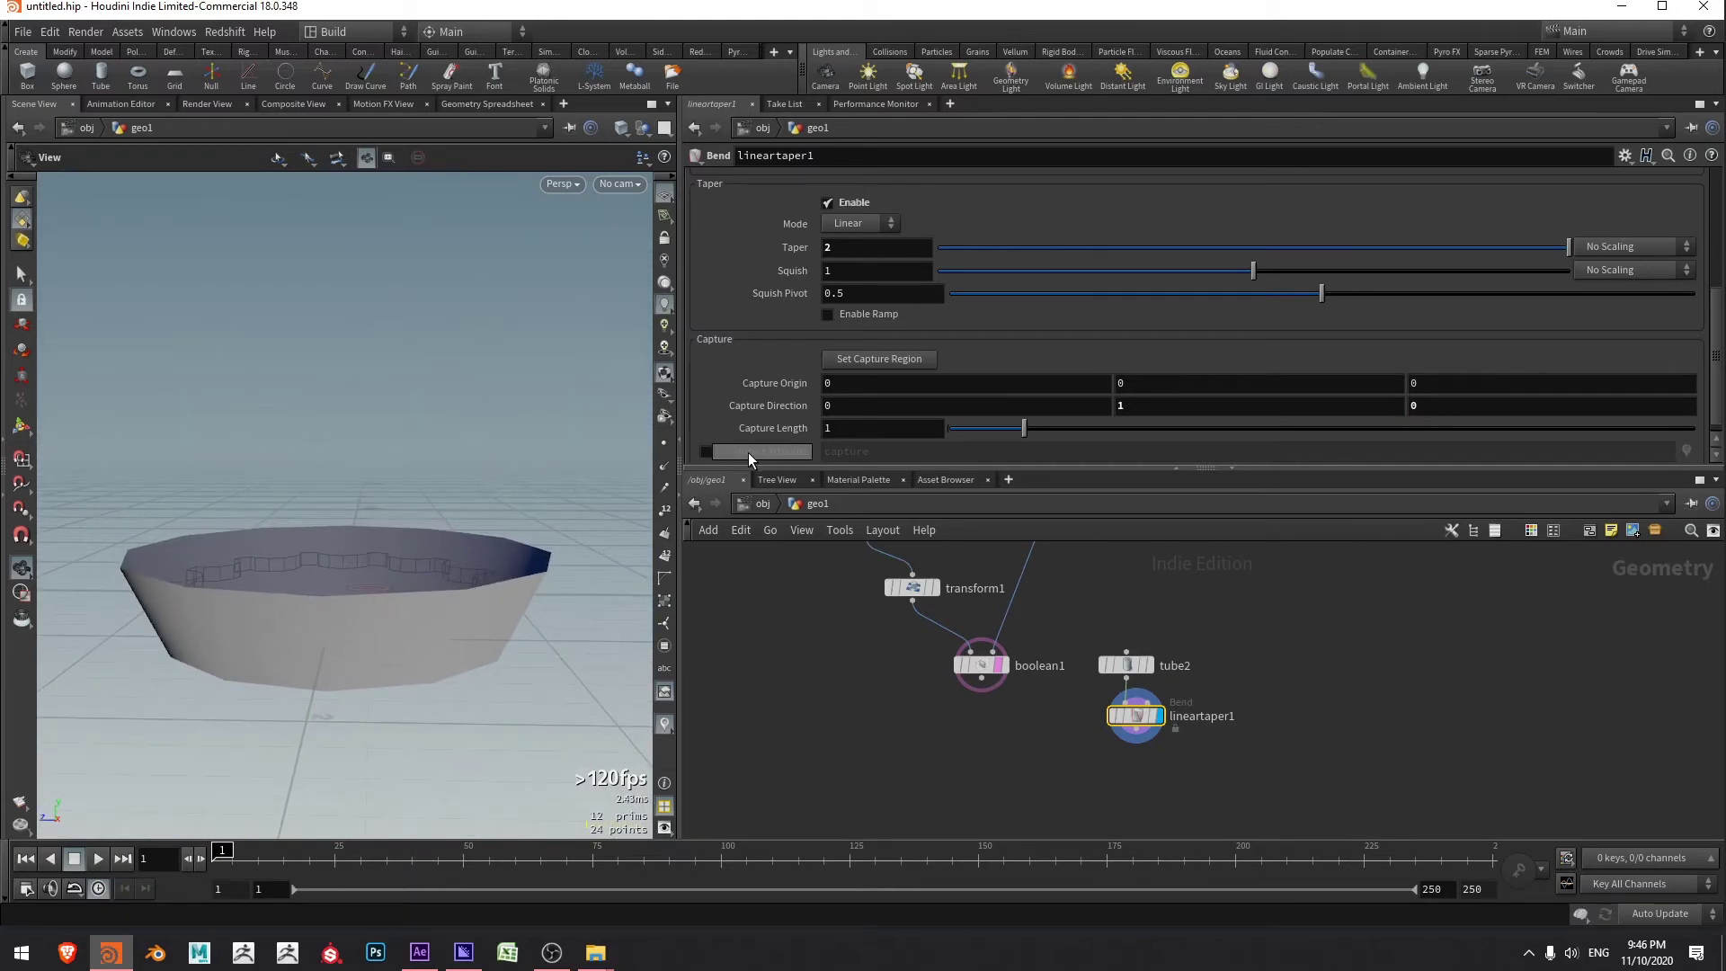
drag(488, 538, 496, 515)
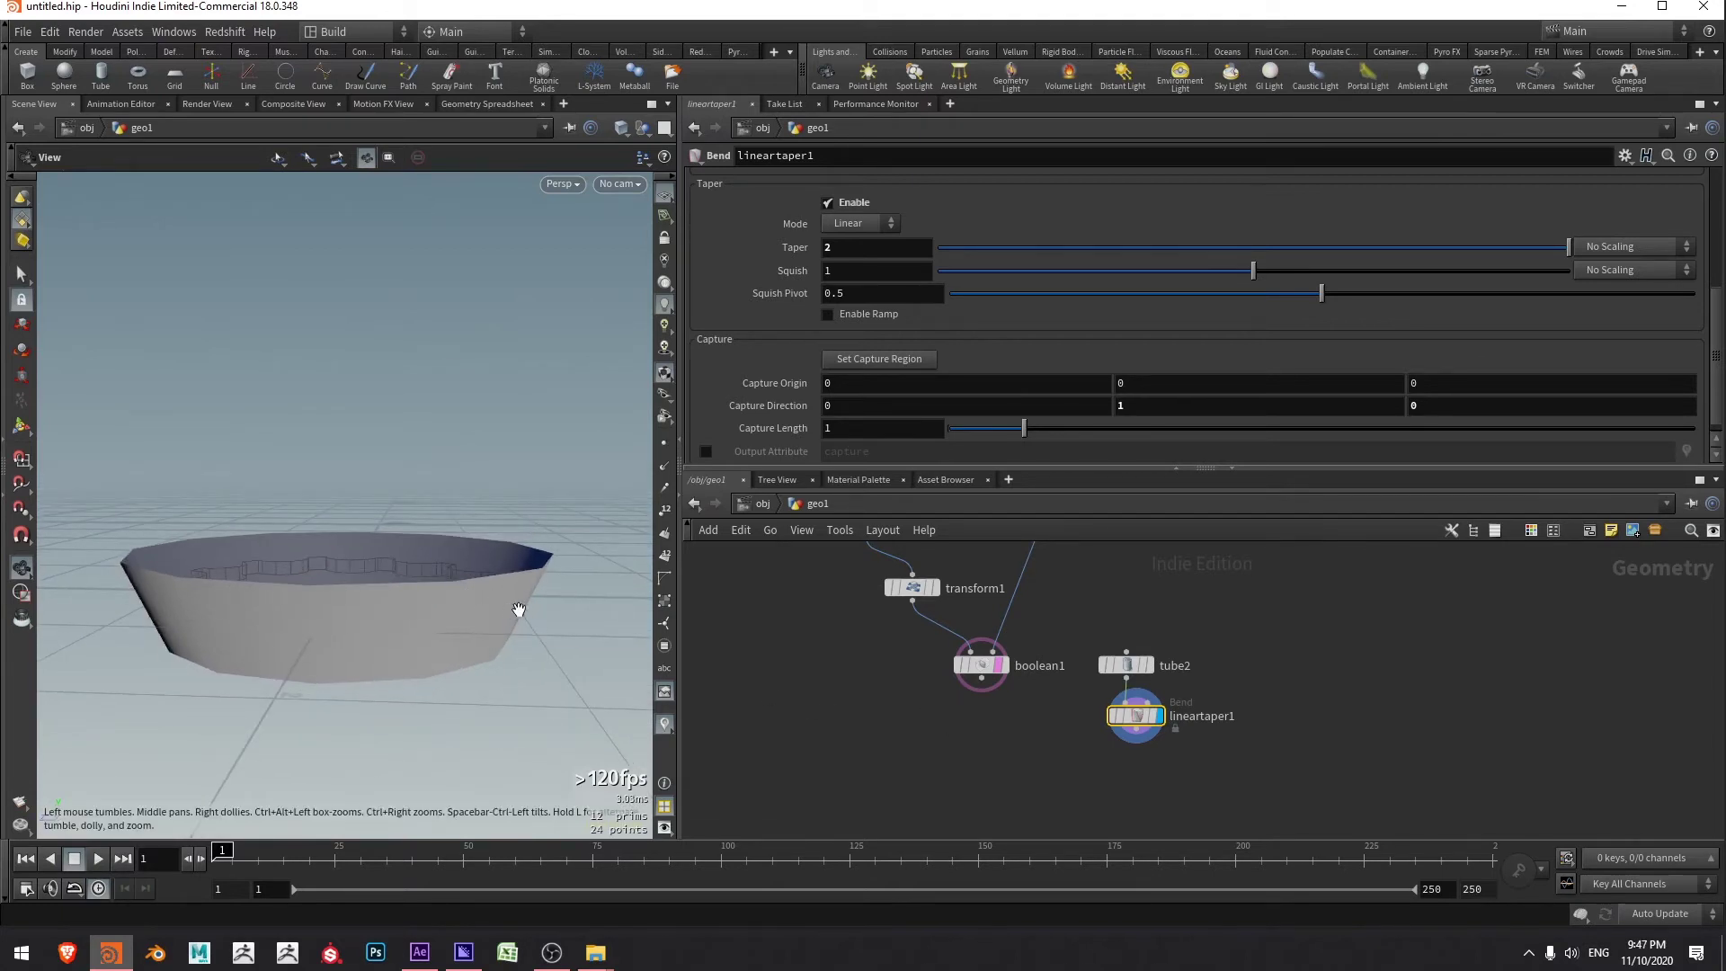
drag(516, 605, 558, 570)
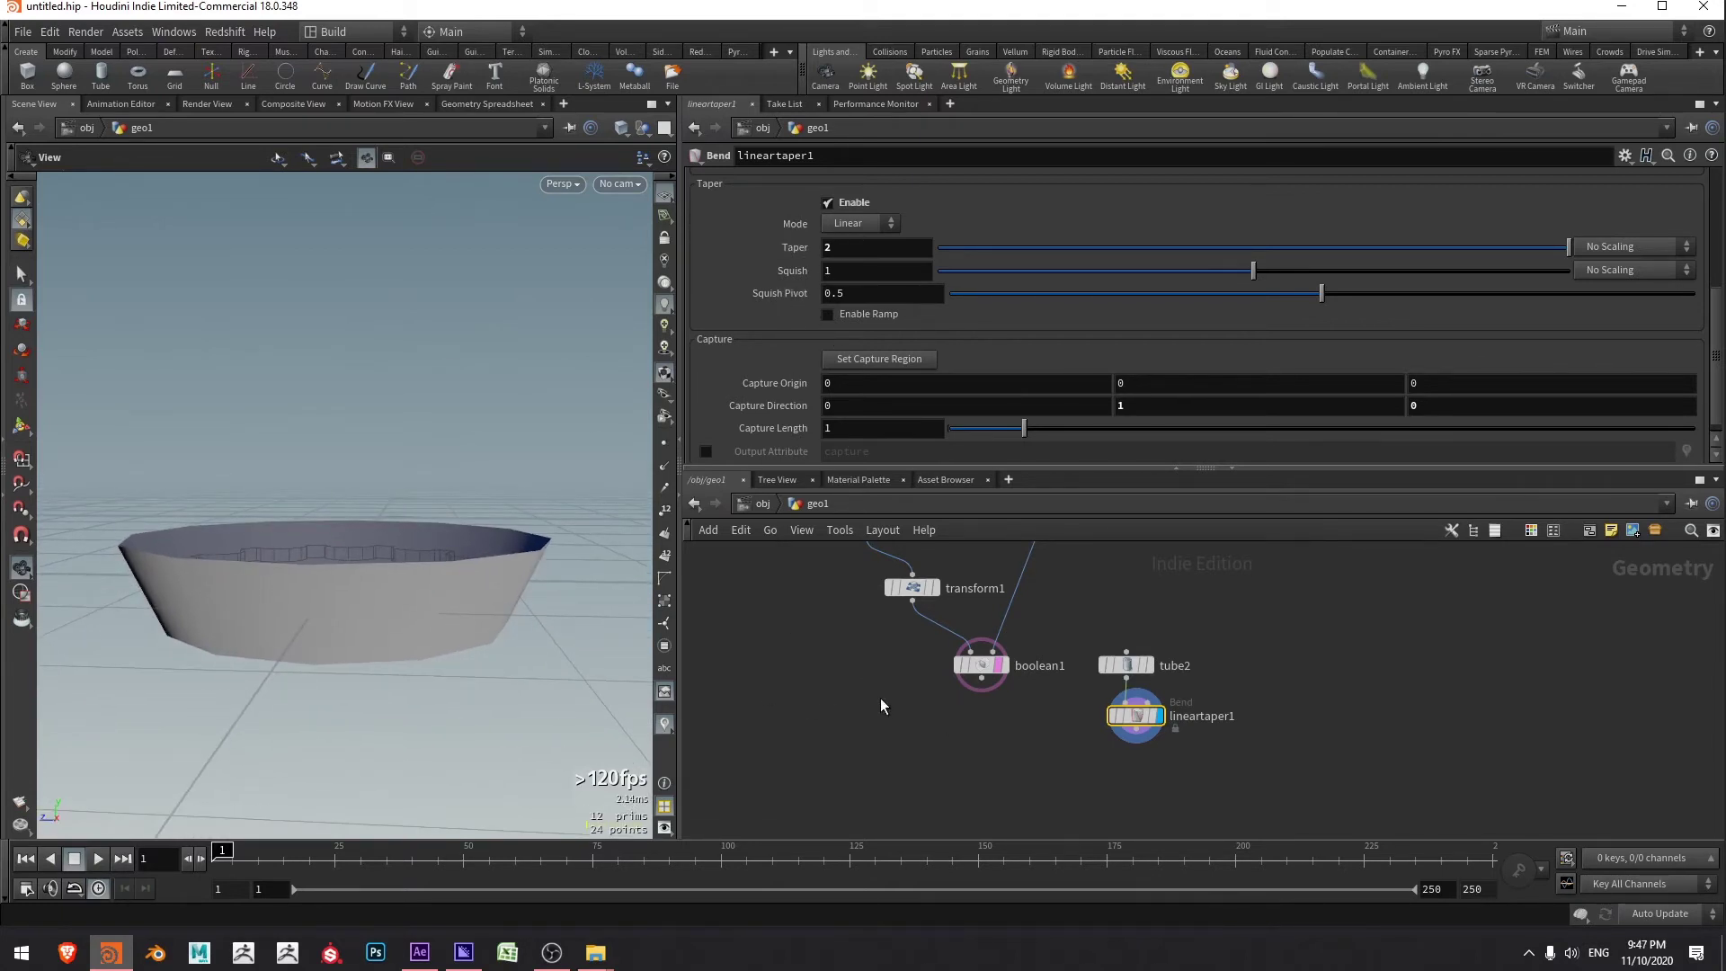
- Place a Transform node, transform2, below lineartaper1 and set it as the displayed output
middle_drag(882, 707, 872, 671)
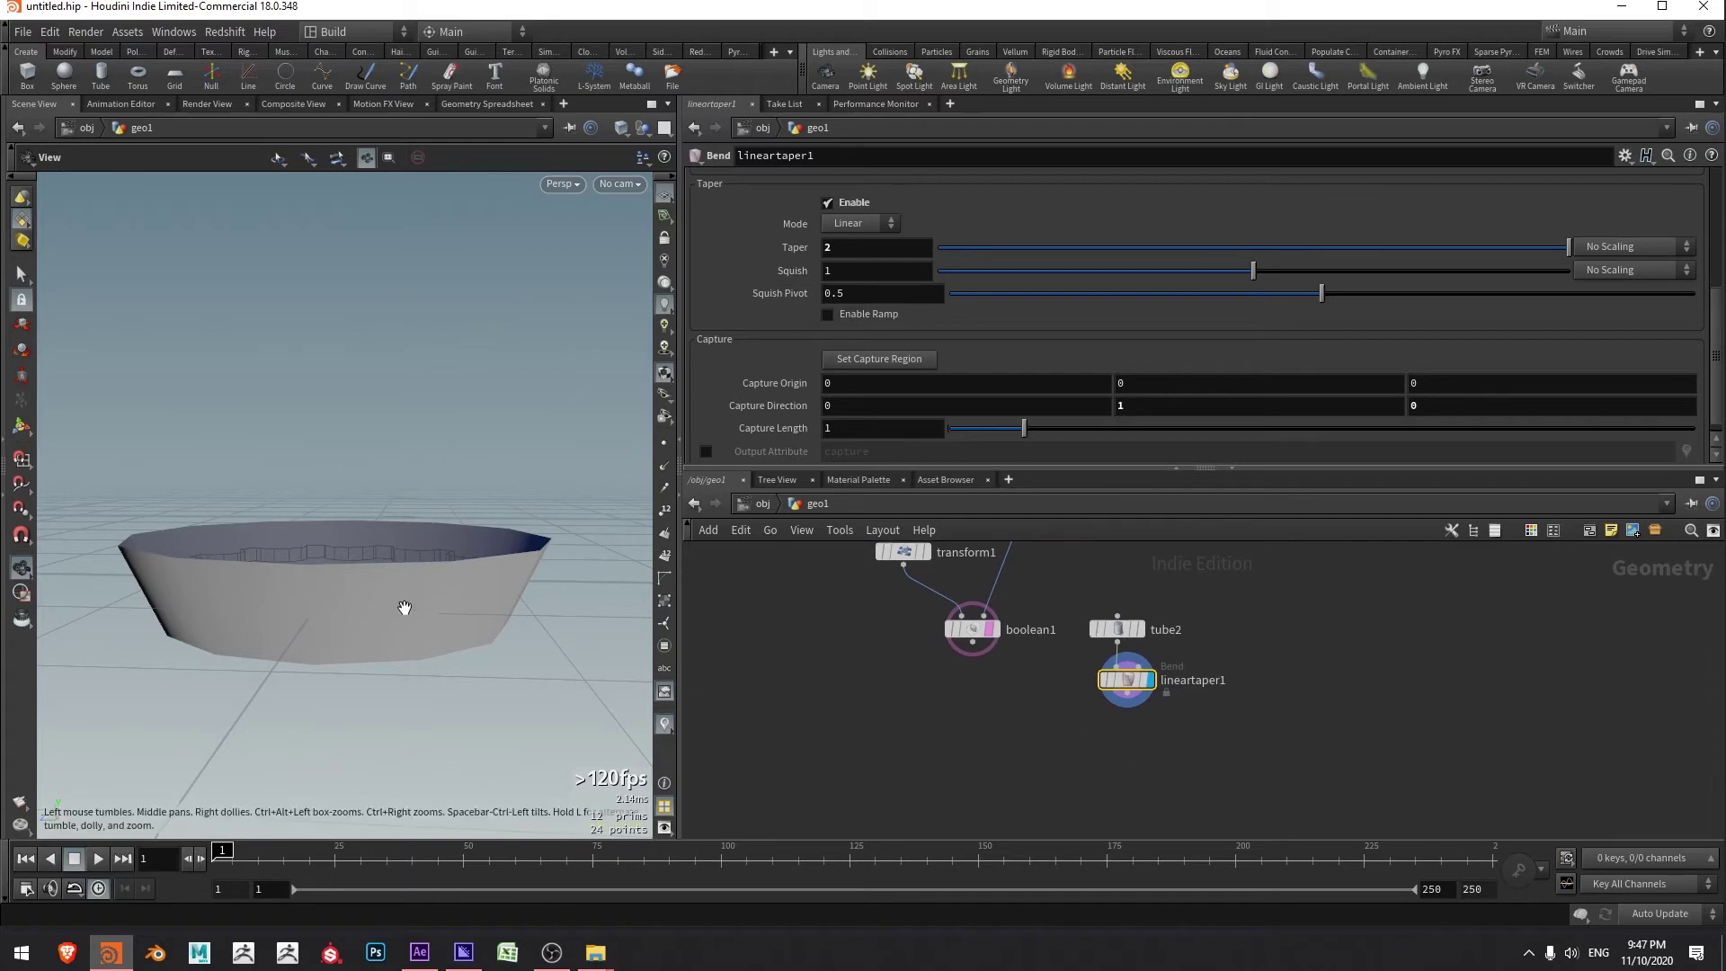
middle_drag(741, 705, 759, 825)
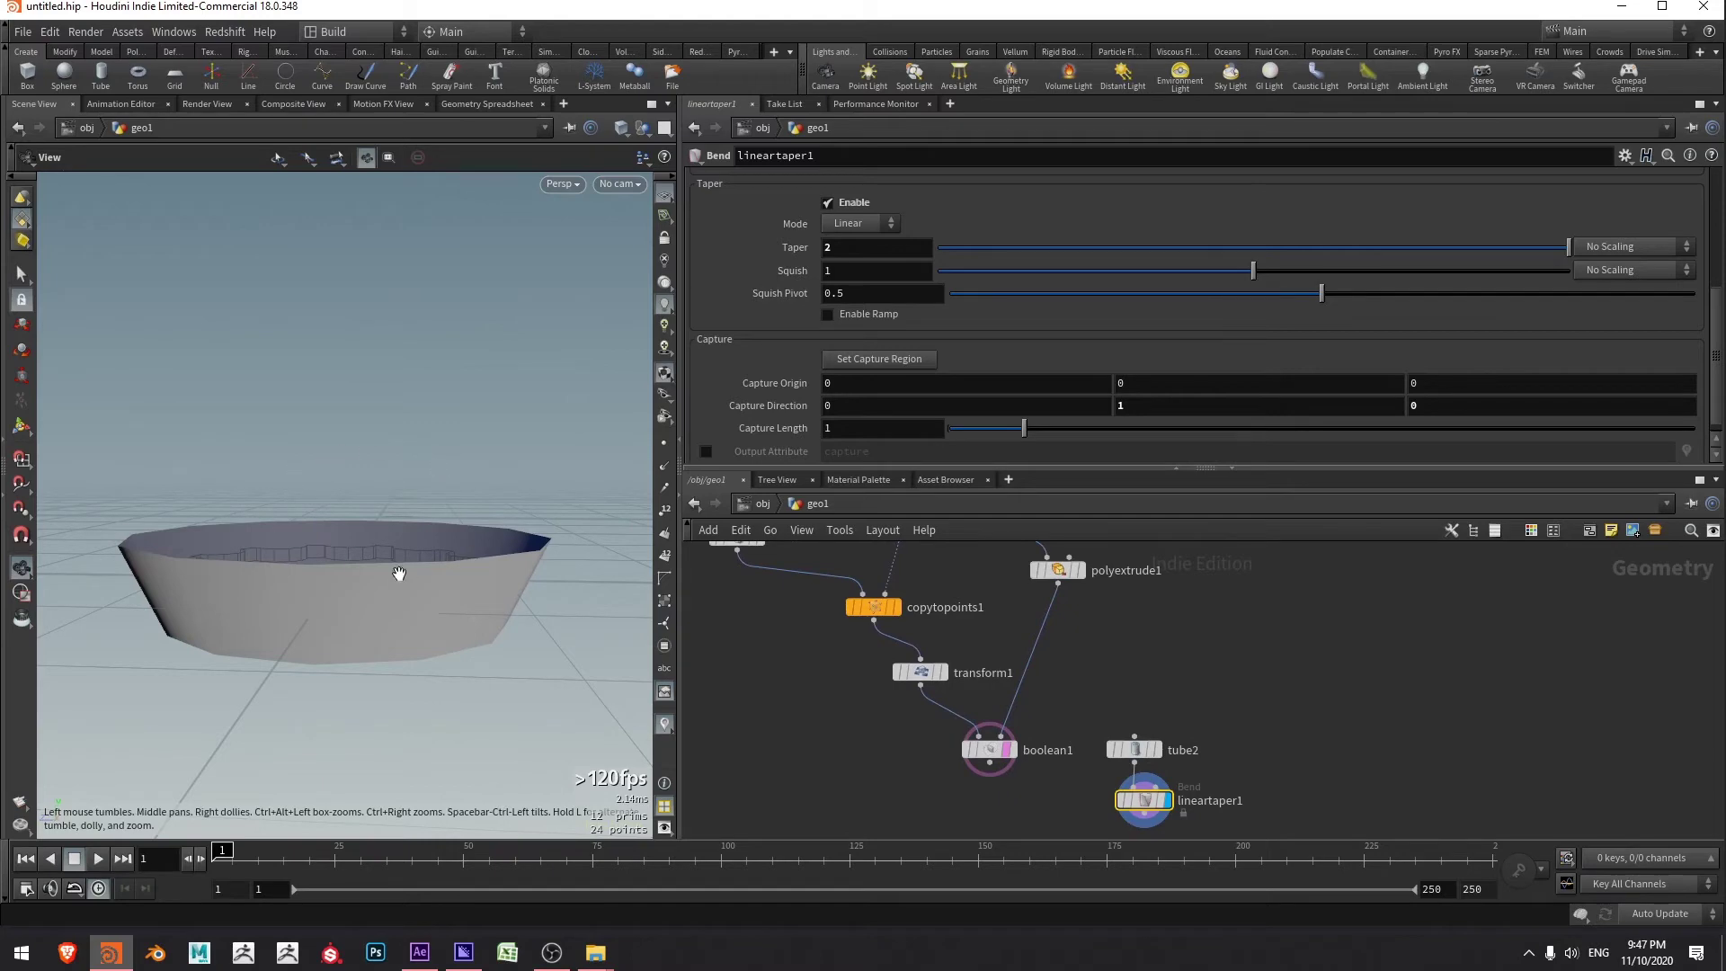
middle_drag(1027, 804, 991, 748)
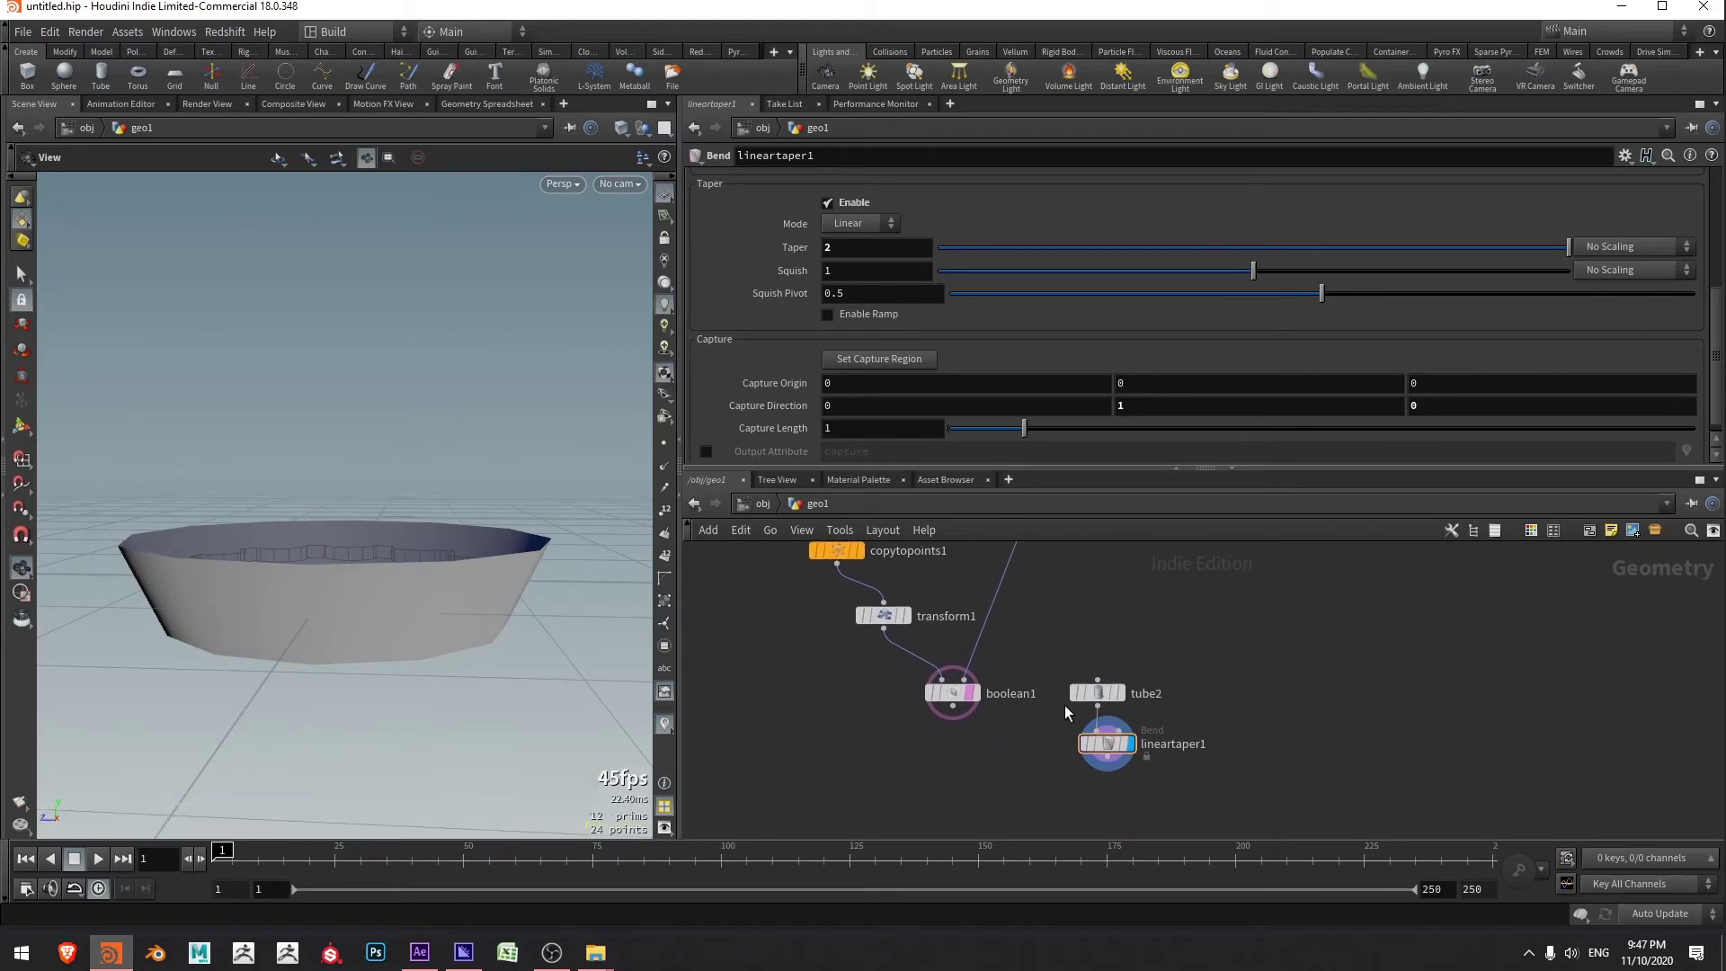
key(Tab)
text(tran)
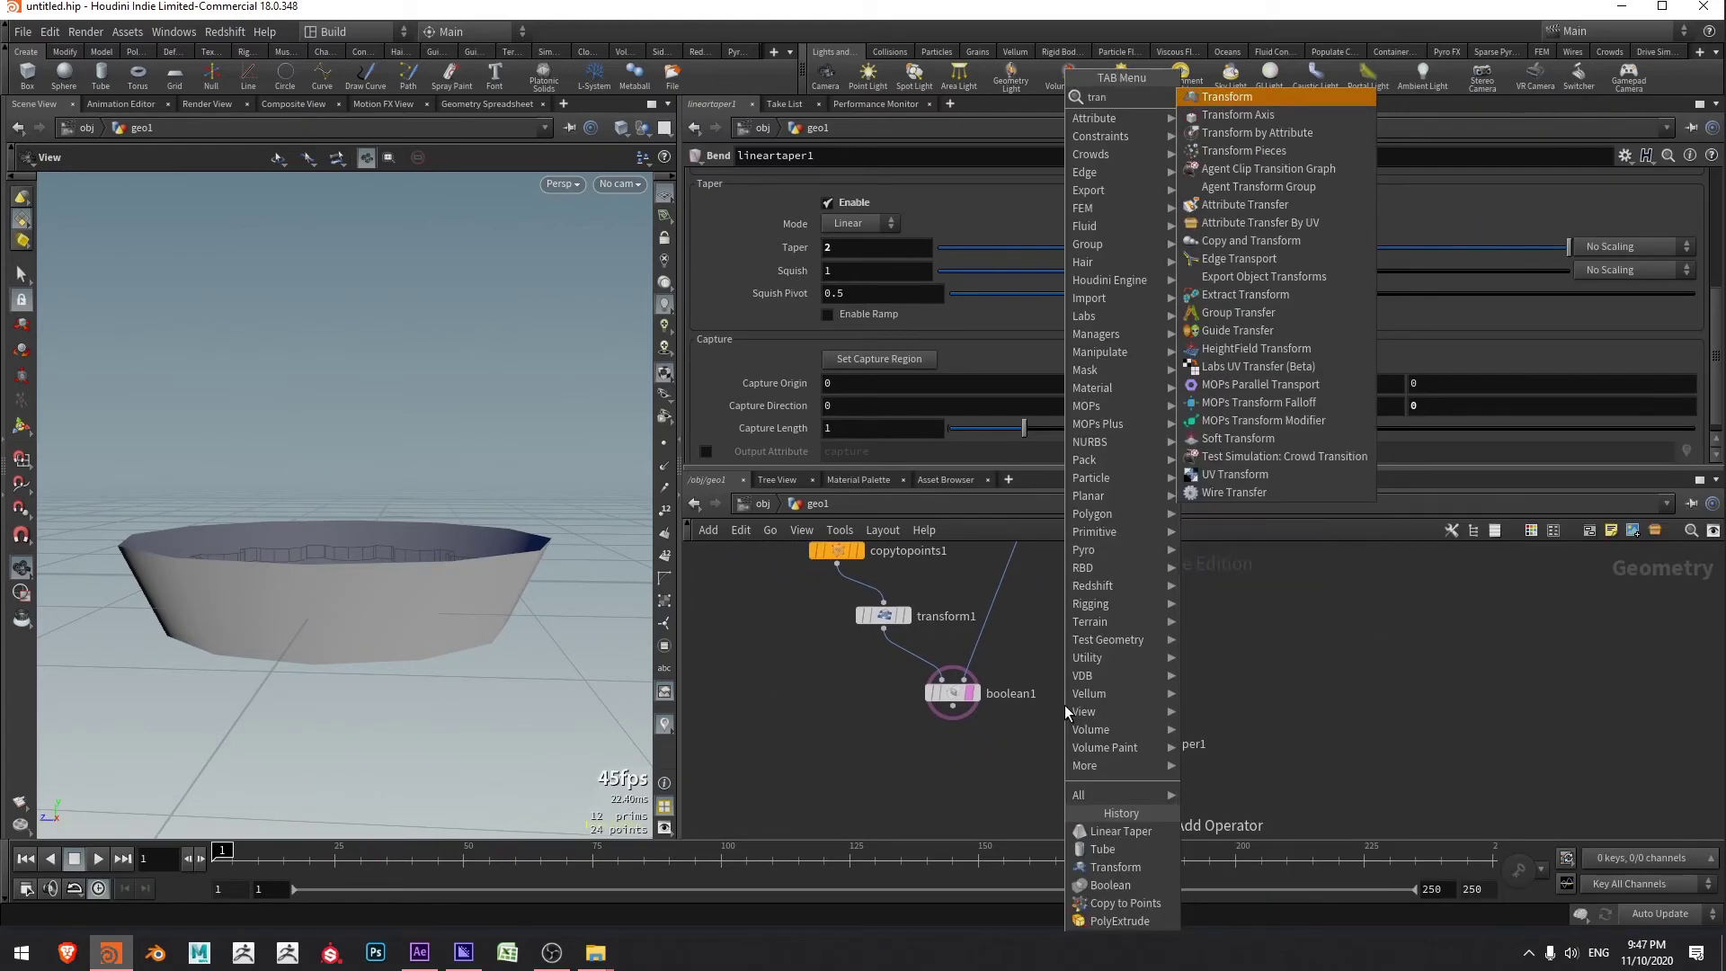
key(Return)
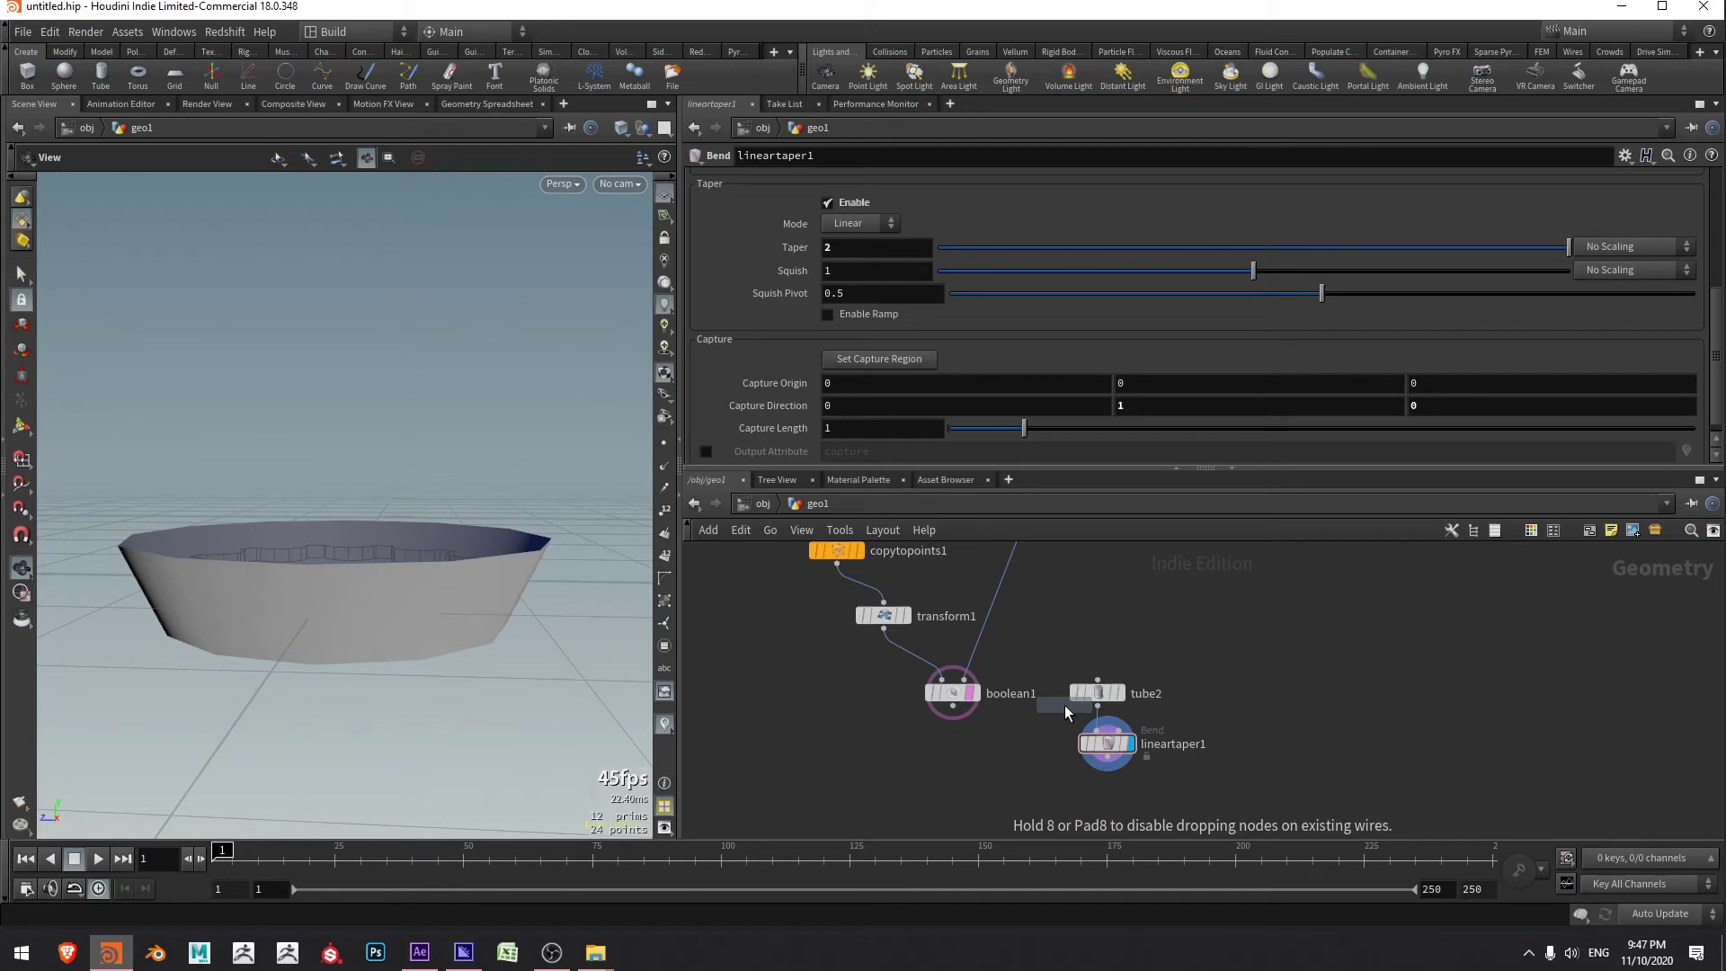
click(1104, 797)
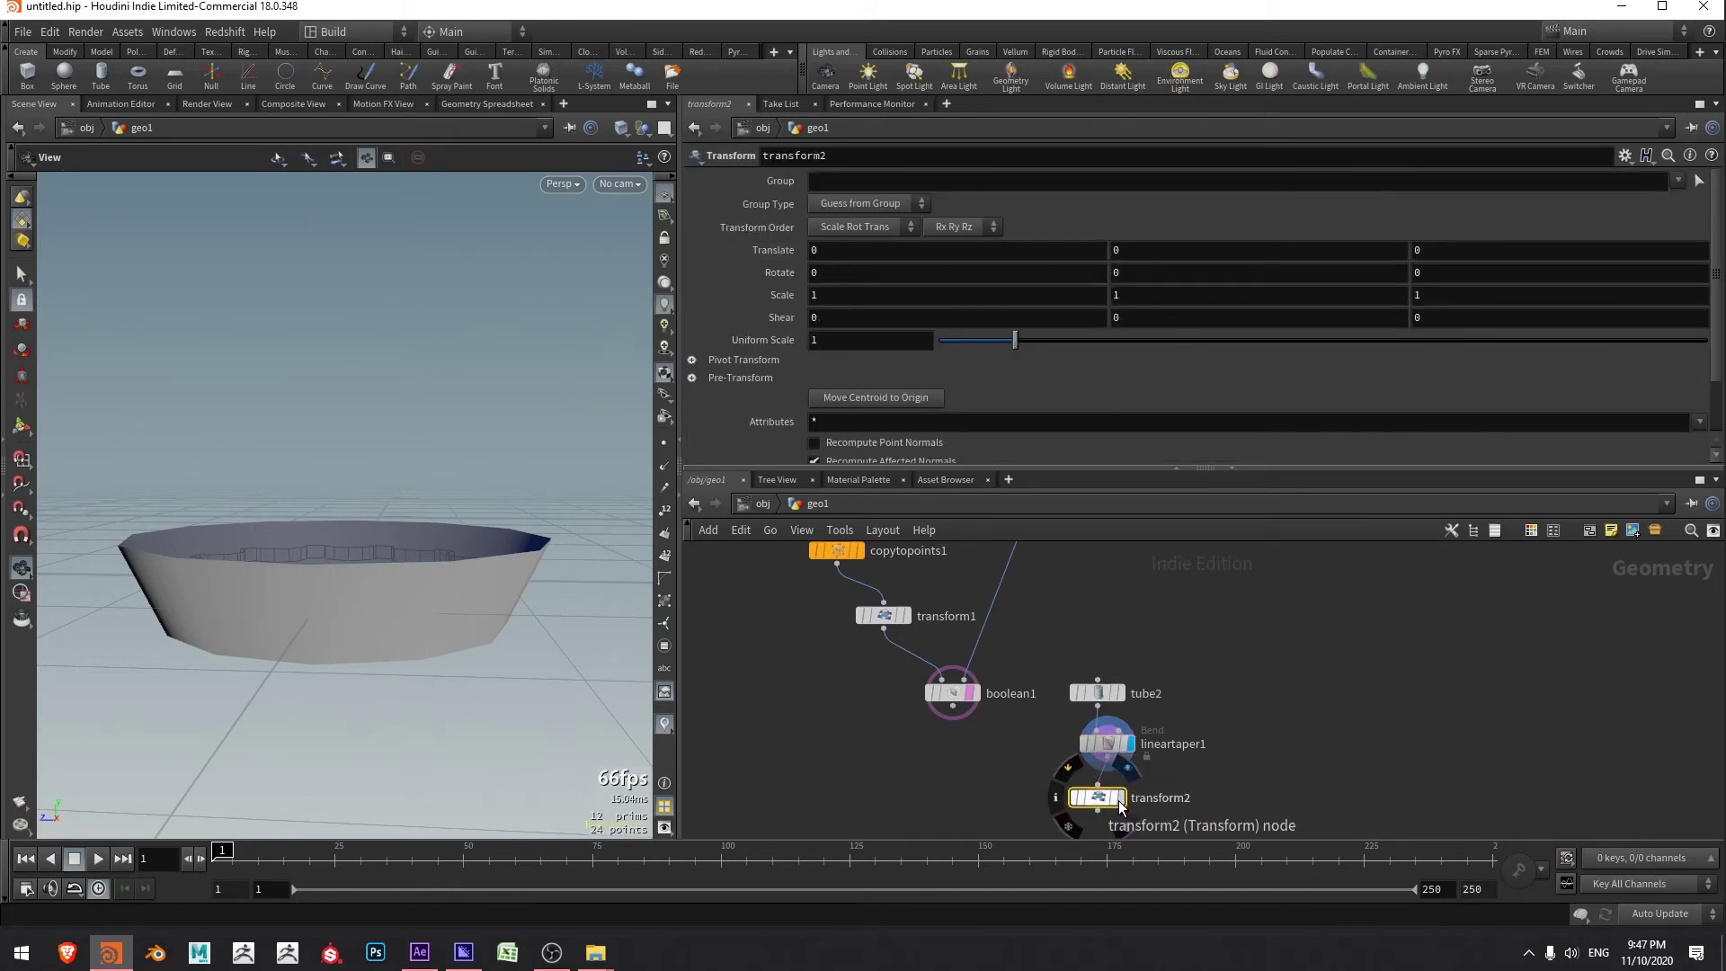
click(1120, 798)
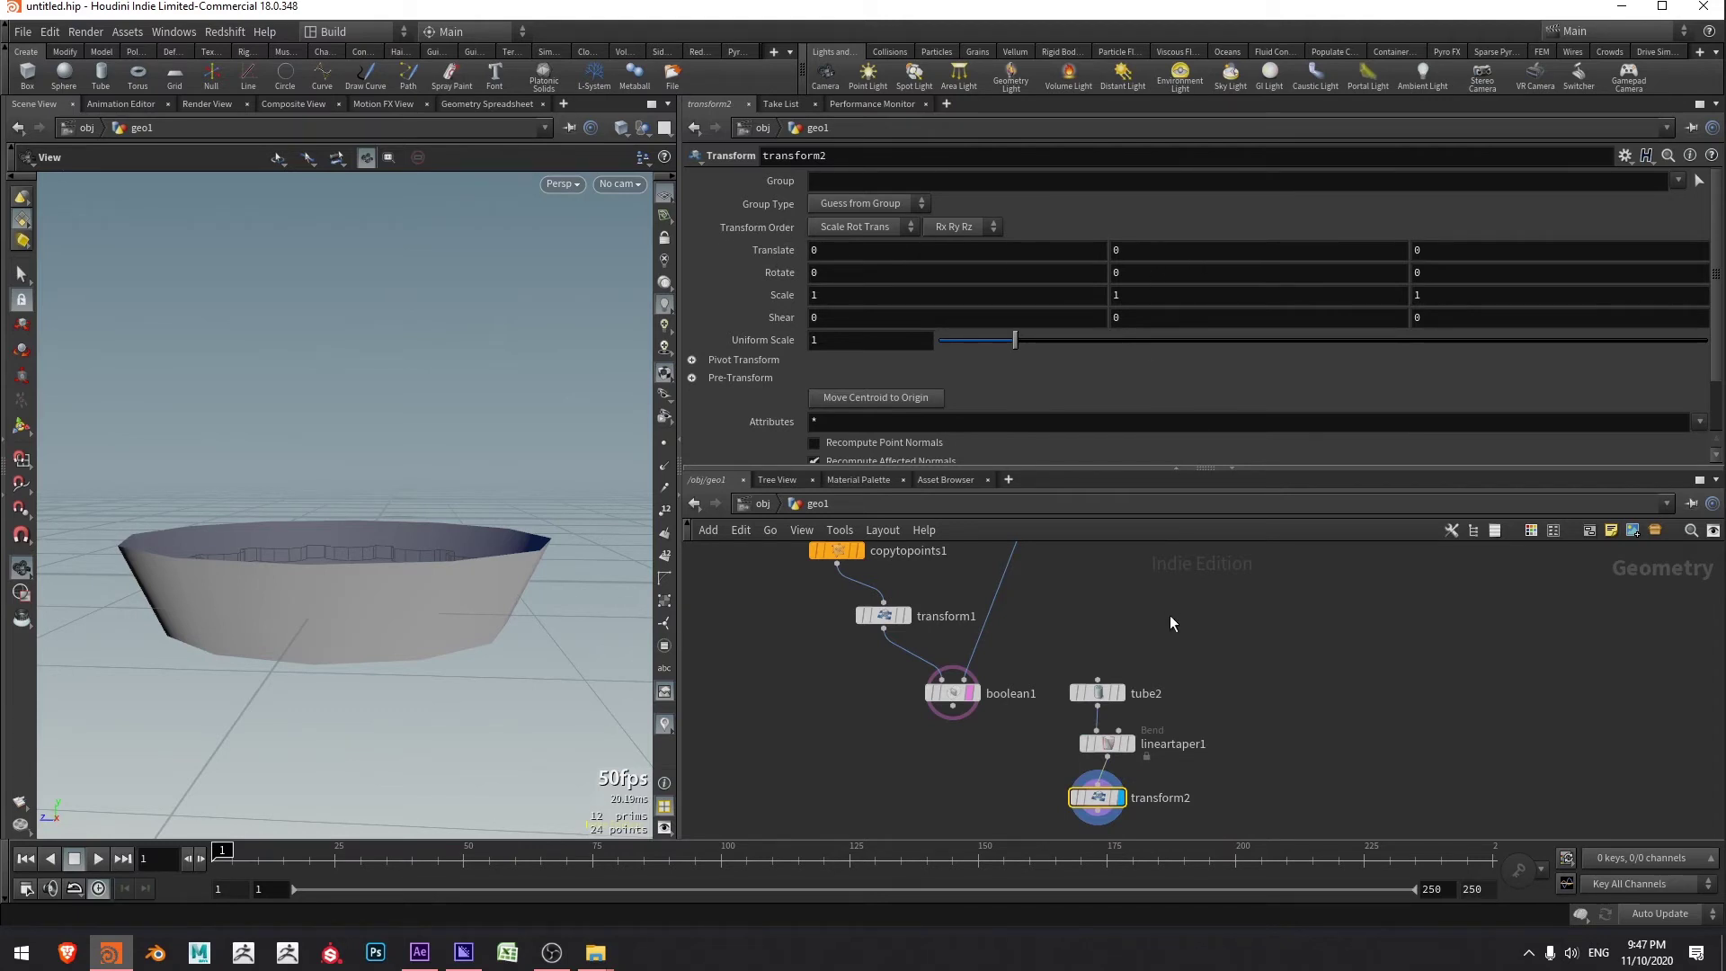
middle_drag(1171, 617, 1155, 719)
drag(1092, 667, 1012, 606)
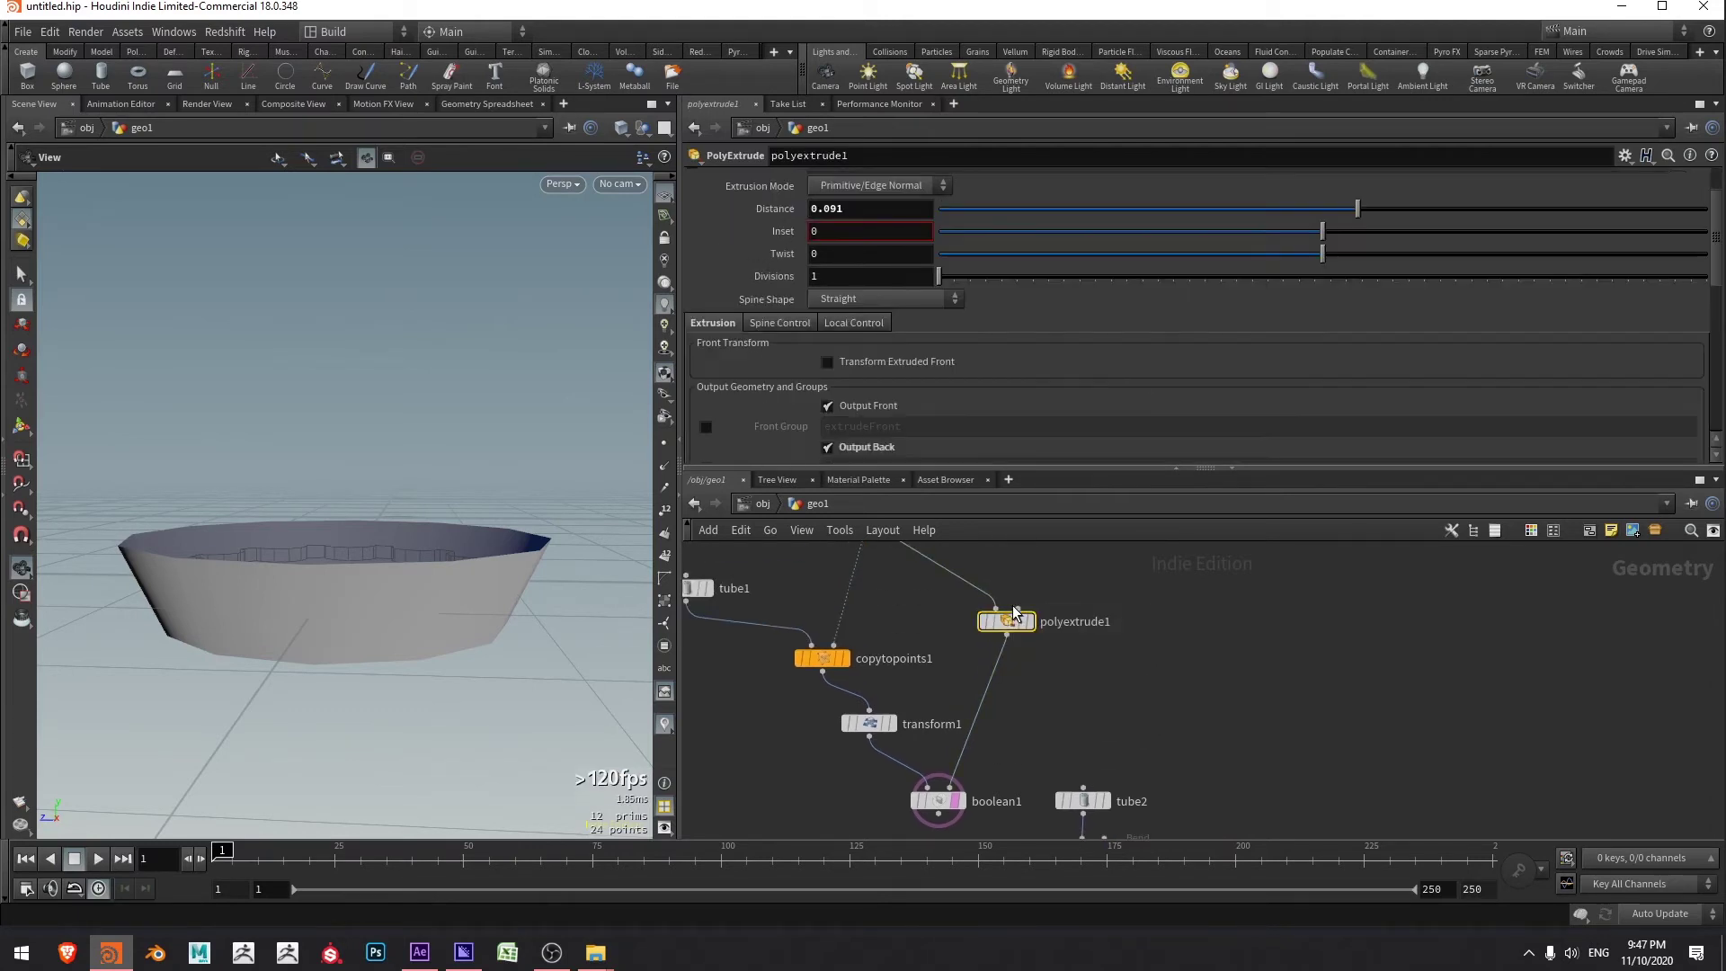
- Copy polyextrude1's Distance and paste it as a relative reference into transform2's Translate Y
right_click(861, 209)
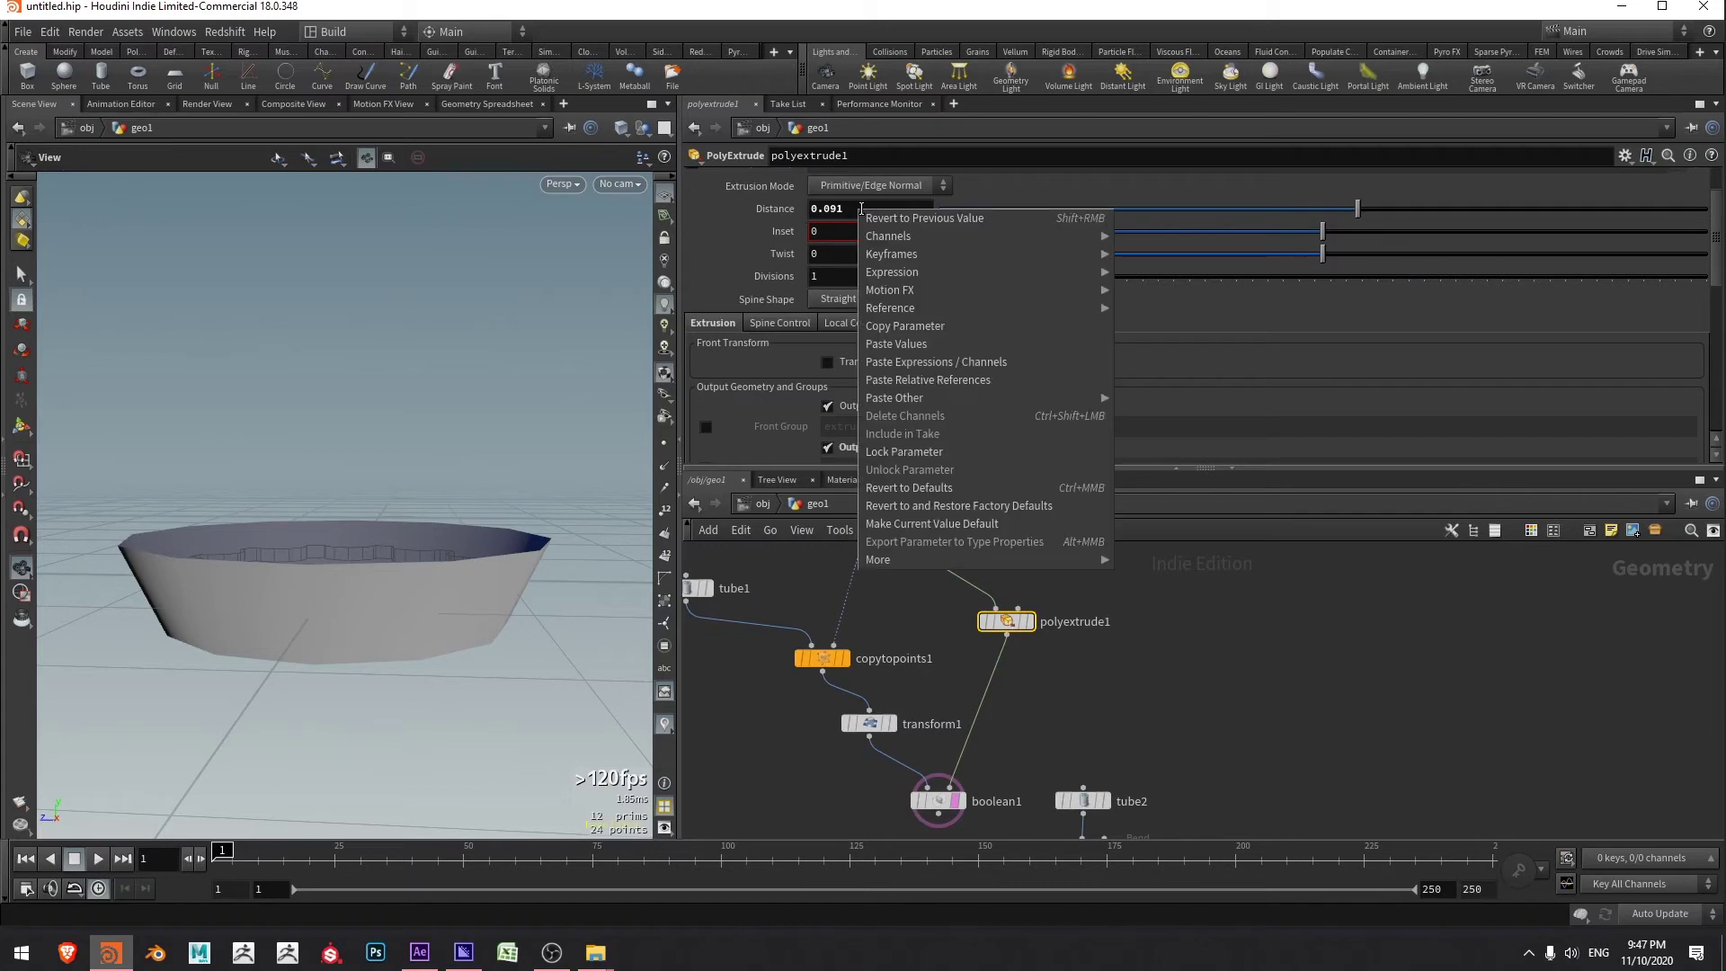
click(910, 325)
middle_drag(1155, 710, 1138, 552)
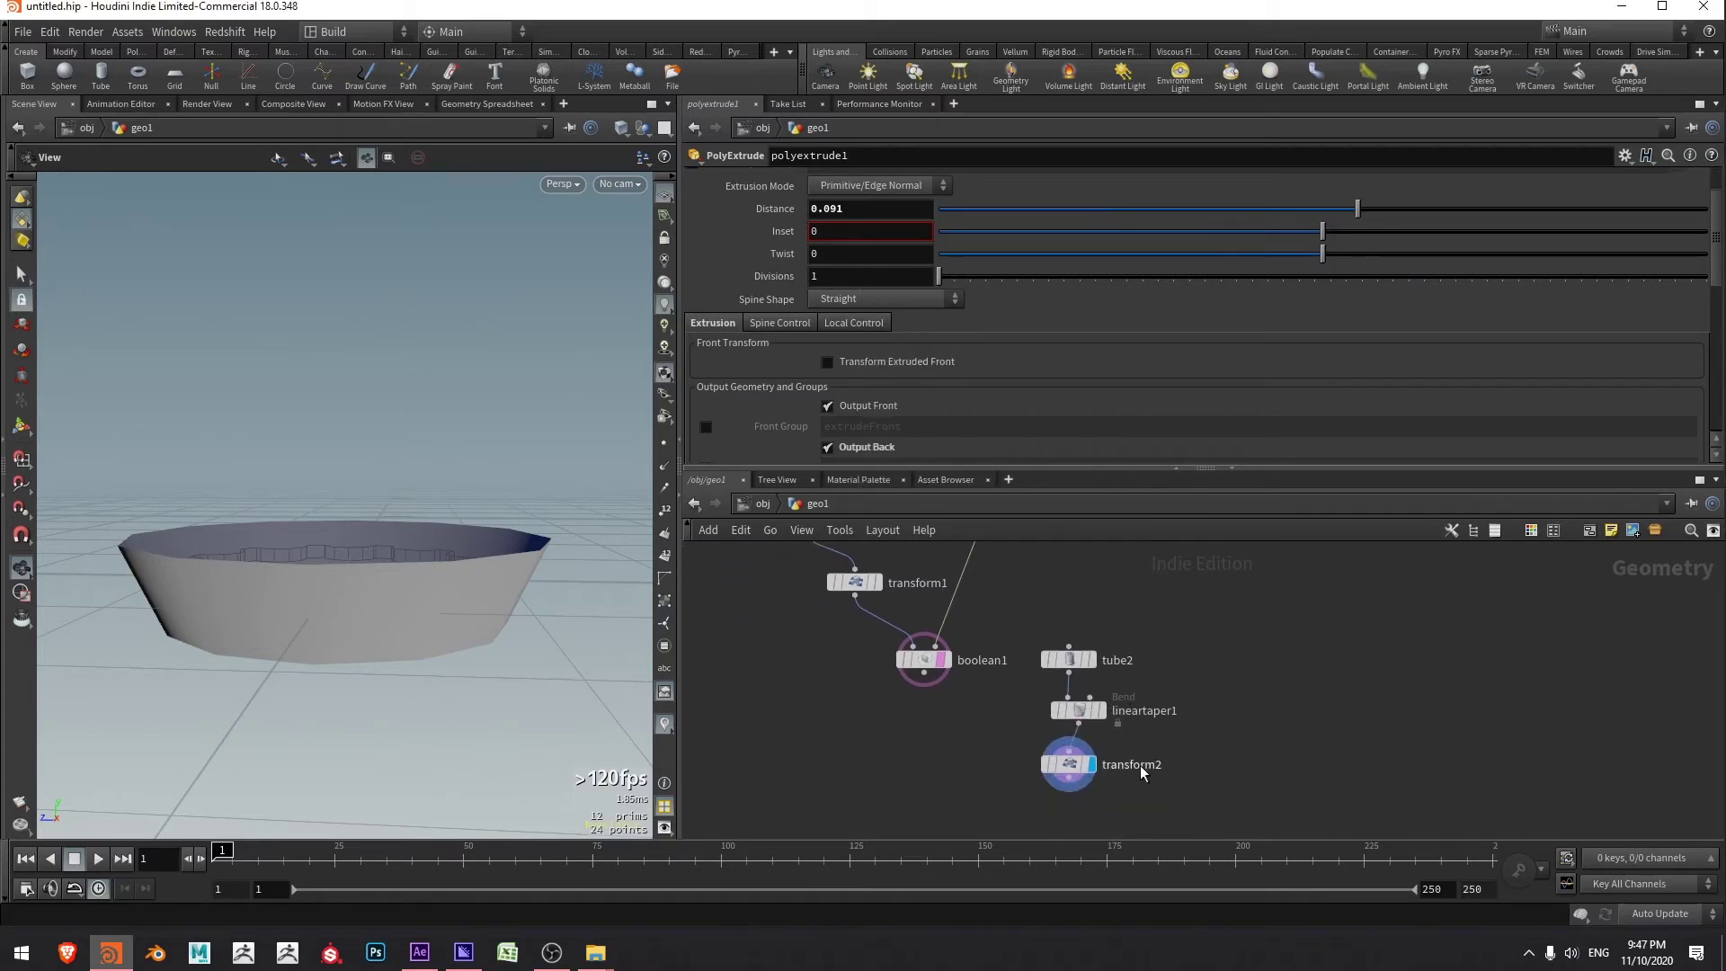
click(1045, 758)
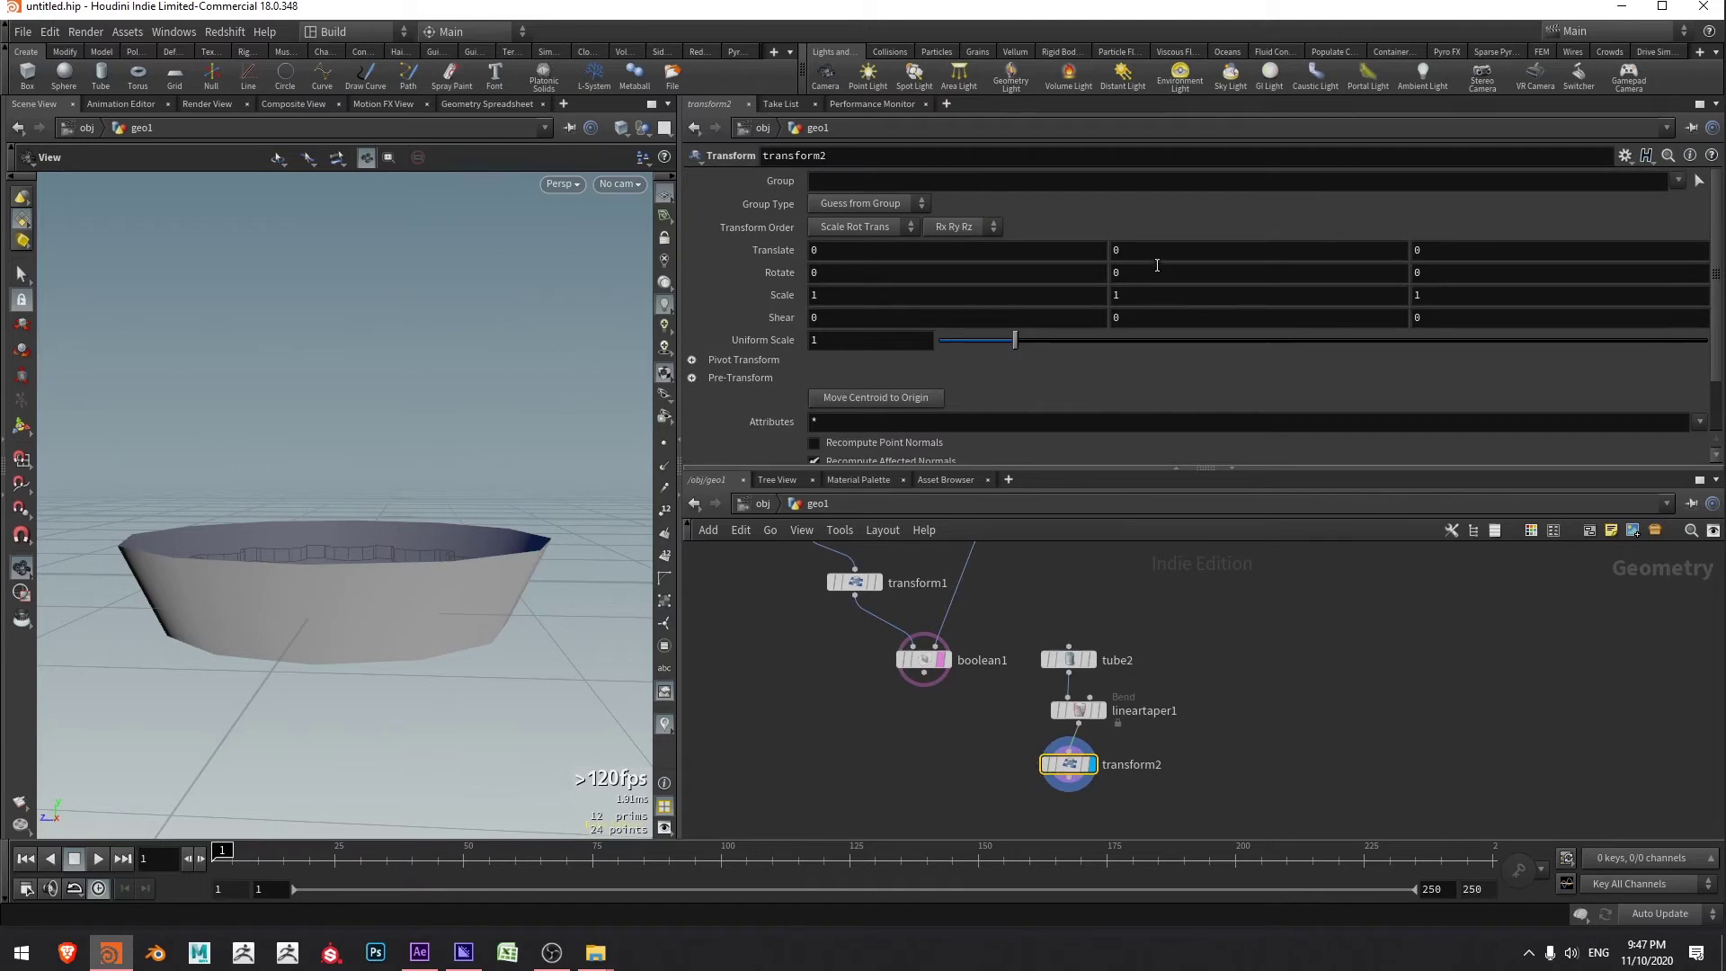
click(1117, 252)
right_click(1118, 251)
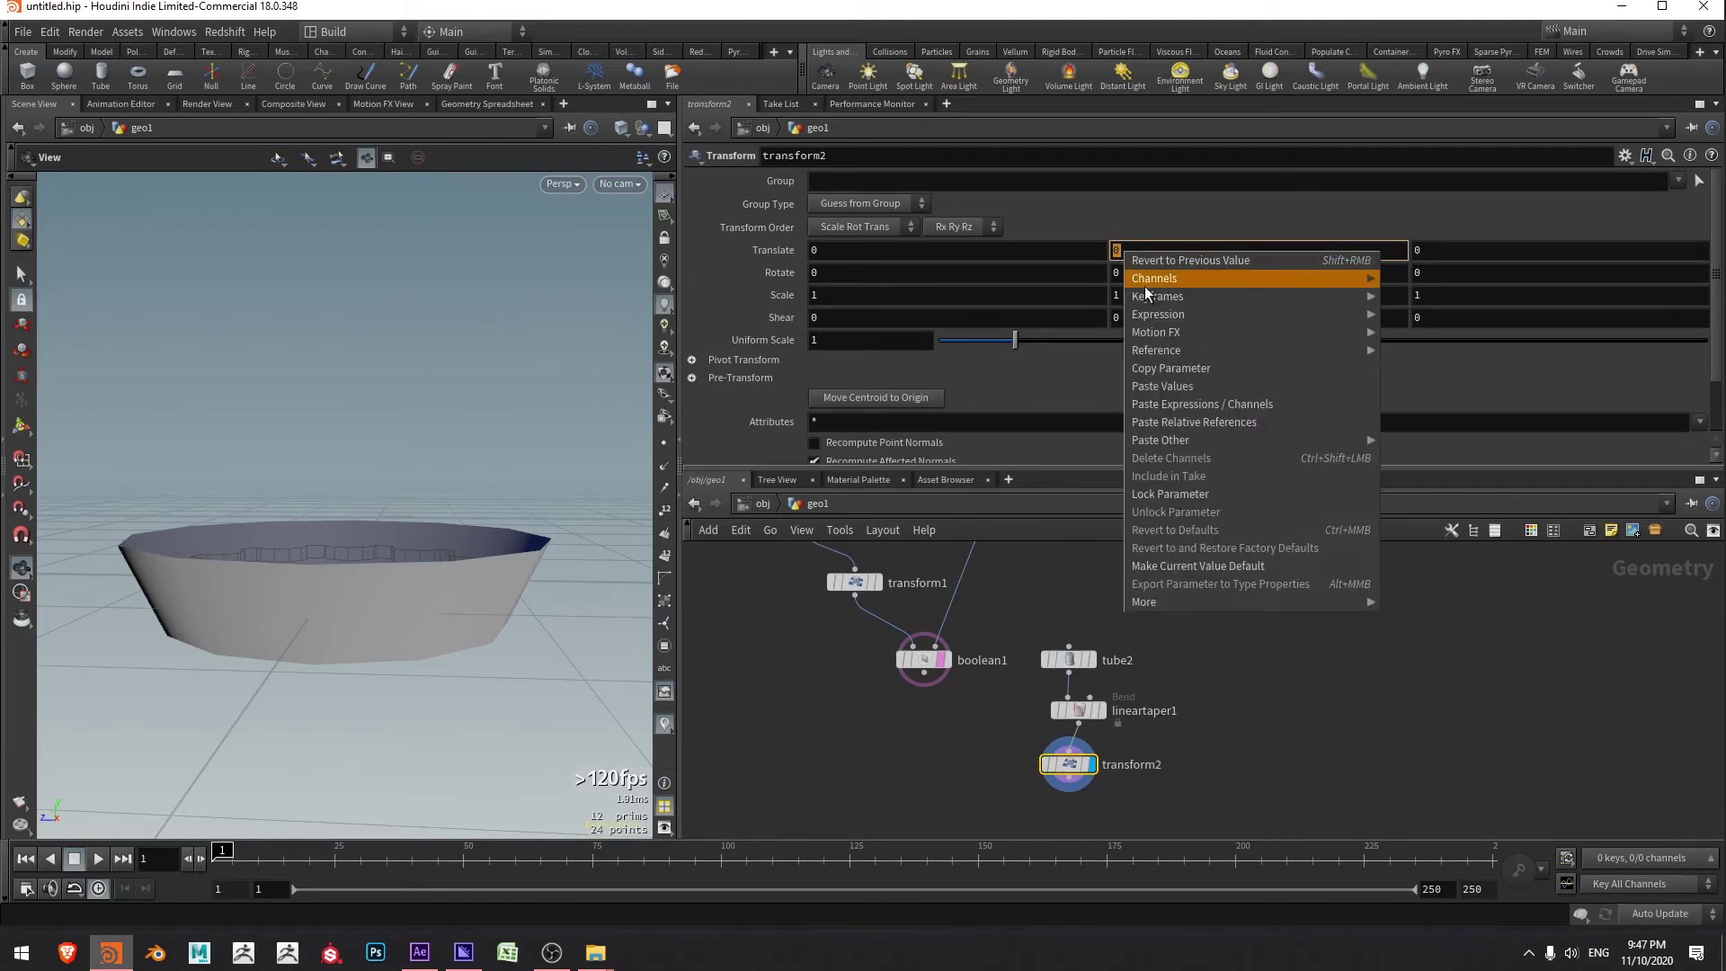
click(1197, 423)
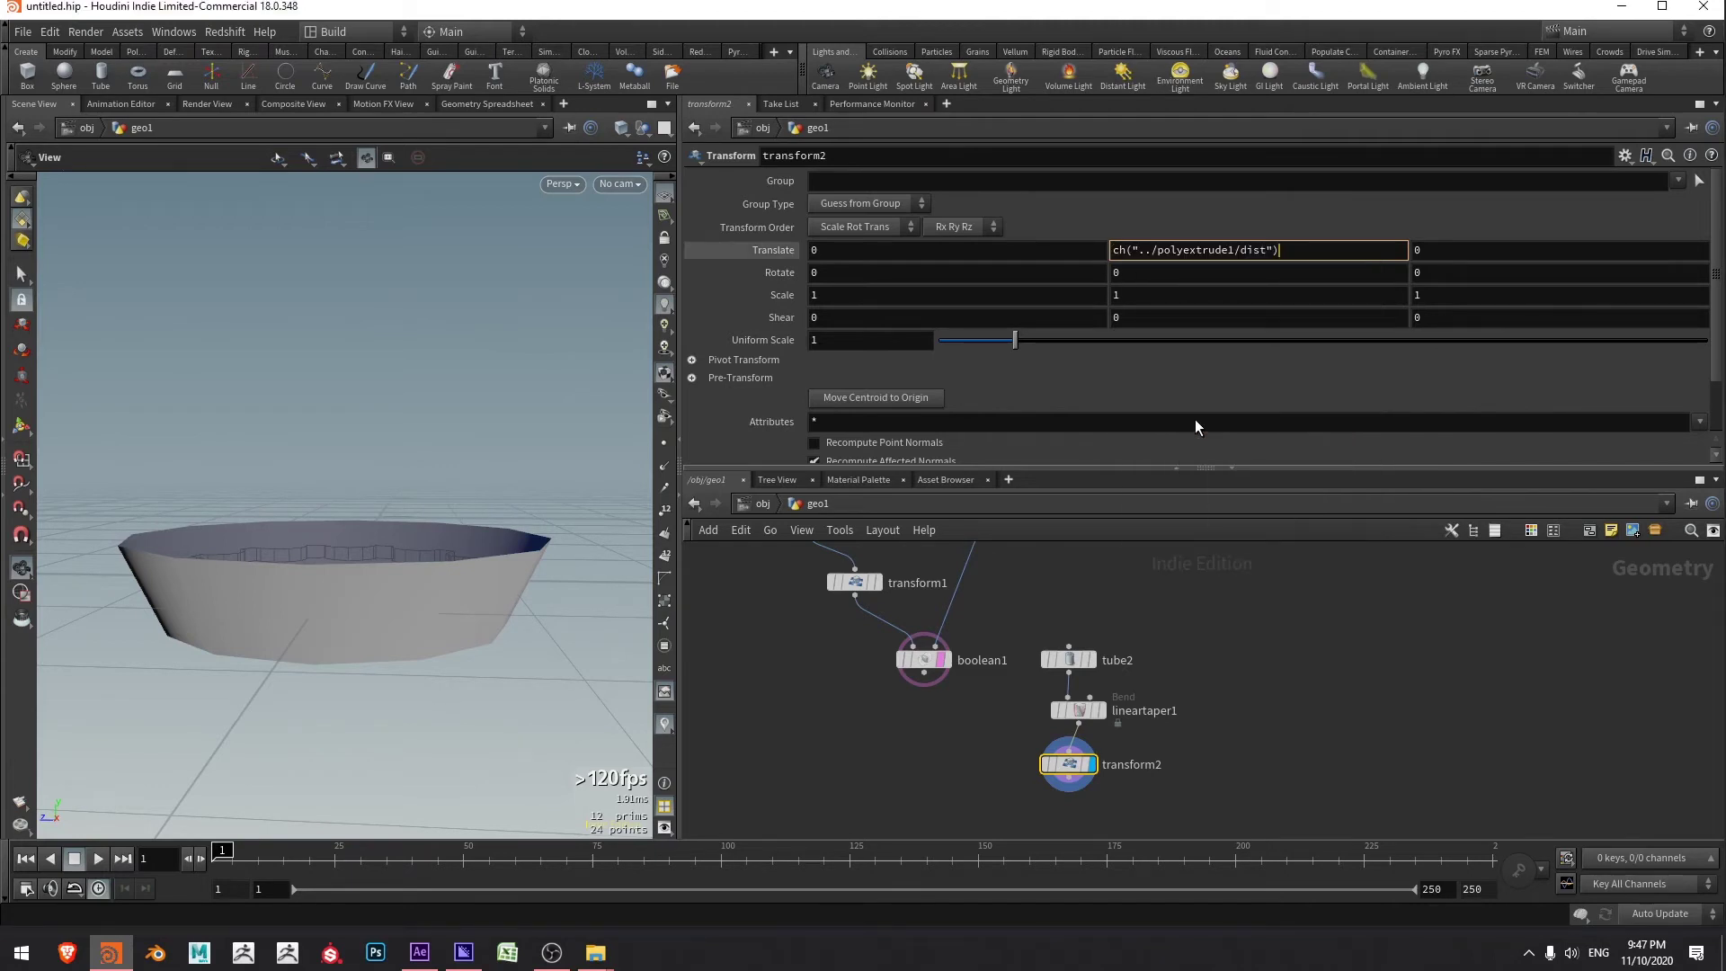
key(Return)
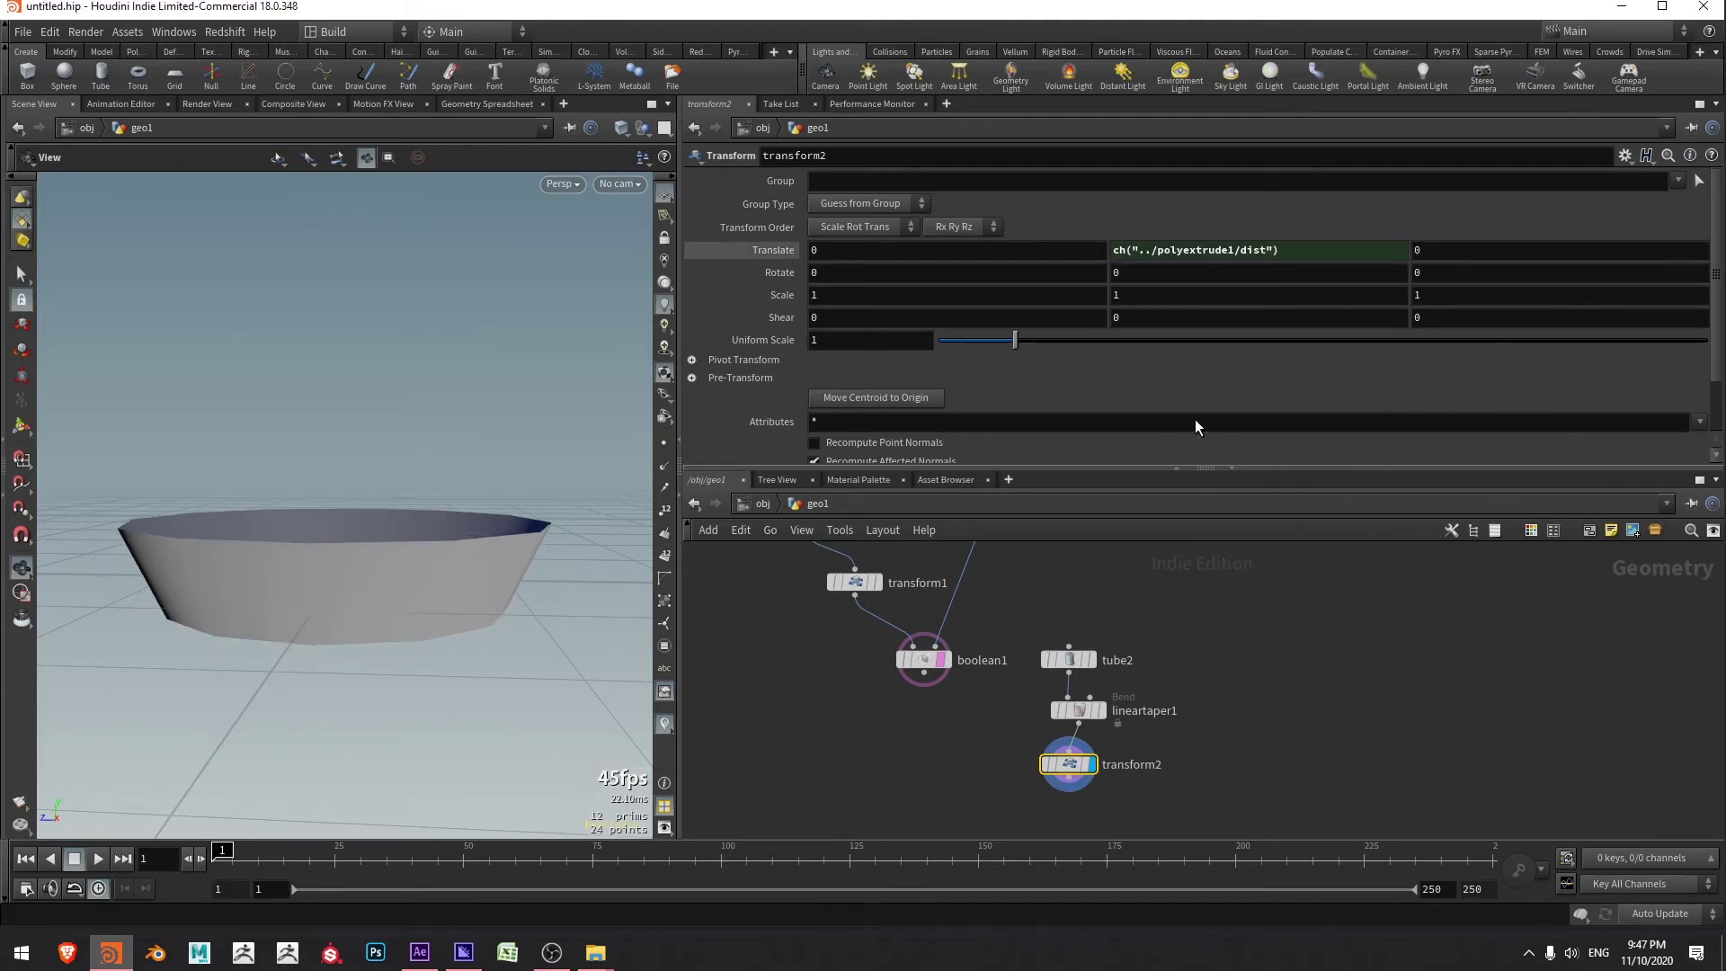
mouse_move(432, 557)
mouse_down()
mouse_move(408, 570)
mouse_move(482, 517)
mouse_move(447, 564)
mouse_up()
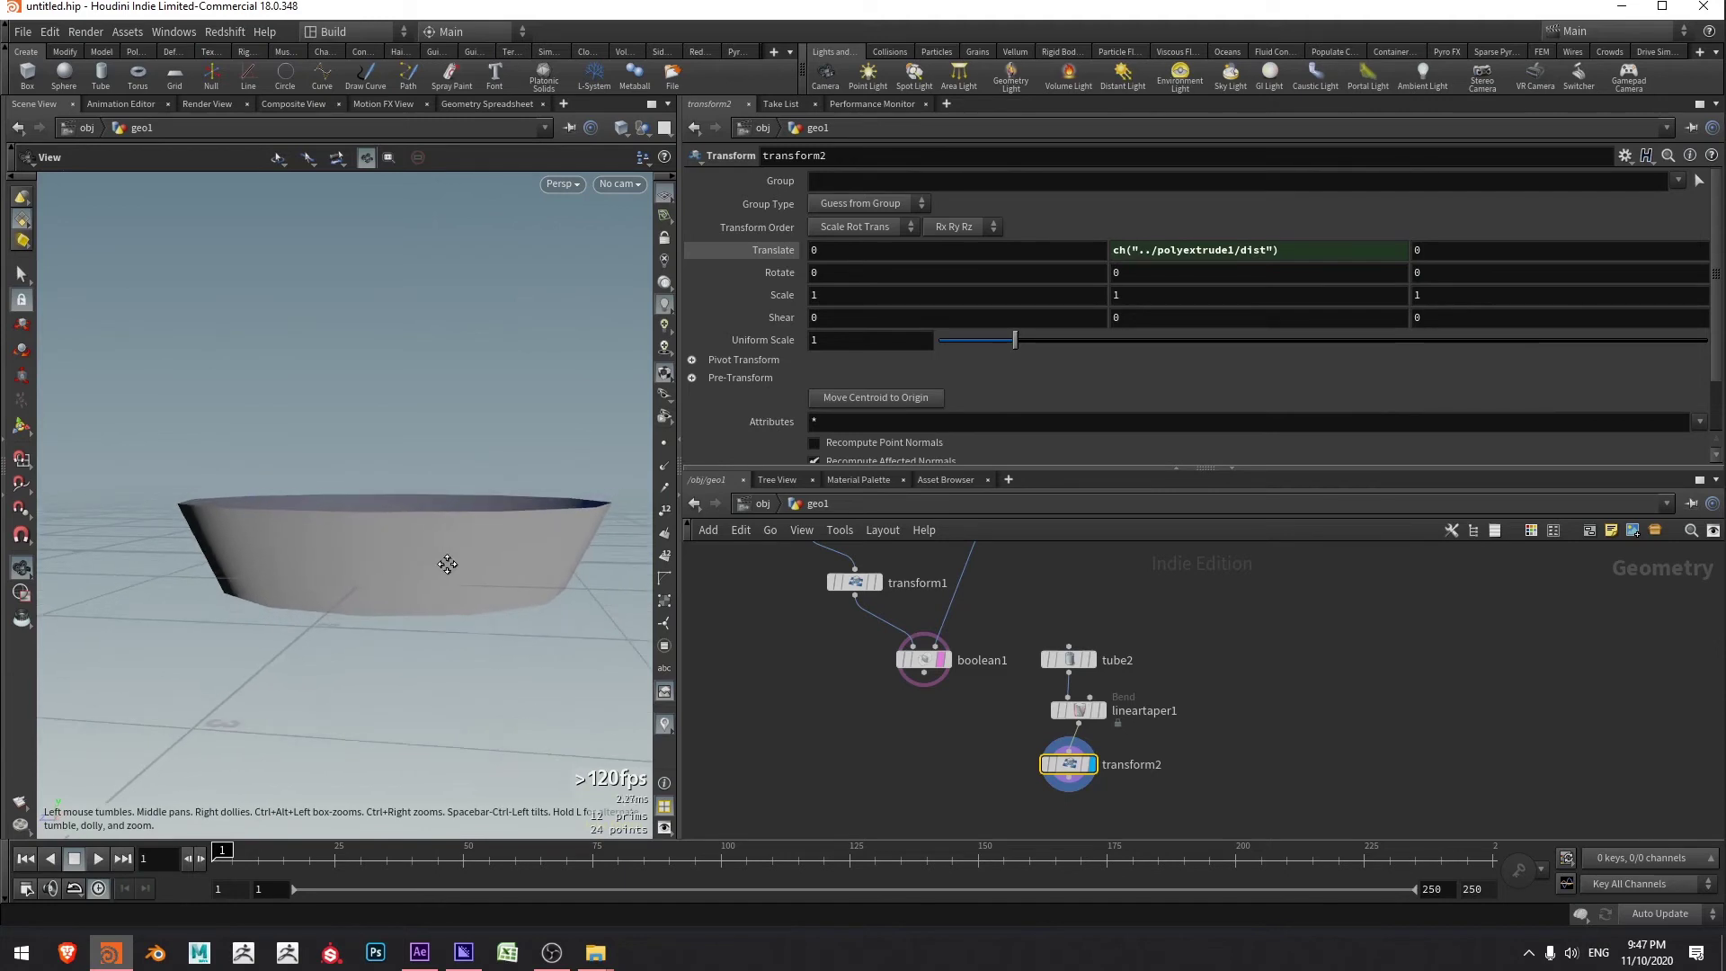
middle_drag(1036, 520, 1023, 645)
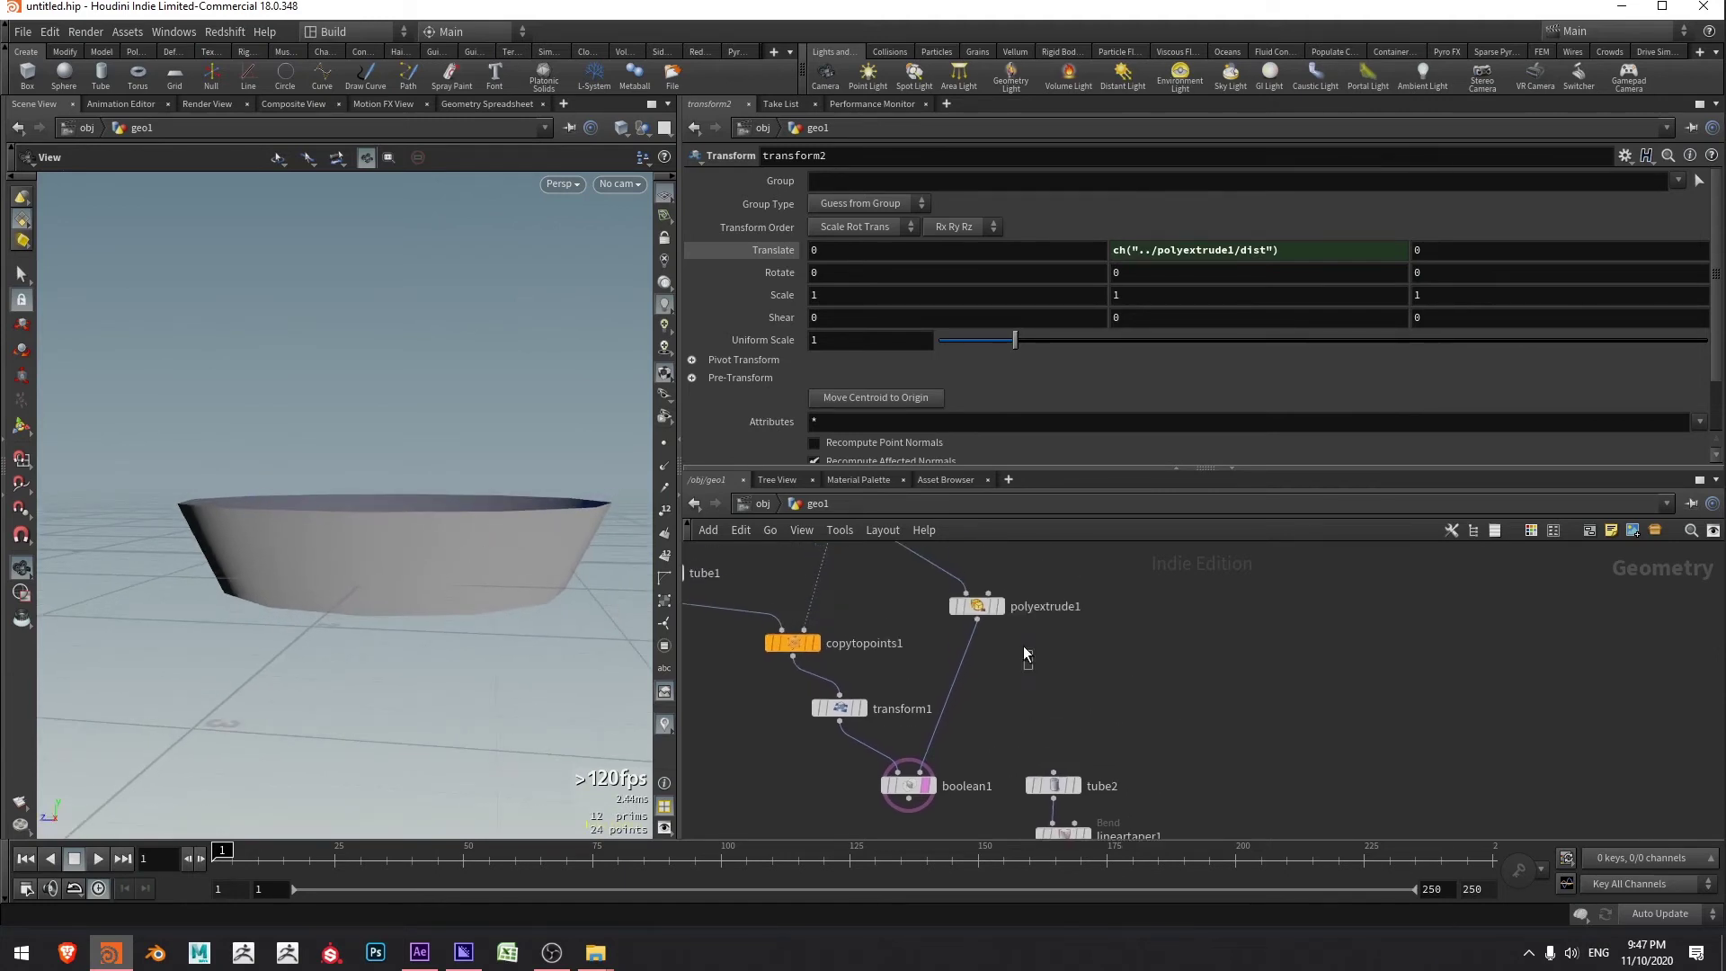
- Raise polyextrude1's Distance to 1.091 and switch the viewport to wireframe
click(985, 606)
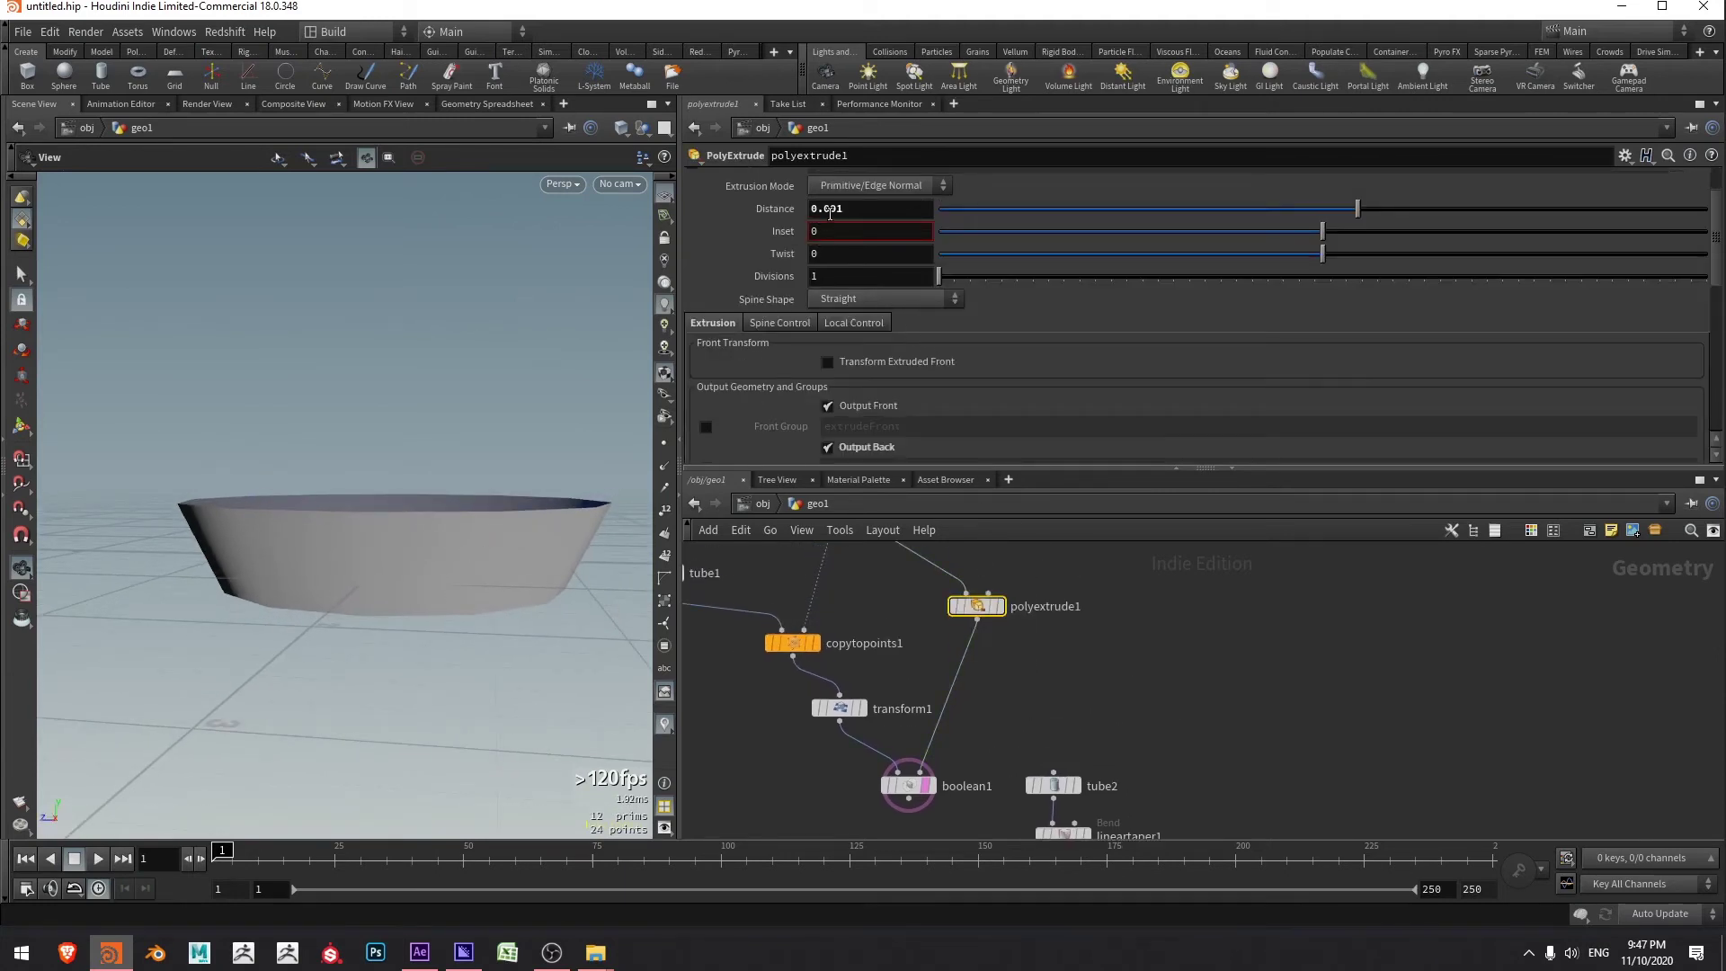
middle_drag(829, 213, 917, 216)
mouse_move(359, 539)
mouse_down()
mouse_move(396, 543)
mouse_move(494, 450)
mouse_move(527, 450)
mouse_move(501, 435)
mouse_up()
key(w)
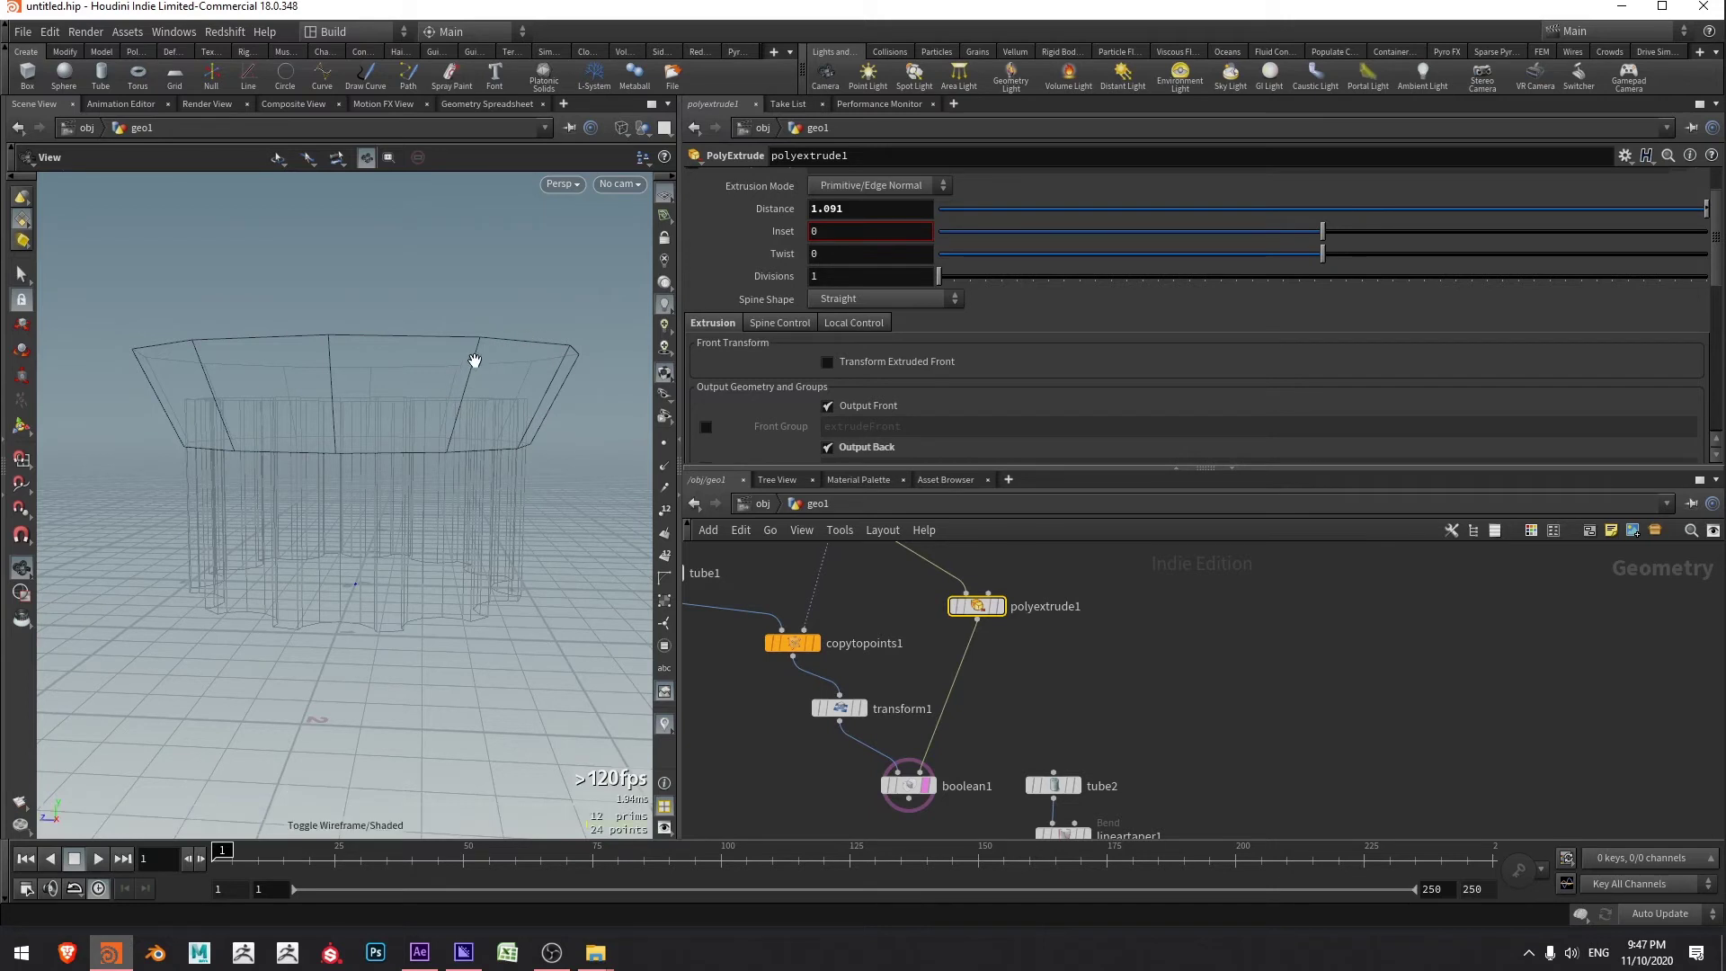
click(1046, 767)
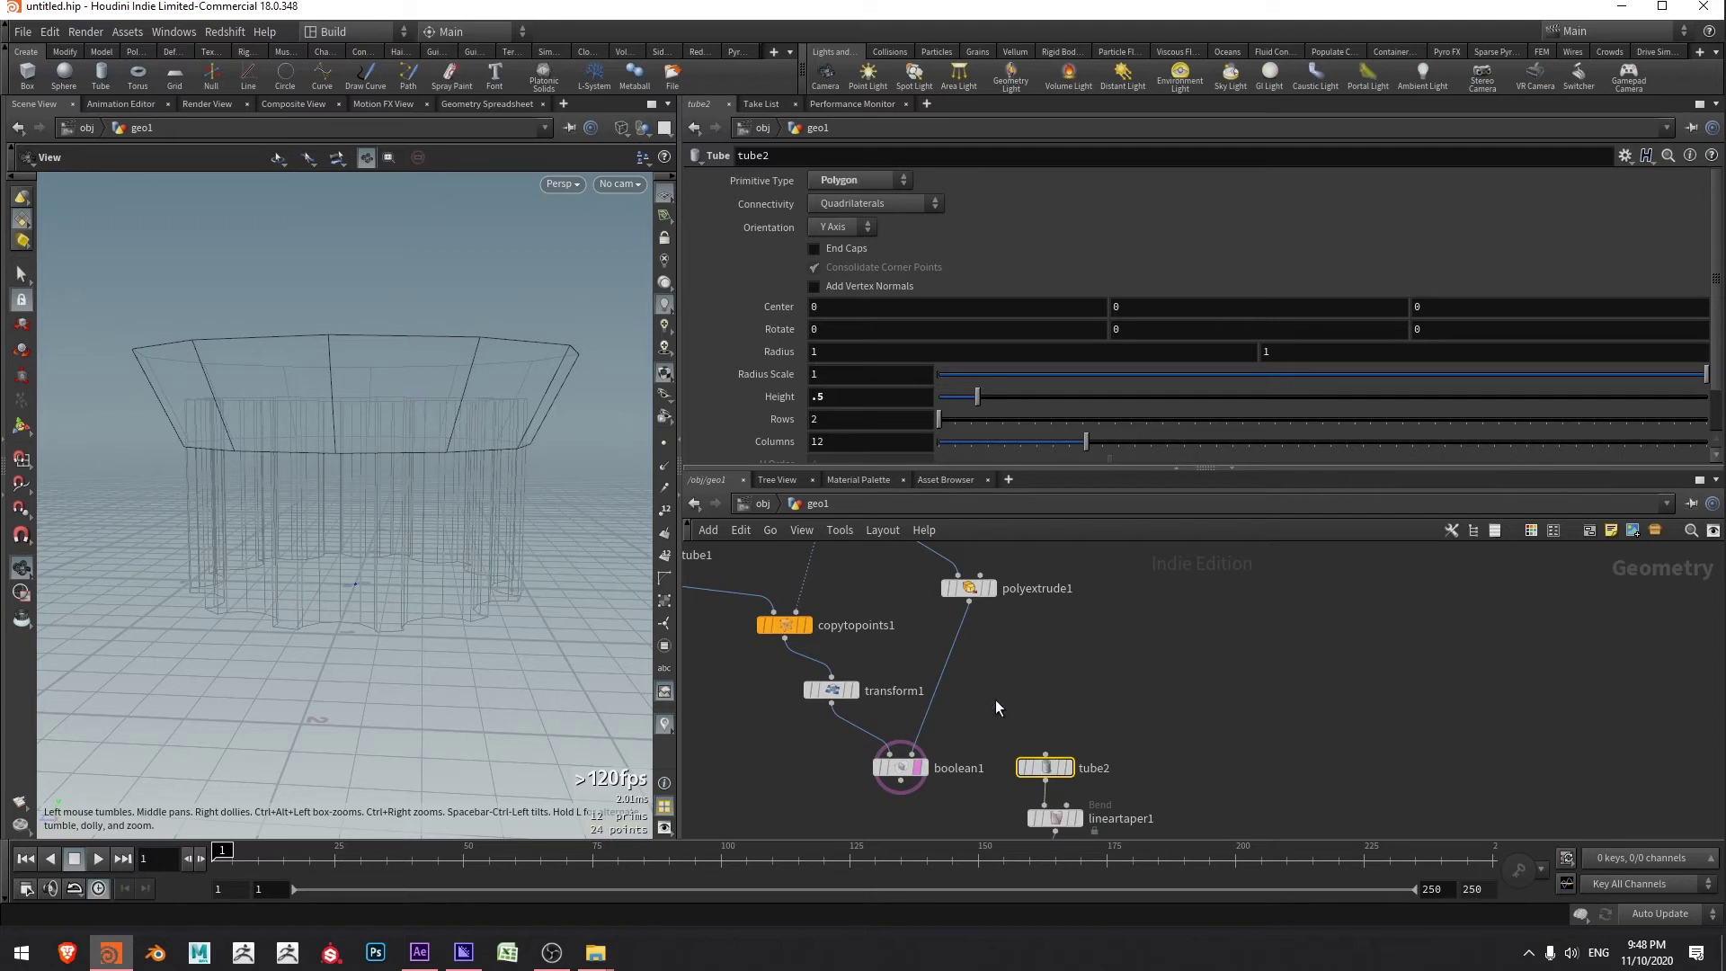
- Set tube2's Height to .5 and copy that parameter
middle_drag(1130, 737, 1114, 691)
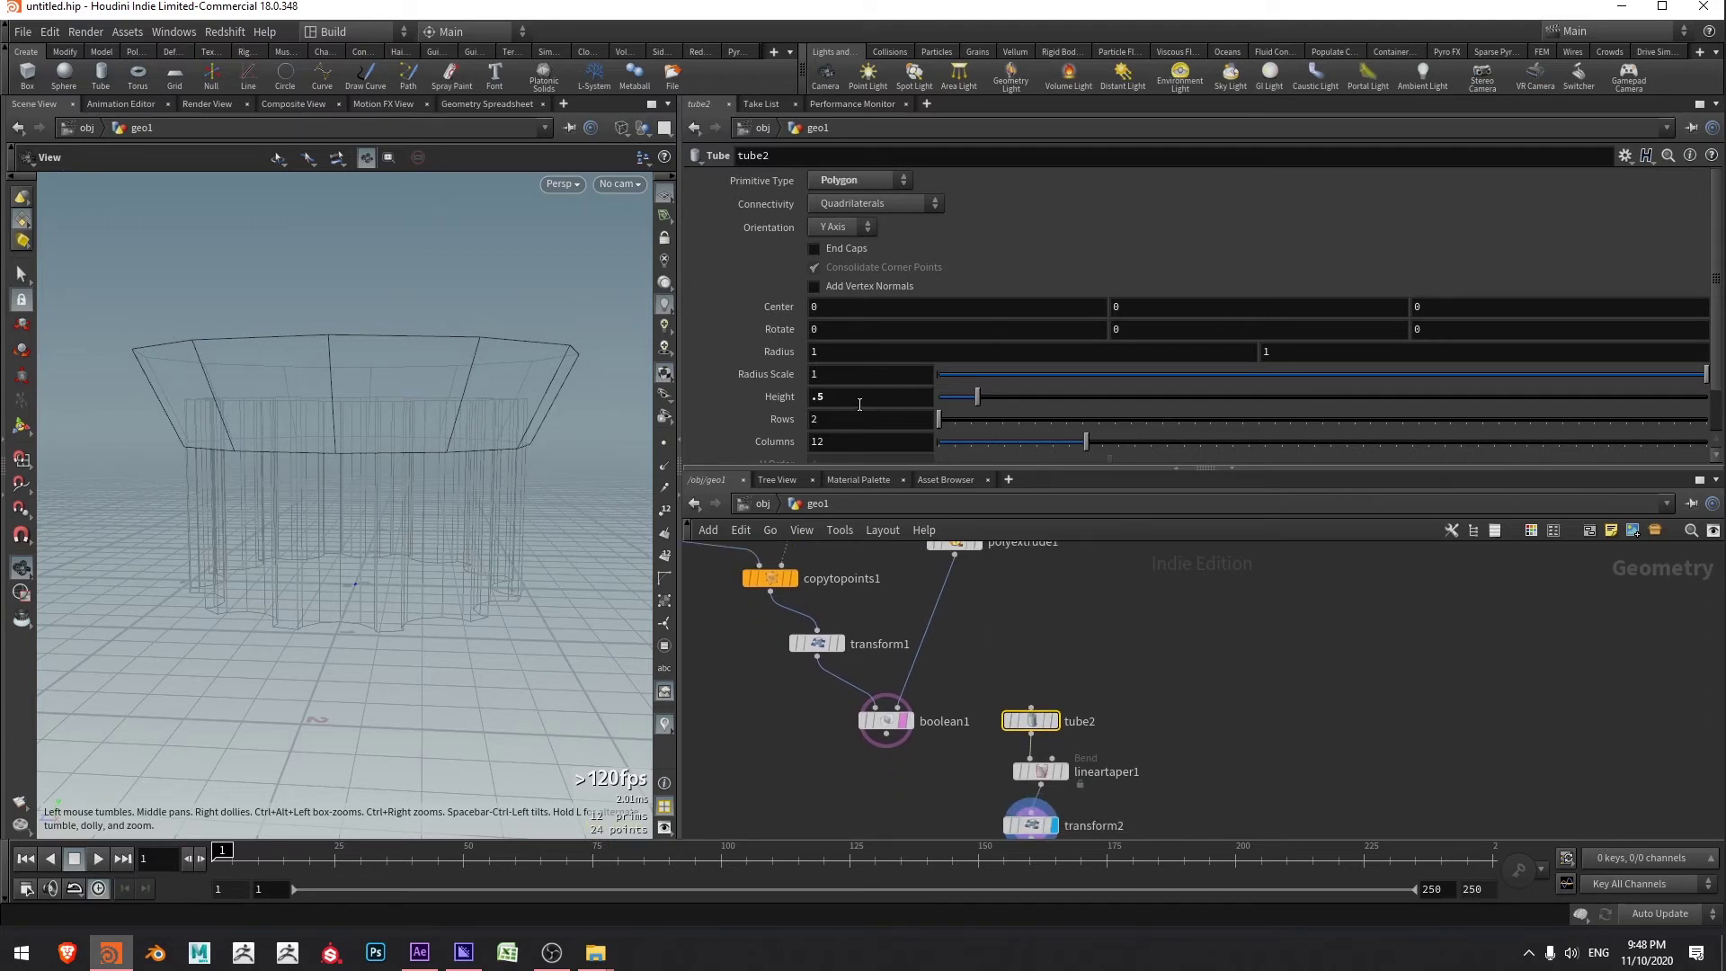
click(820, 396)
text(.5)
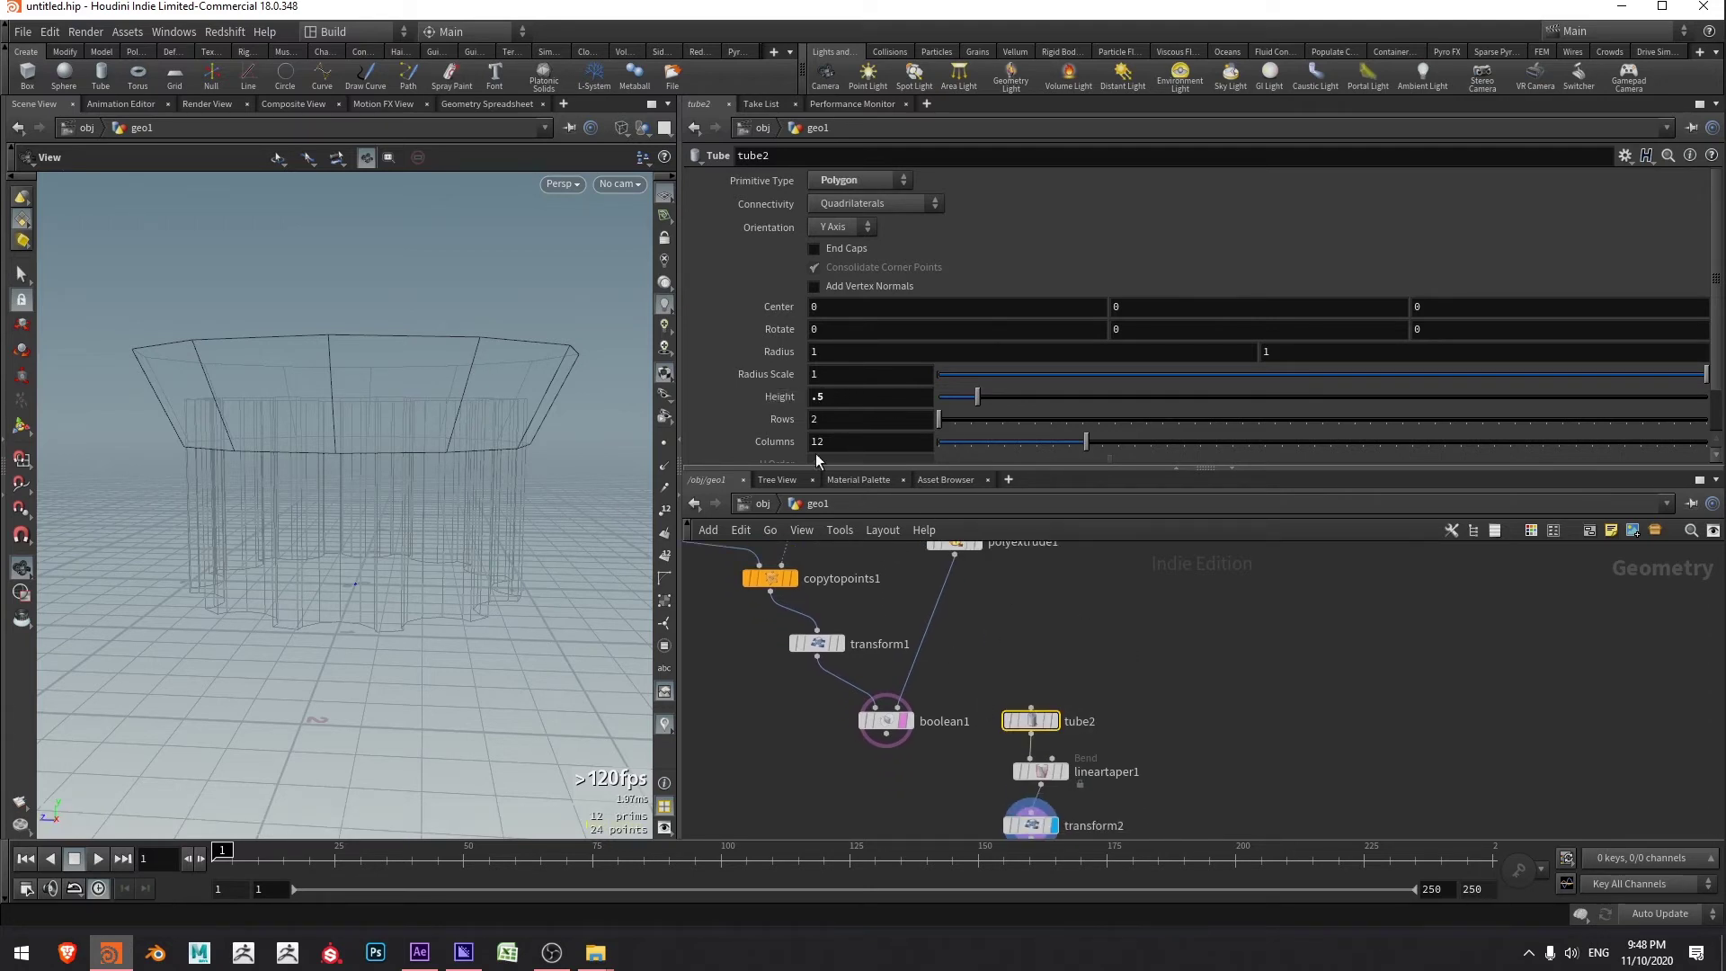
right_click(836, 397)
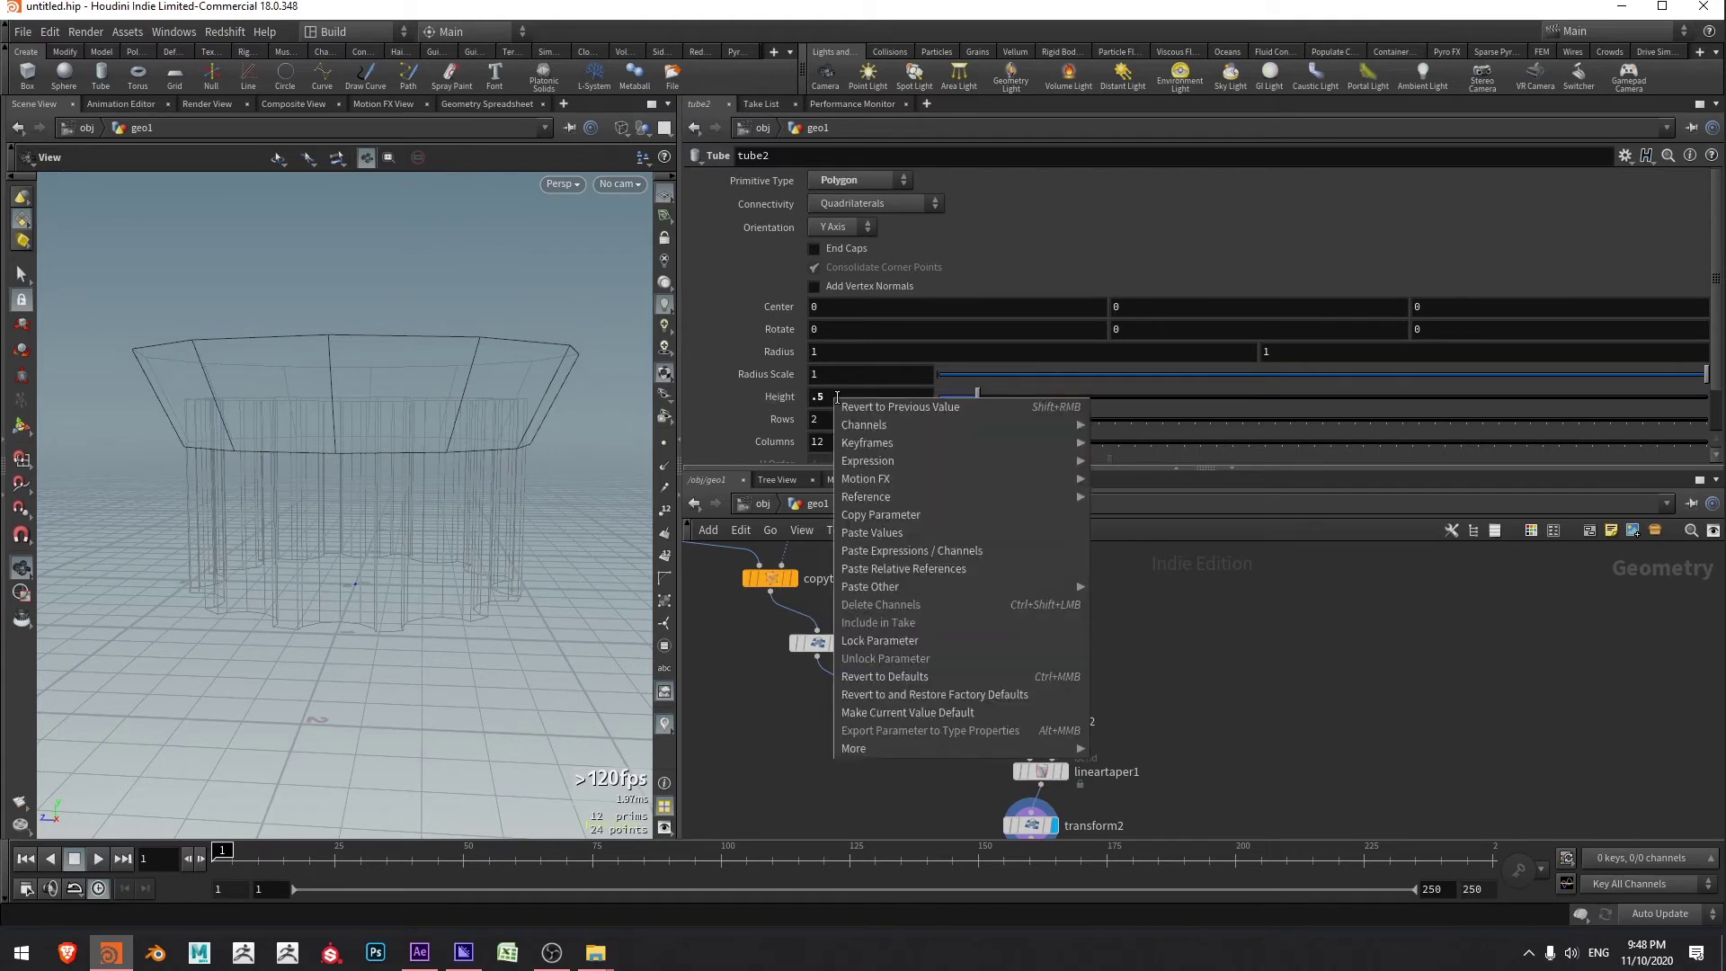
click(876, 514)
- Append + ch("../tube2/height") to transform2's Translate Y expression
middle_drag(1181, 711, 1197, 623)
click(1050, 735)
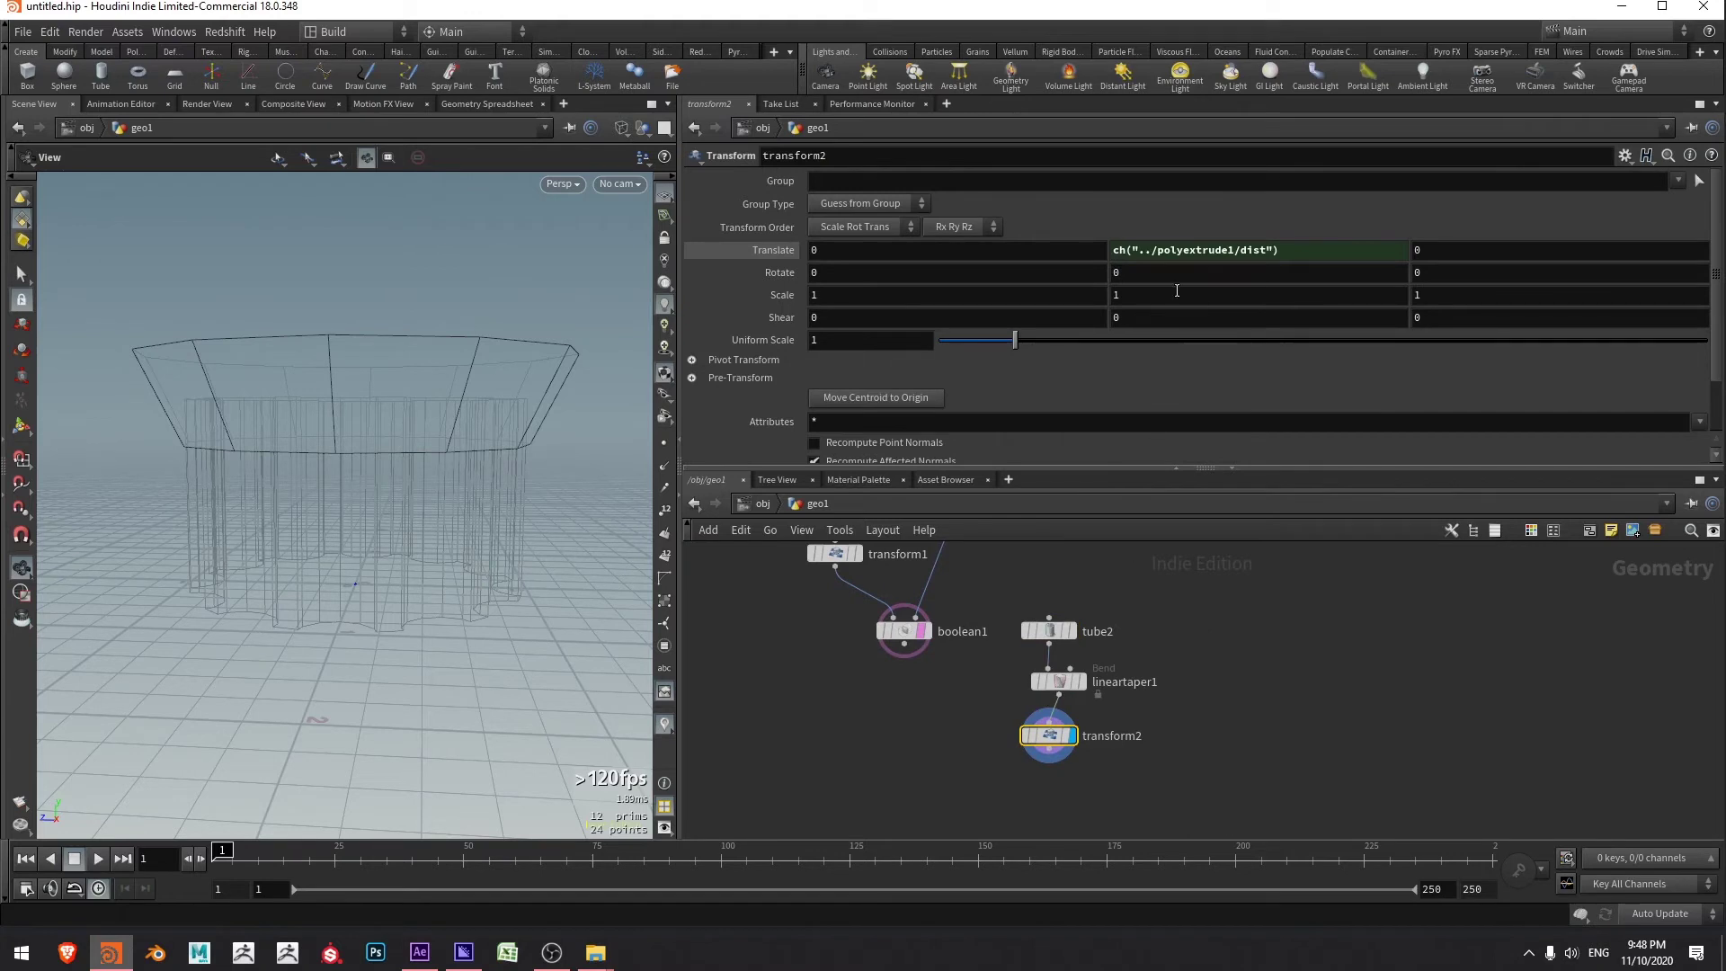
click(1293, 244)
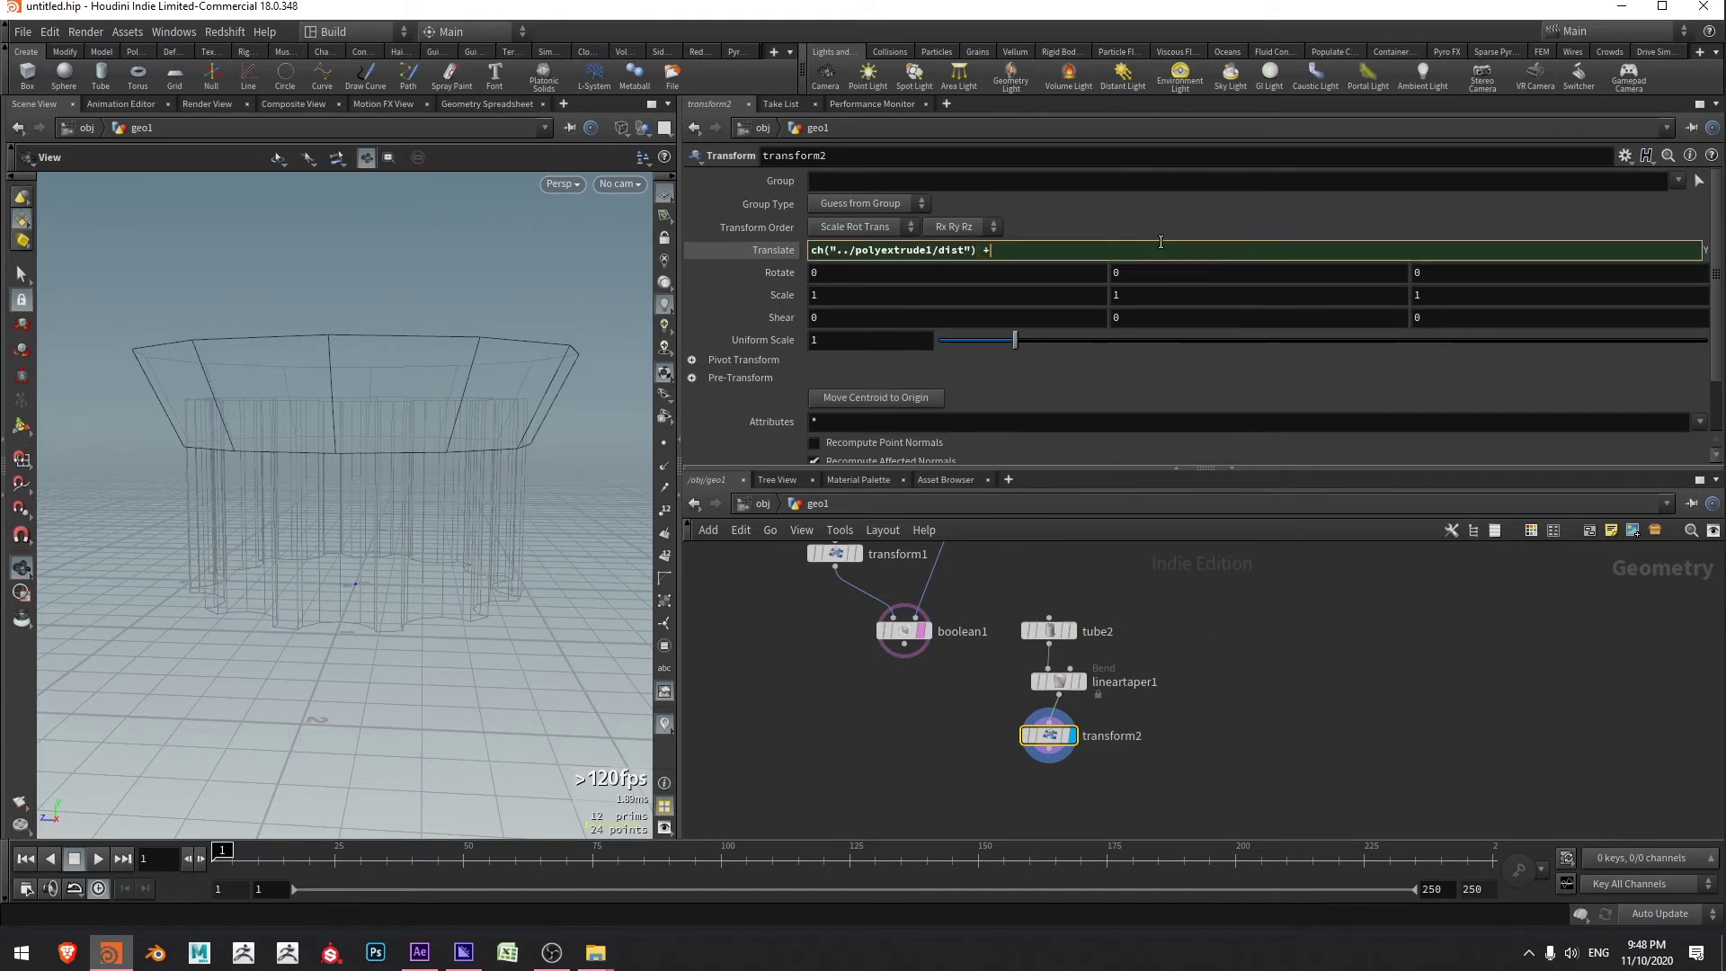
right_click(1028, 251)
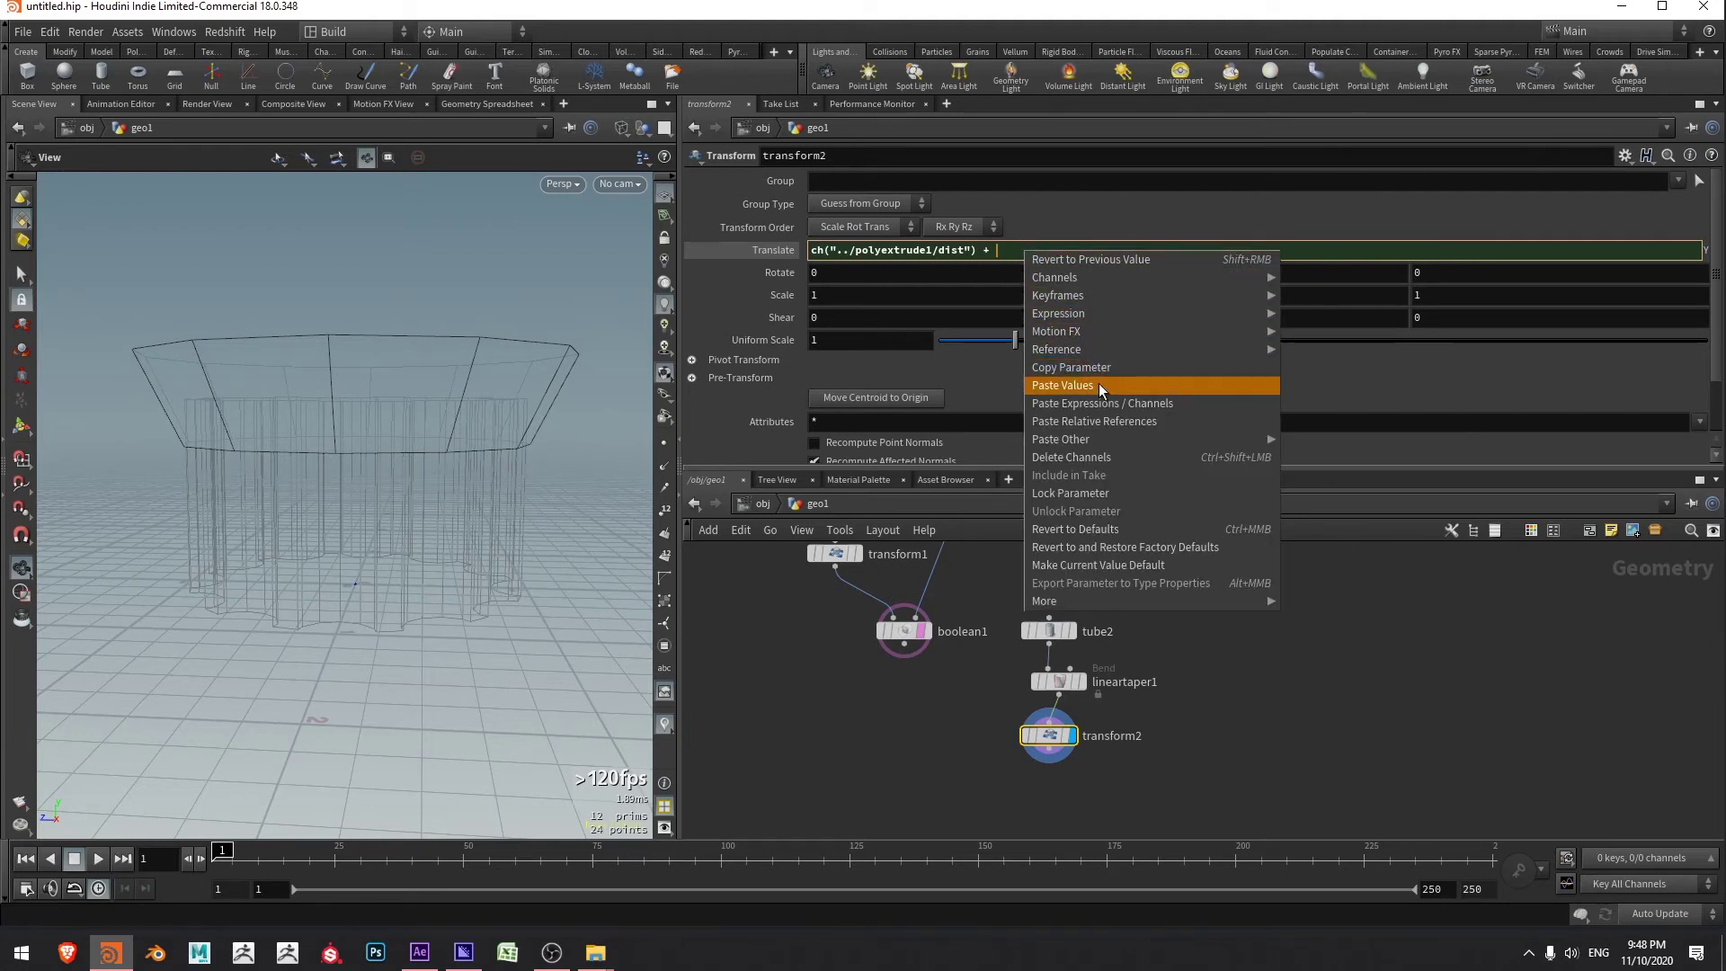
click(1125, 423)
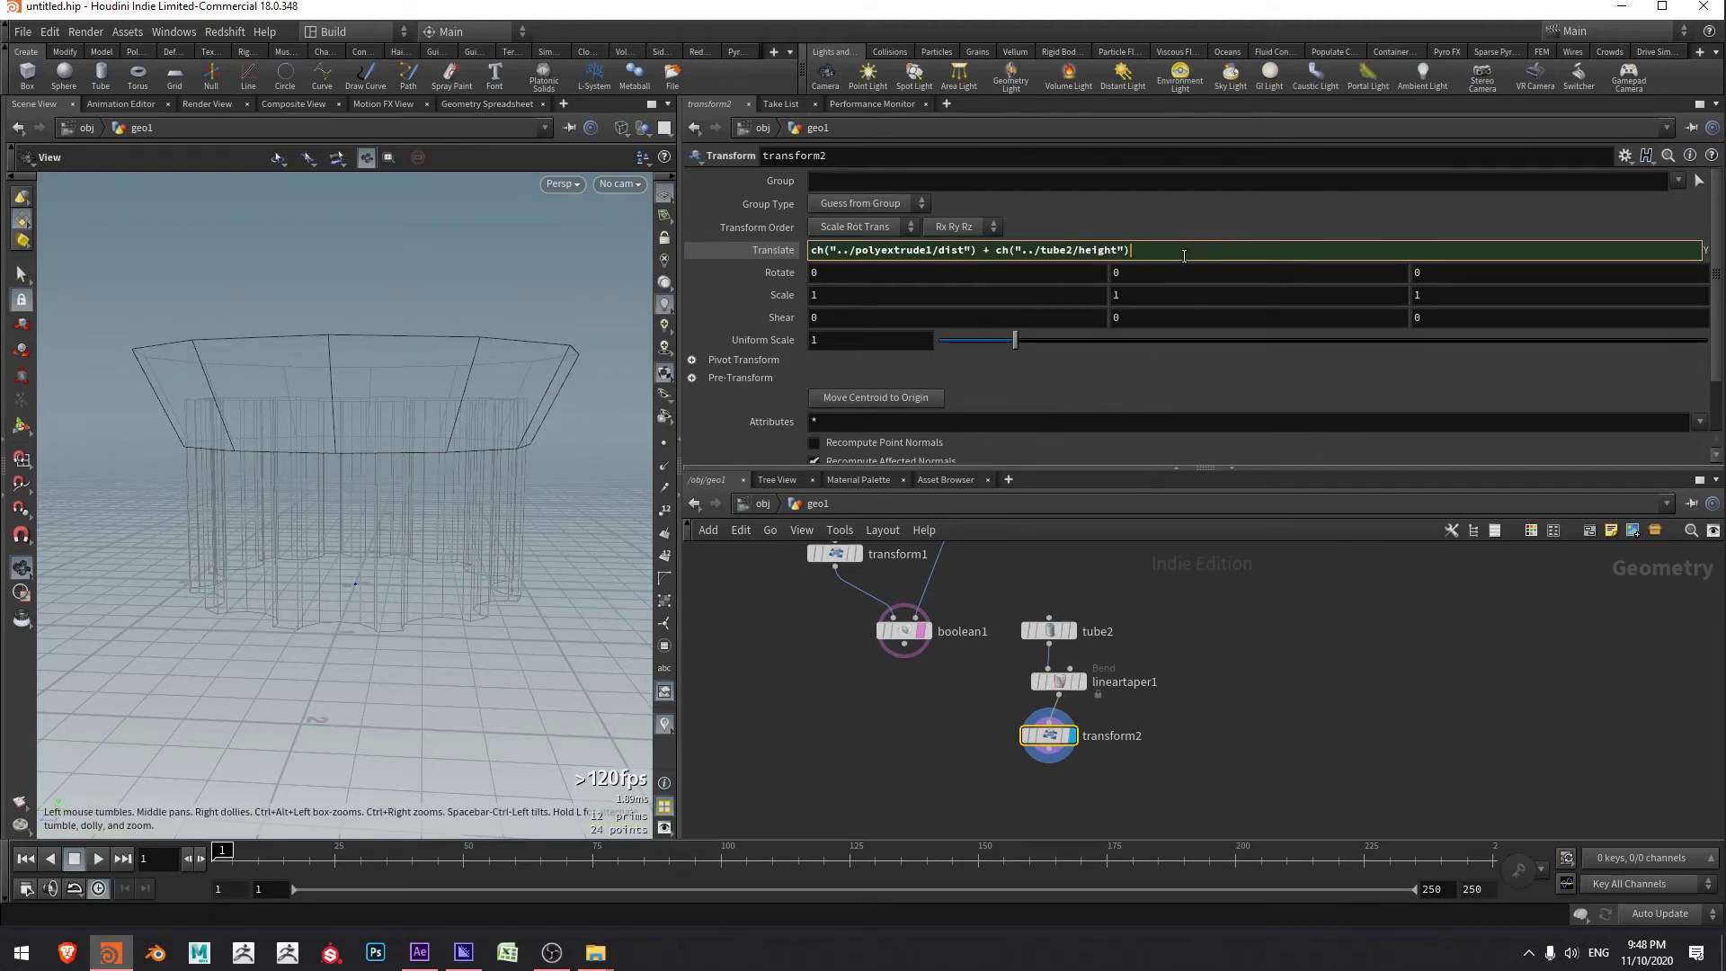
key(Return)
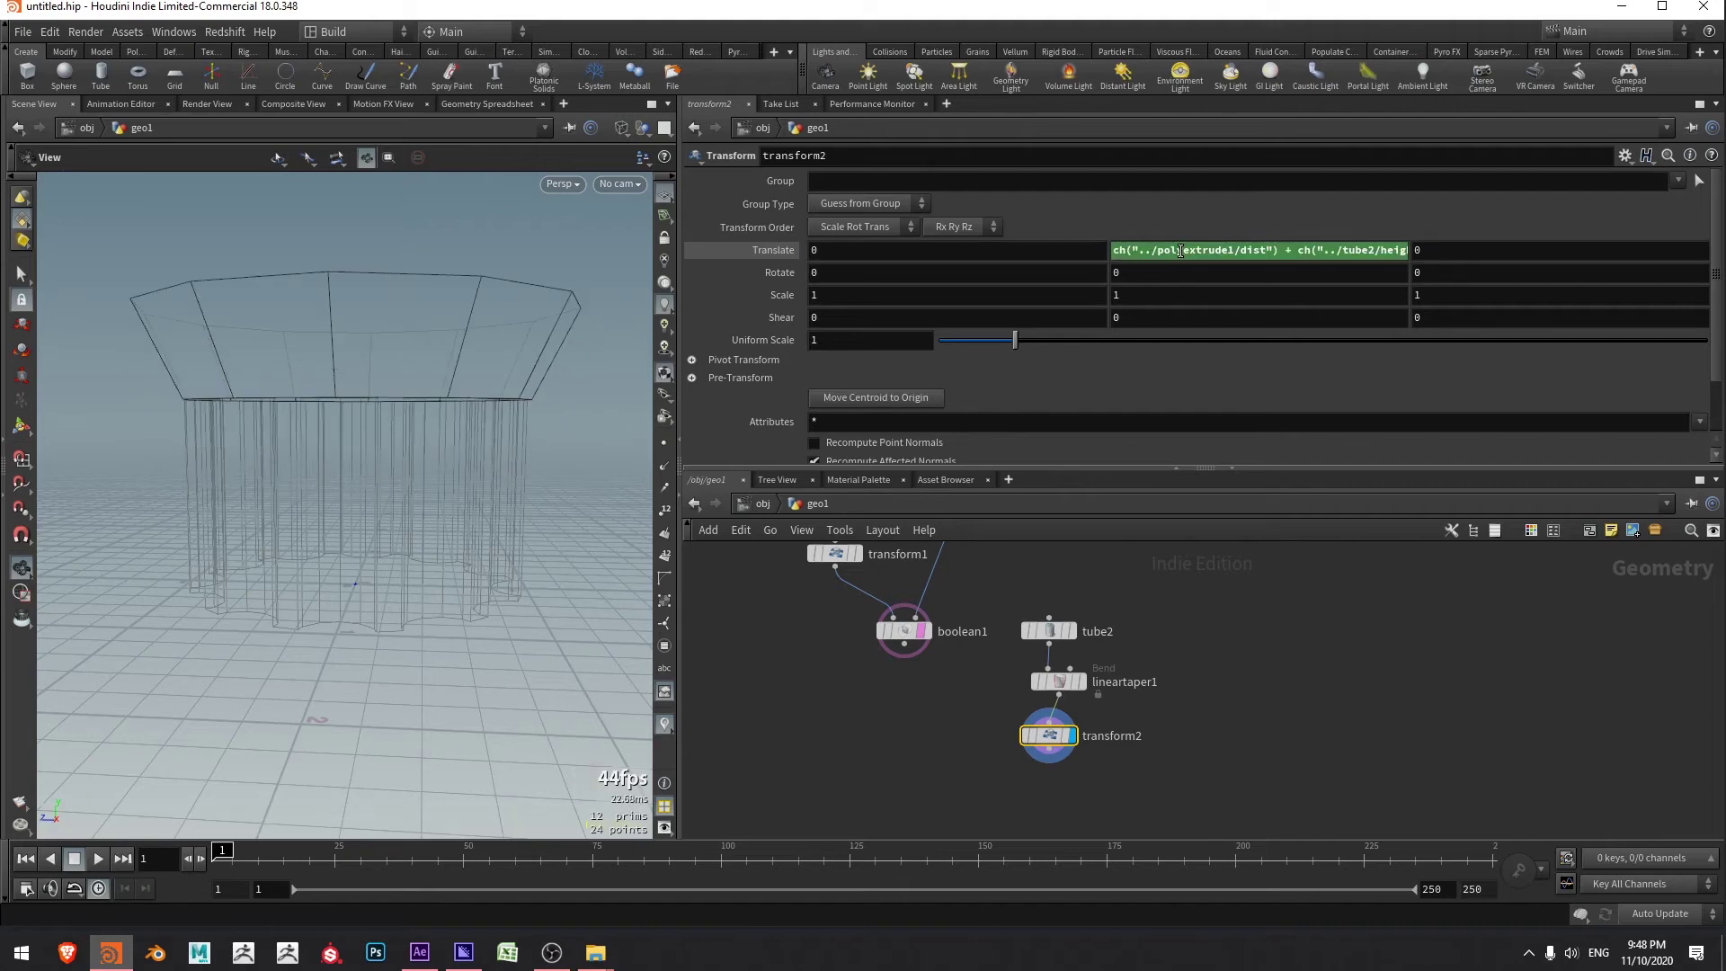
- Return the viewport to shaded and reframe the view around the raised bowl
mouse_move(306, 423)
mouse_down()
mouse_move(332, 462)
mouse_move(457, 480)
mouse_up()
scroll(990, 786, down, 3)
scroll(1041, 725, down, 2)
key(w)
middle_drag(1169, 651, 1171, 686)
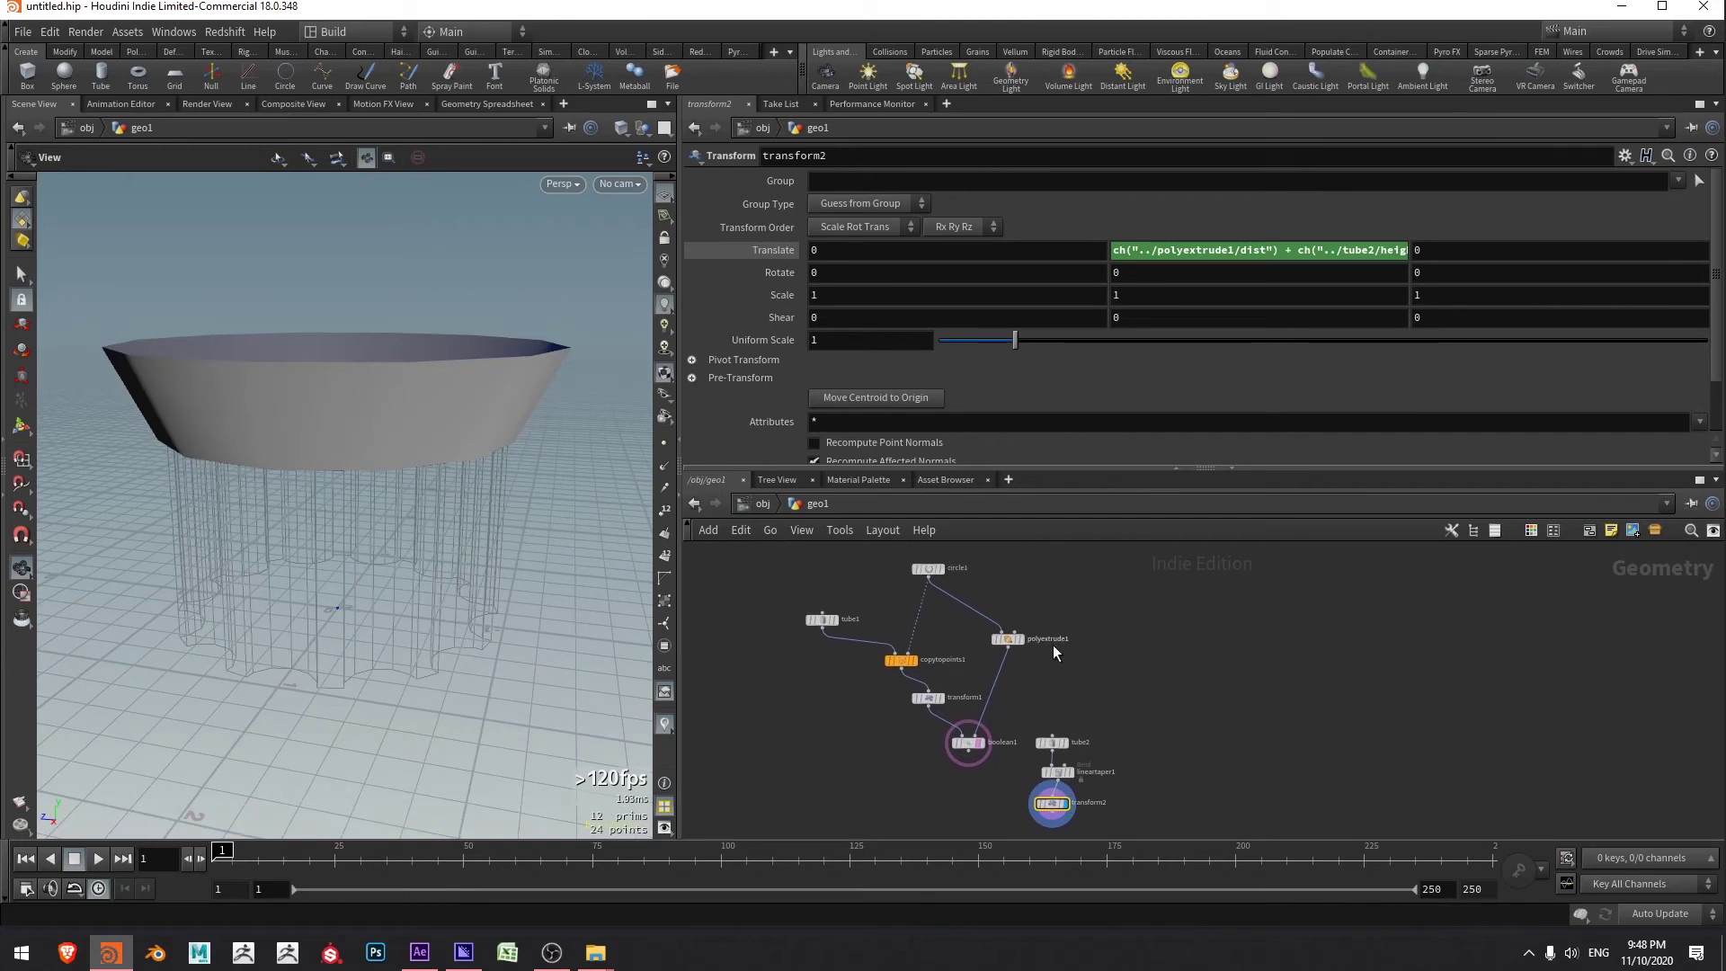
middle_drag(1068, 666, 1060, 655)
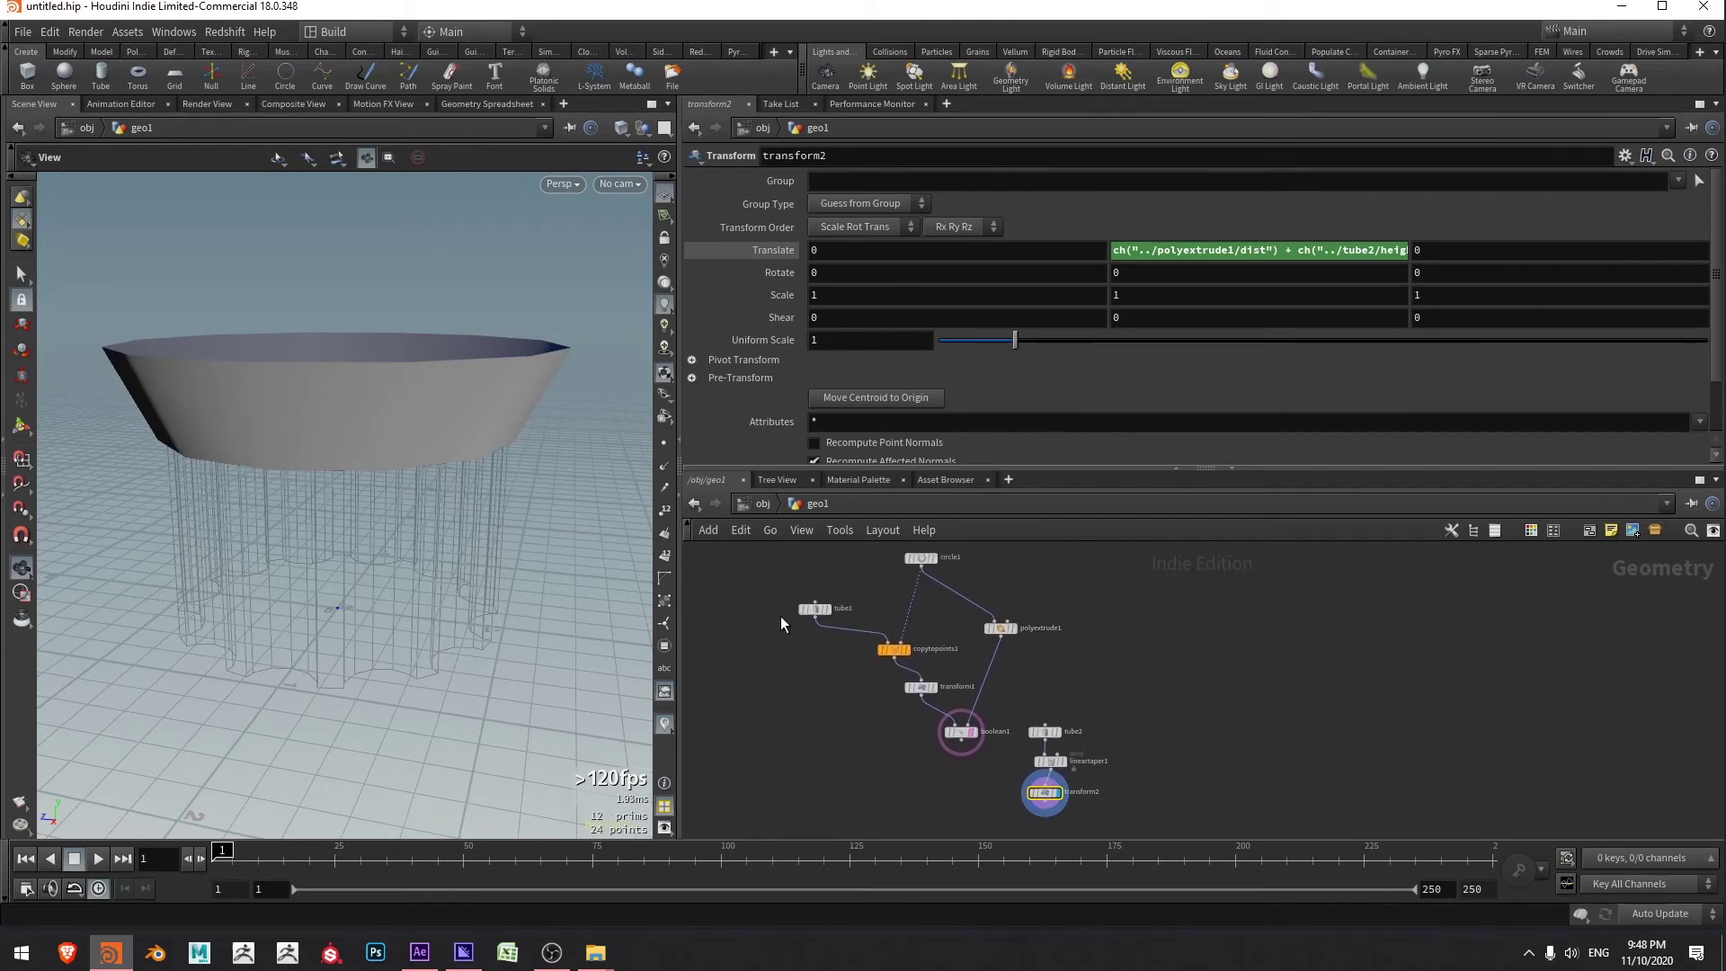
mouse_move(995, 629)
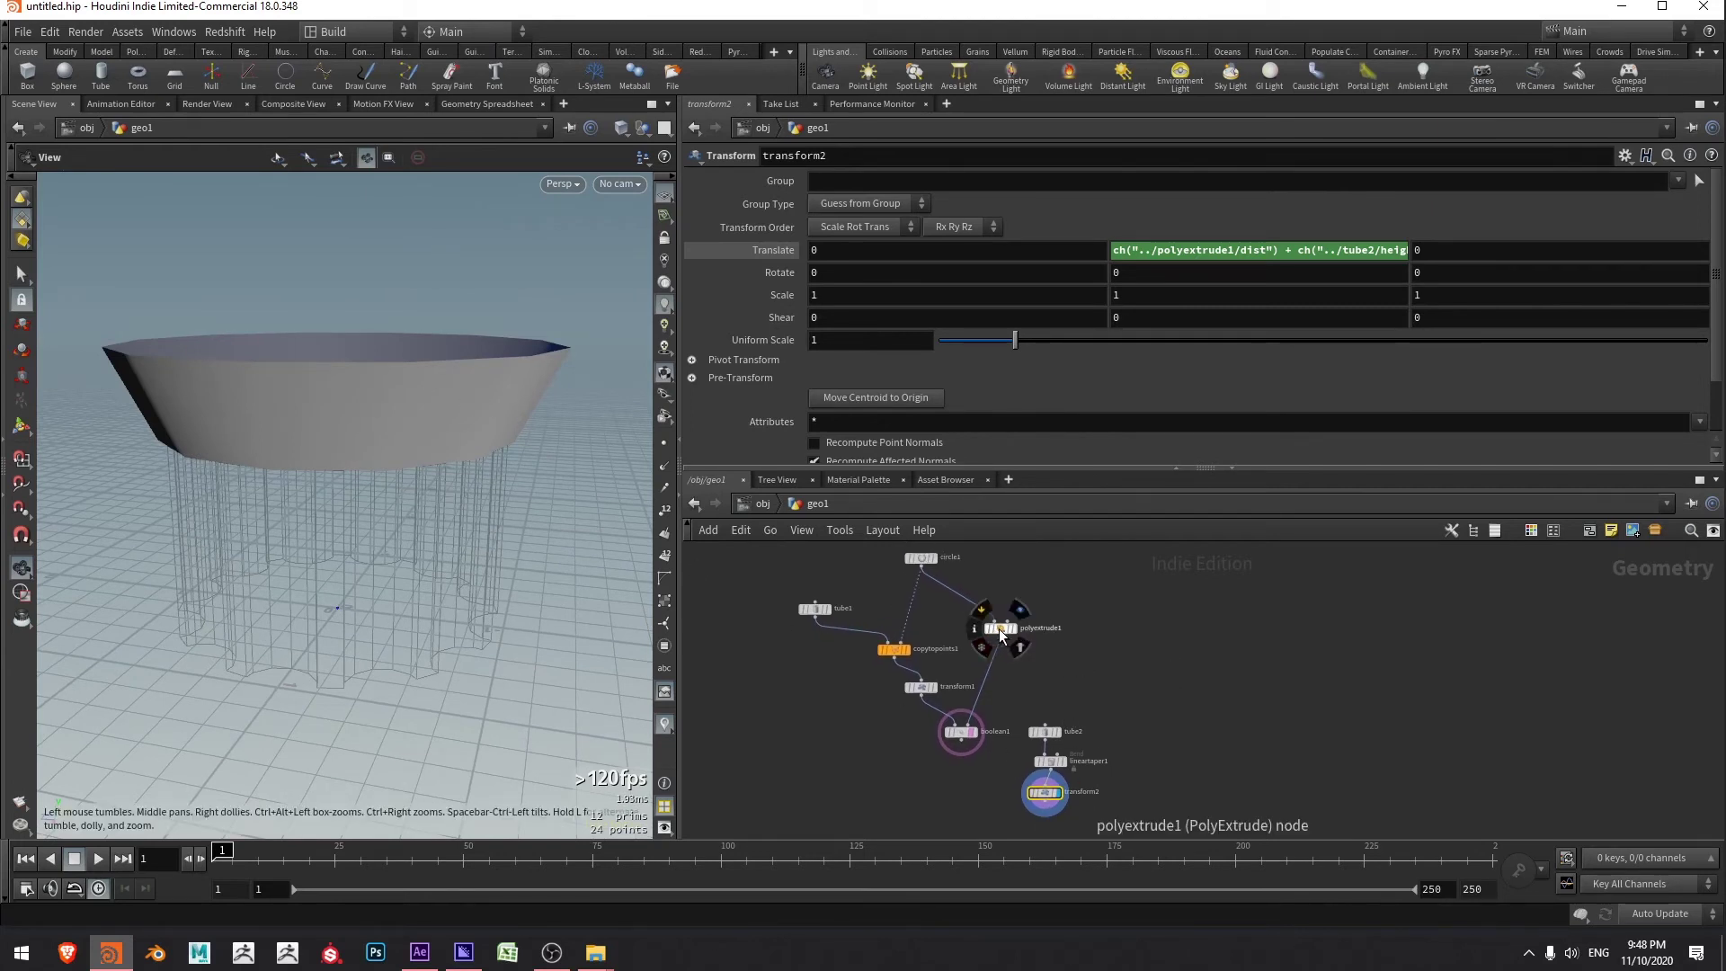
middle_drag(1169, 682, 1167, 611)
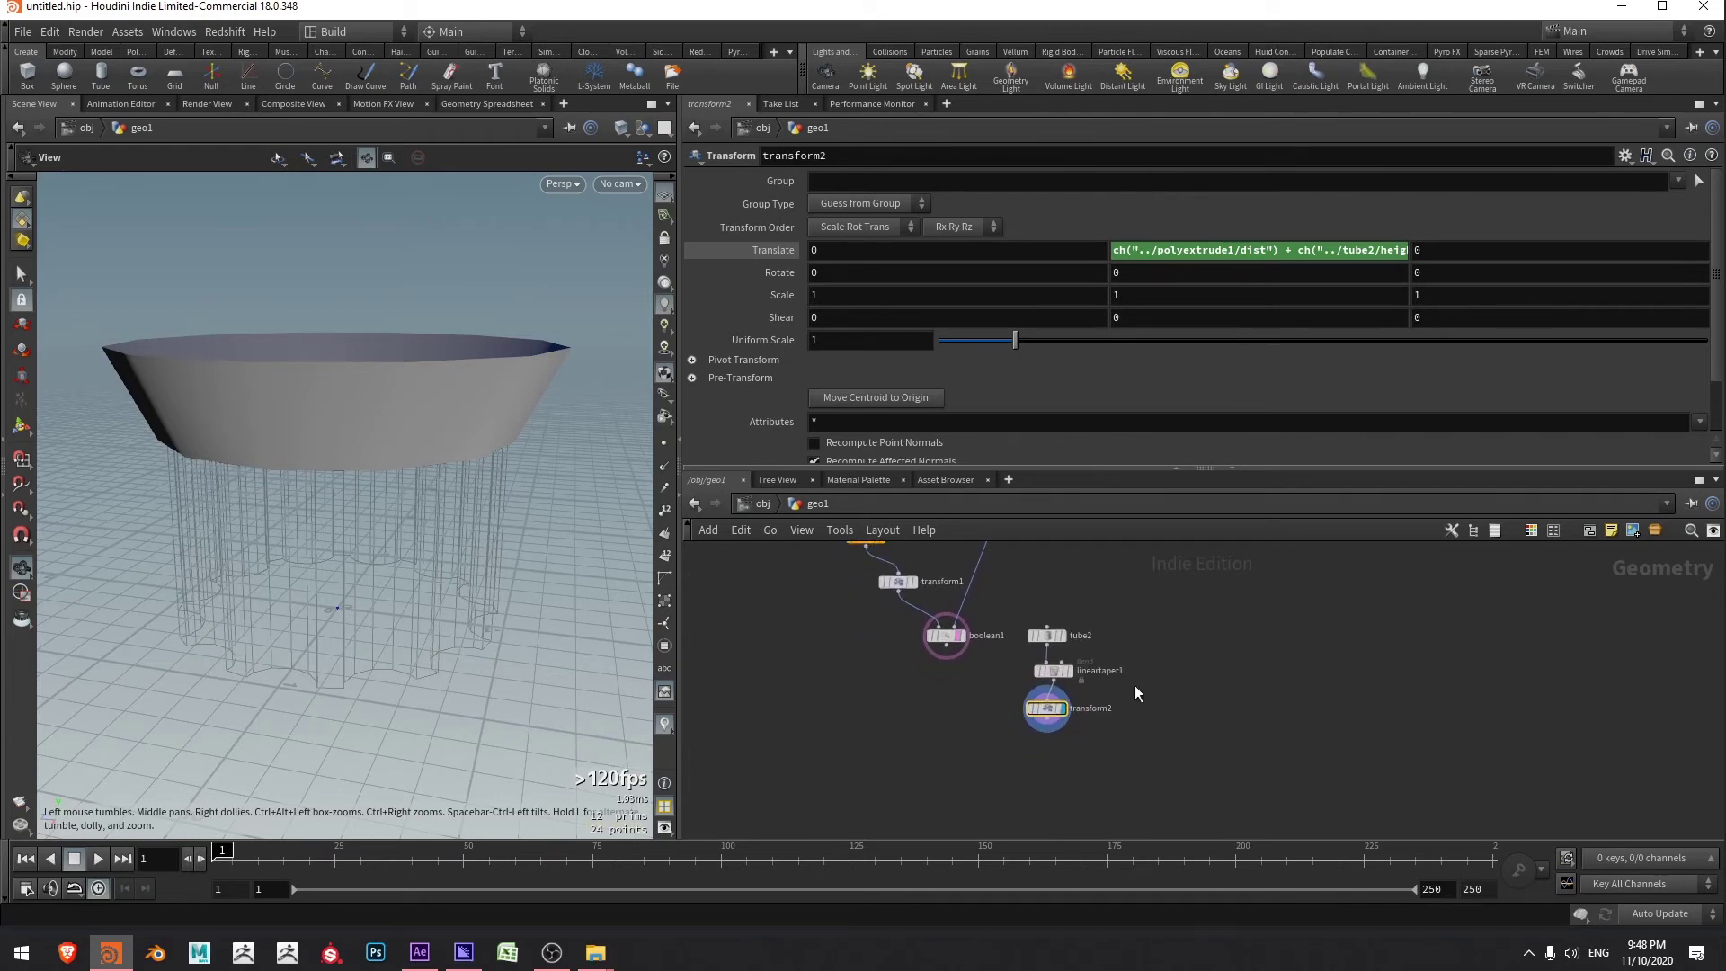
mouse_move(516, 346)
mouse_down()
mouse_move(513, 387)
mouse_move(514, 347)
mouse_up()
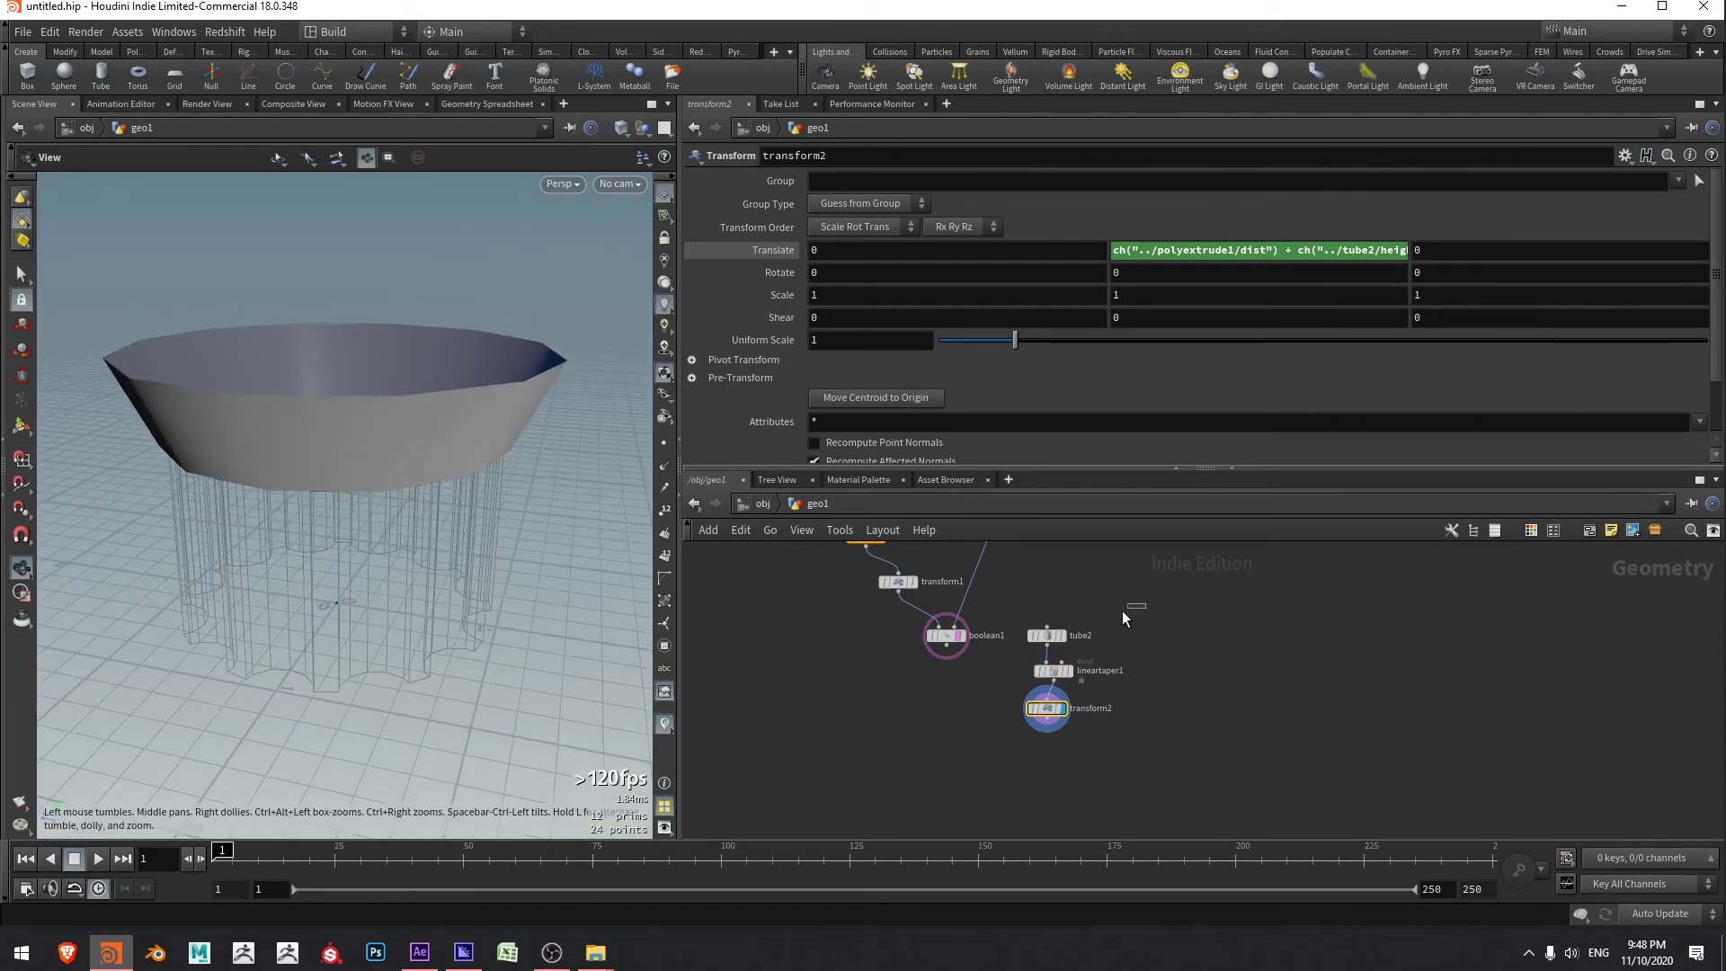
drag(1045, 644, 1044, 643)
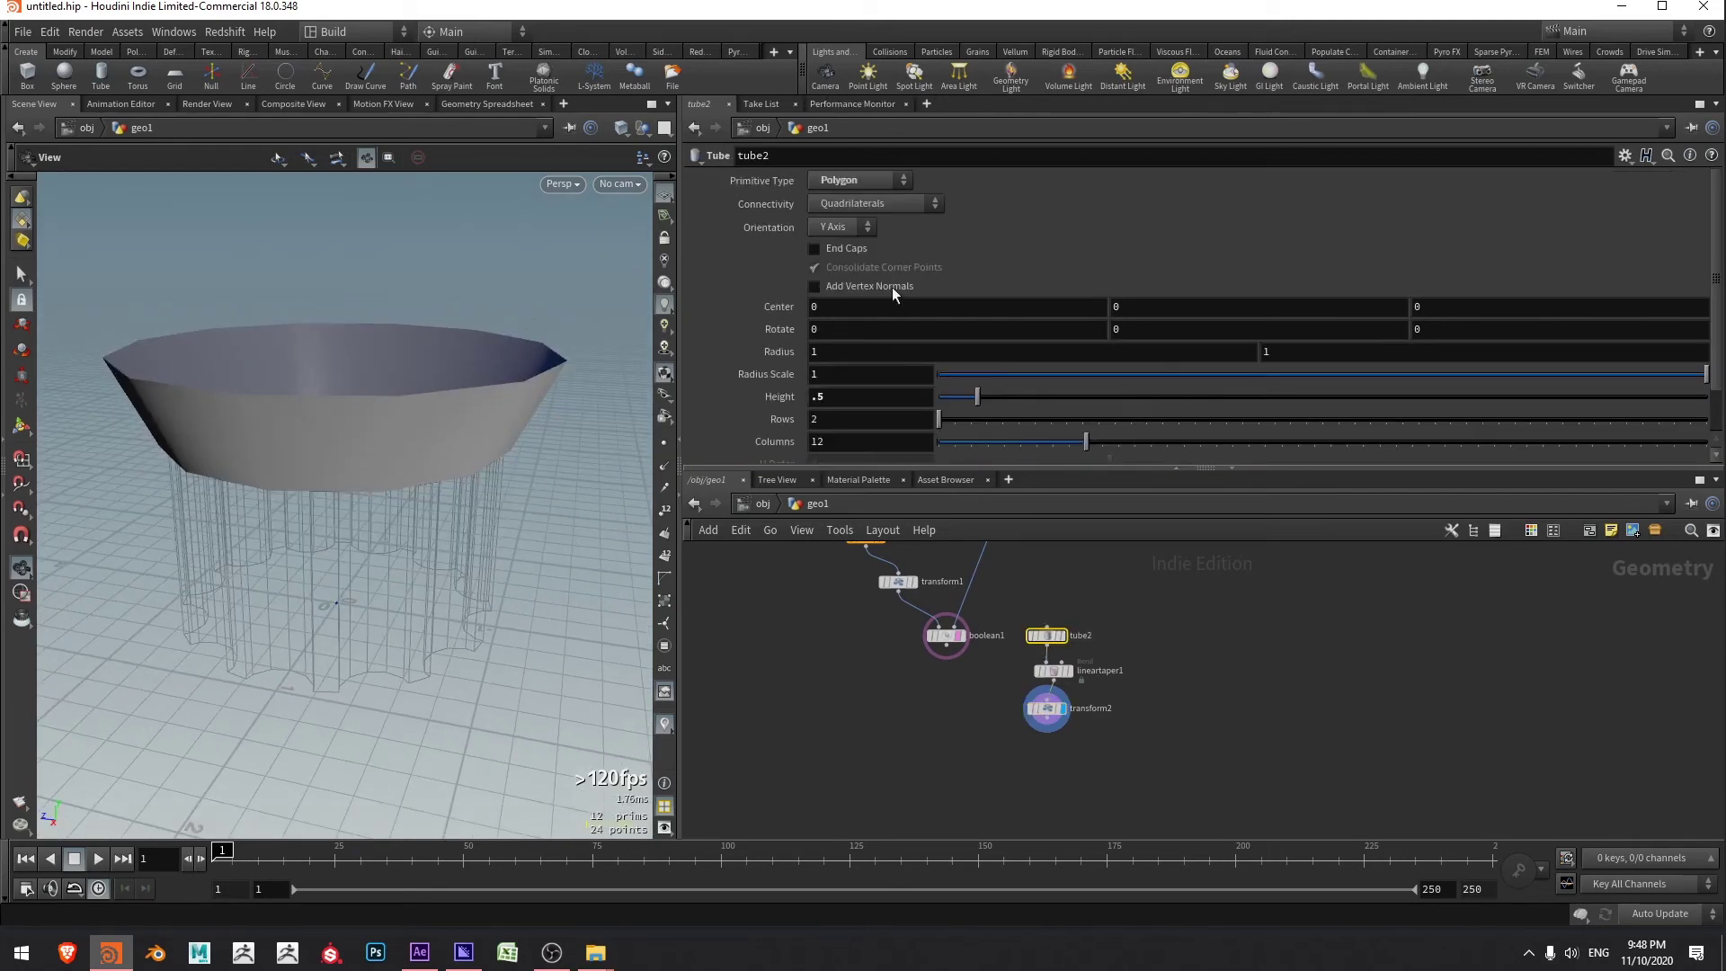
- Turn on End Caps for tube2
click(815, 249)
scroll(741, 337, down, 1)
scroll(741, 337, up, 1)
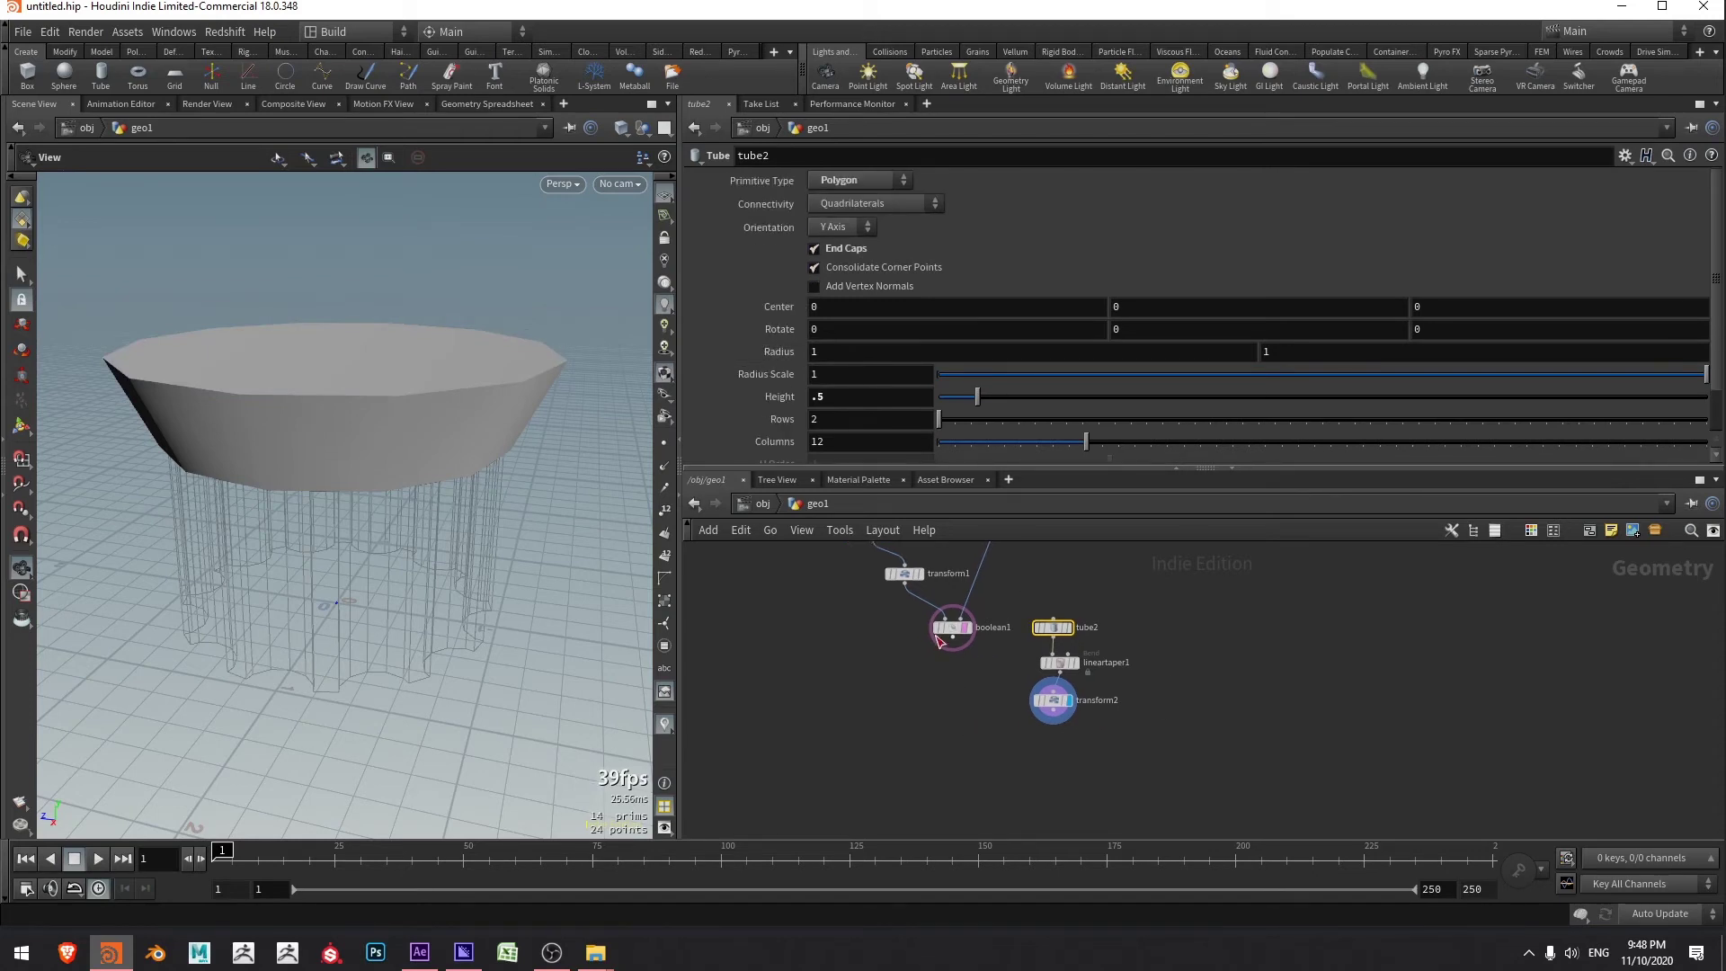
click(983, 759)
- Add merge1 combining boolean1 and transform2, and display it
key(Tab)
text(merge)
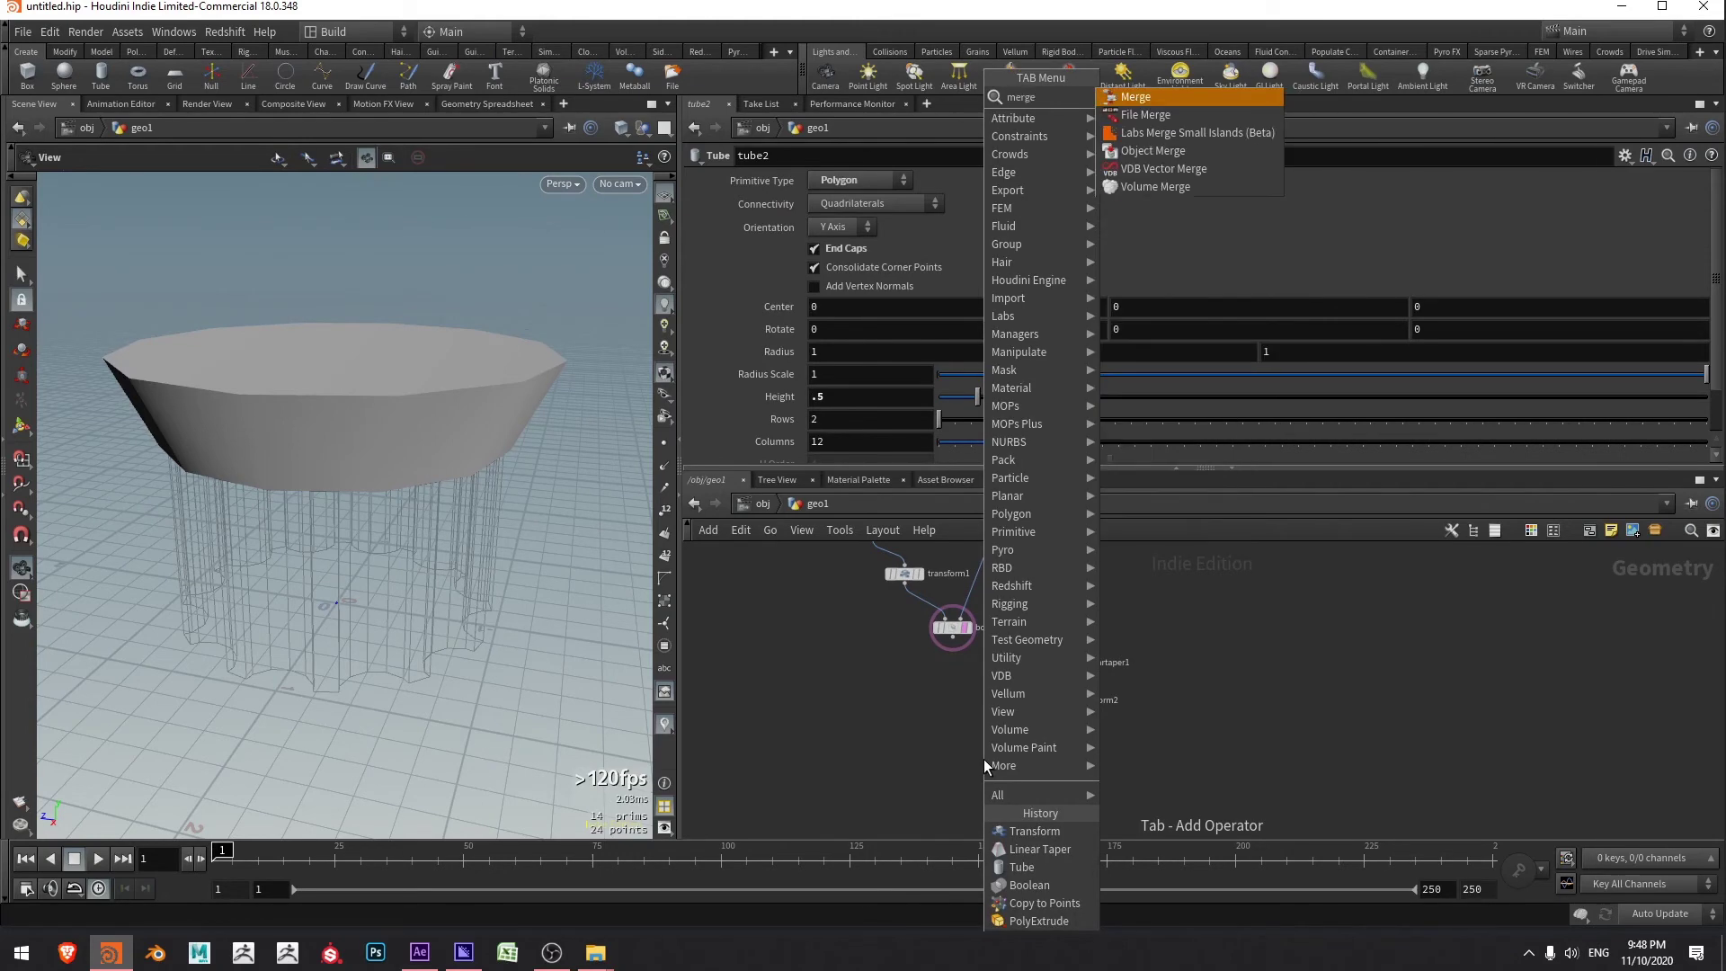
key(Return)
click(984, 761)
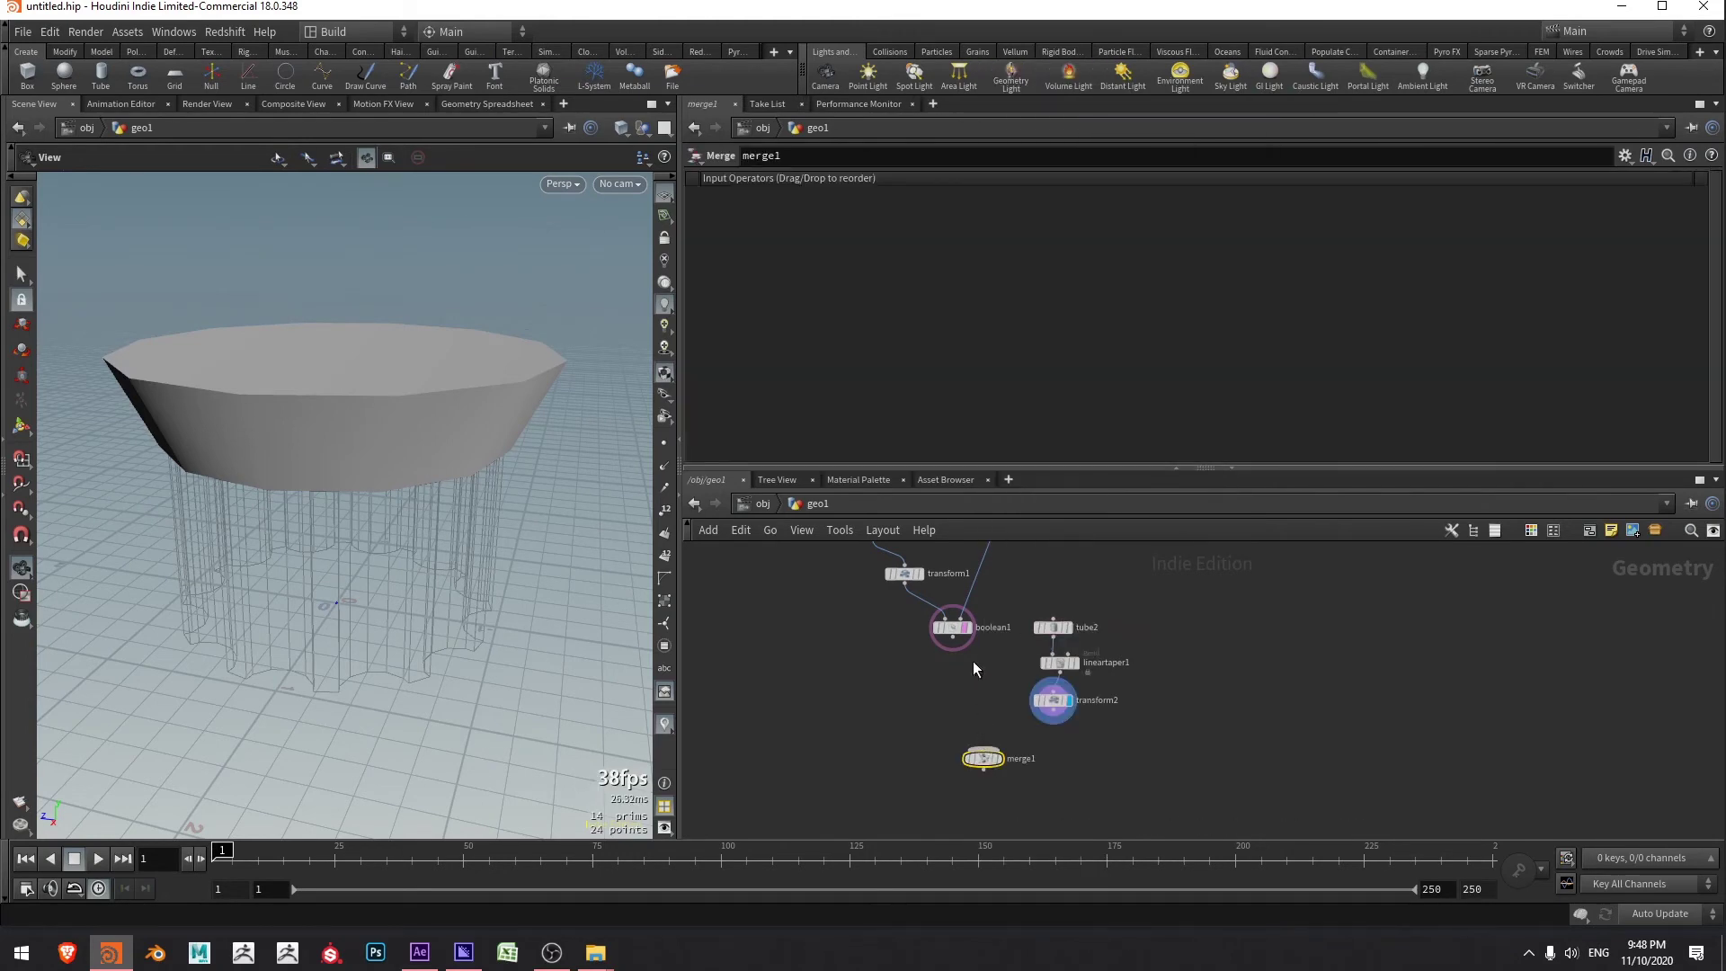
mouse_move(953, 646)
mouse_down()
mouse_move(983, 749)
mouse_move(1043, 727)
mouse_move(998, 751)
mouse_up()
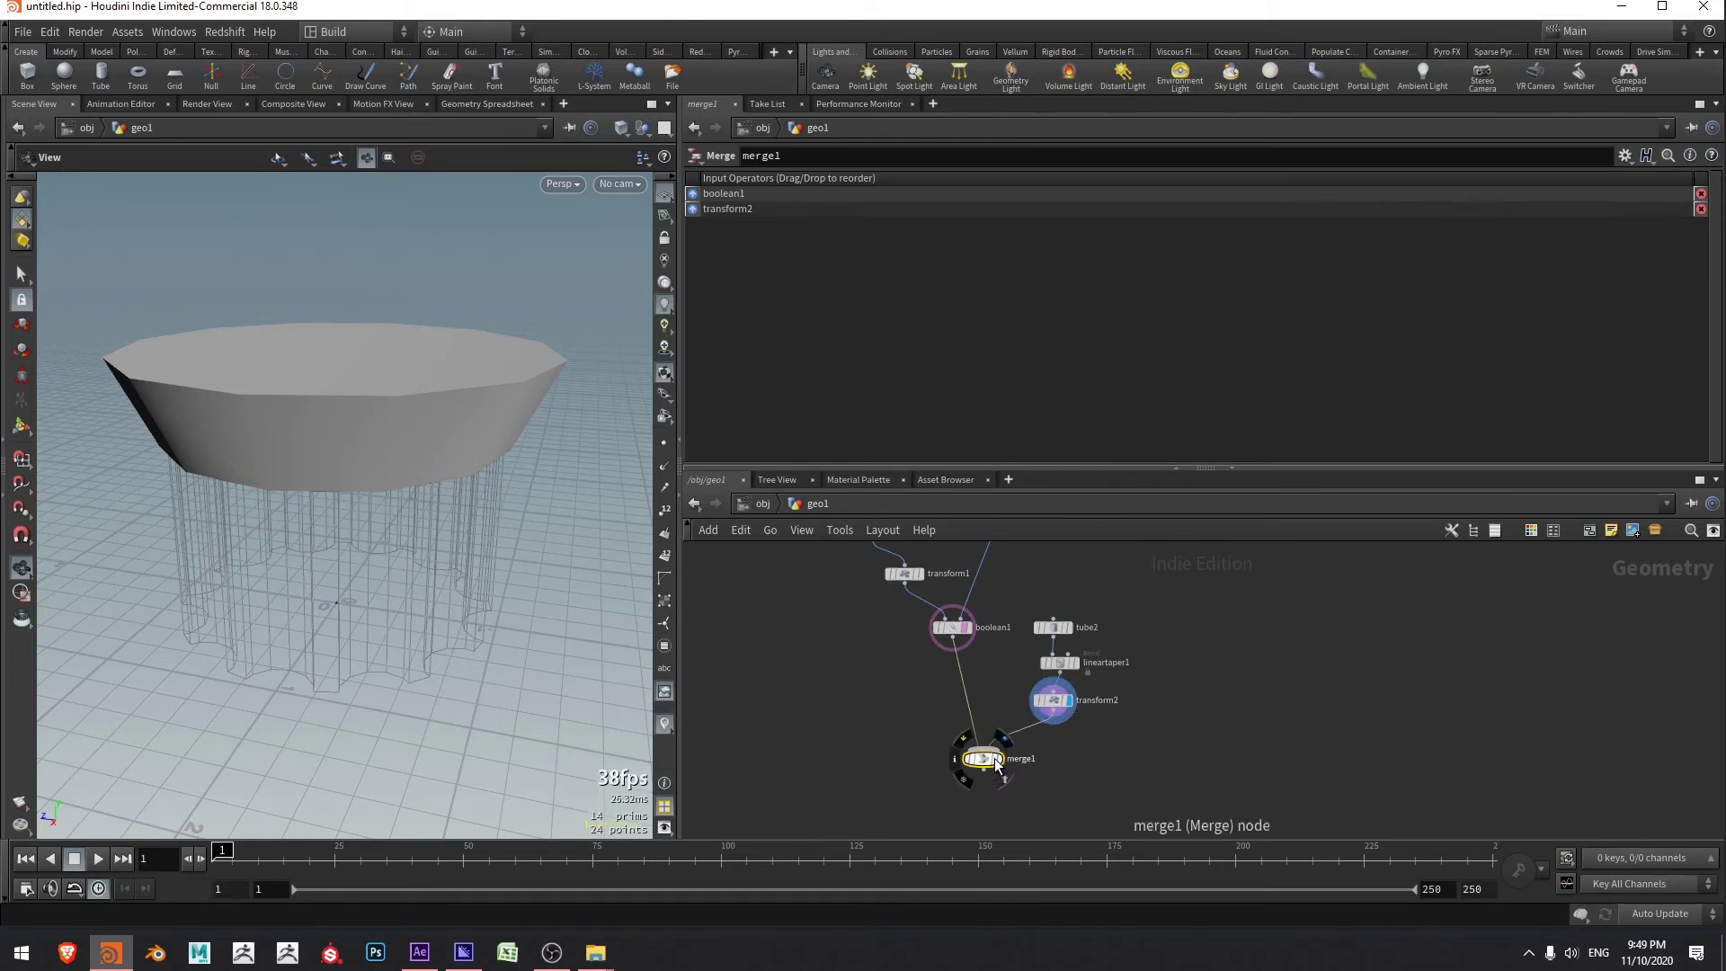
click(994, 761)
middle_drag(1145, 747, 1104, 744)
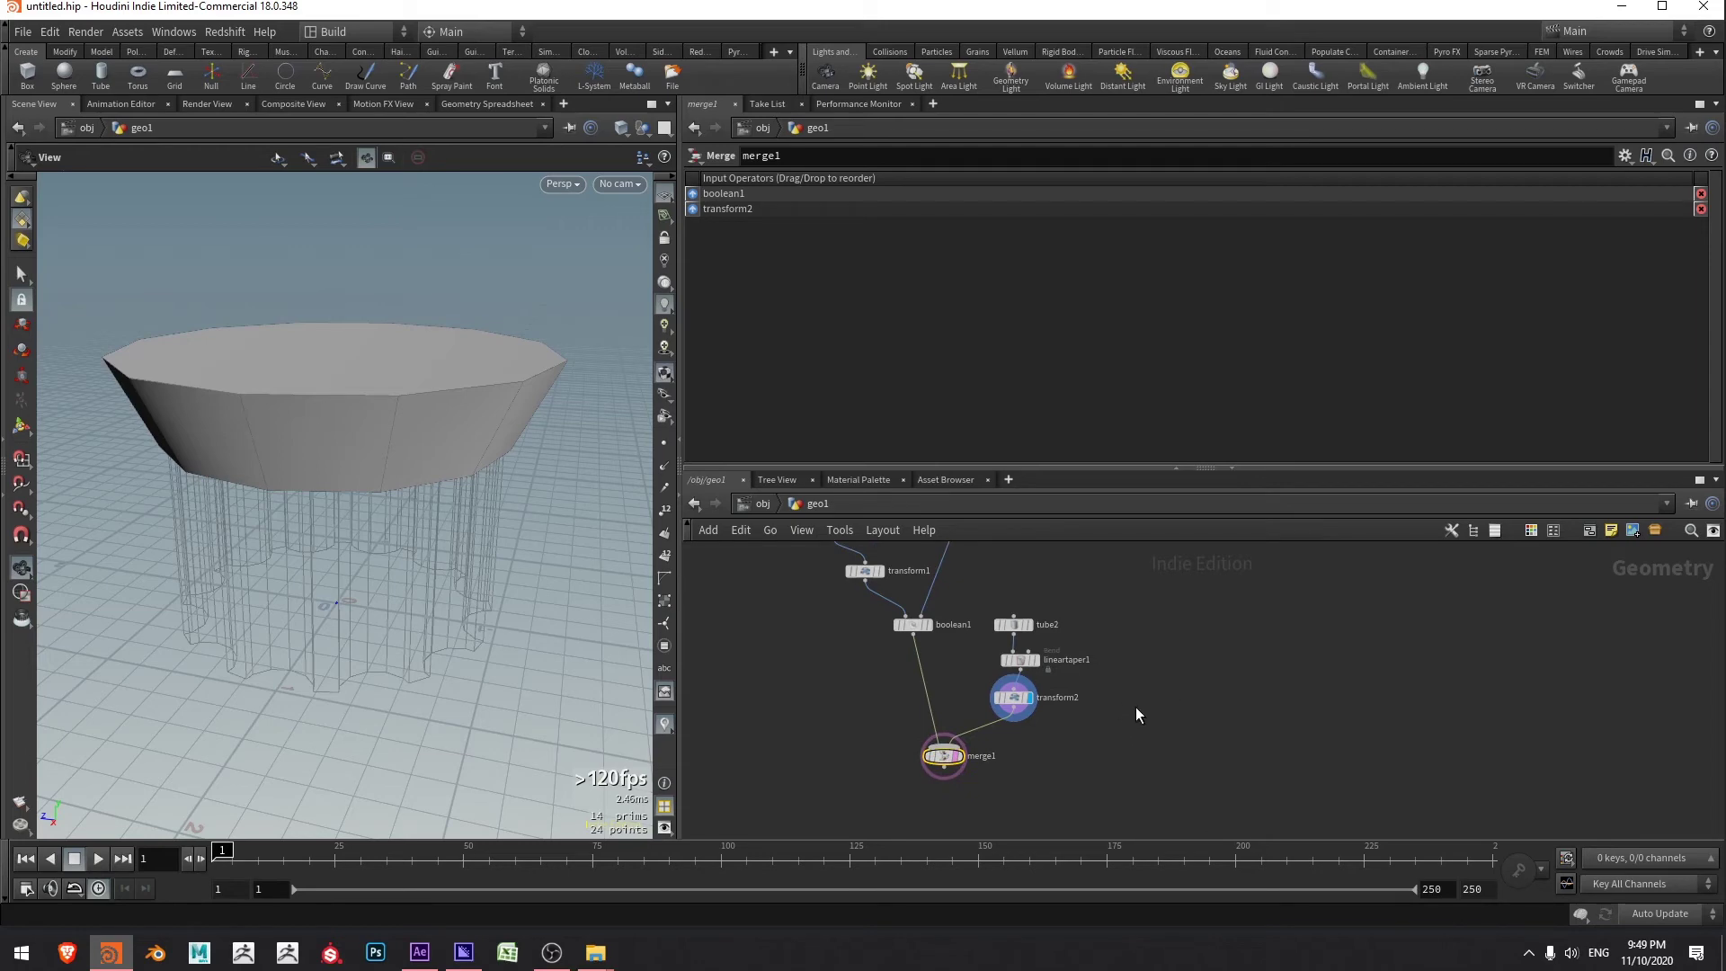
click(1135, 707)
- Add a Box node, box1, to the network
key(Tab)
text(box)
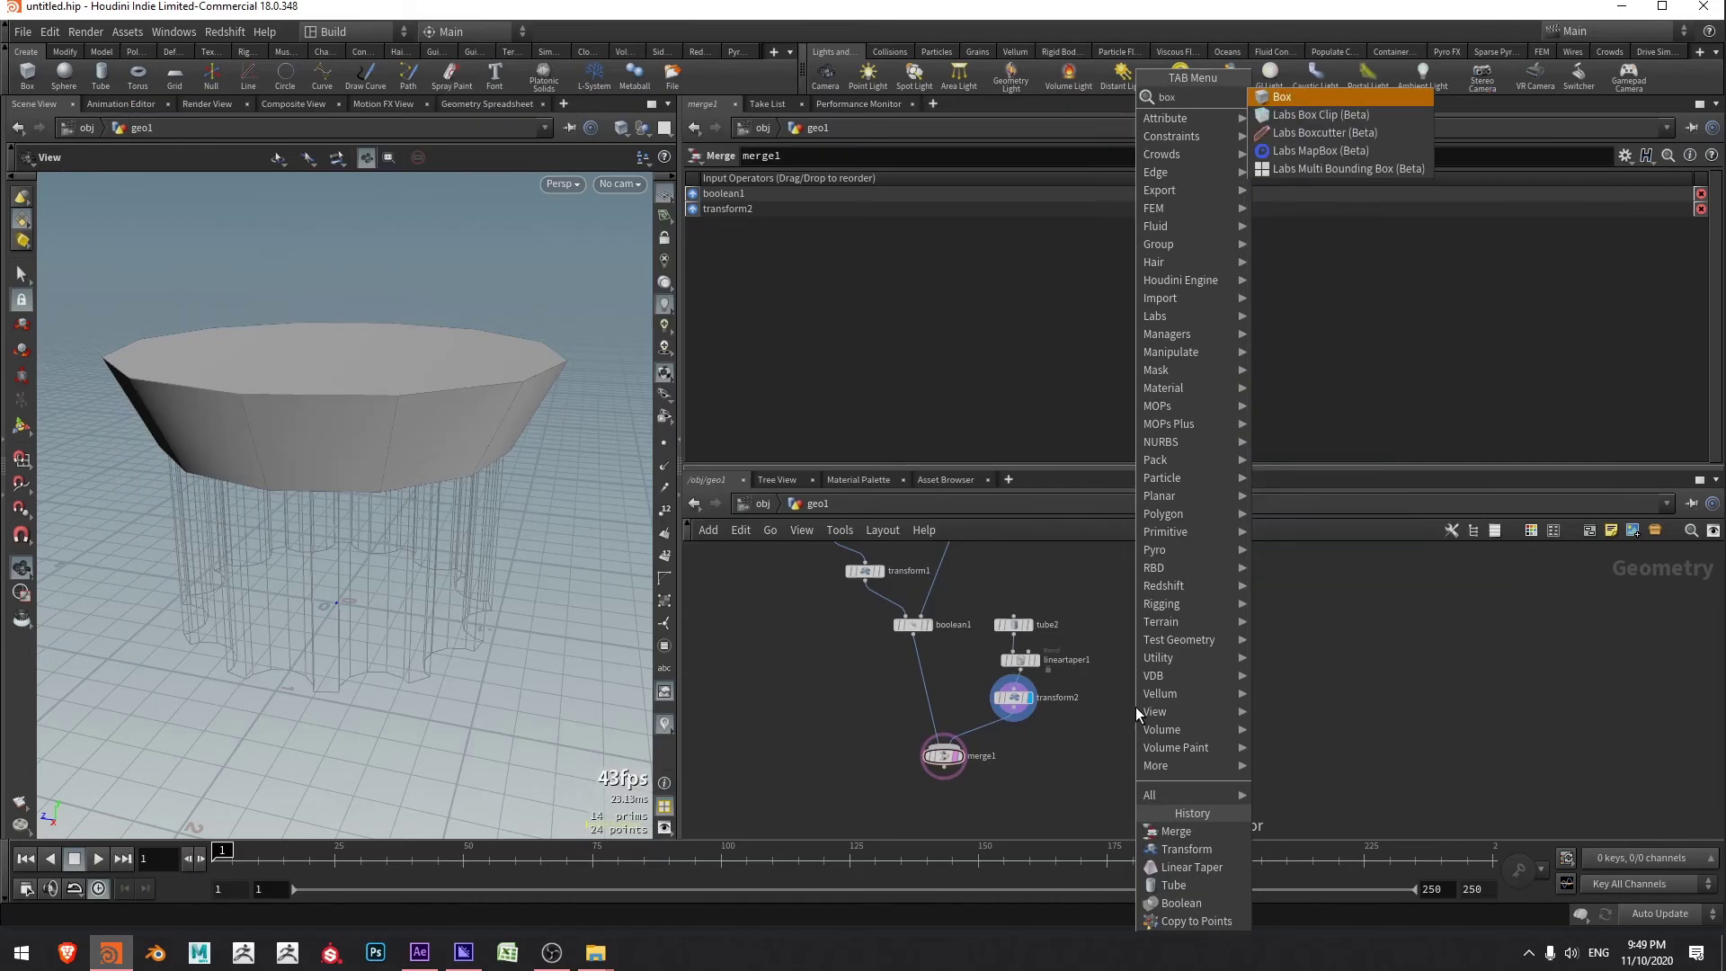
key(Return)
click(1136, 707)
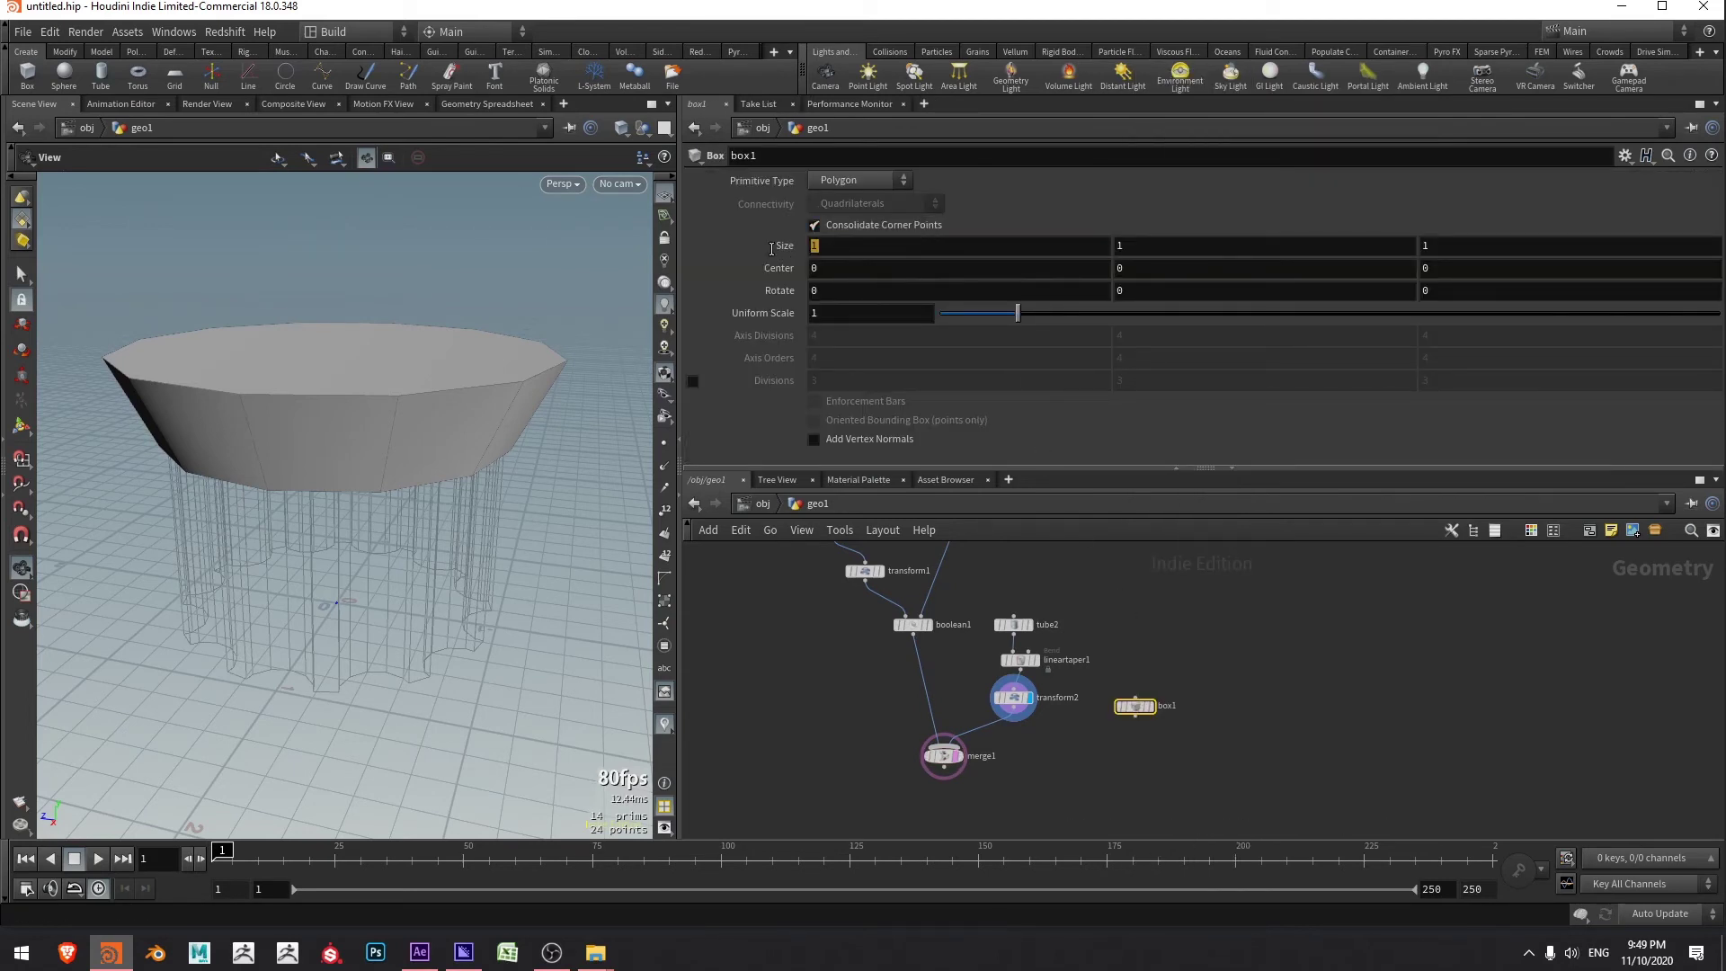
- Size box1 2.75 × 0.5 × 2.75 and display the slab in the viewport
text(2)
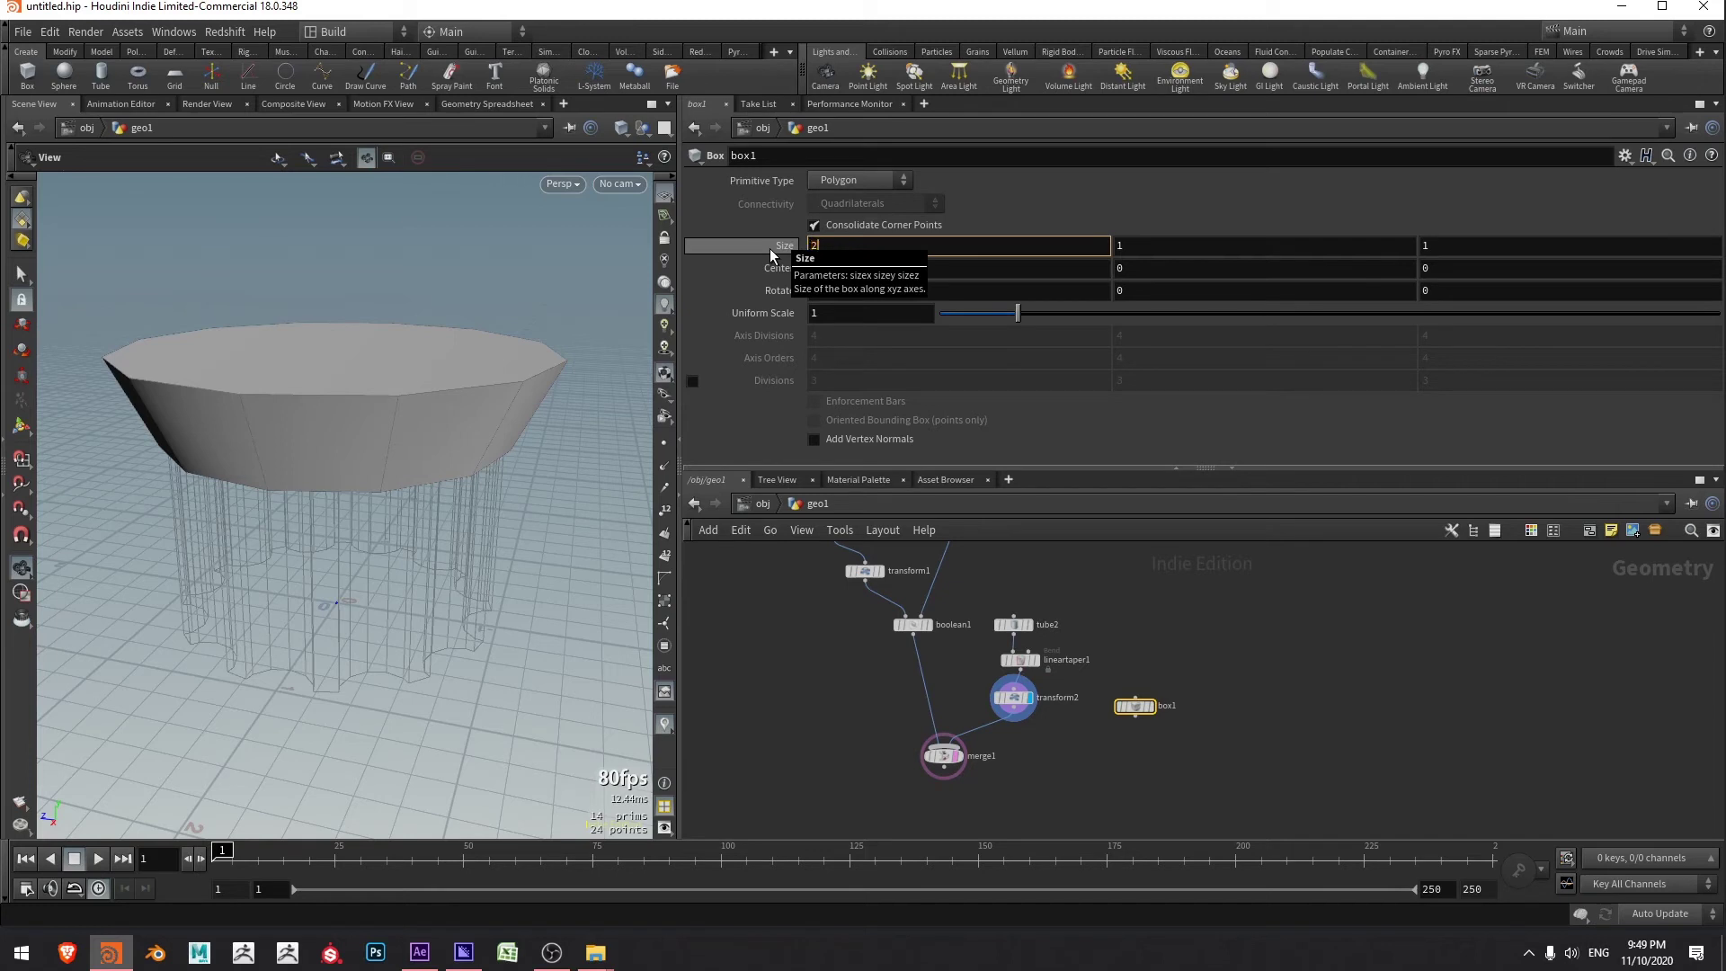
text(.75)
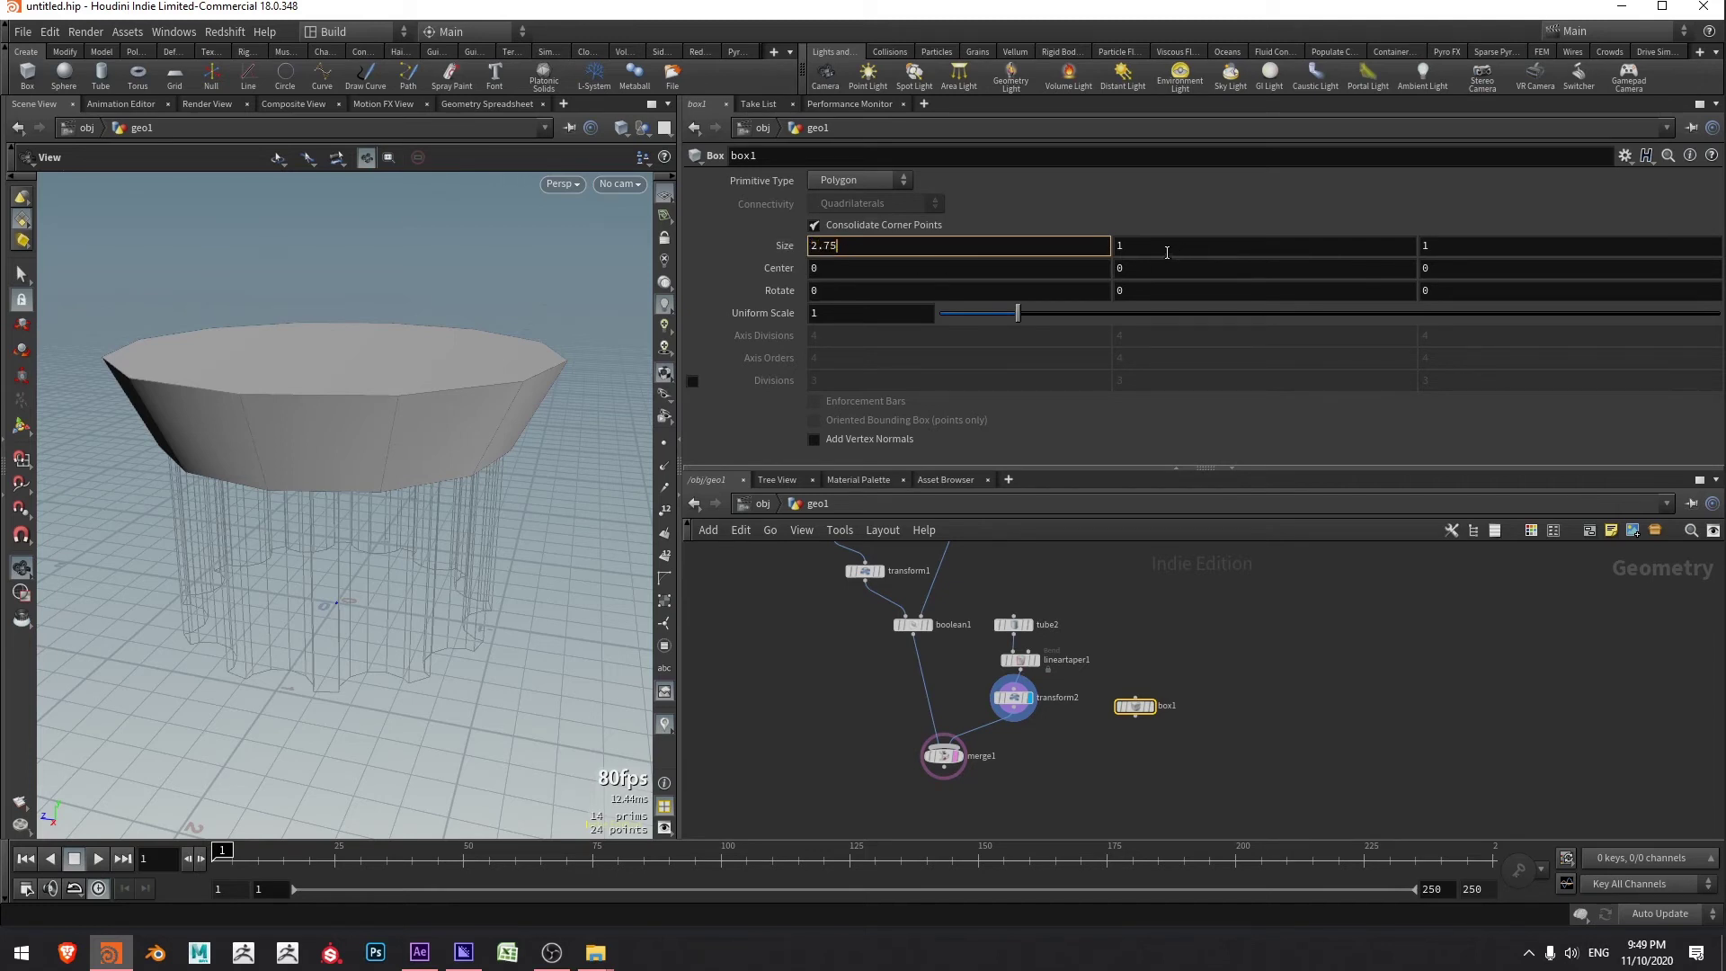
key(Tab)
key(Return)
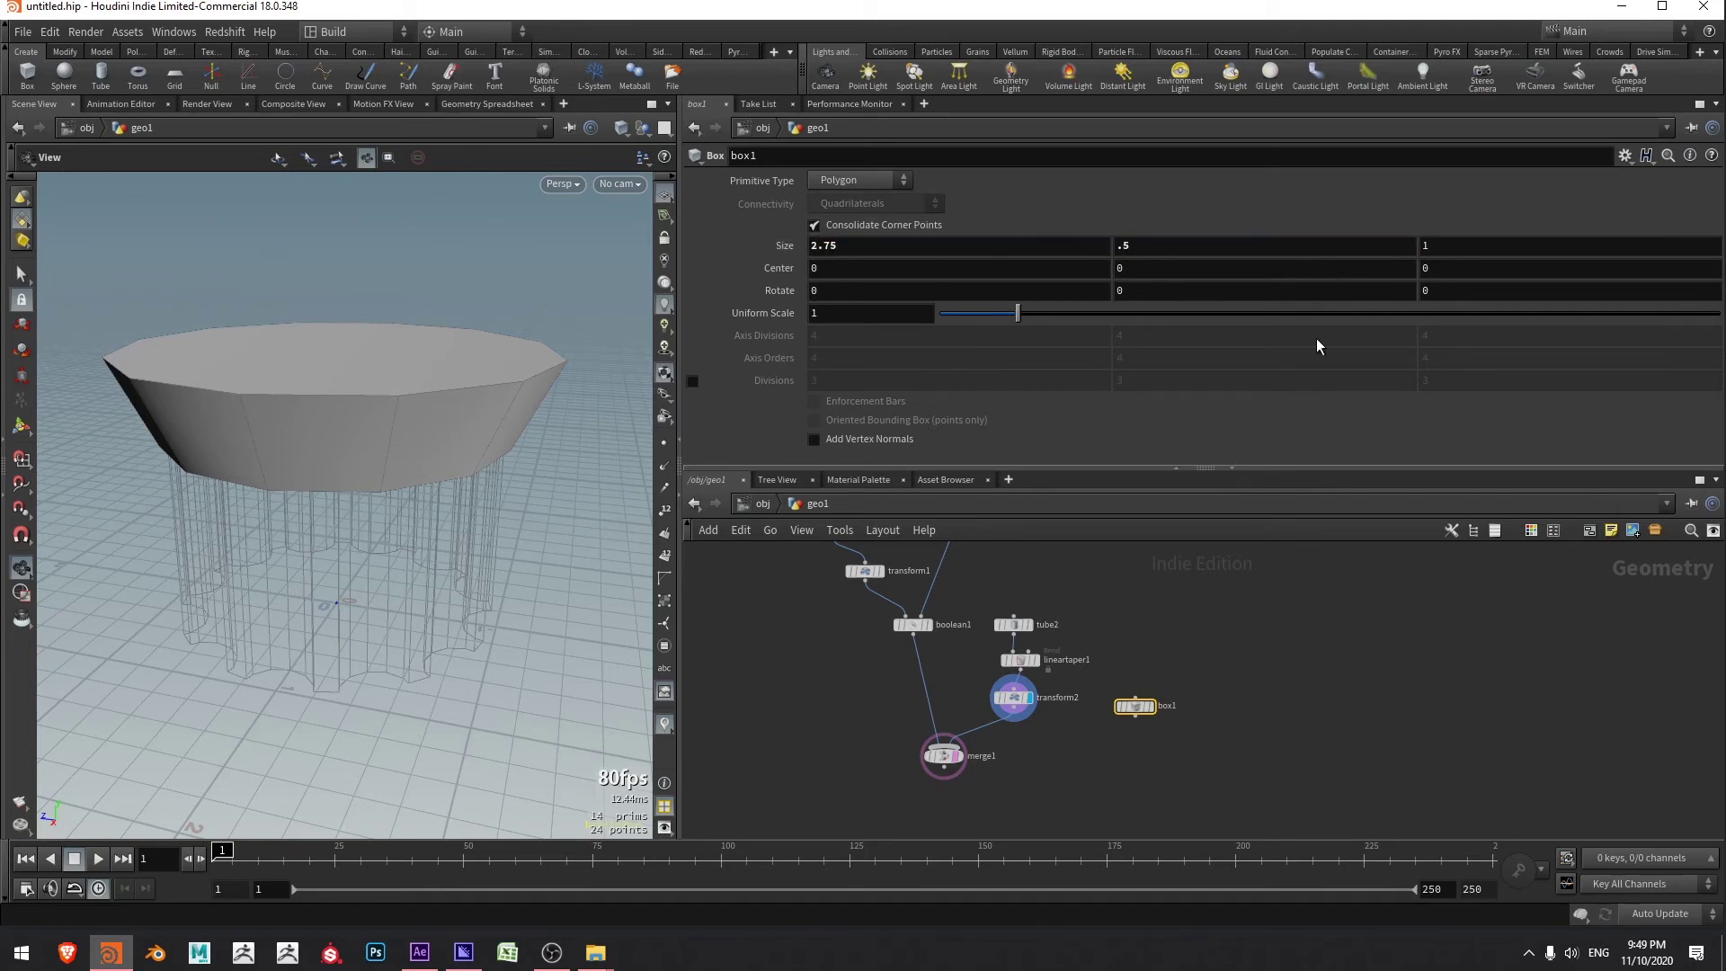
click(1454, 252)
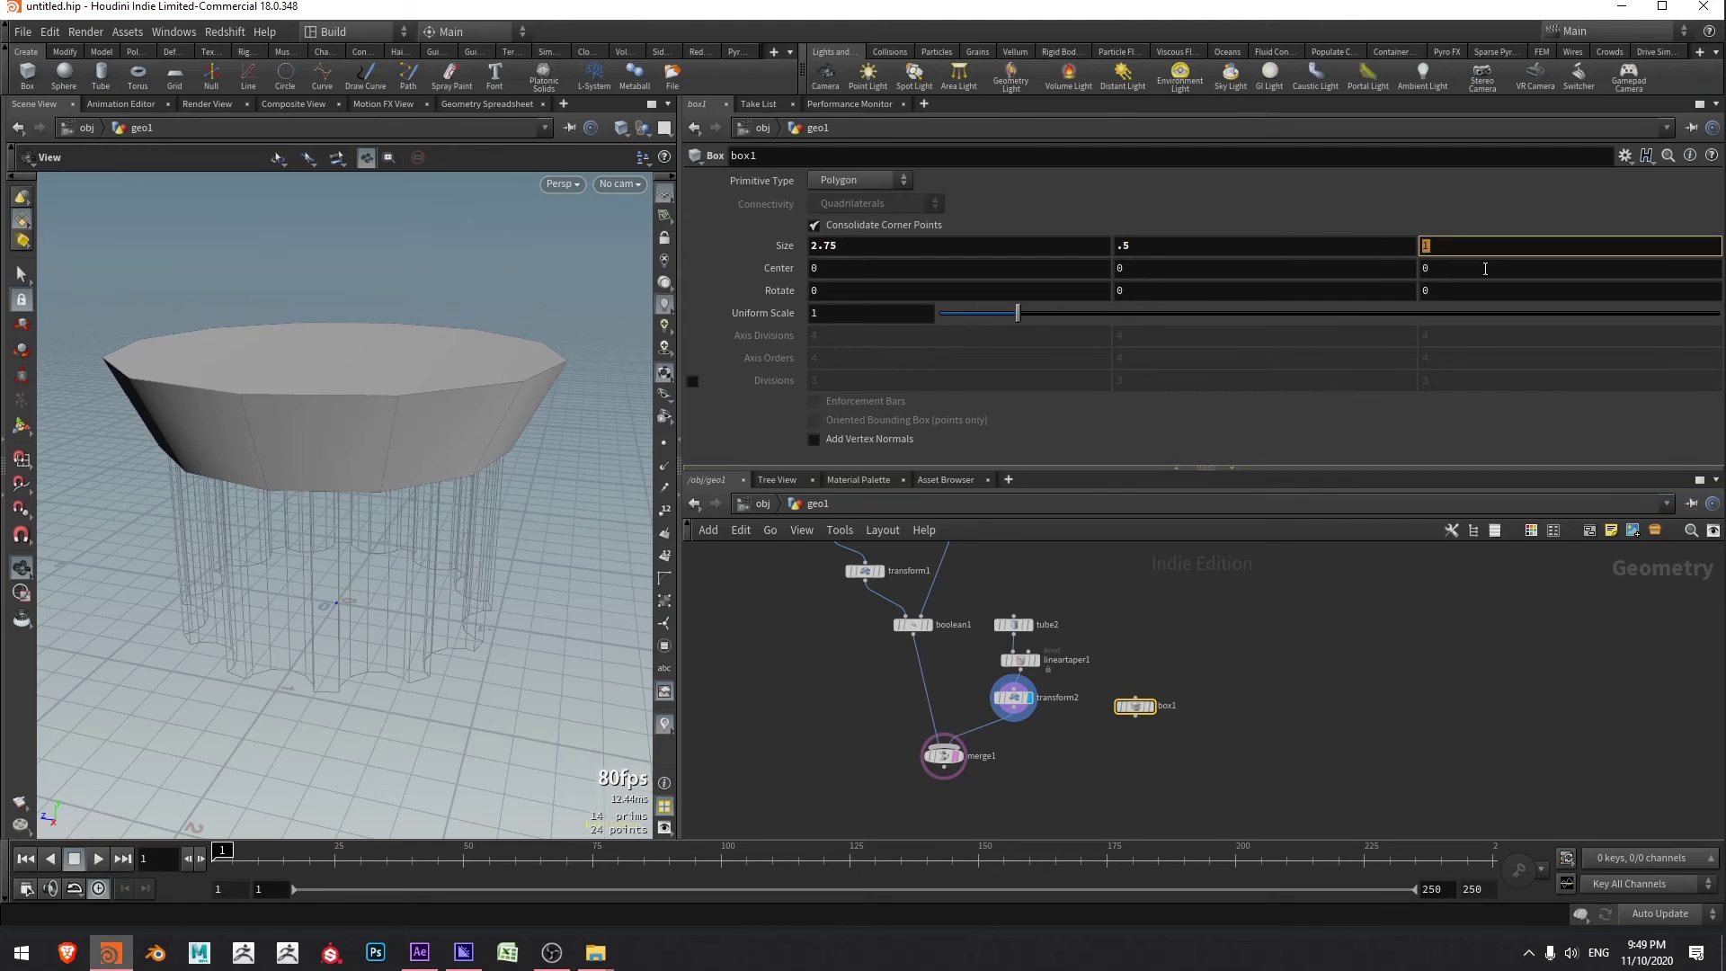
text(2.75)
key(Return)
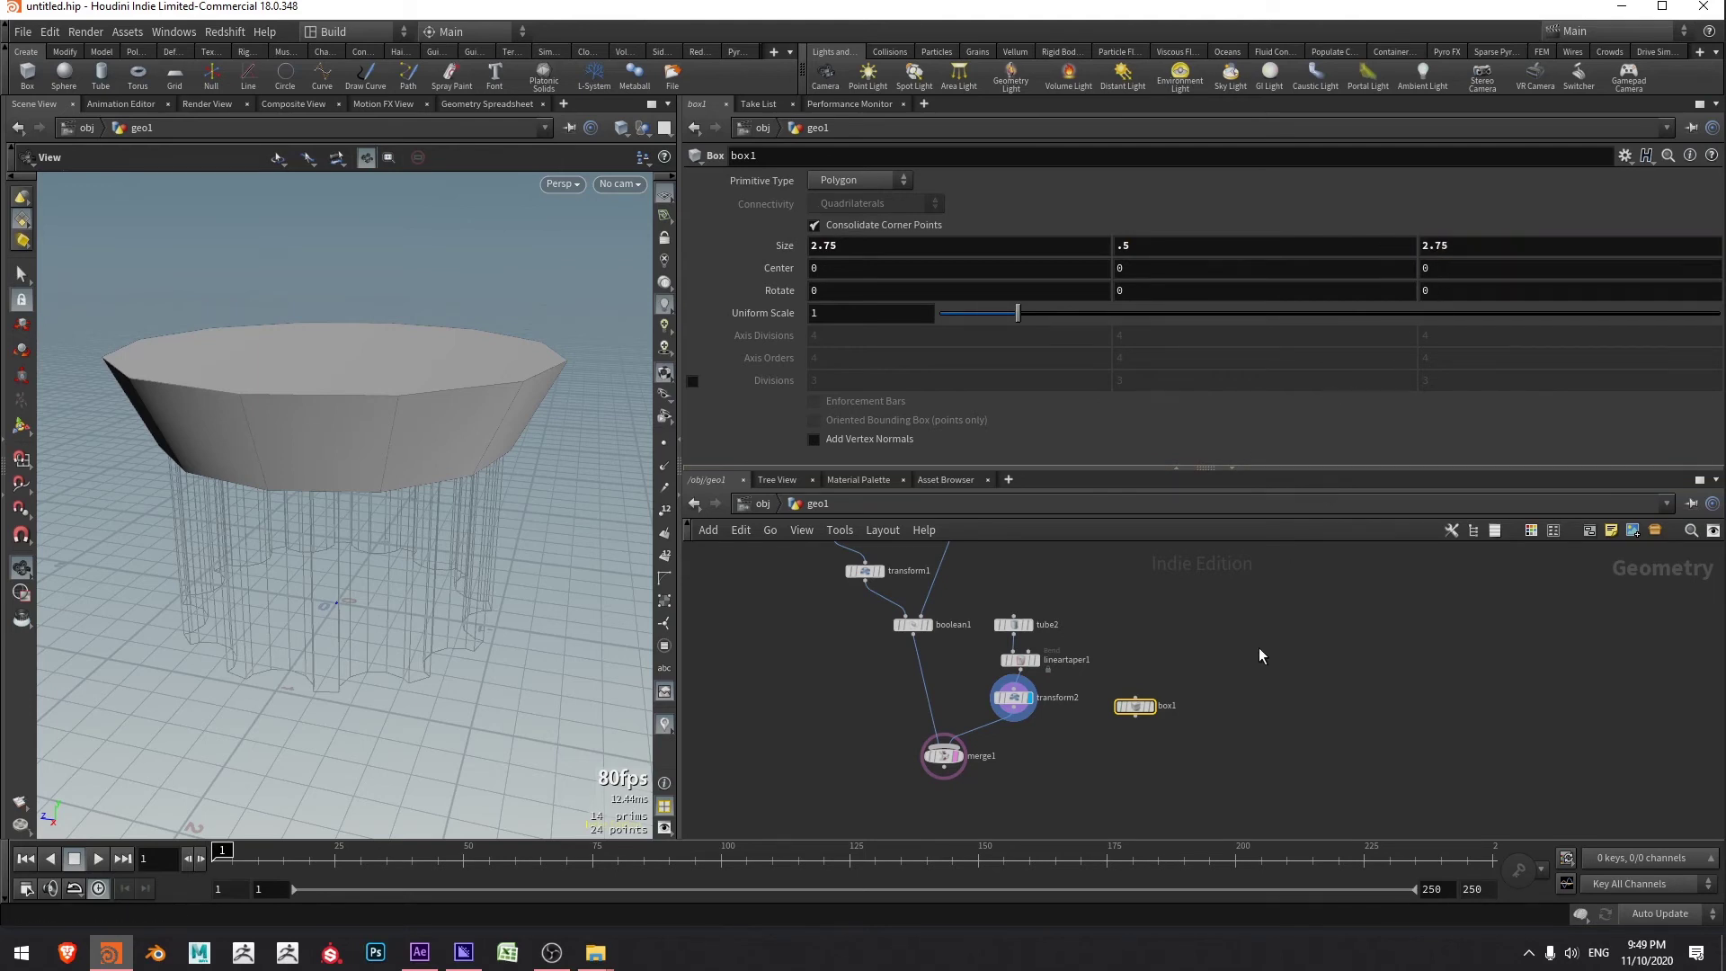
click(1151, 708)
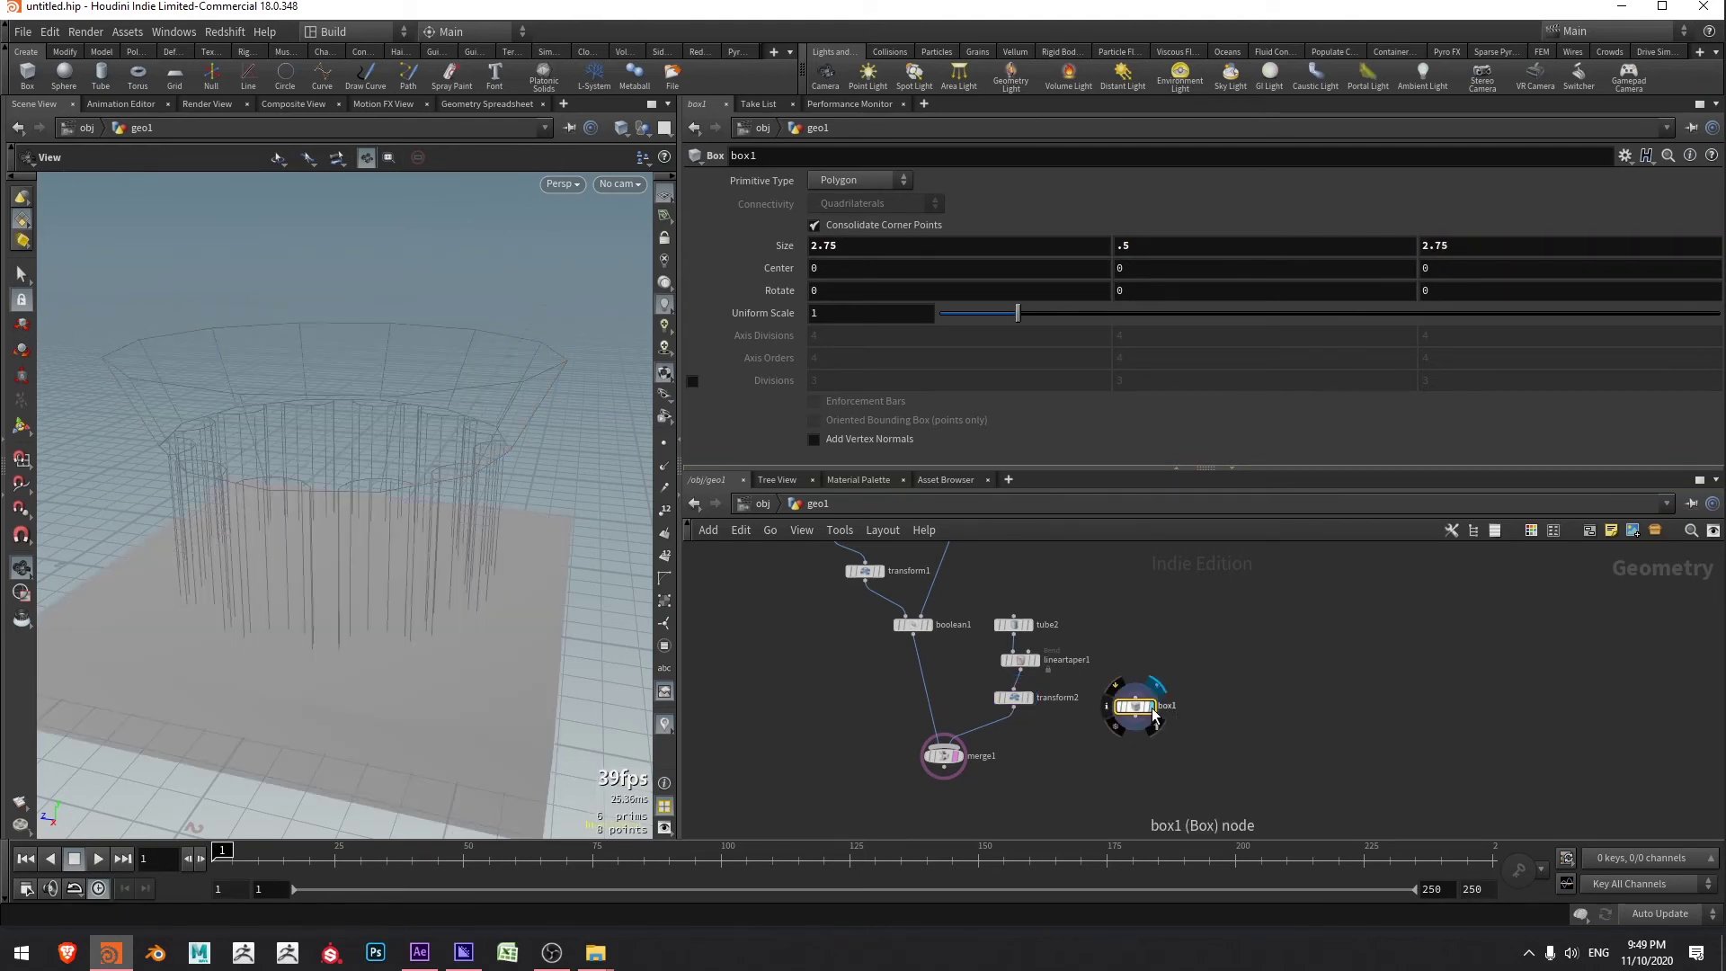
drag(405, 482, 359, 501)
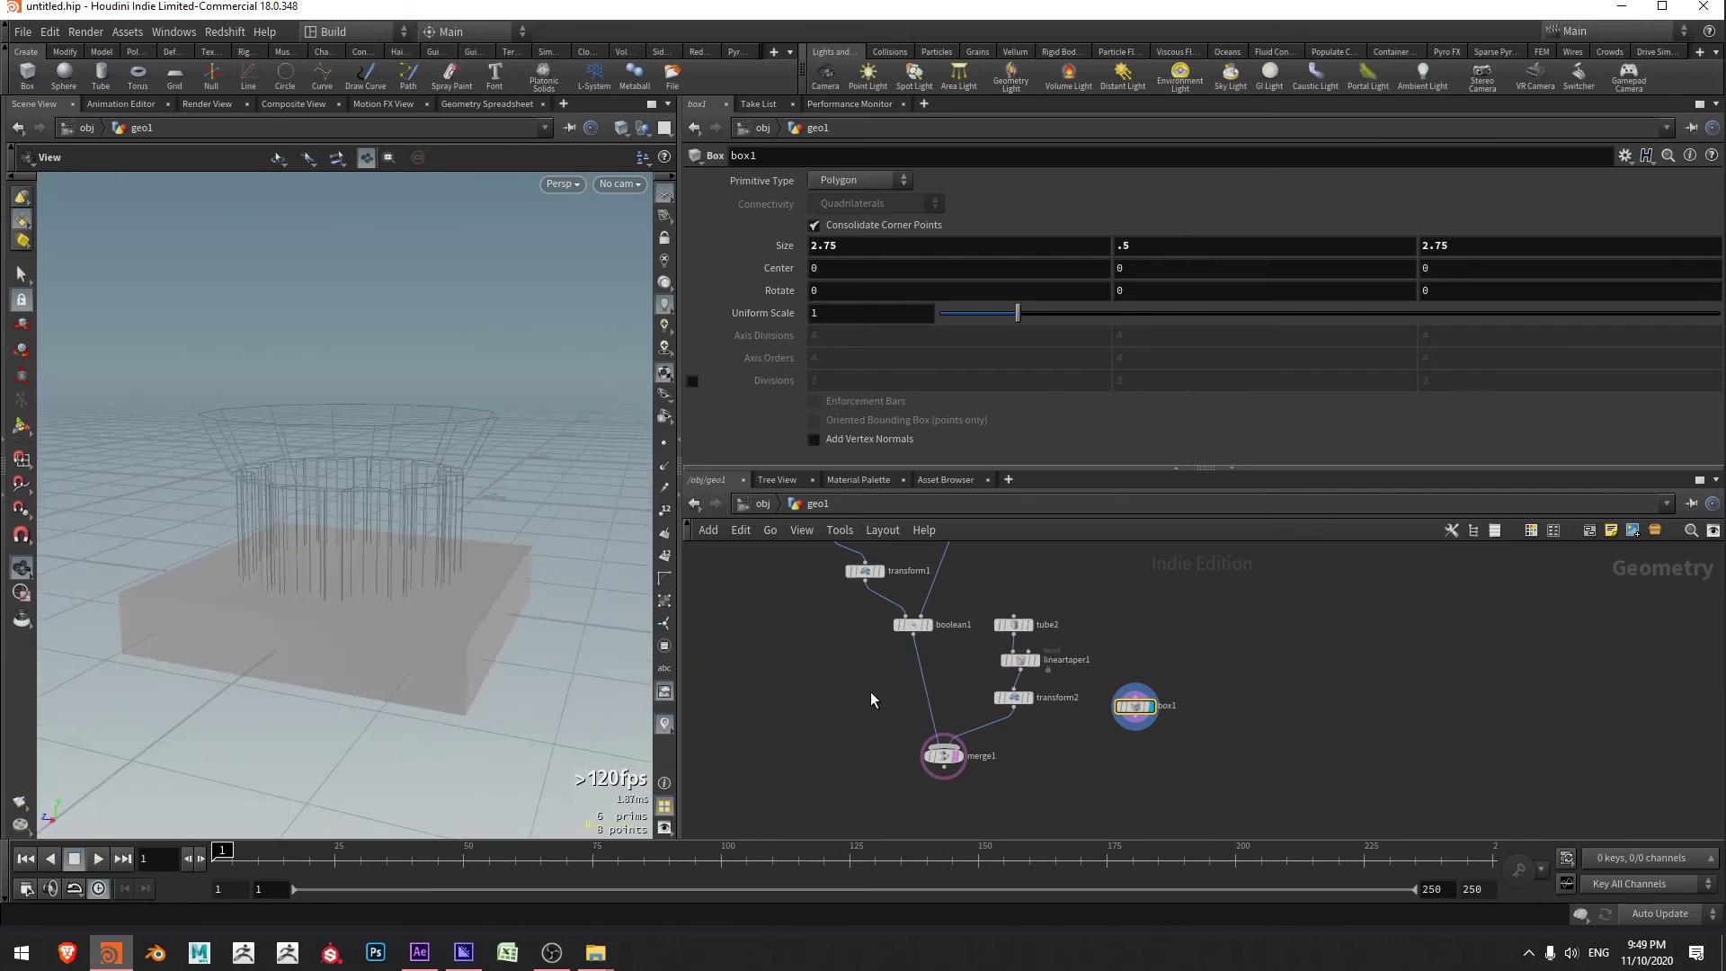
drag(1131, 727, 1138, 710)
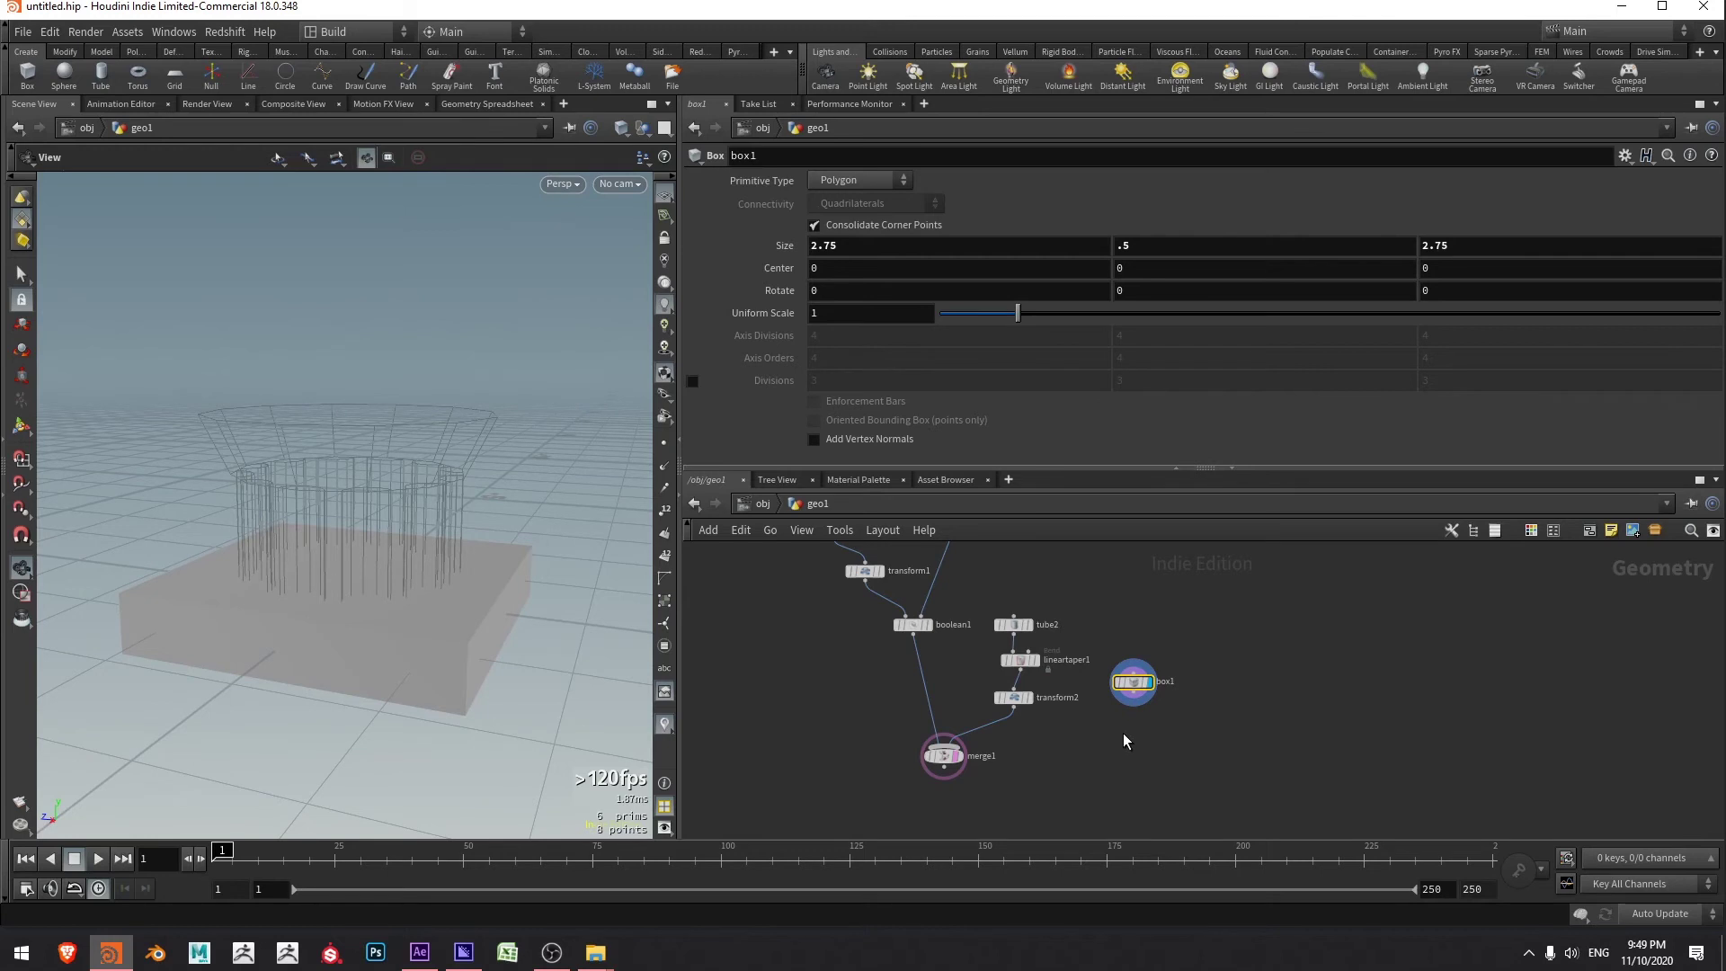
drag(1097, 742, 995, 688)
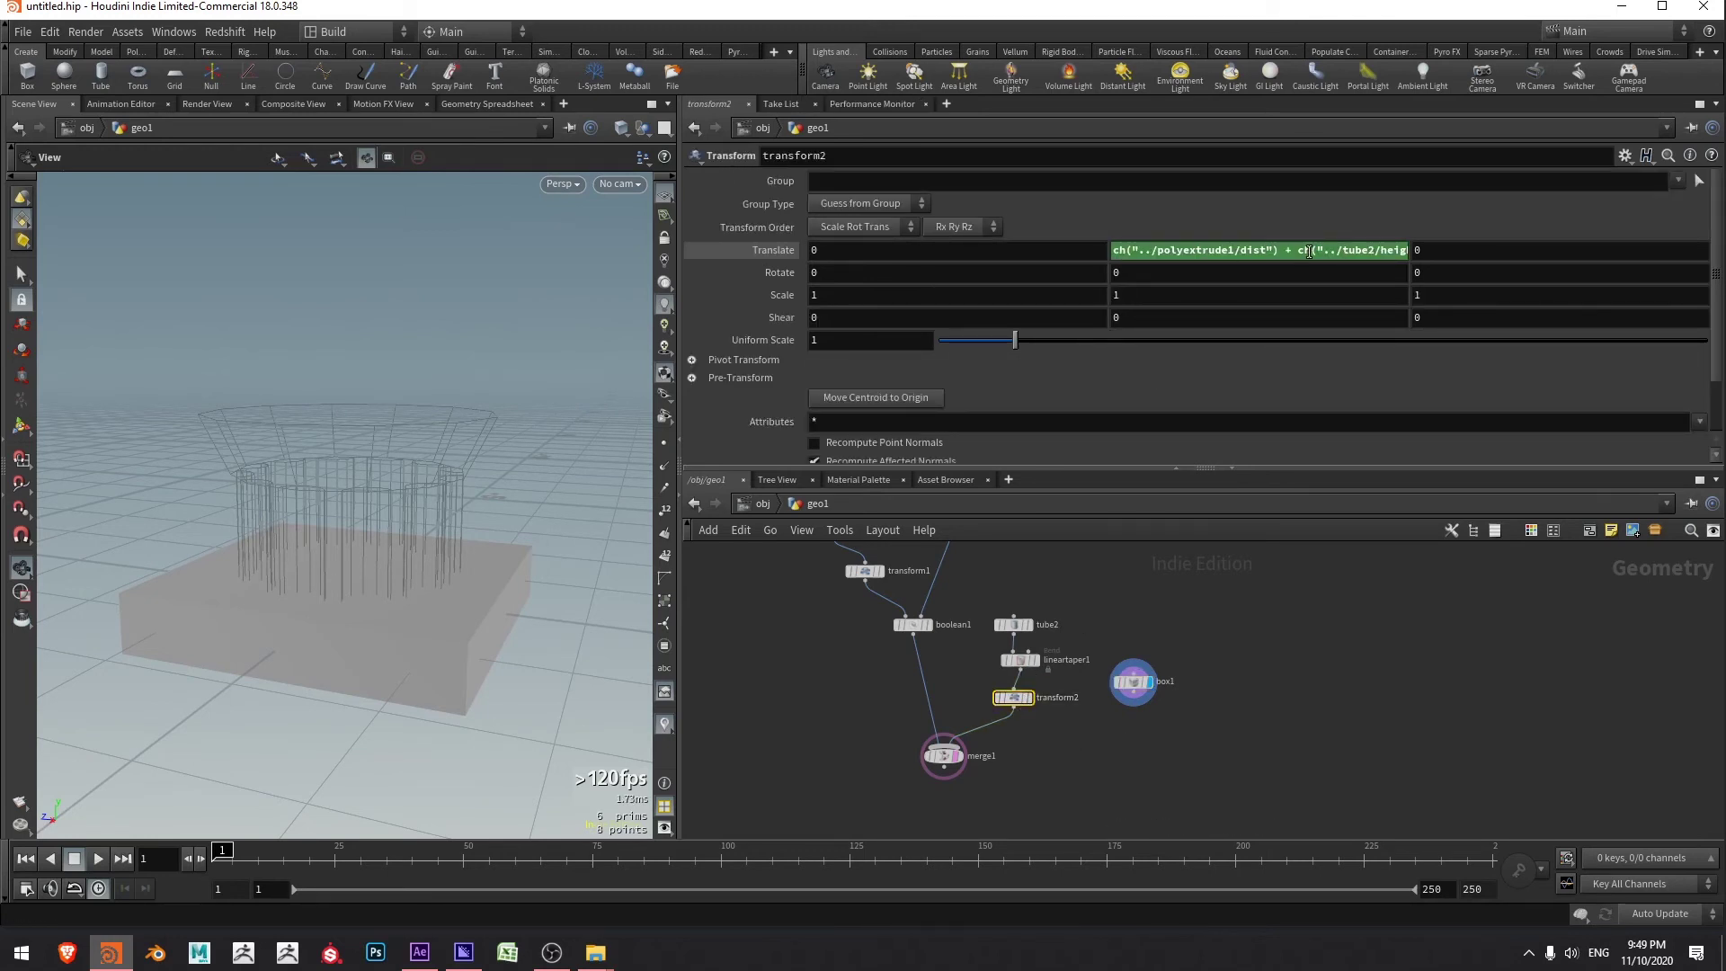
- Duplicate transform2 as transform3, wiring box1 into it and its output into merge1
mouse_move(1017, 704)
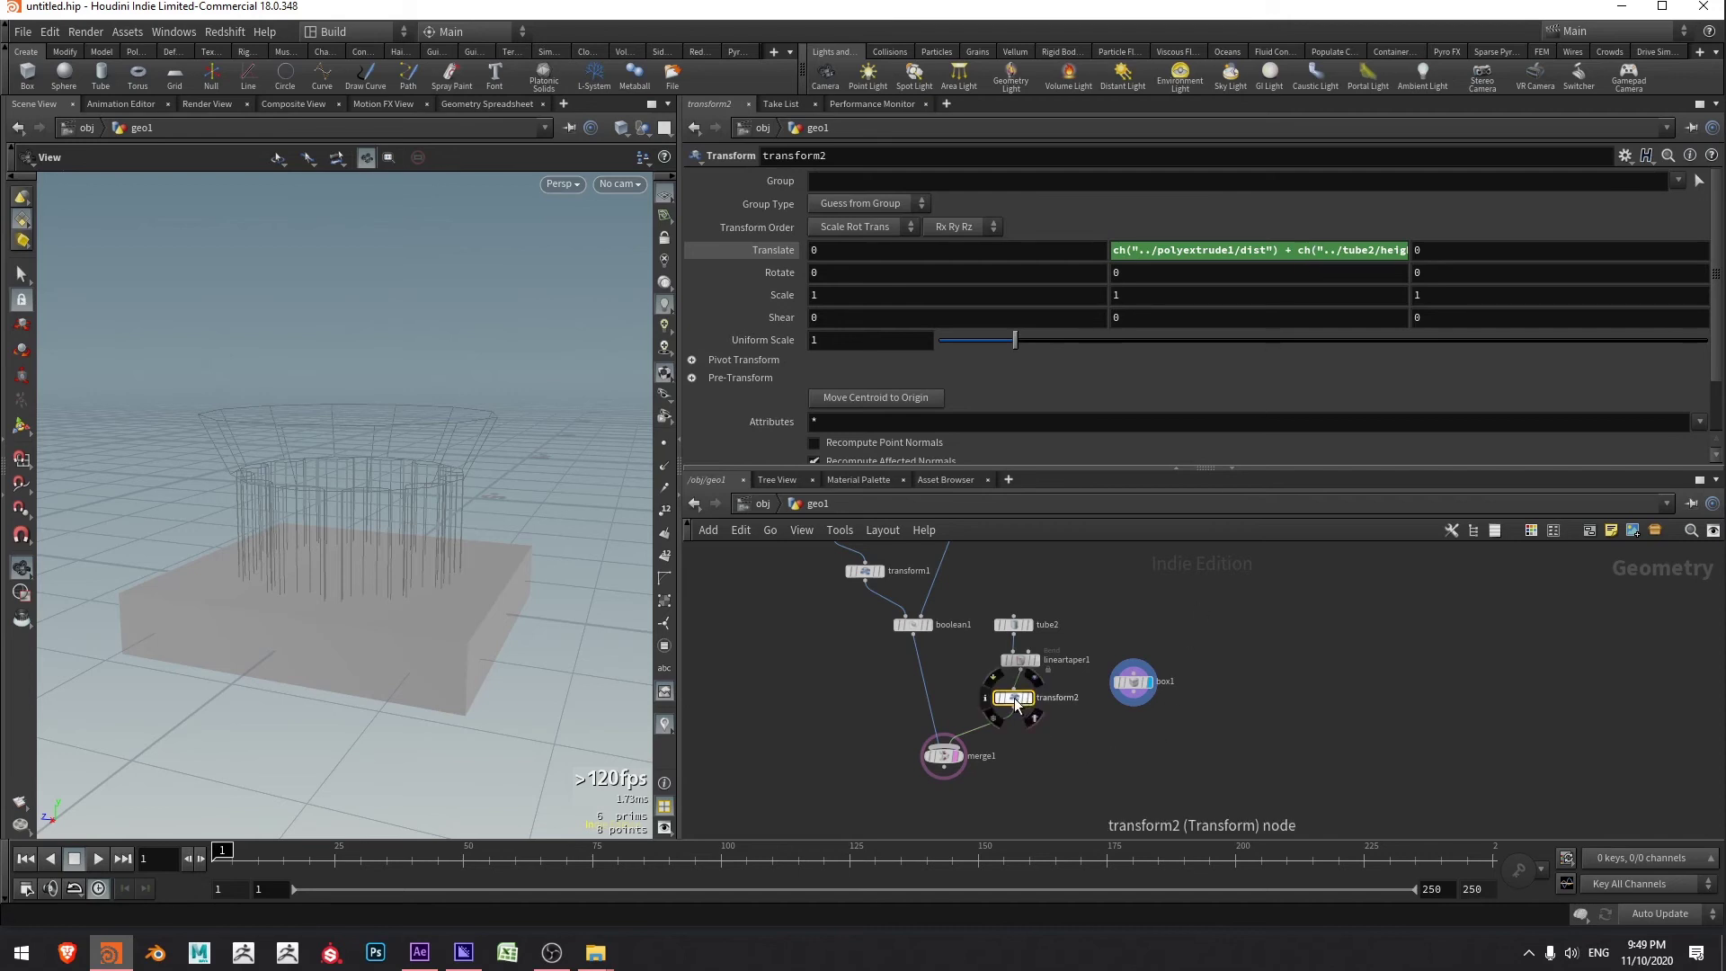
alt+drag(1016, 701, 1109, 735)
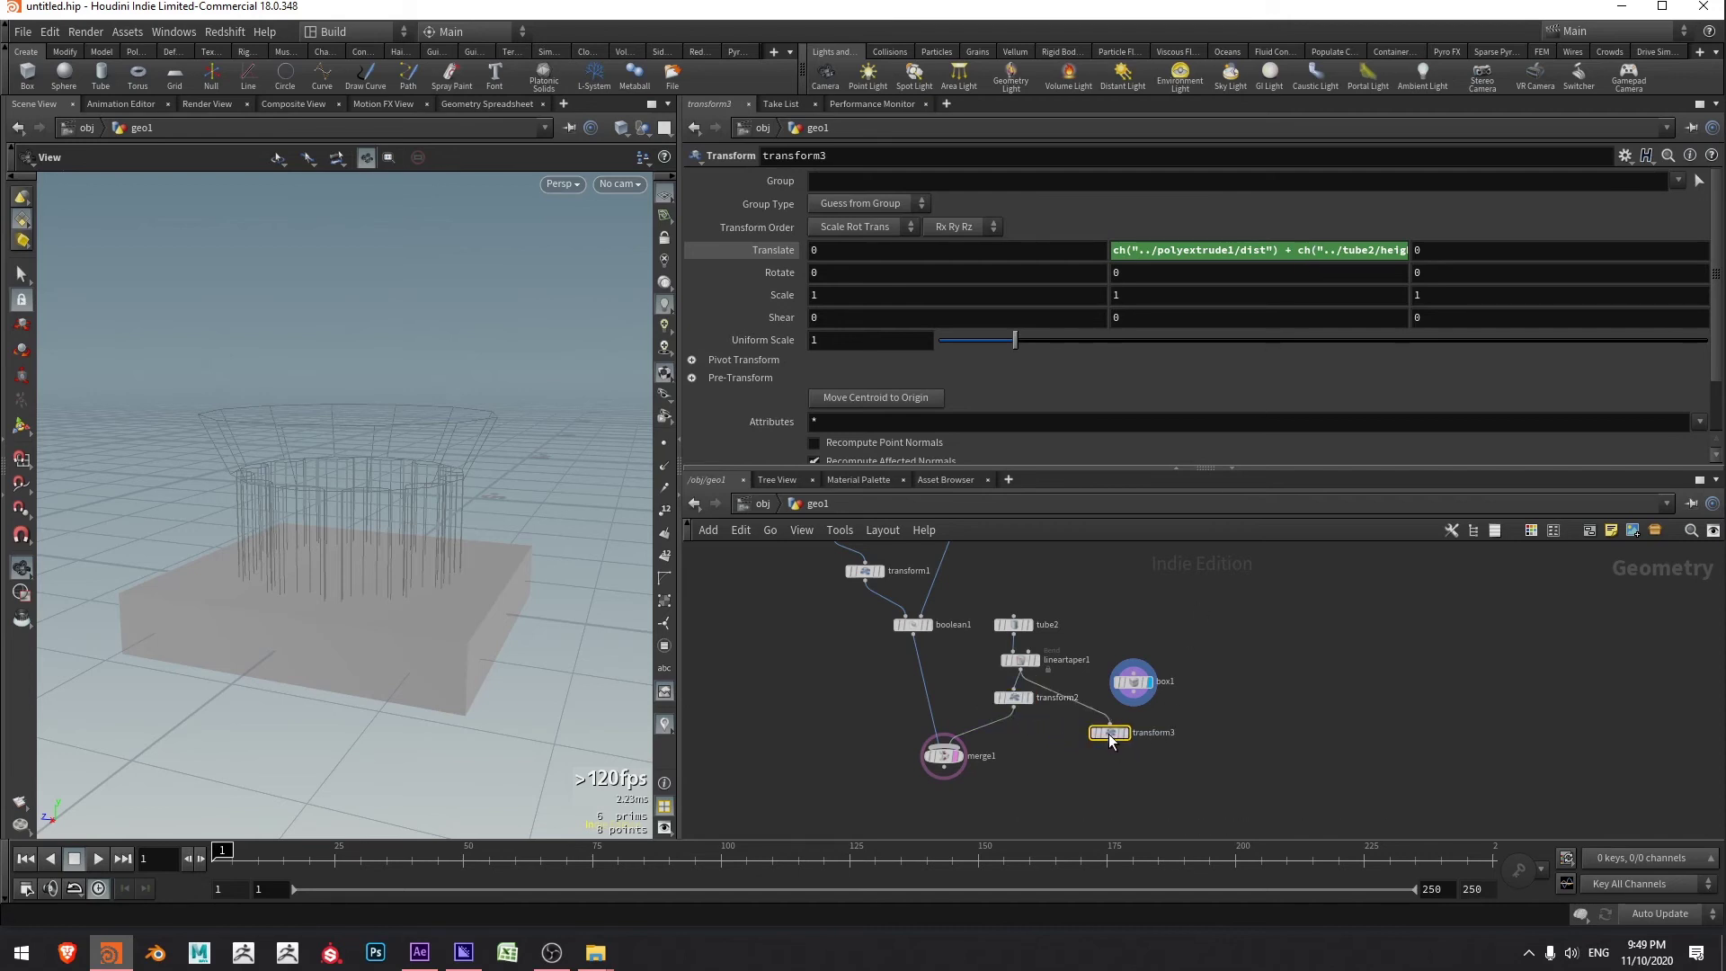
click(1137, 698)
click(1110, 725)
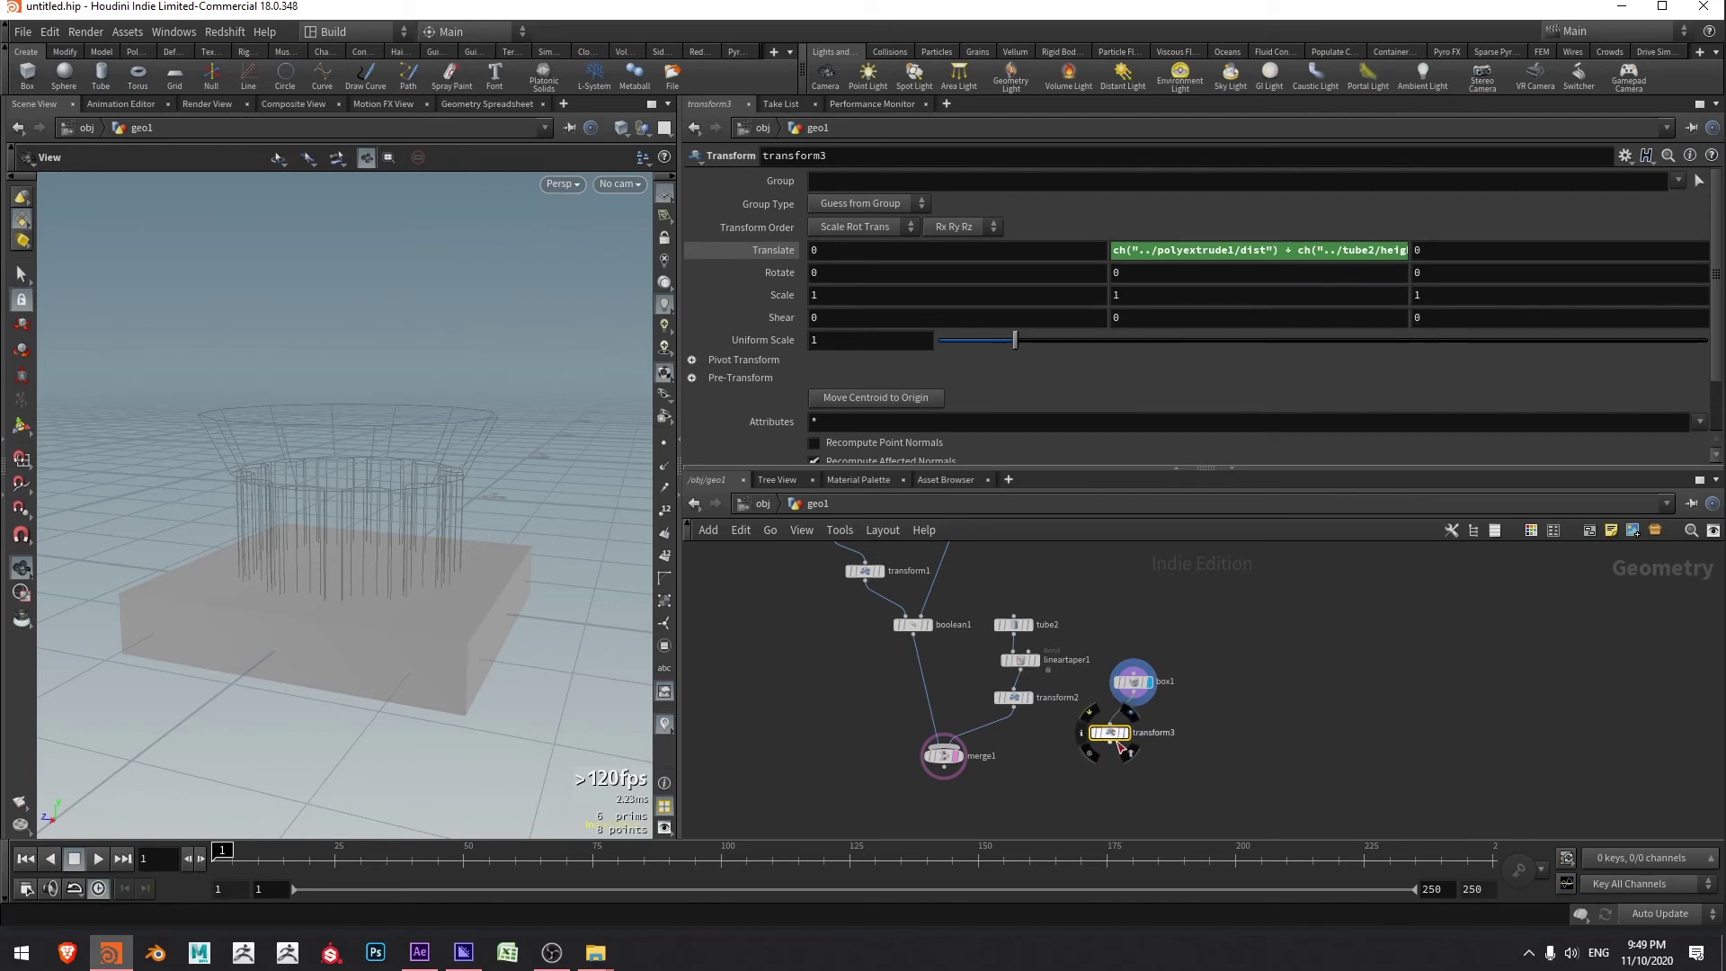
click(1109, 741)
click(957, 753)
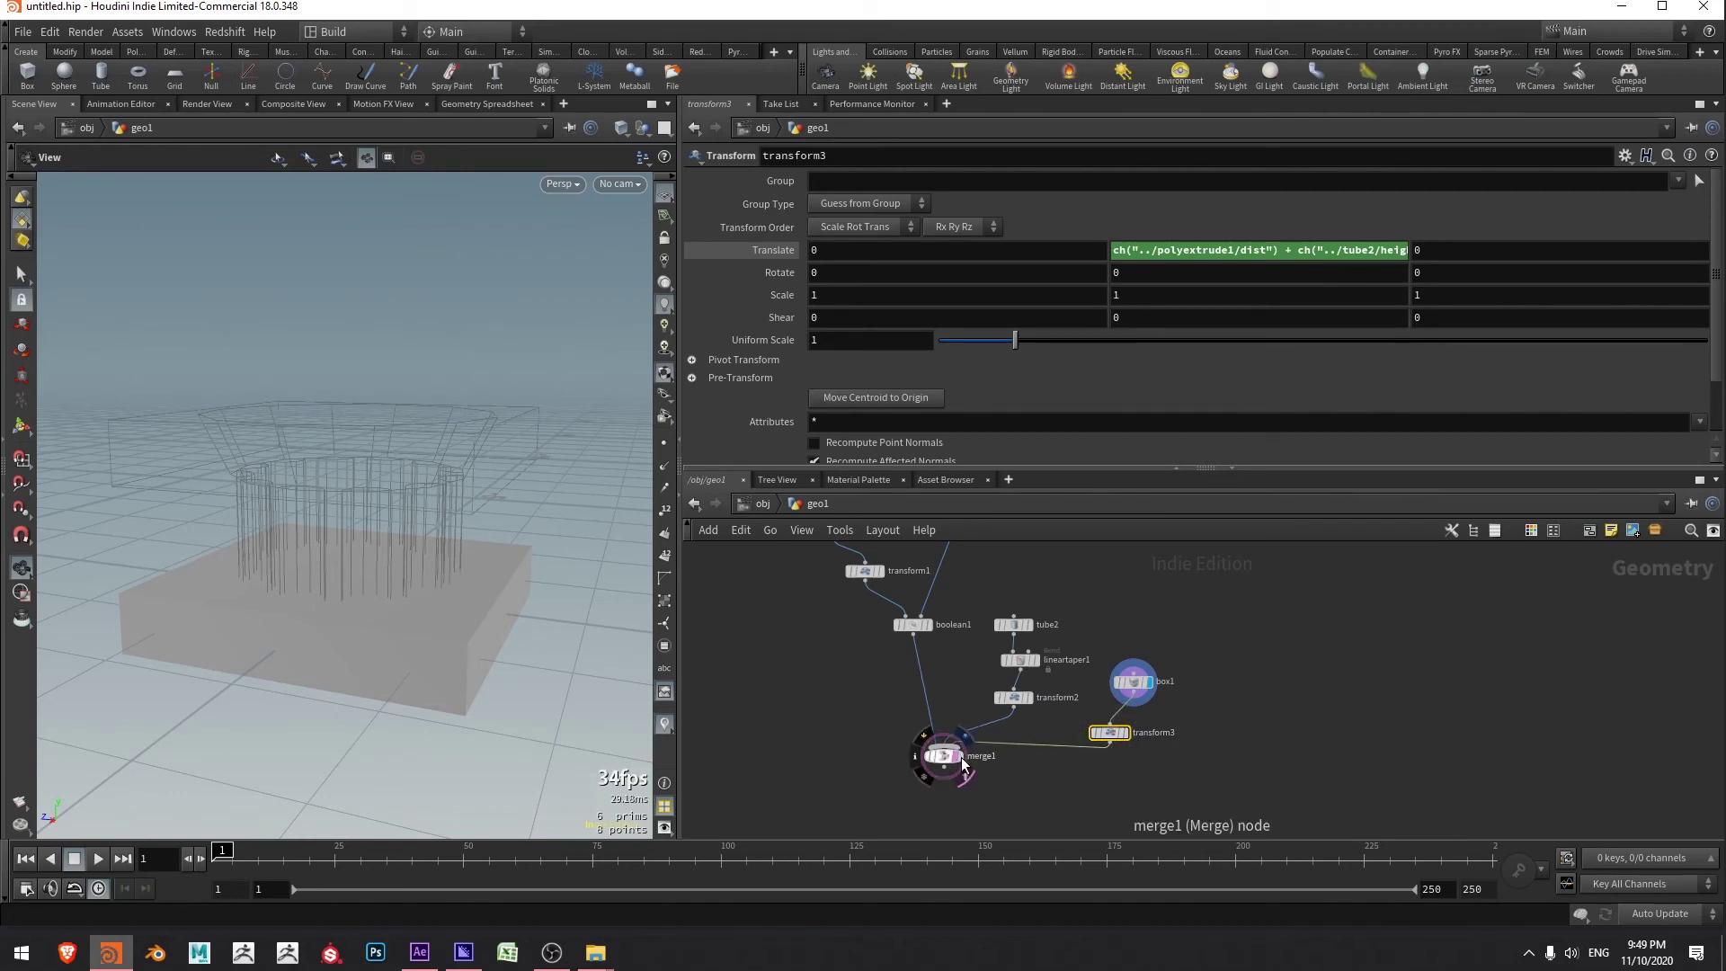
- Display the raised slab from transform3 with merge1 as a wireframe reference
click(966, 770)
click(1131, 743)
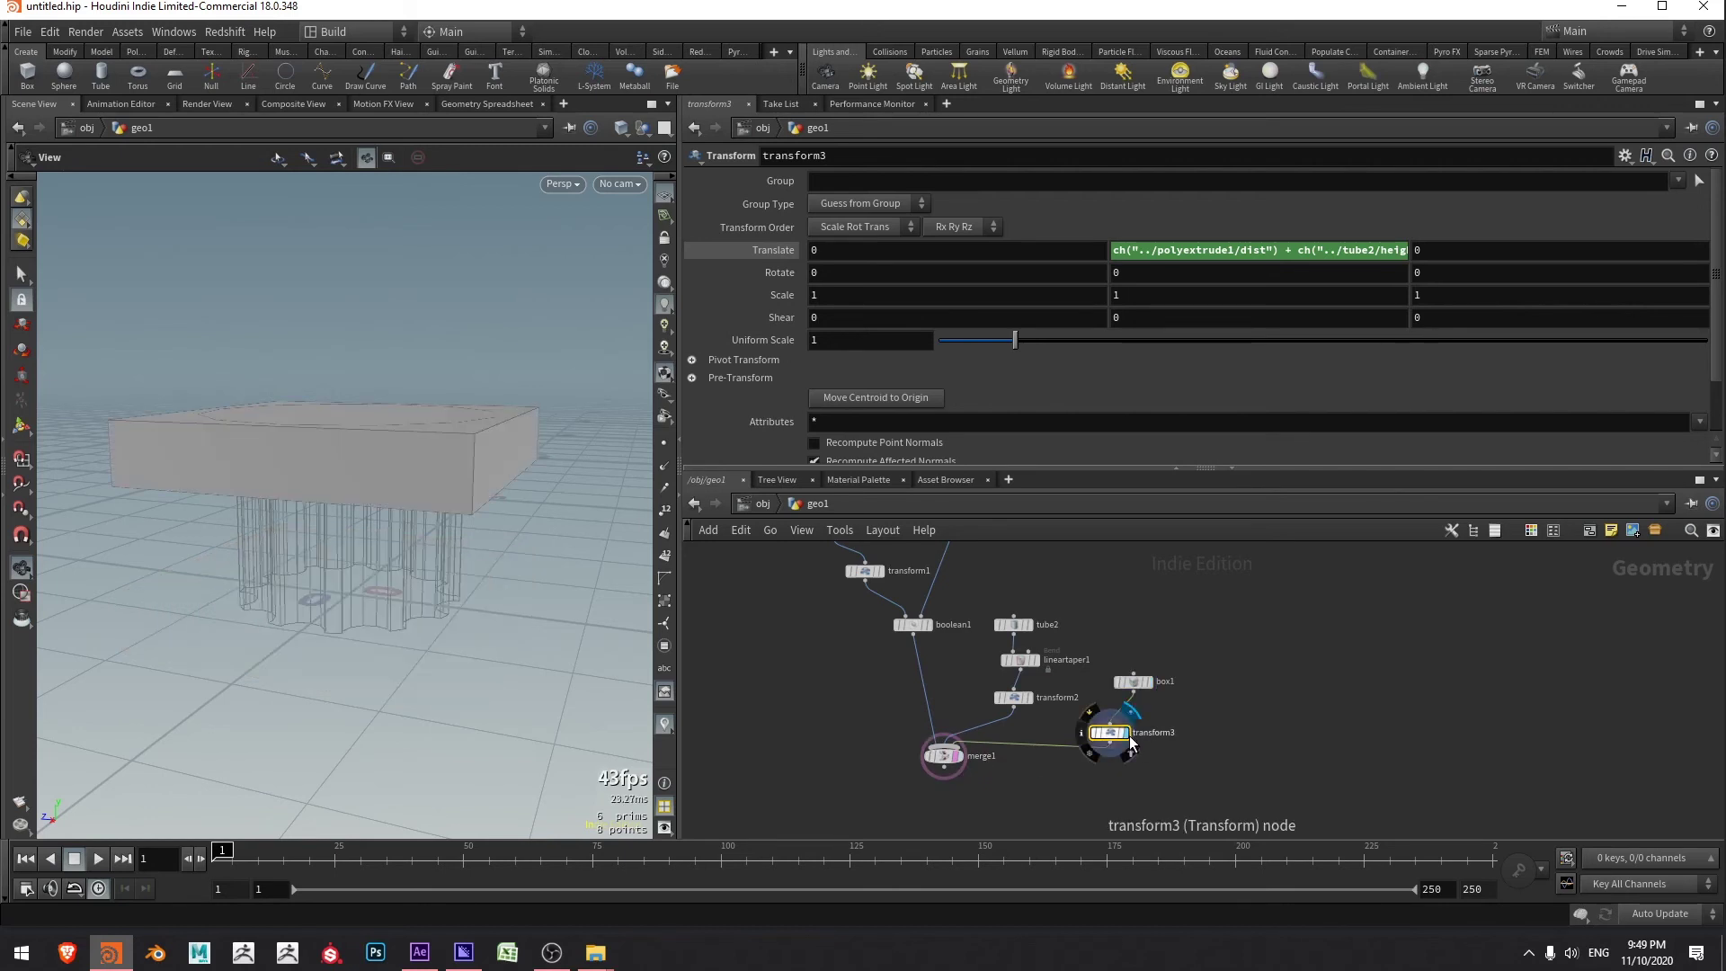
drag(540, 553, 539, 507)
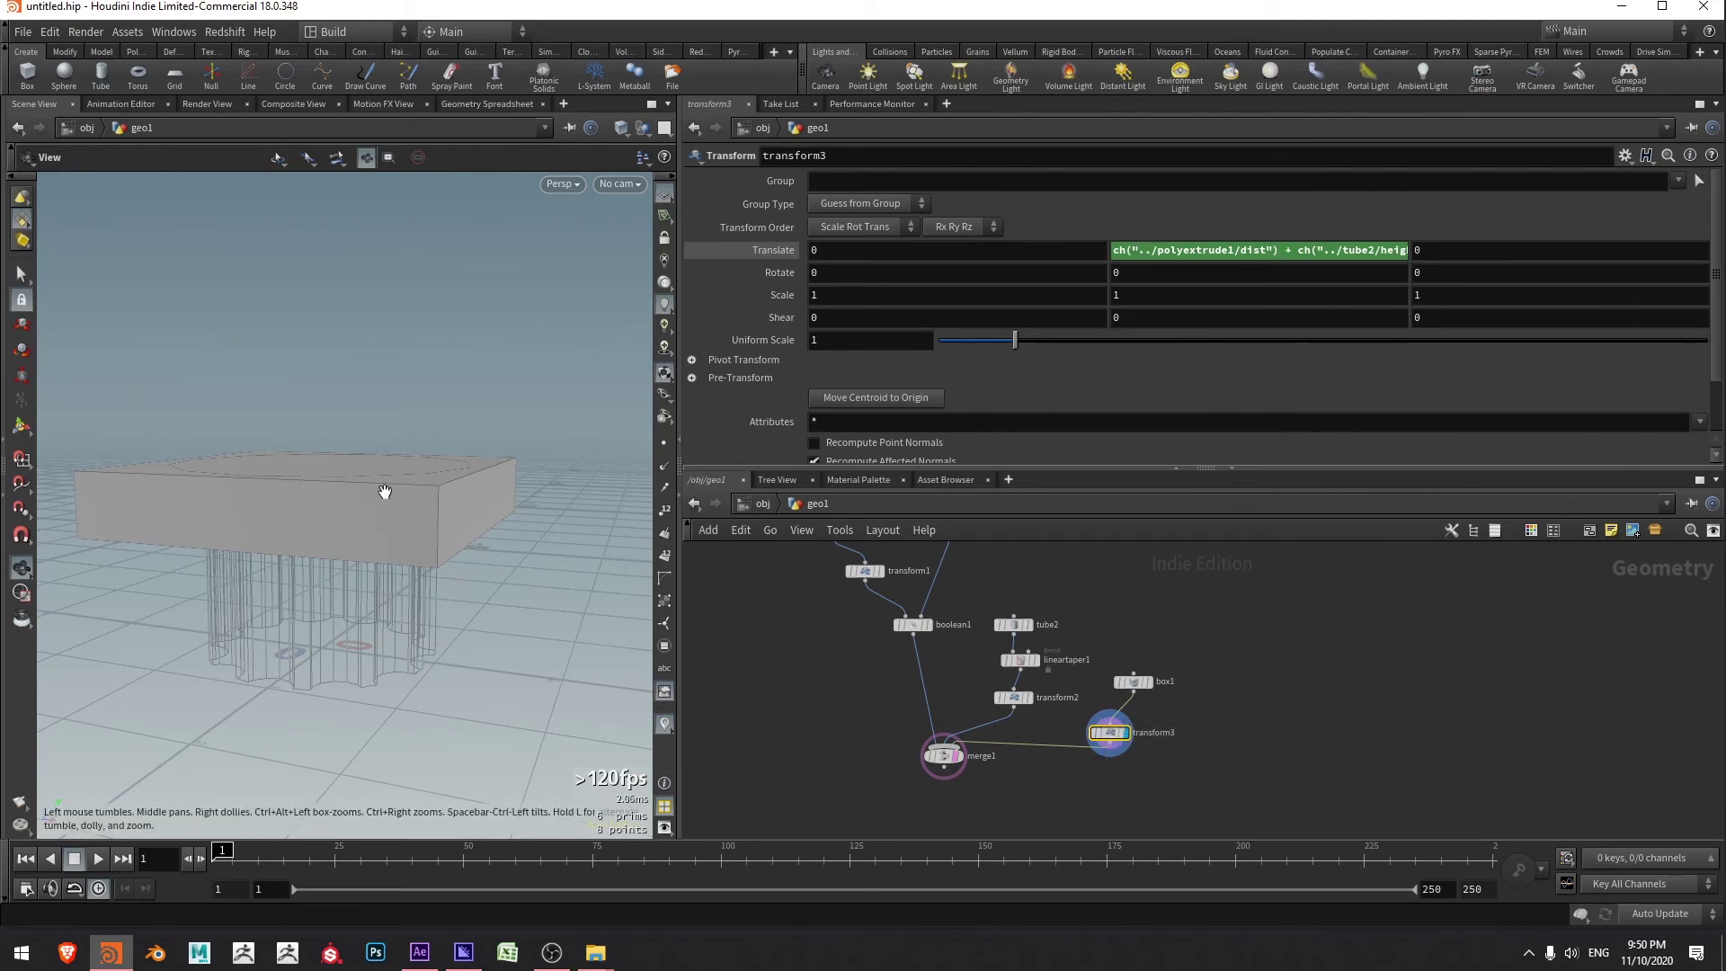
drag(393, 516, 477, 512)
key(w)
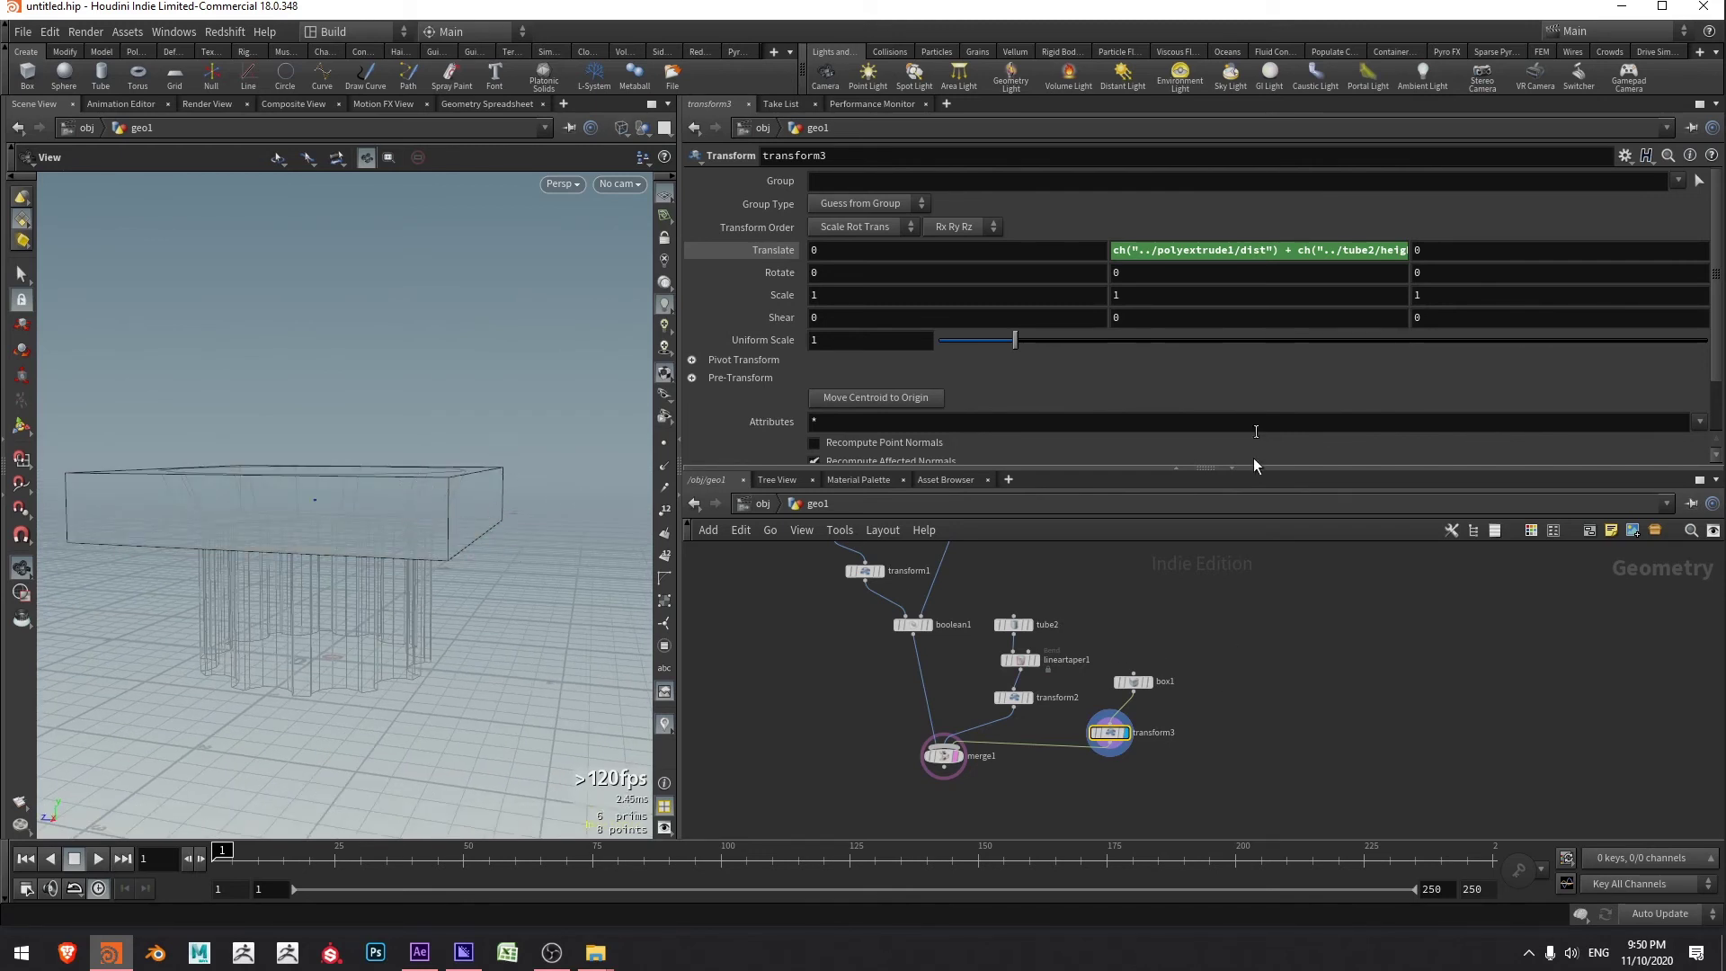
- Copy box1's Size Y parameter for referencing and set Size Y to 0.5
click(1277, 252)
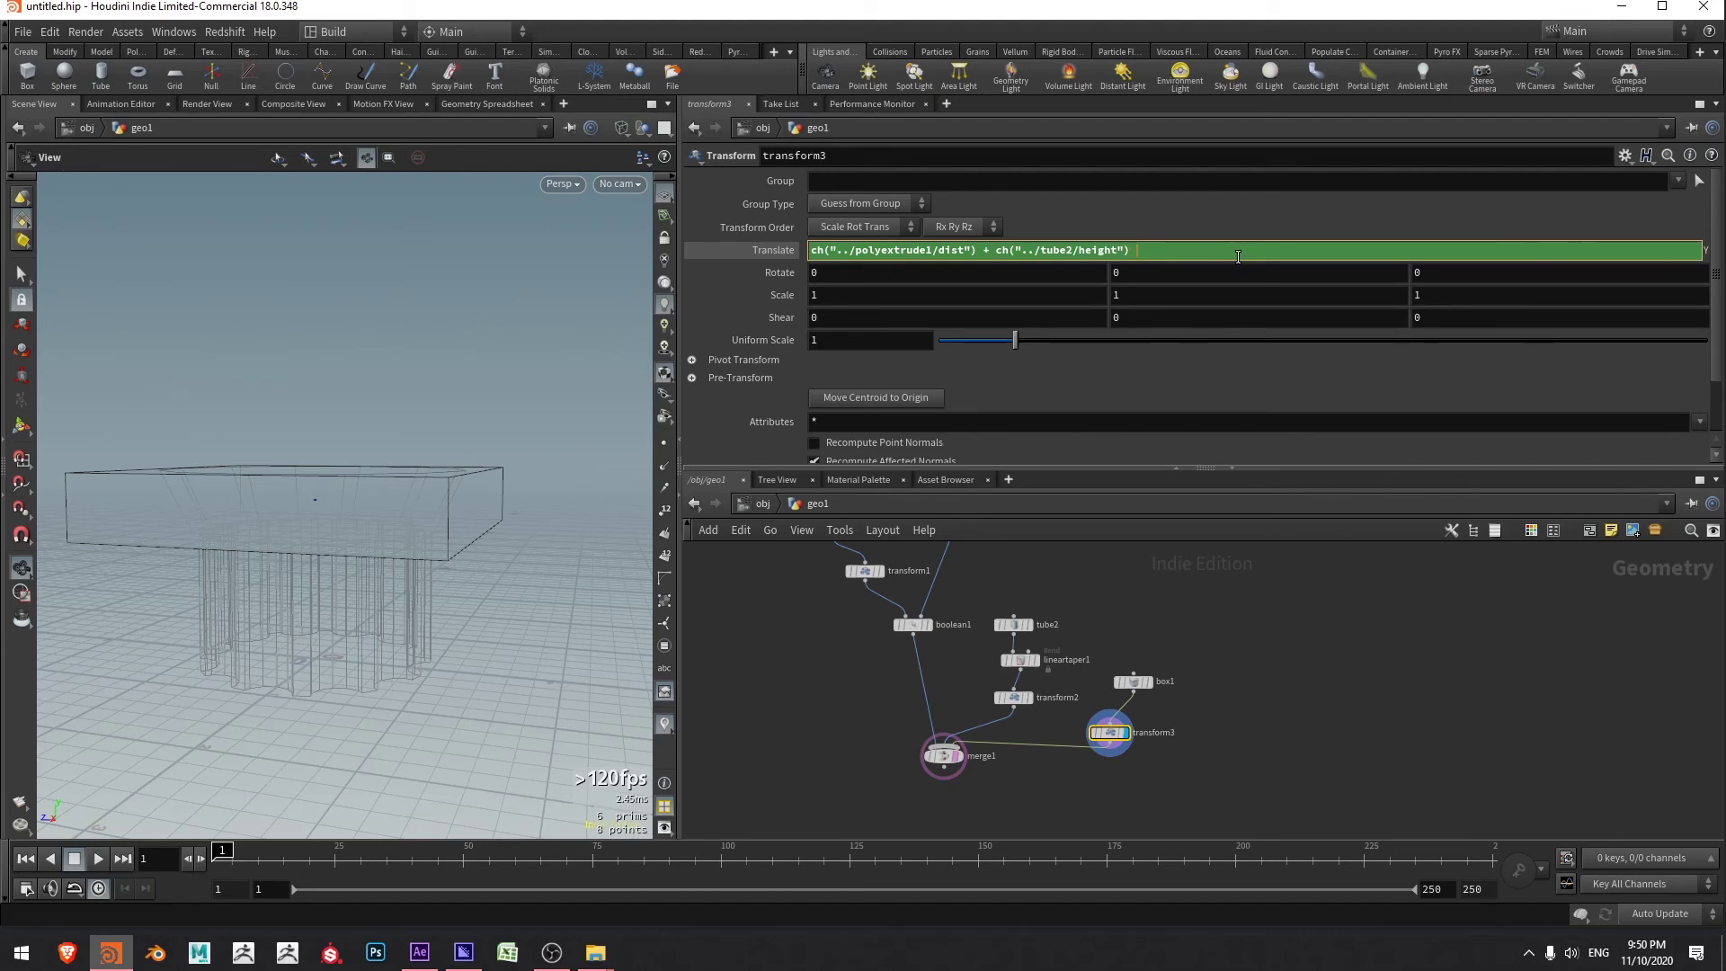
click(1136, 680)
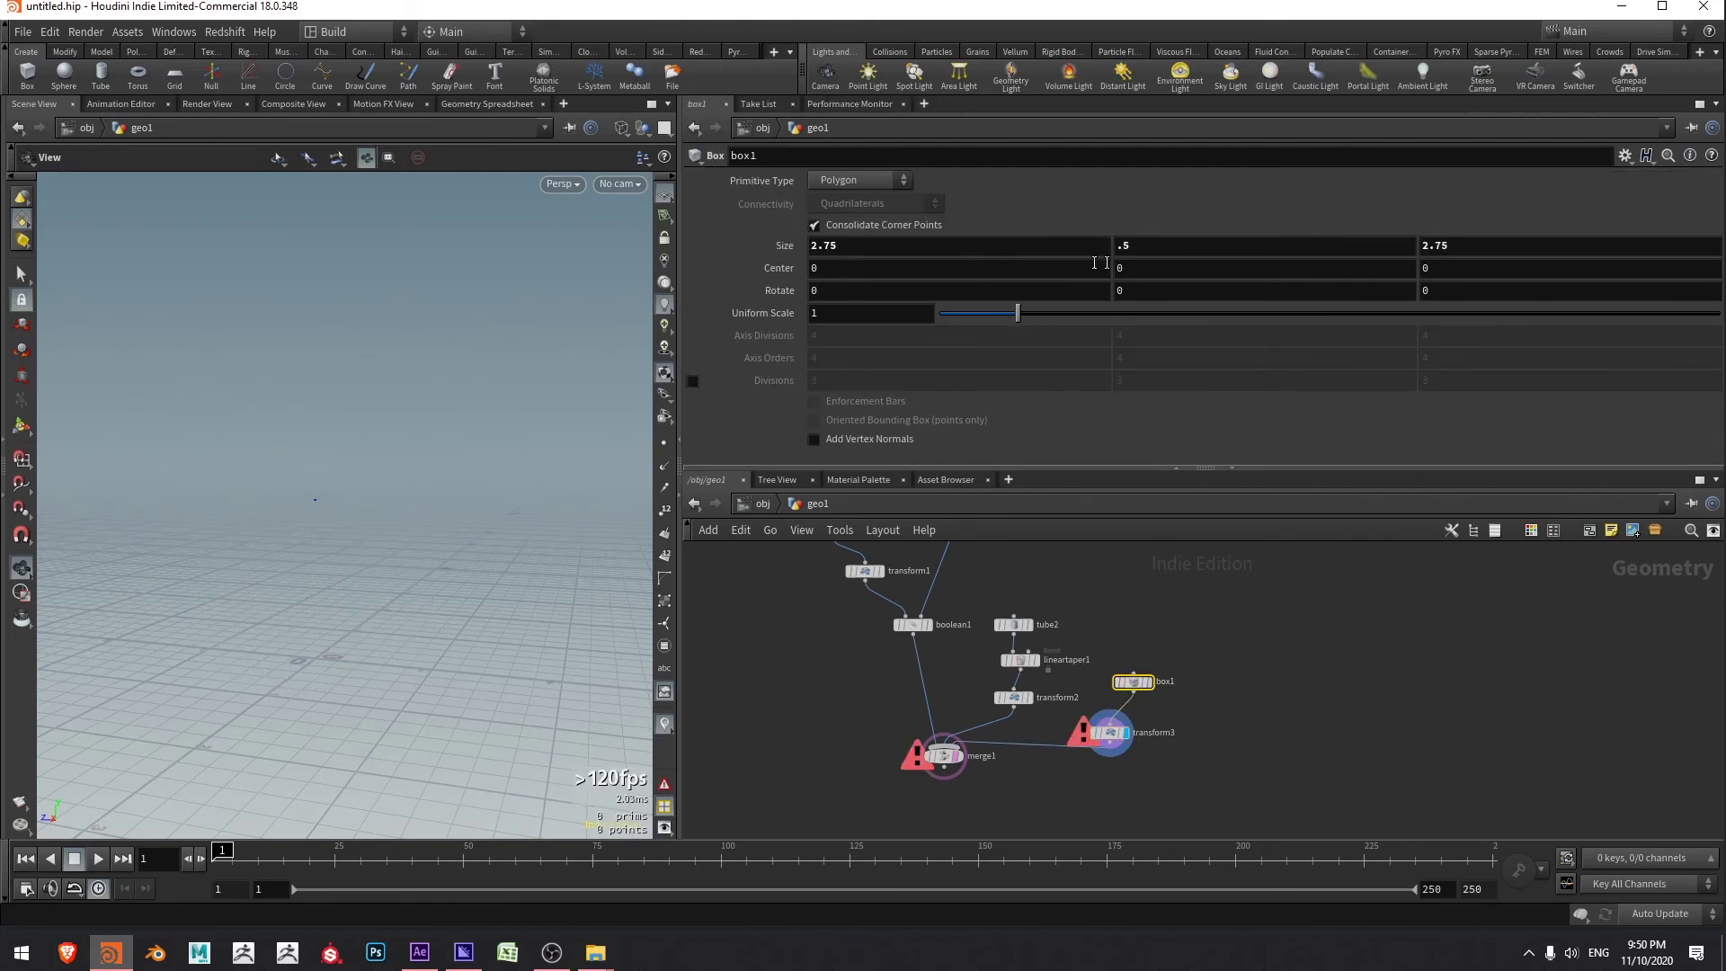
click(1165, 246)
right_click(1156, 248)
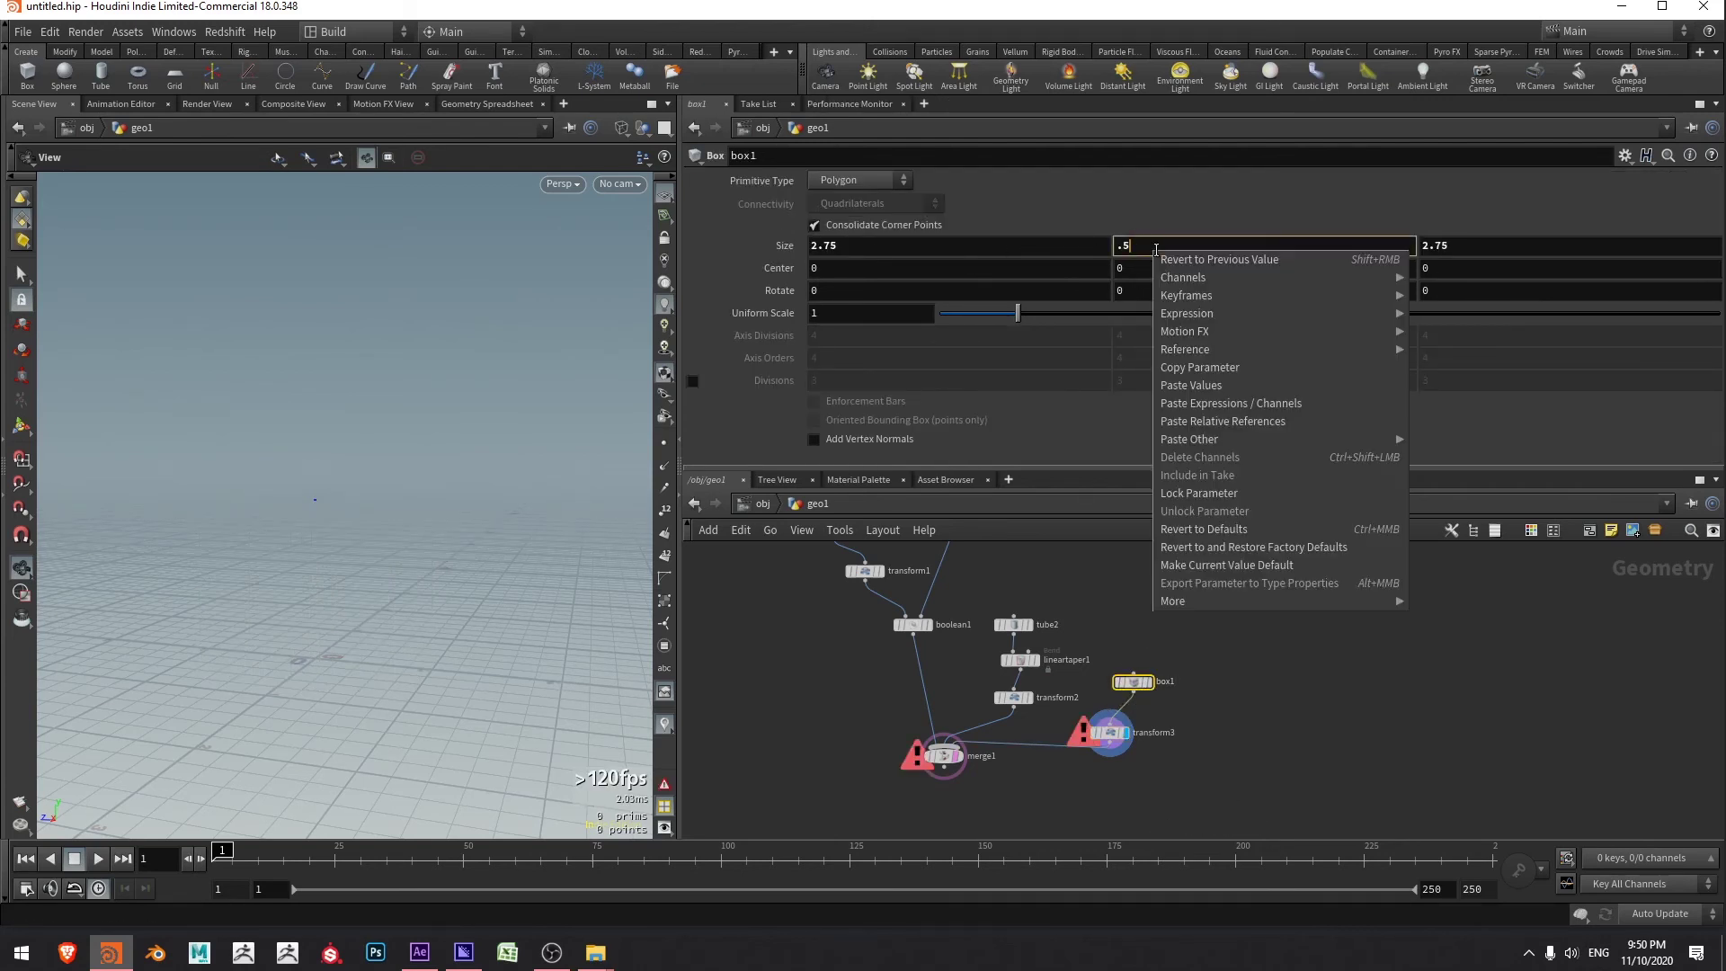
click(1217, 381)
text(.5)
key(Return)
- Append '+ ch("../box1/sizey")' to transform3's Translate Y expression, then return to shaded view
click(1106, 730)
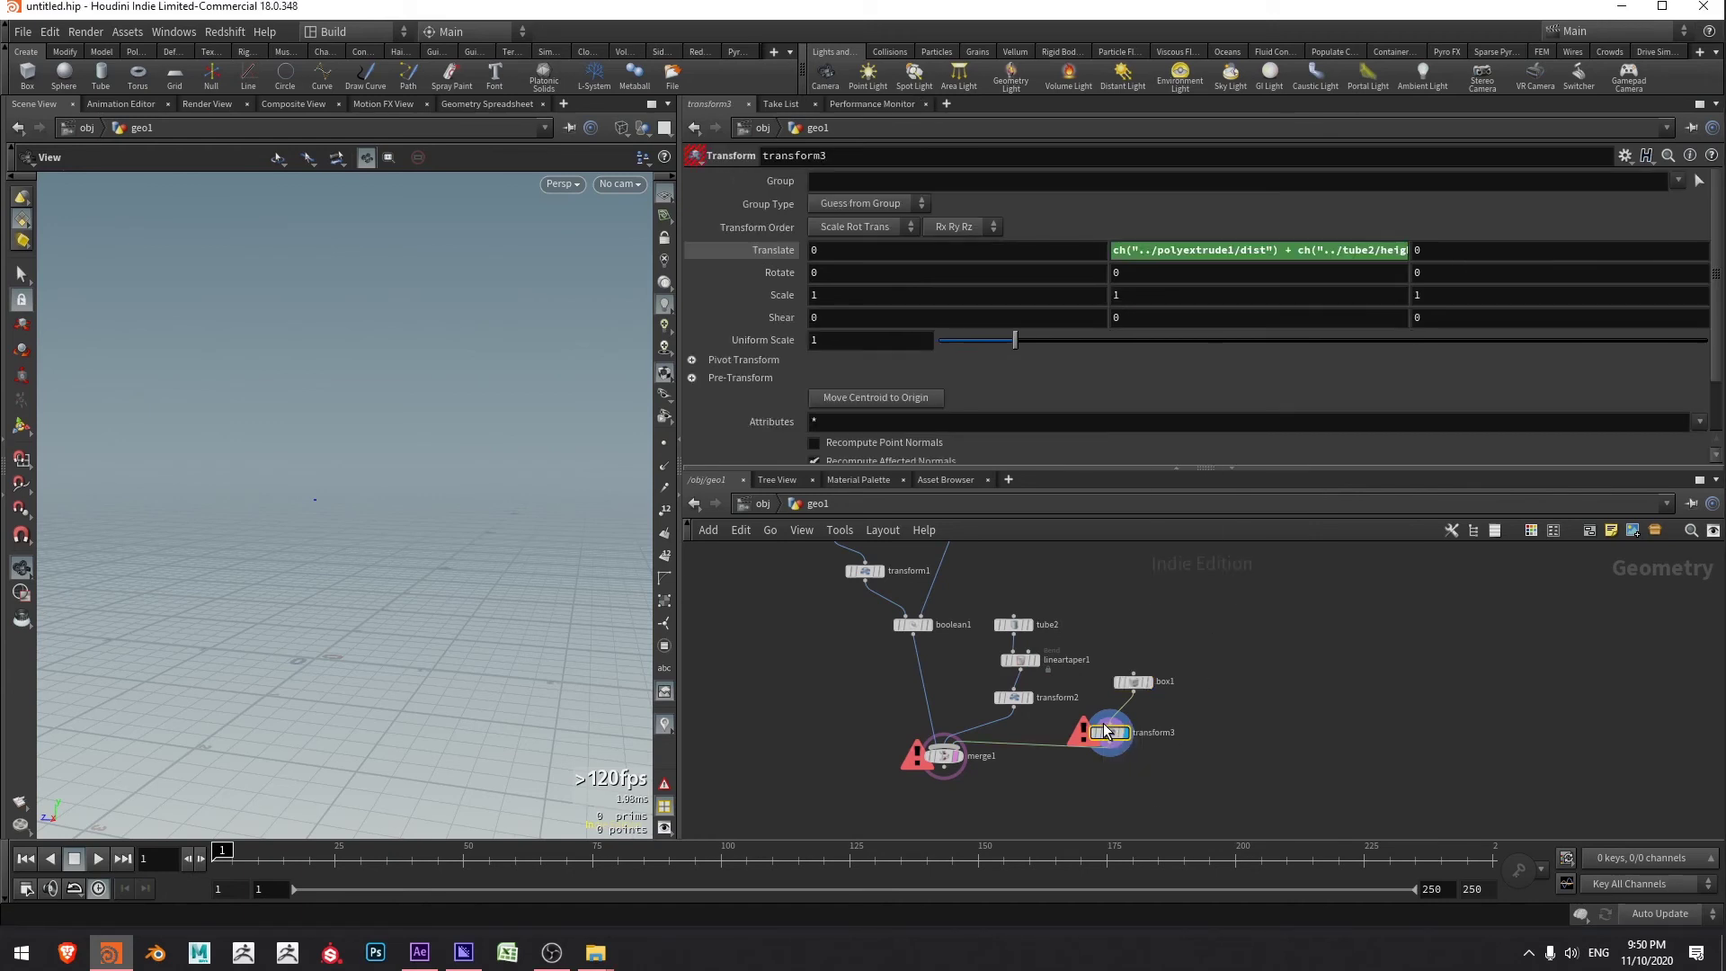
click(1332, 251)
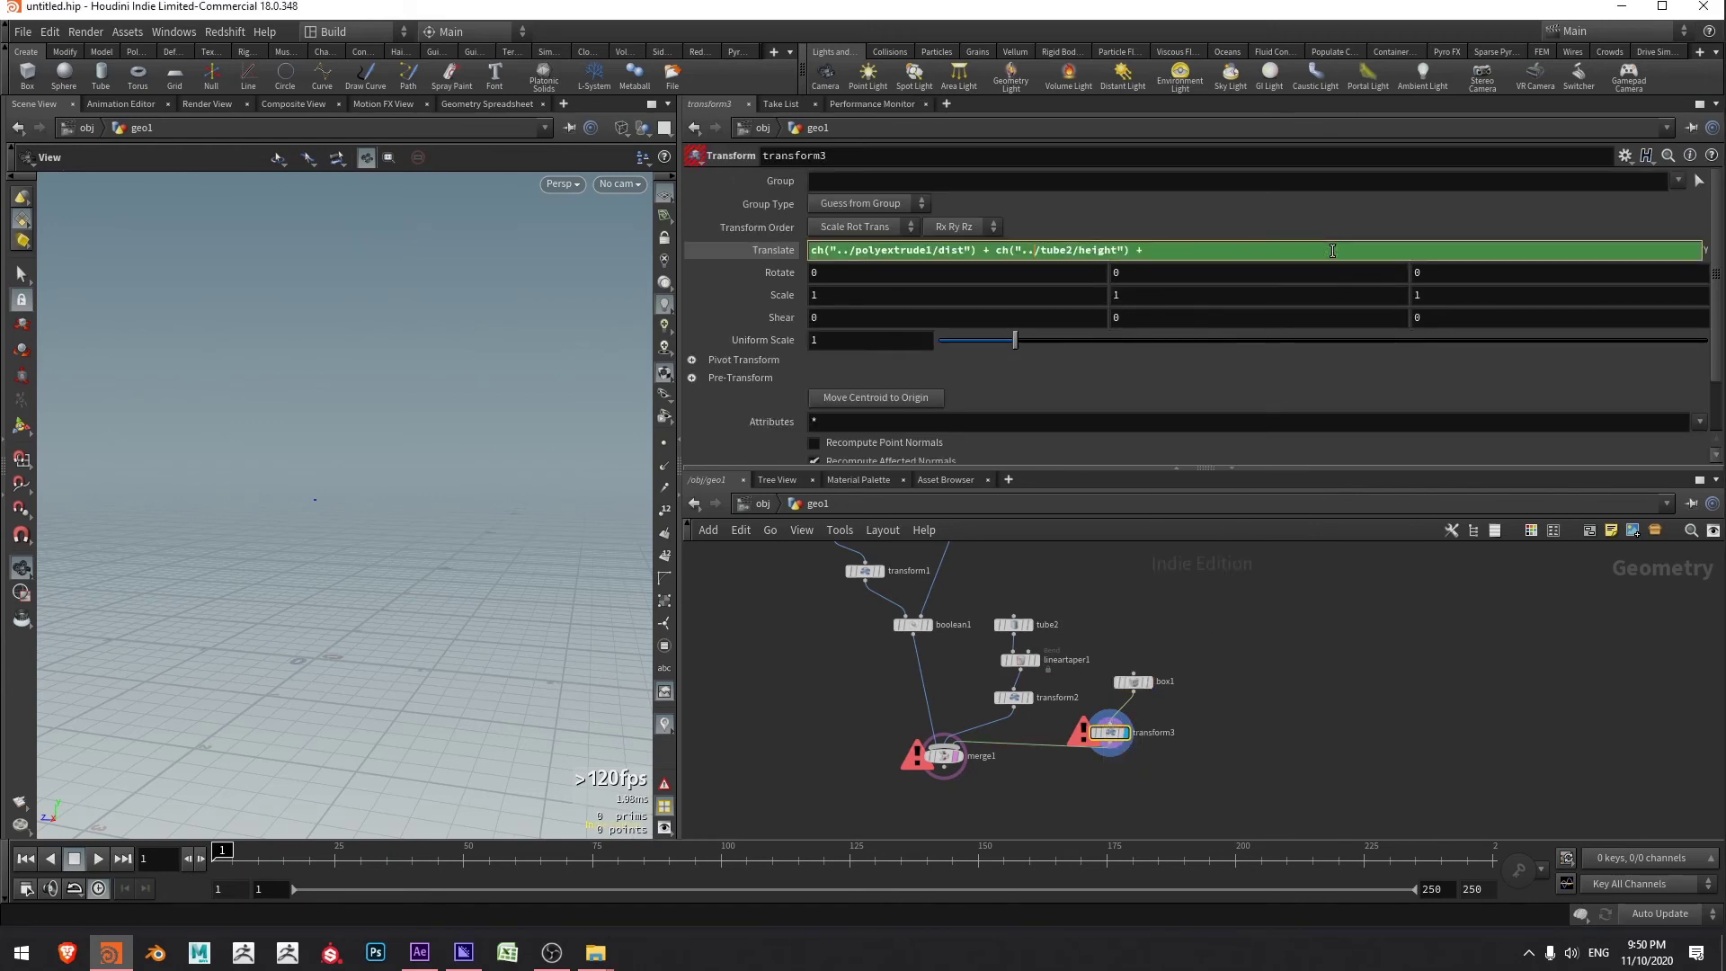
right_click(1272, 248)
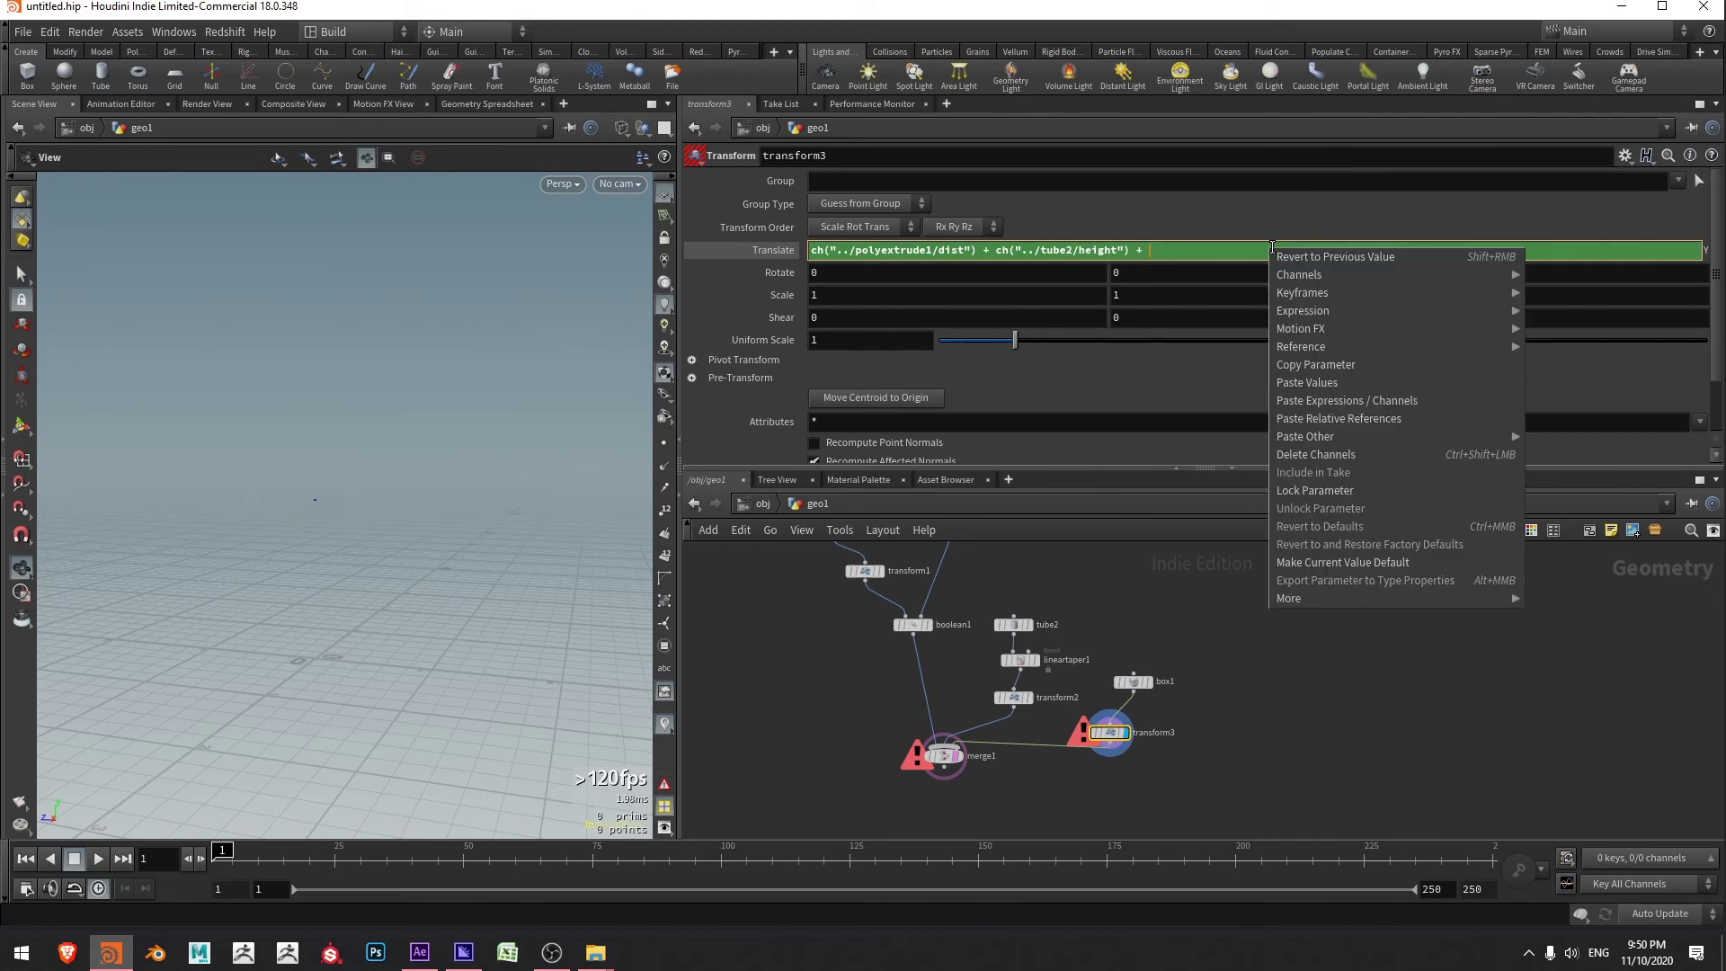
click(1322, 419)
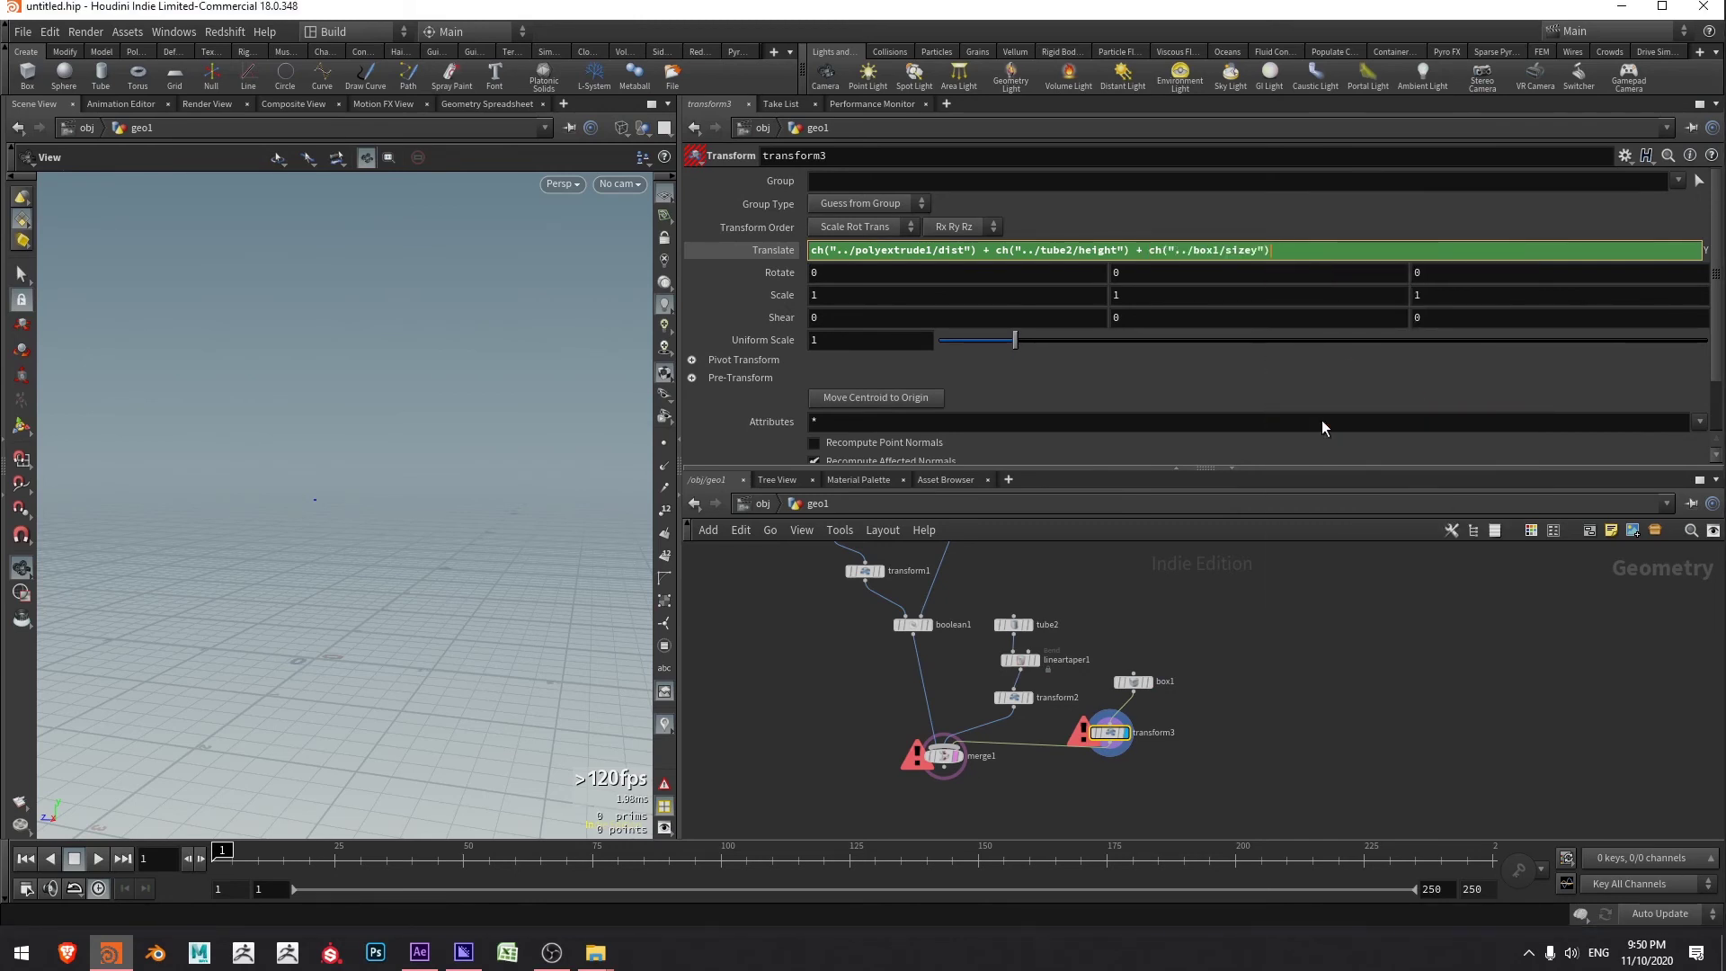
key(Return)
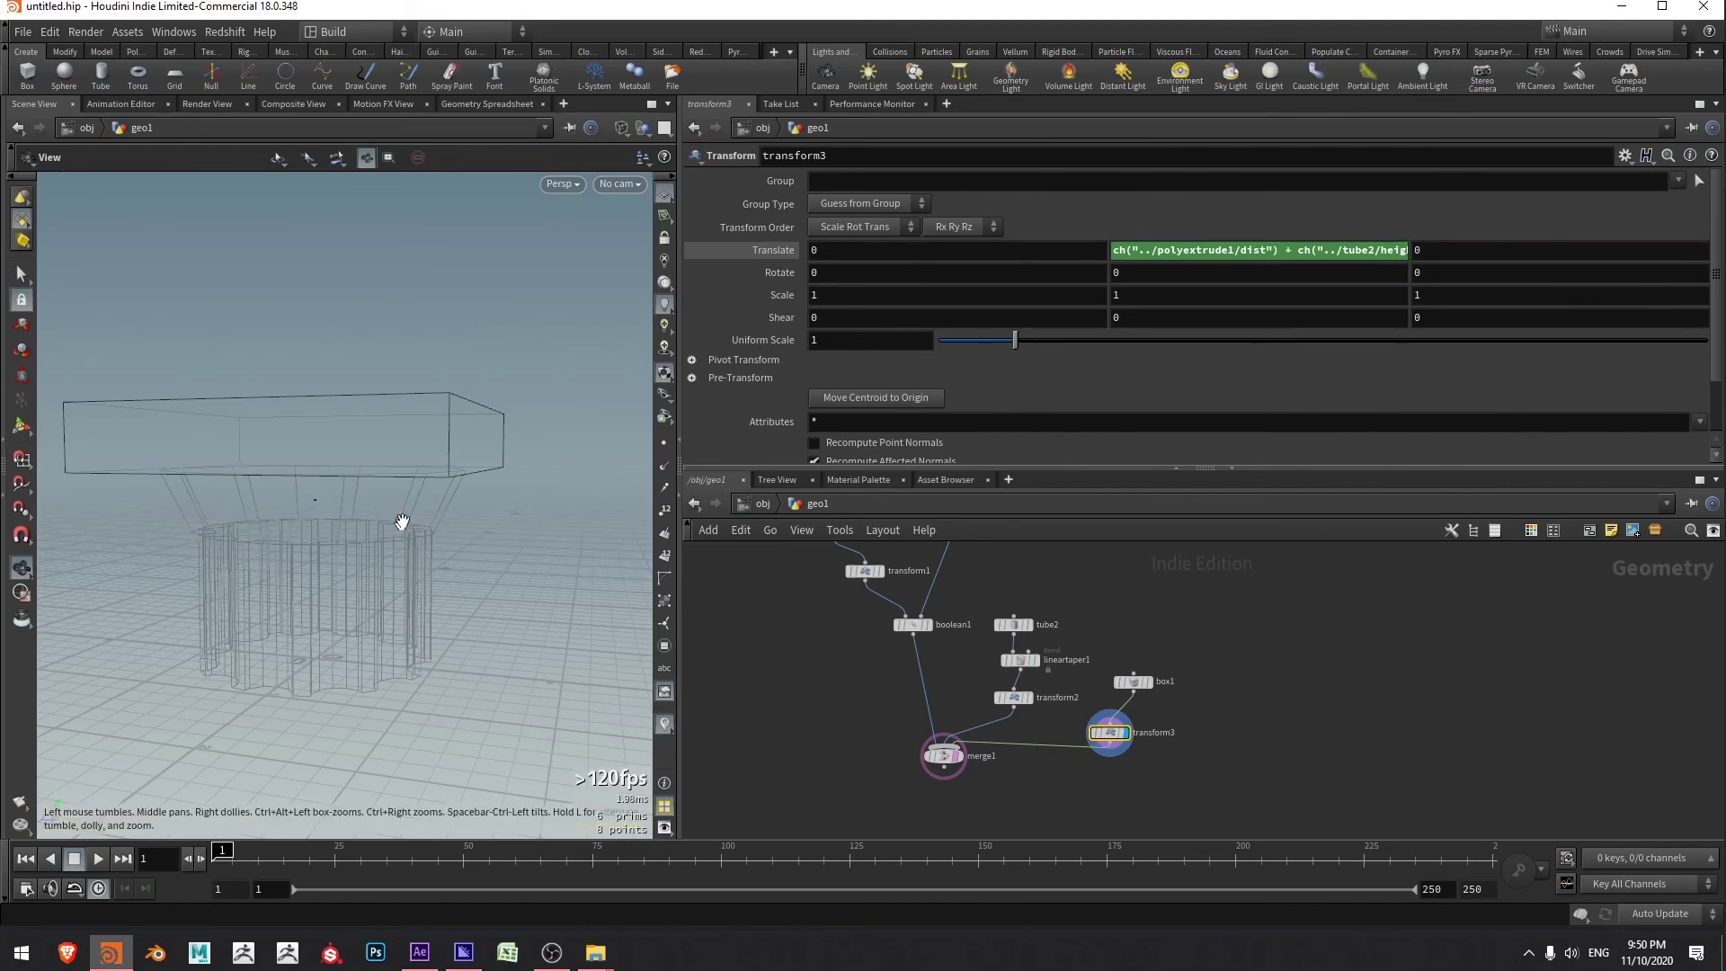
mouse_move(401, 516)
mouse_down()
mouse_move(447, 505)
mouse_move(339, 493)
mouse_move(482, 474)
mouse_move(520, 528)
mouse_move(448, 516)
mouse_move(500, 542)
mouse_move(482, 562)
mouse_move(601, 539)
mouse_move(505, 557)
mouse_up()
key(w)
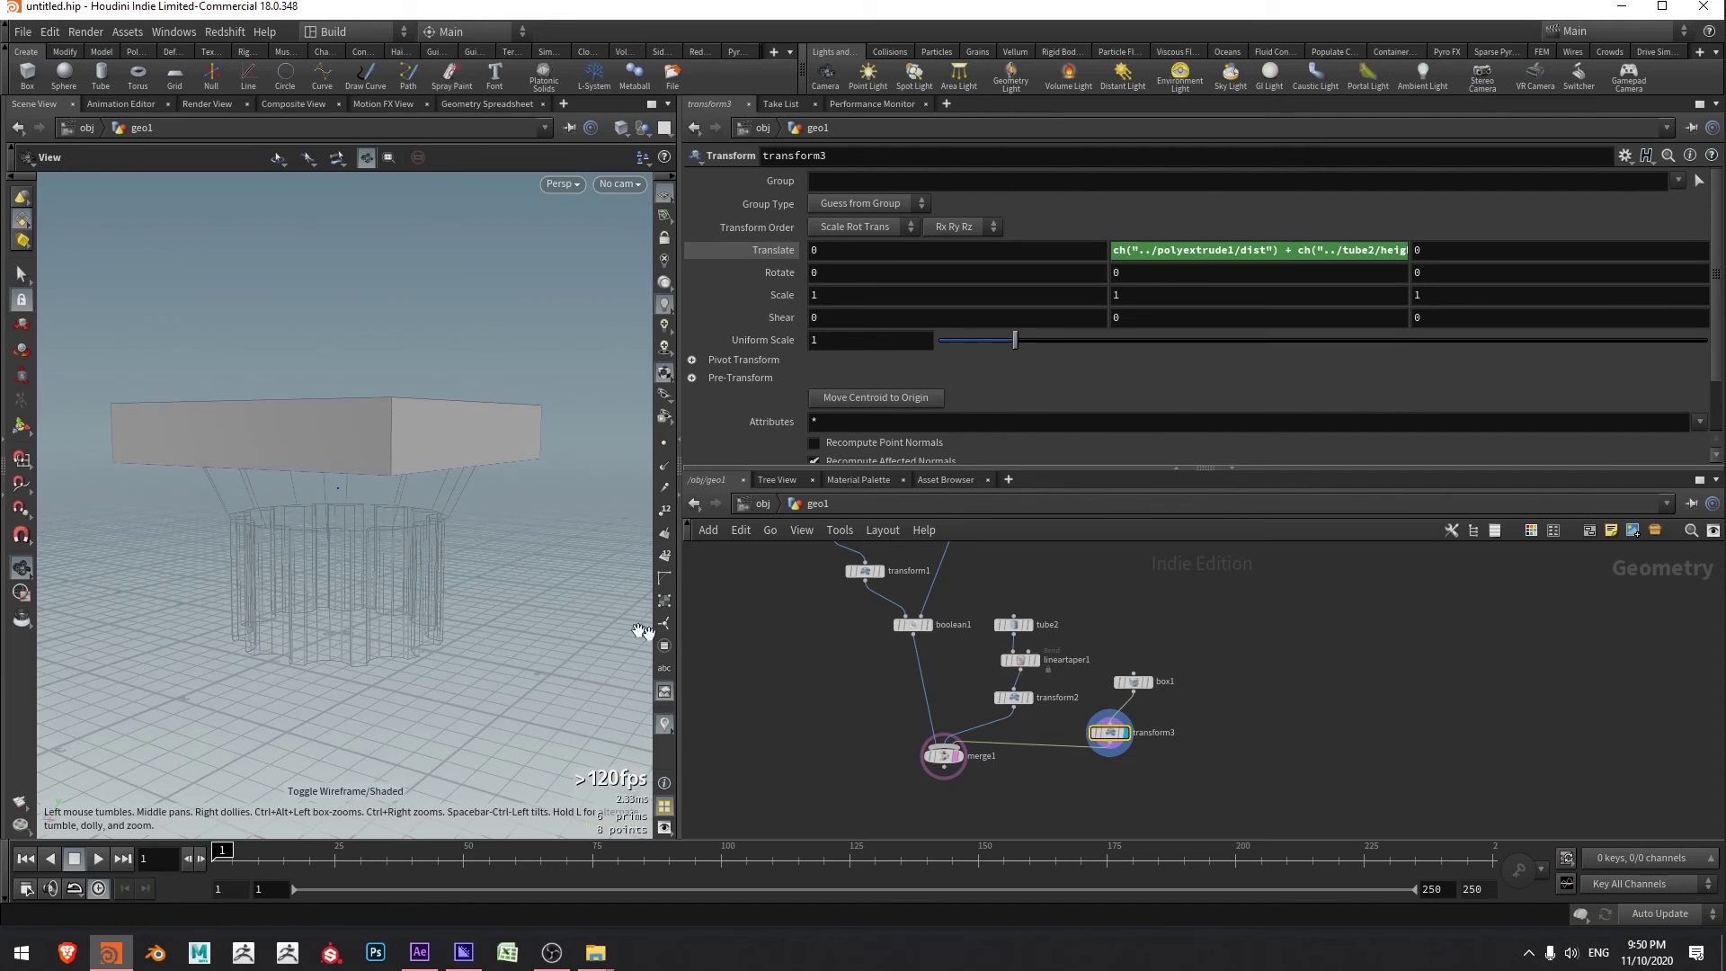
- Raise polyextrude1's Distance from 1.091 to 4.191, stretching the fluted shaft with merge1 displayed
click(960, 761)
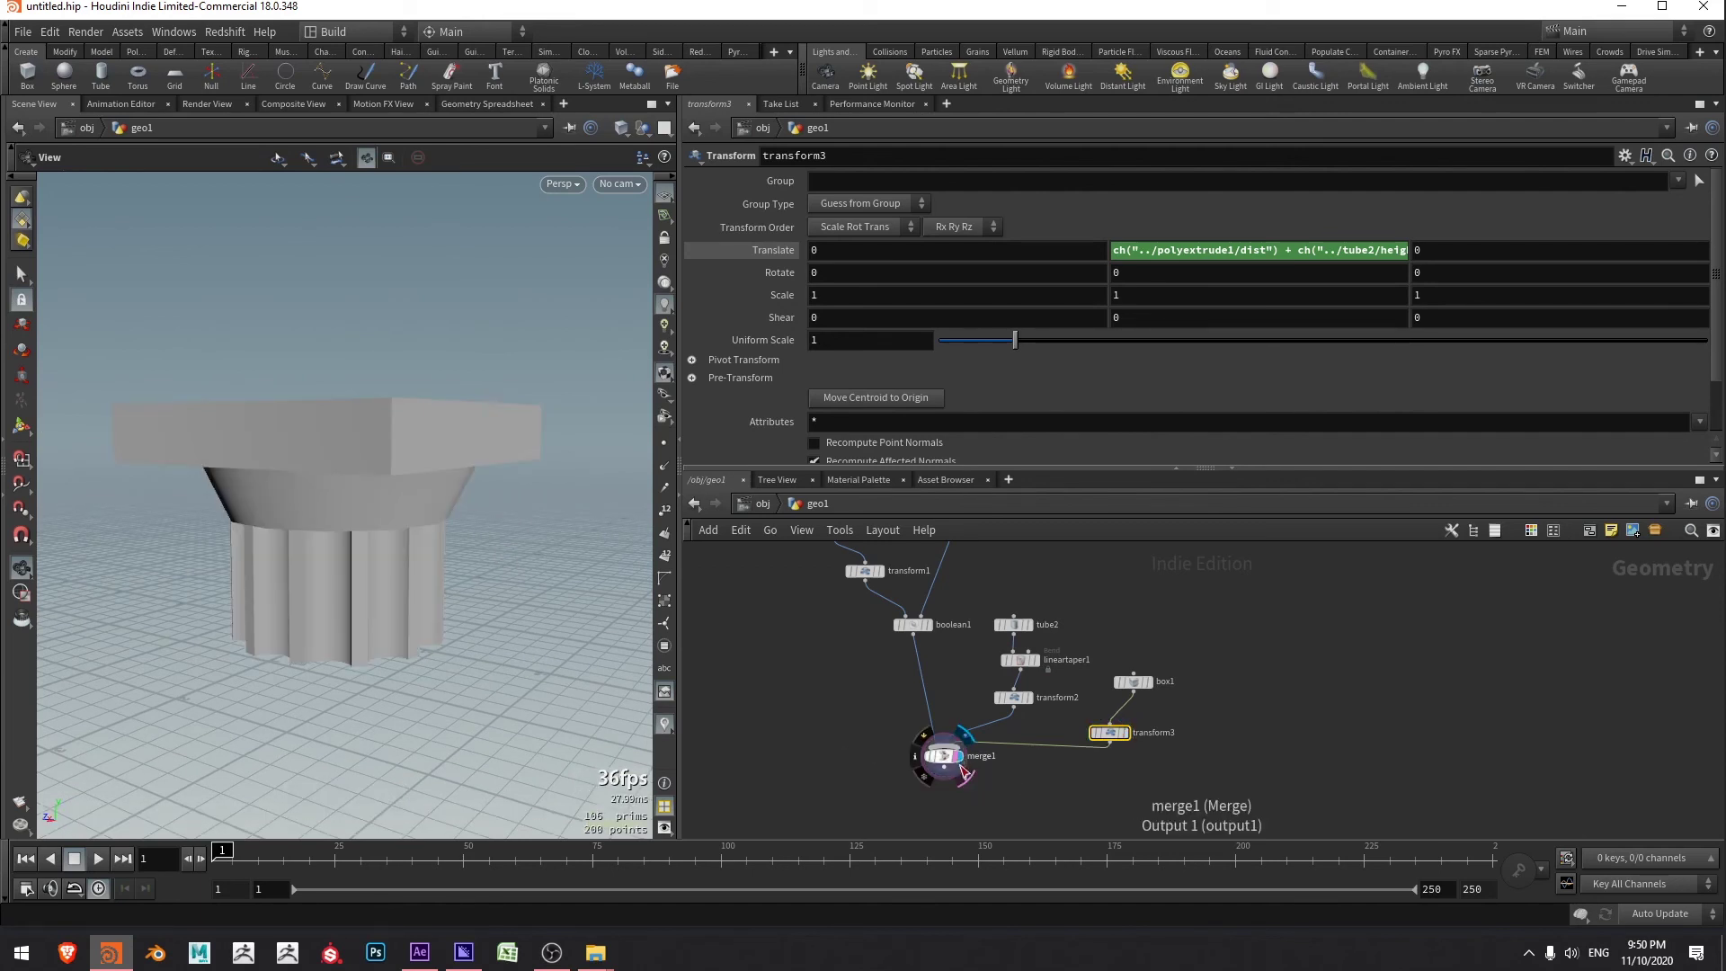
drag(951, 759, 989, 809)
middle_drag(1078, 640, 1081, 700)
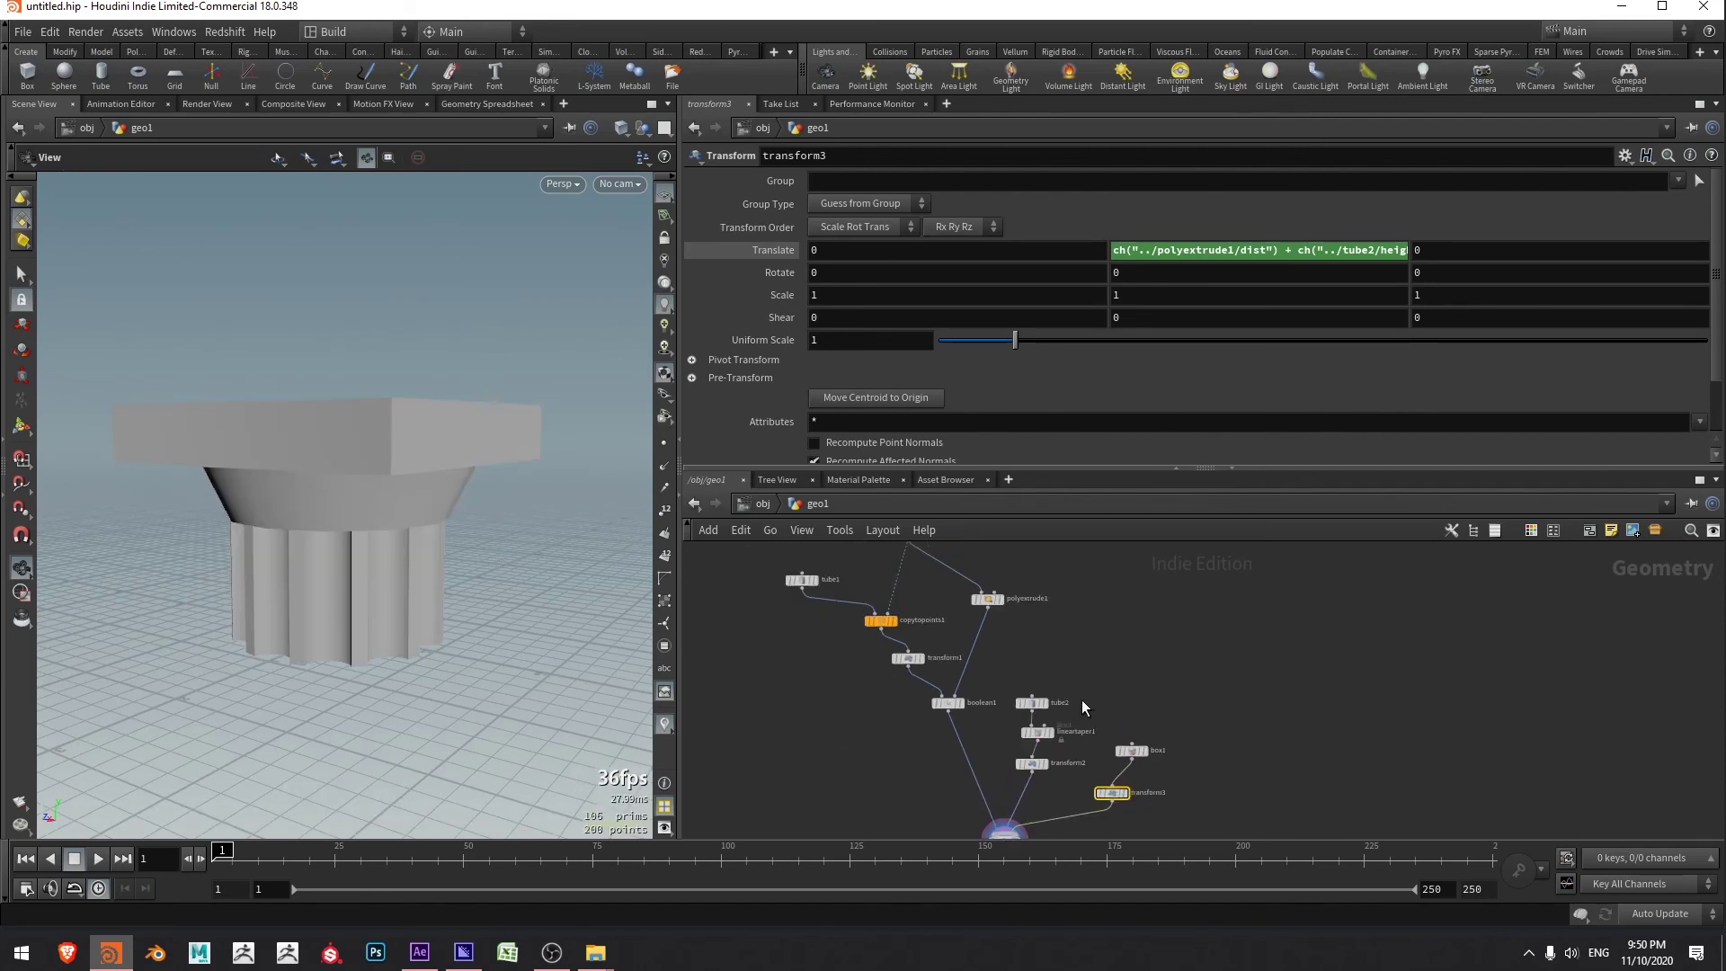
click(989, 607)
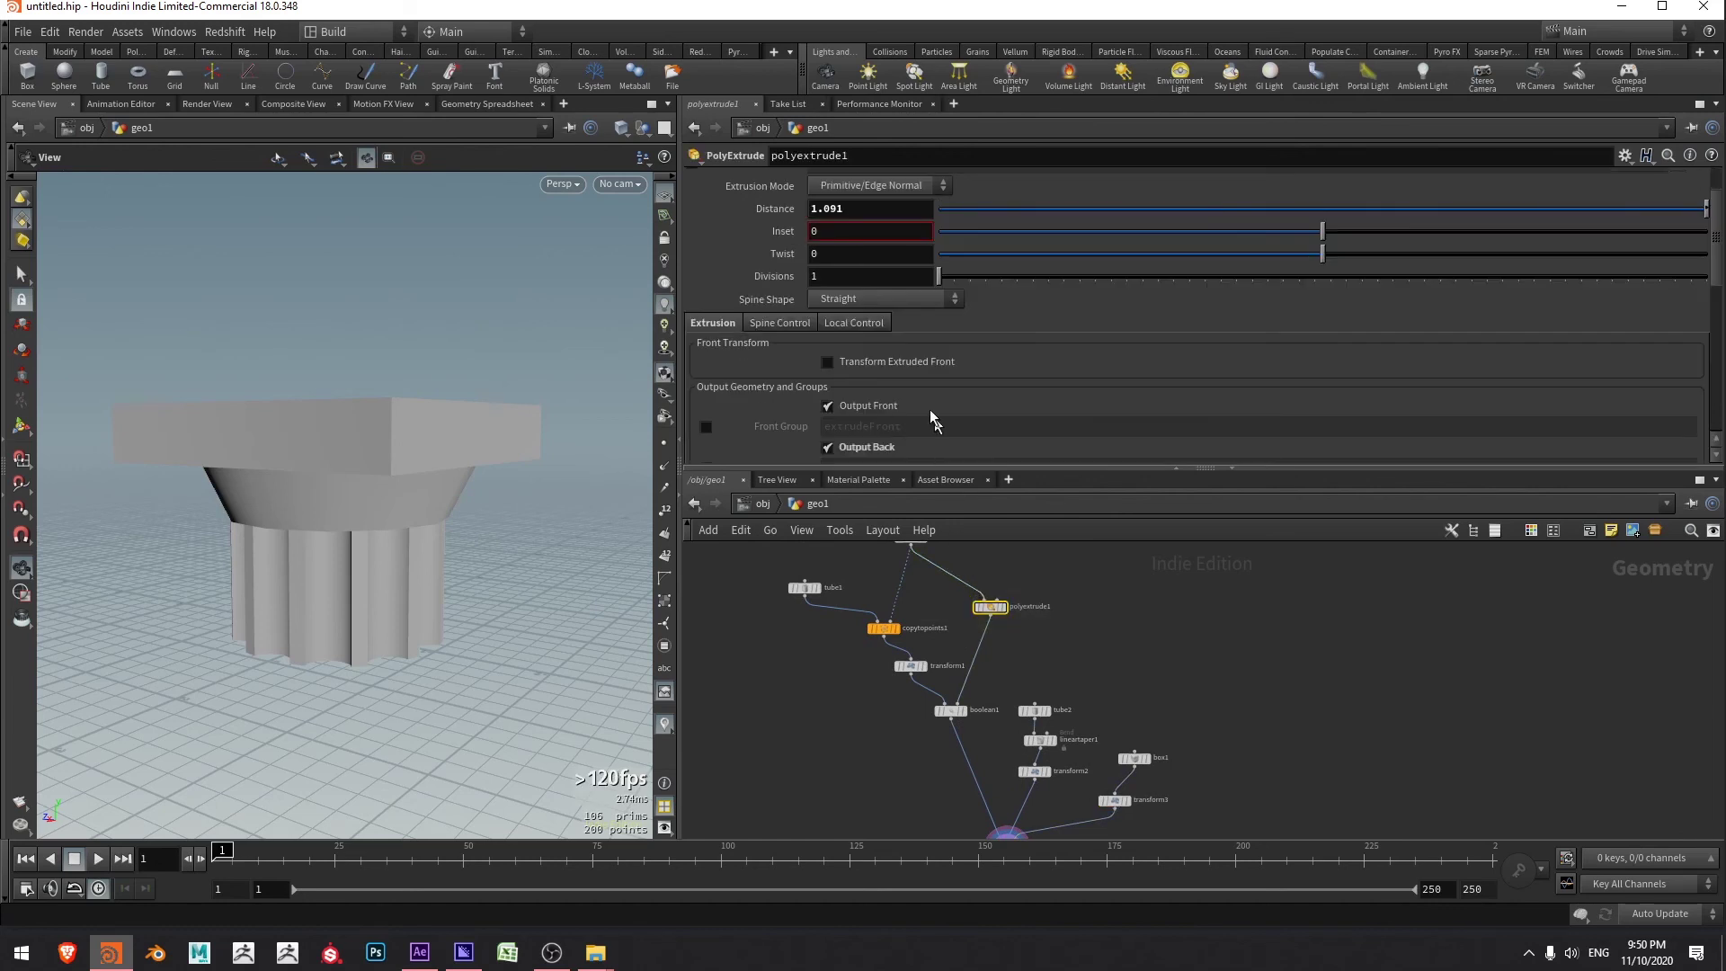
middle_drag(854, 210, 980, 237)
scroll(467, 450, up, 2)
scroll(468, 449, down, 3)
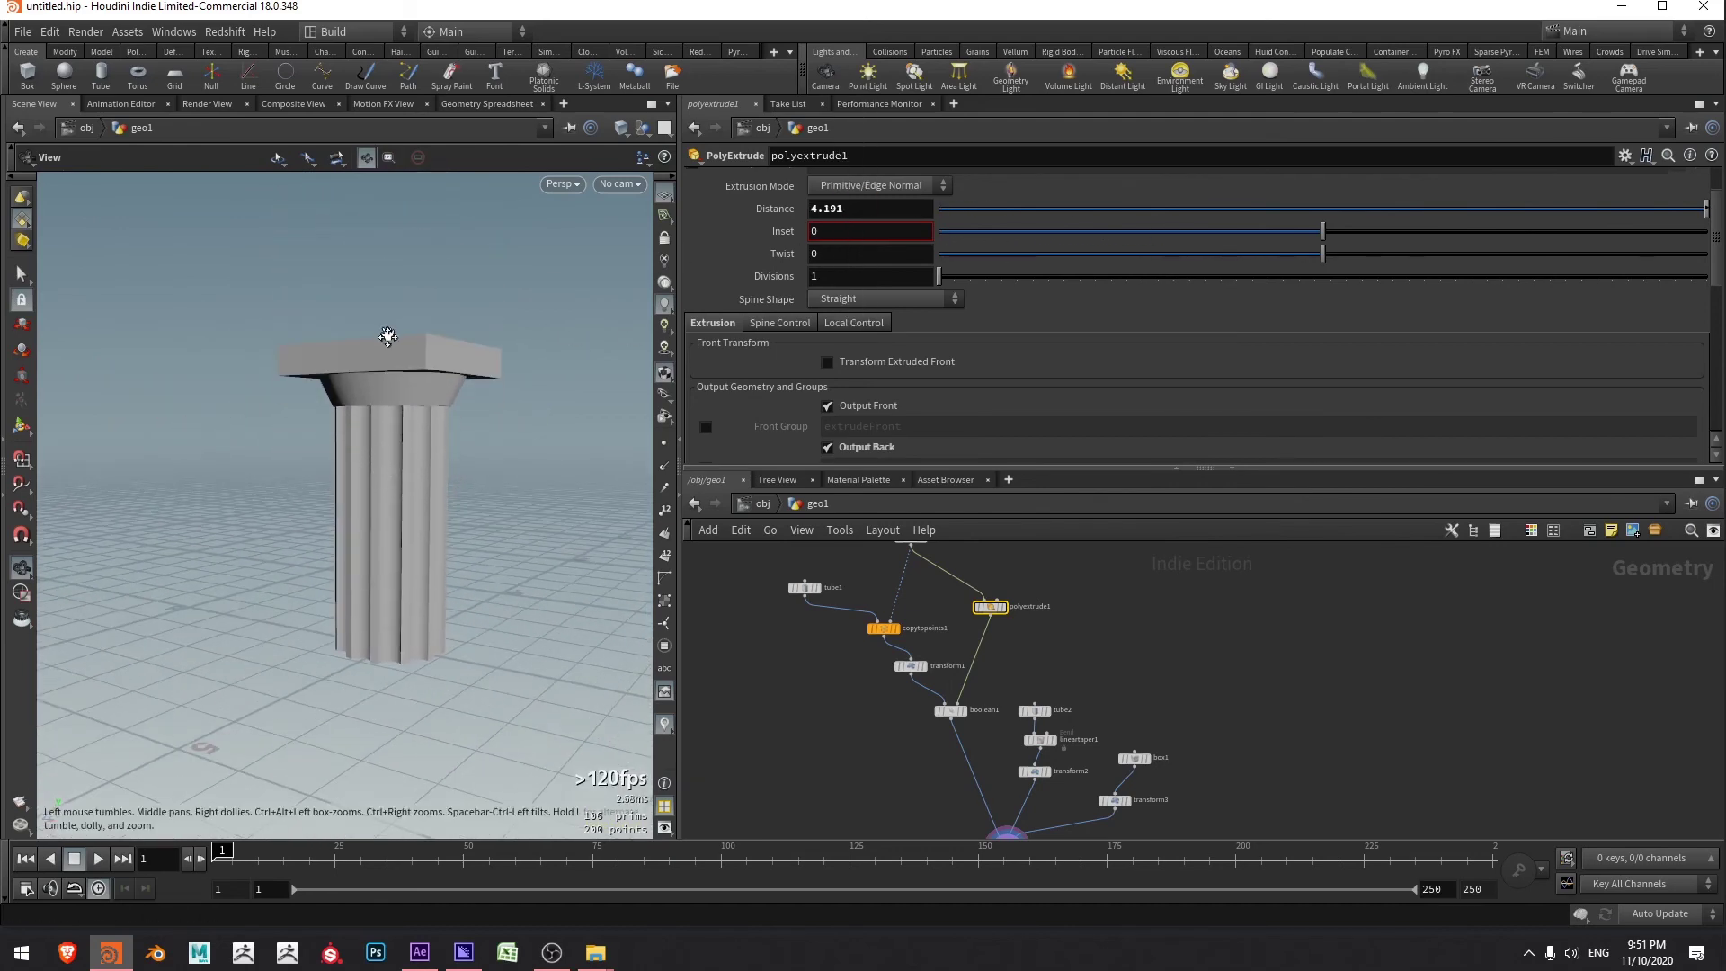
middle_drag(386, 333, 377, 384)
scroll(377, 384, up, 2)
drag(377, 384, 520, 279)
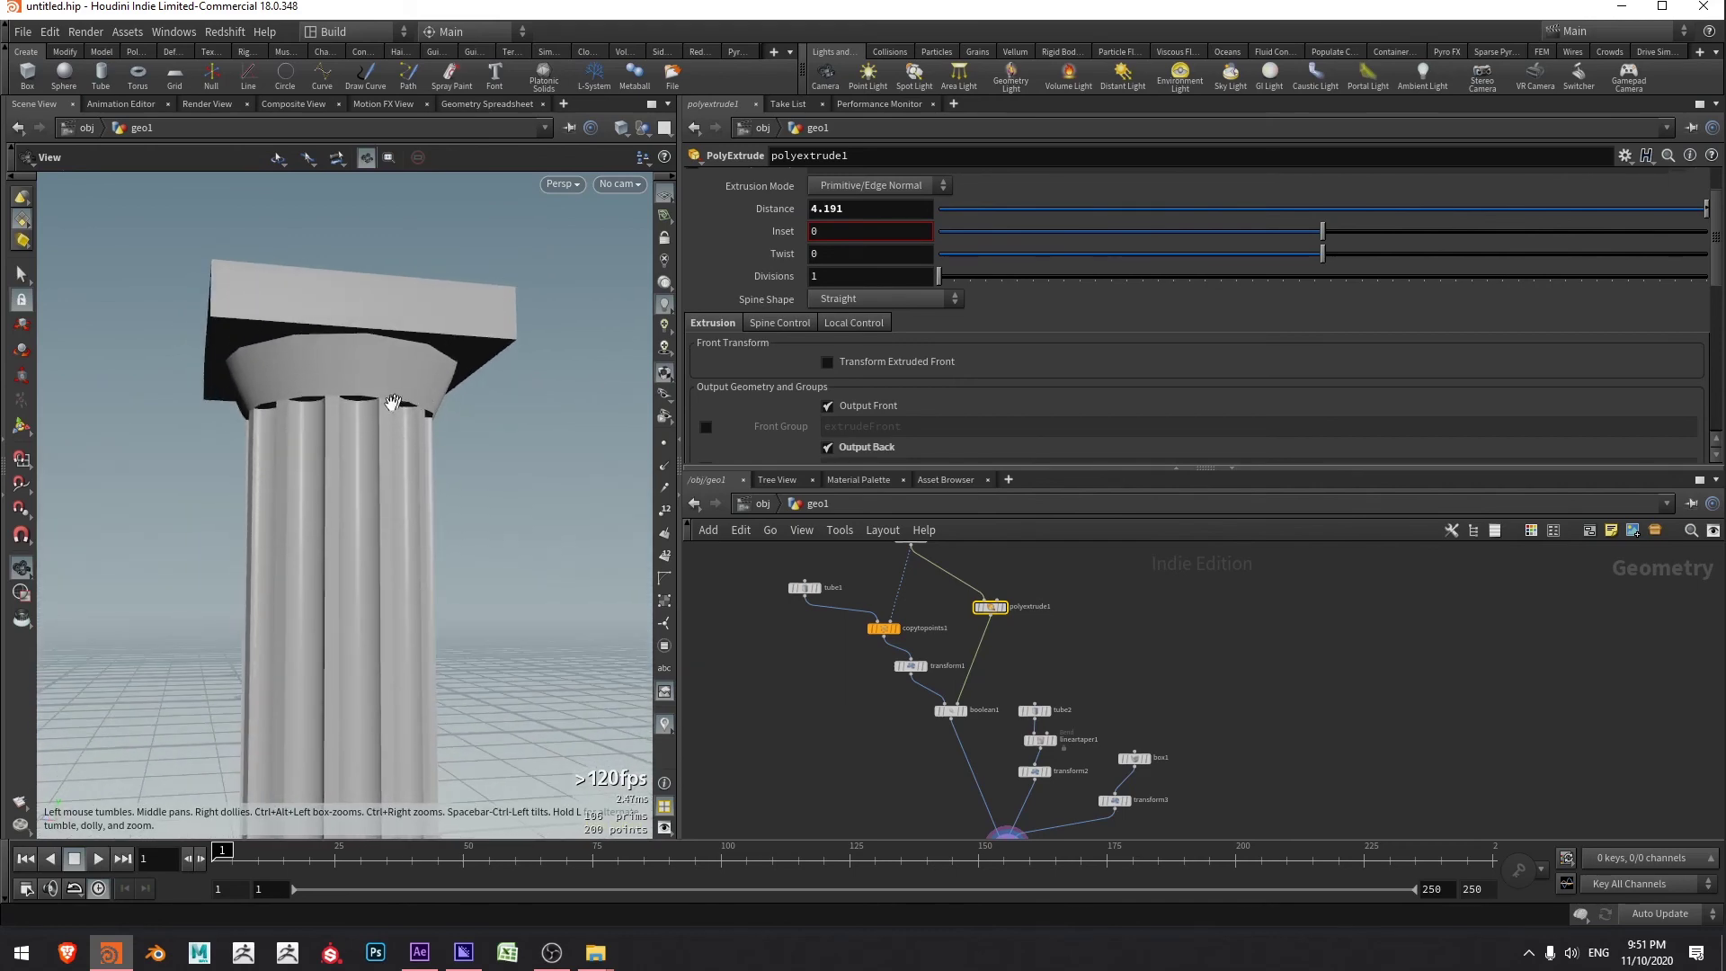
drag(415, 423, 393, 385)
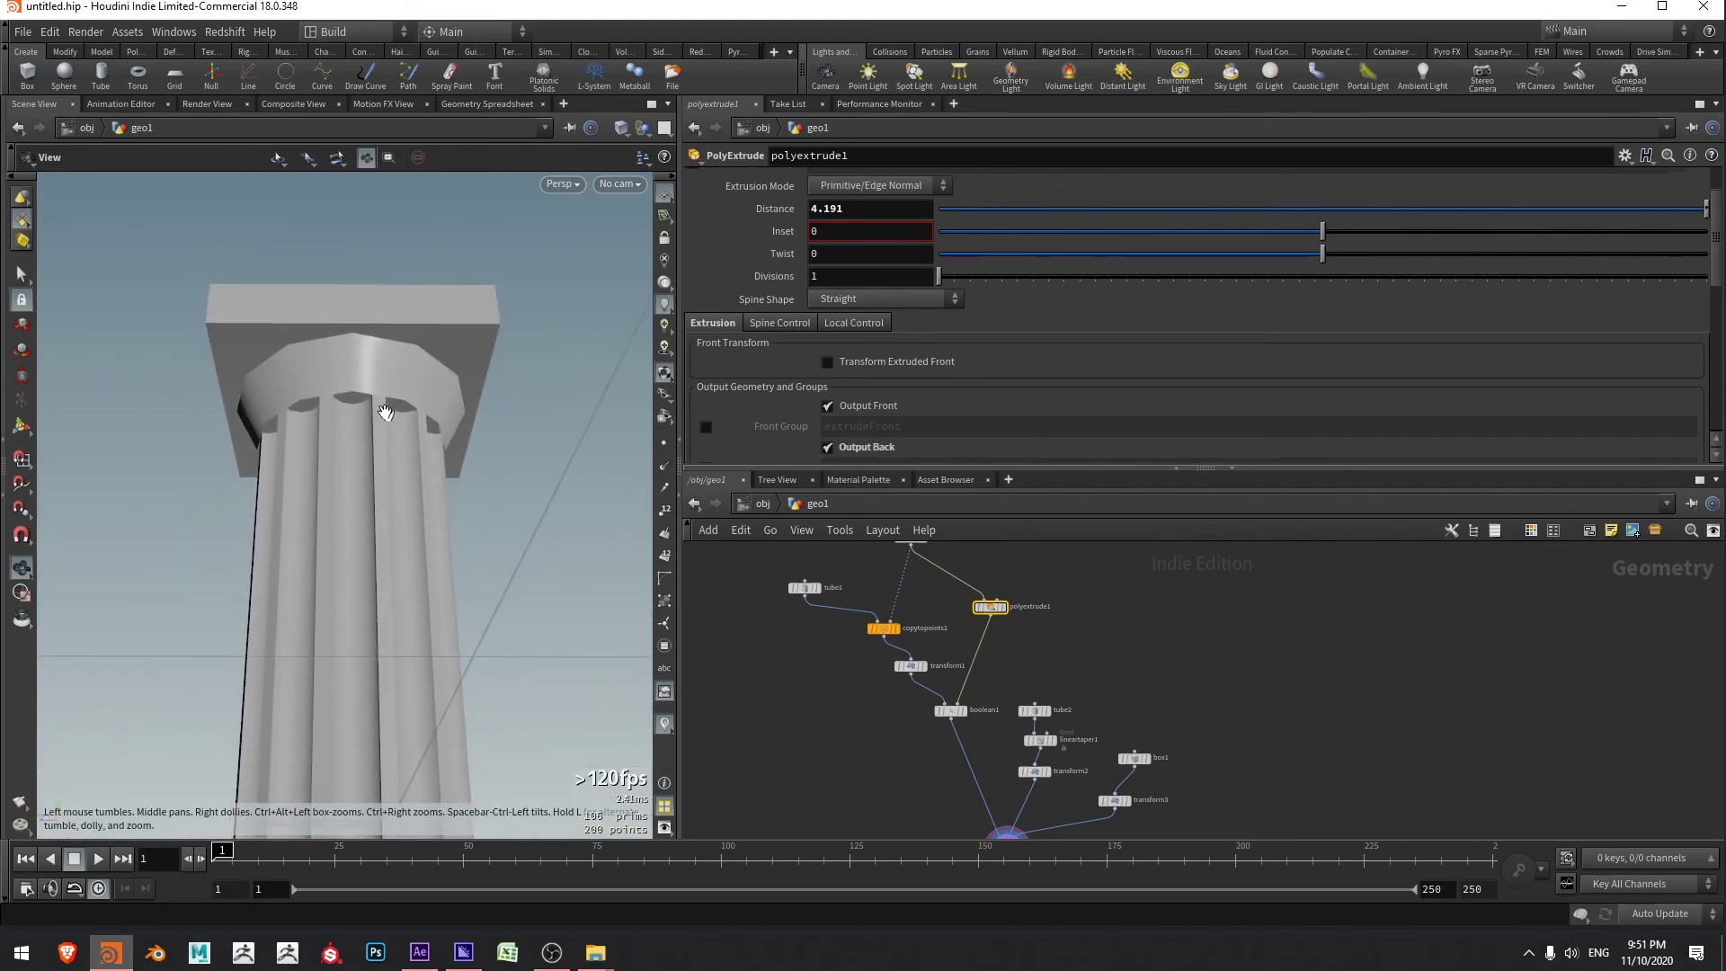
- Set tube1's Radius Scale to 0.25, after briefly trying 0.3, to widen the flutes
click(803, 587)
middle_drag(854, 602, 855, 662)
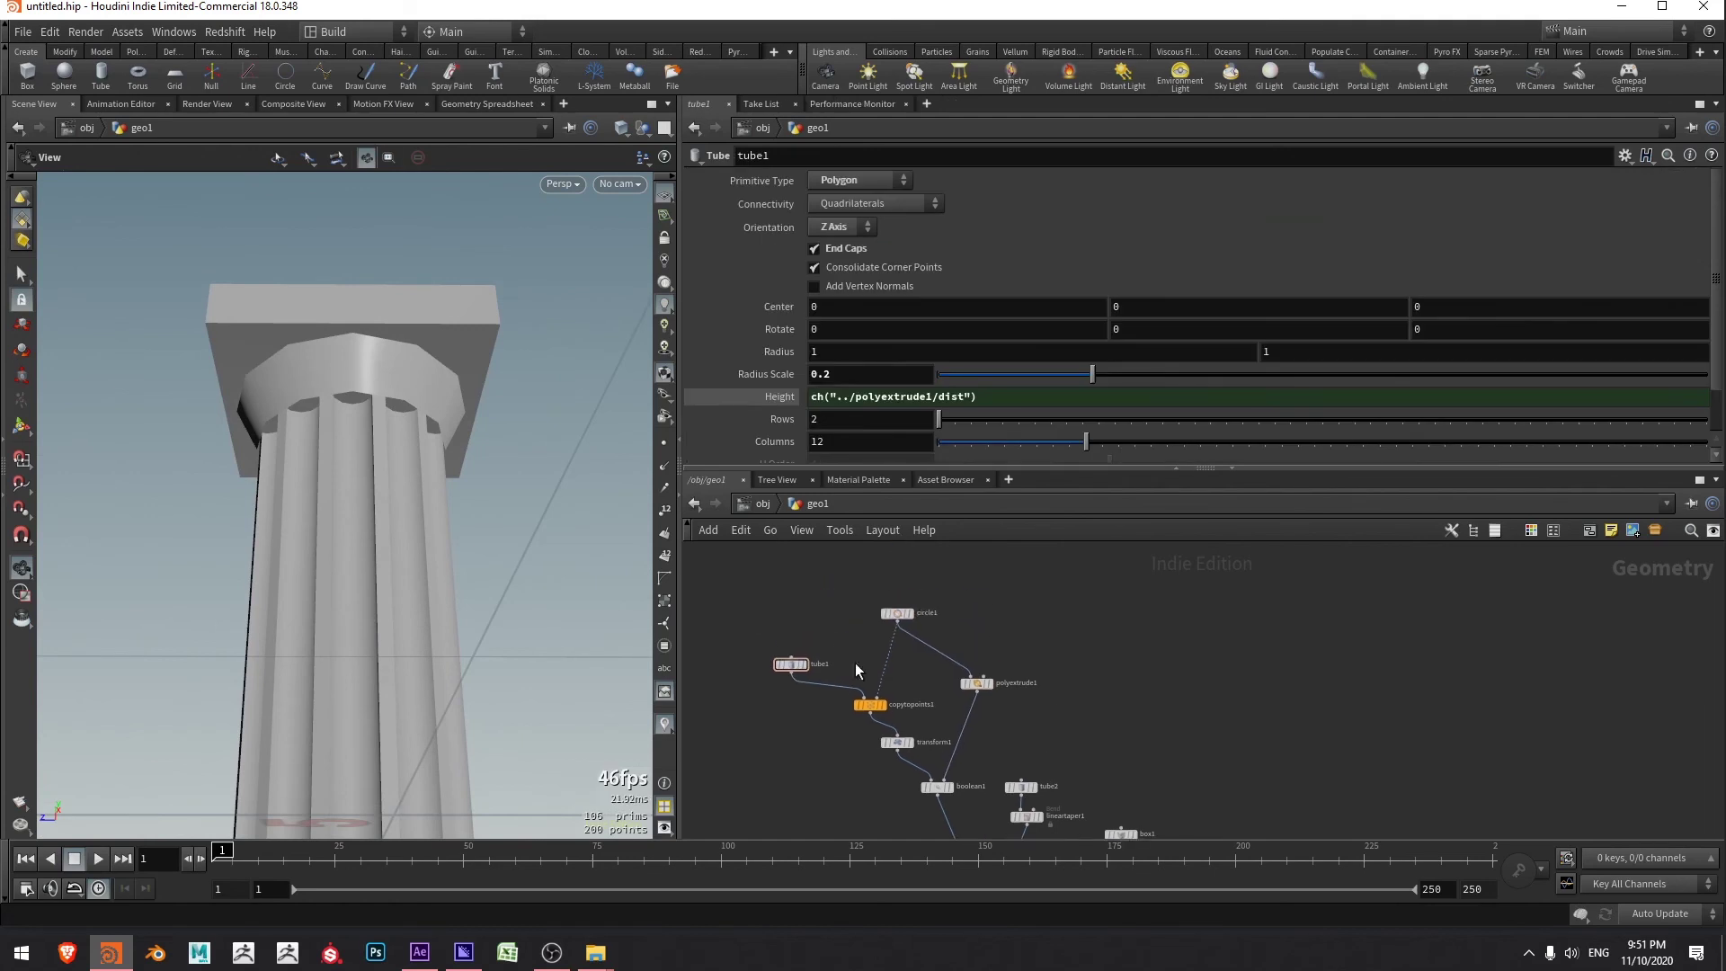
drag(844, 604, 755, 671)
double_click(825, 376)
text(.3)
key(Return)
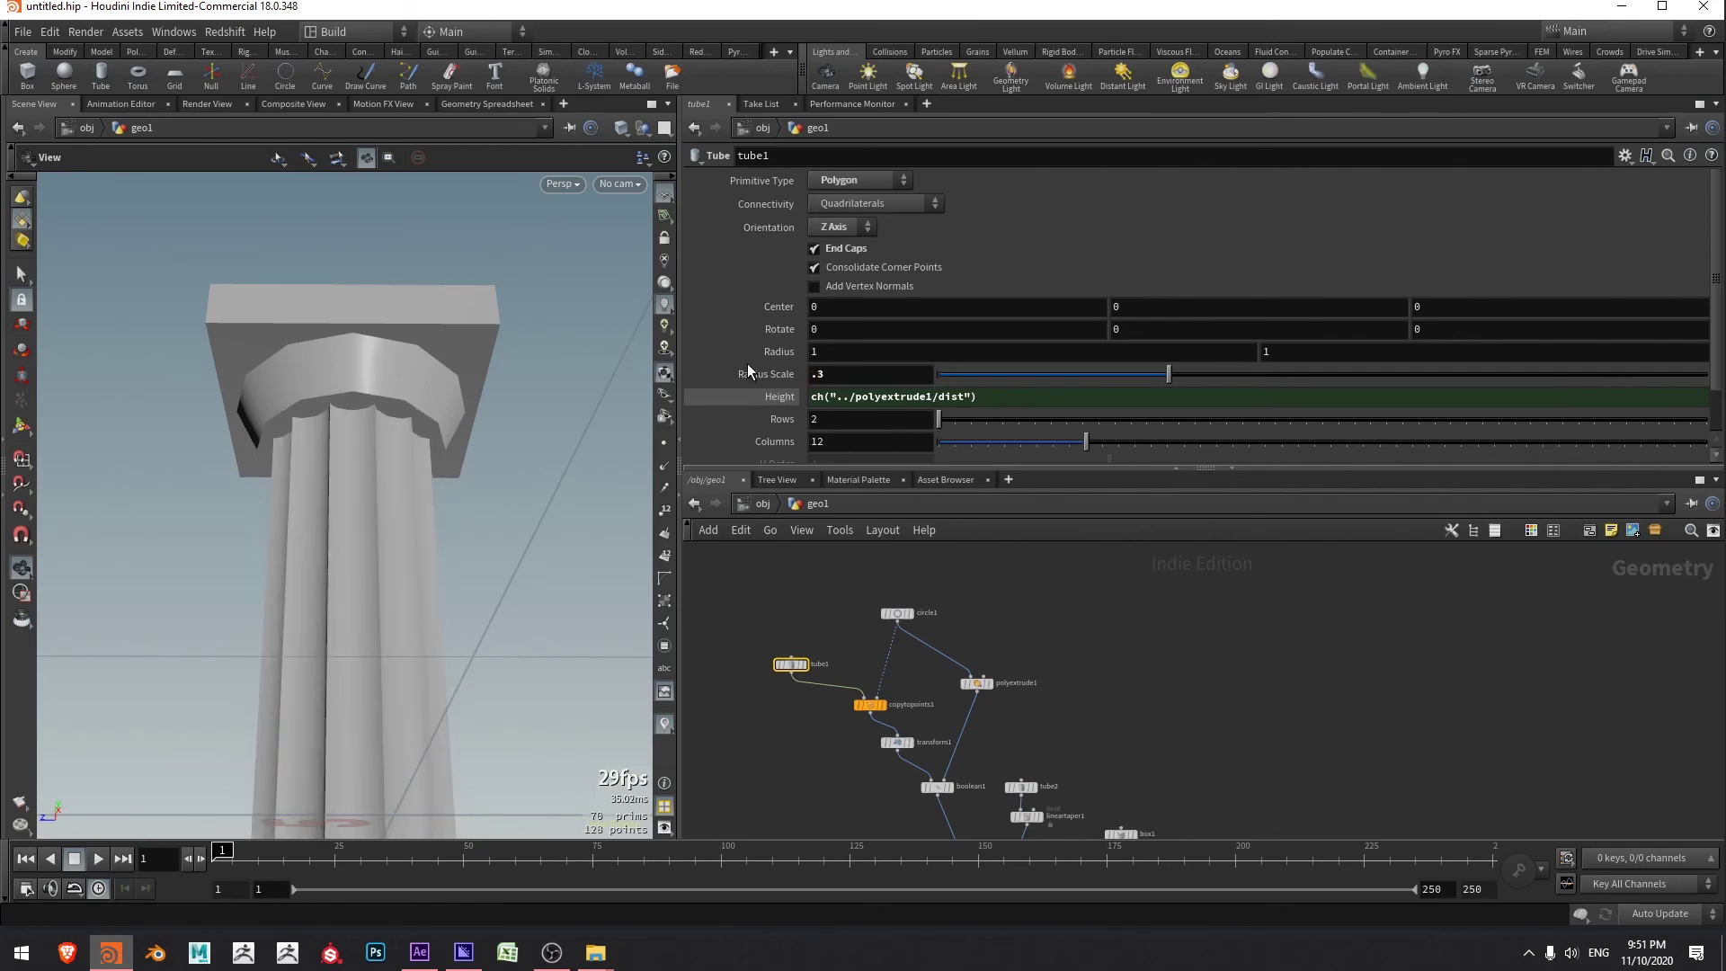
double_click(863, 376)
text(.25)
key(Return)
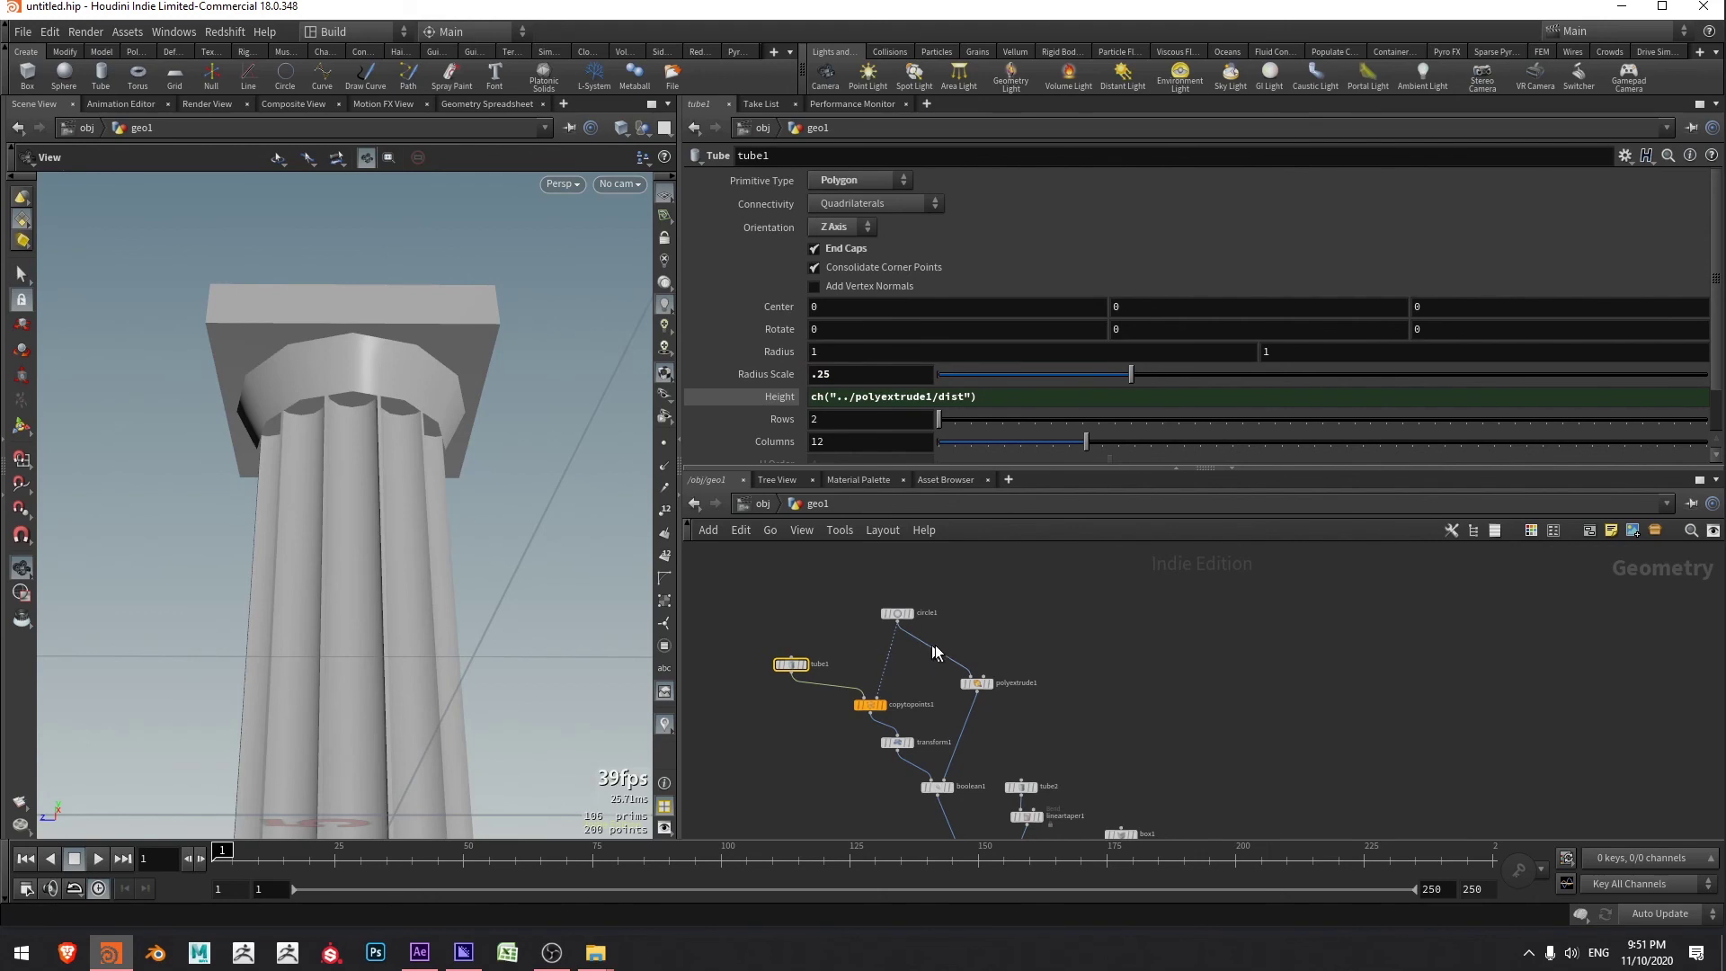
click(897, 613)
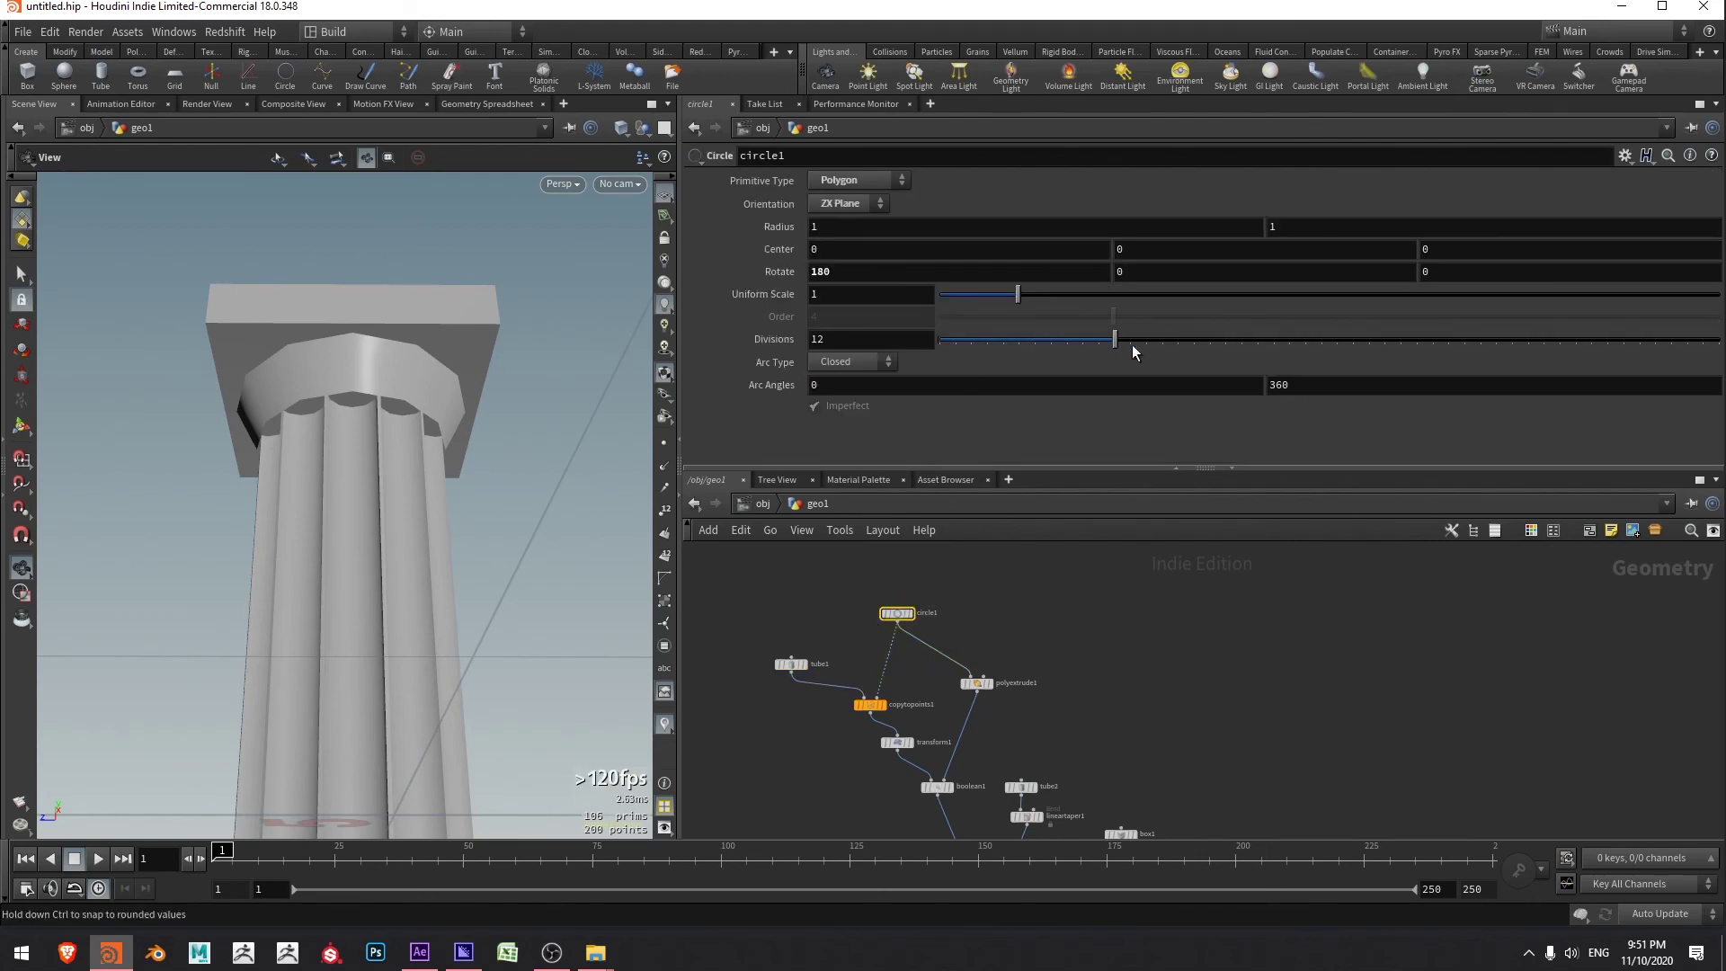
drag(1131, 343, 1171, 360)
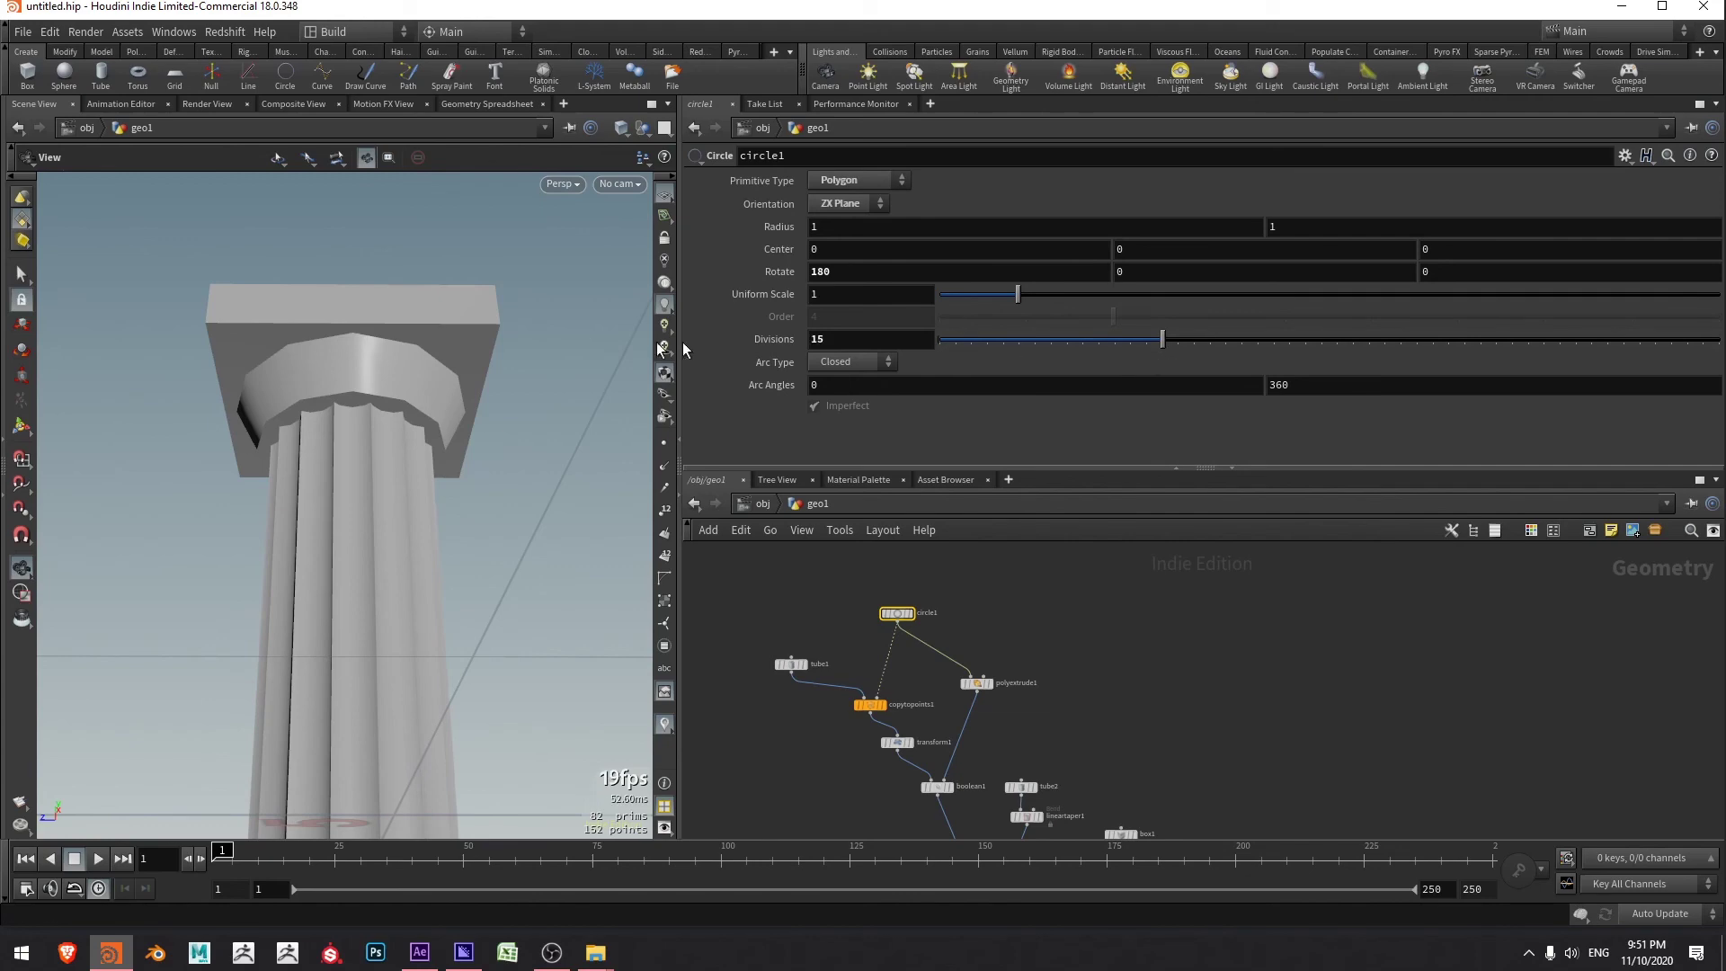
drag(629, 377, 449, 324)
scroll(447, 432, up, 4)
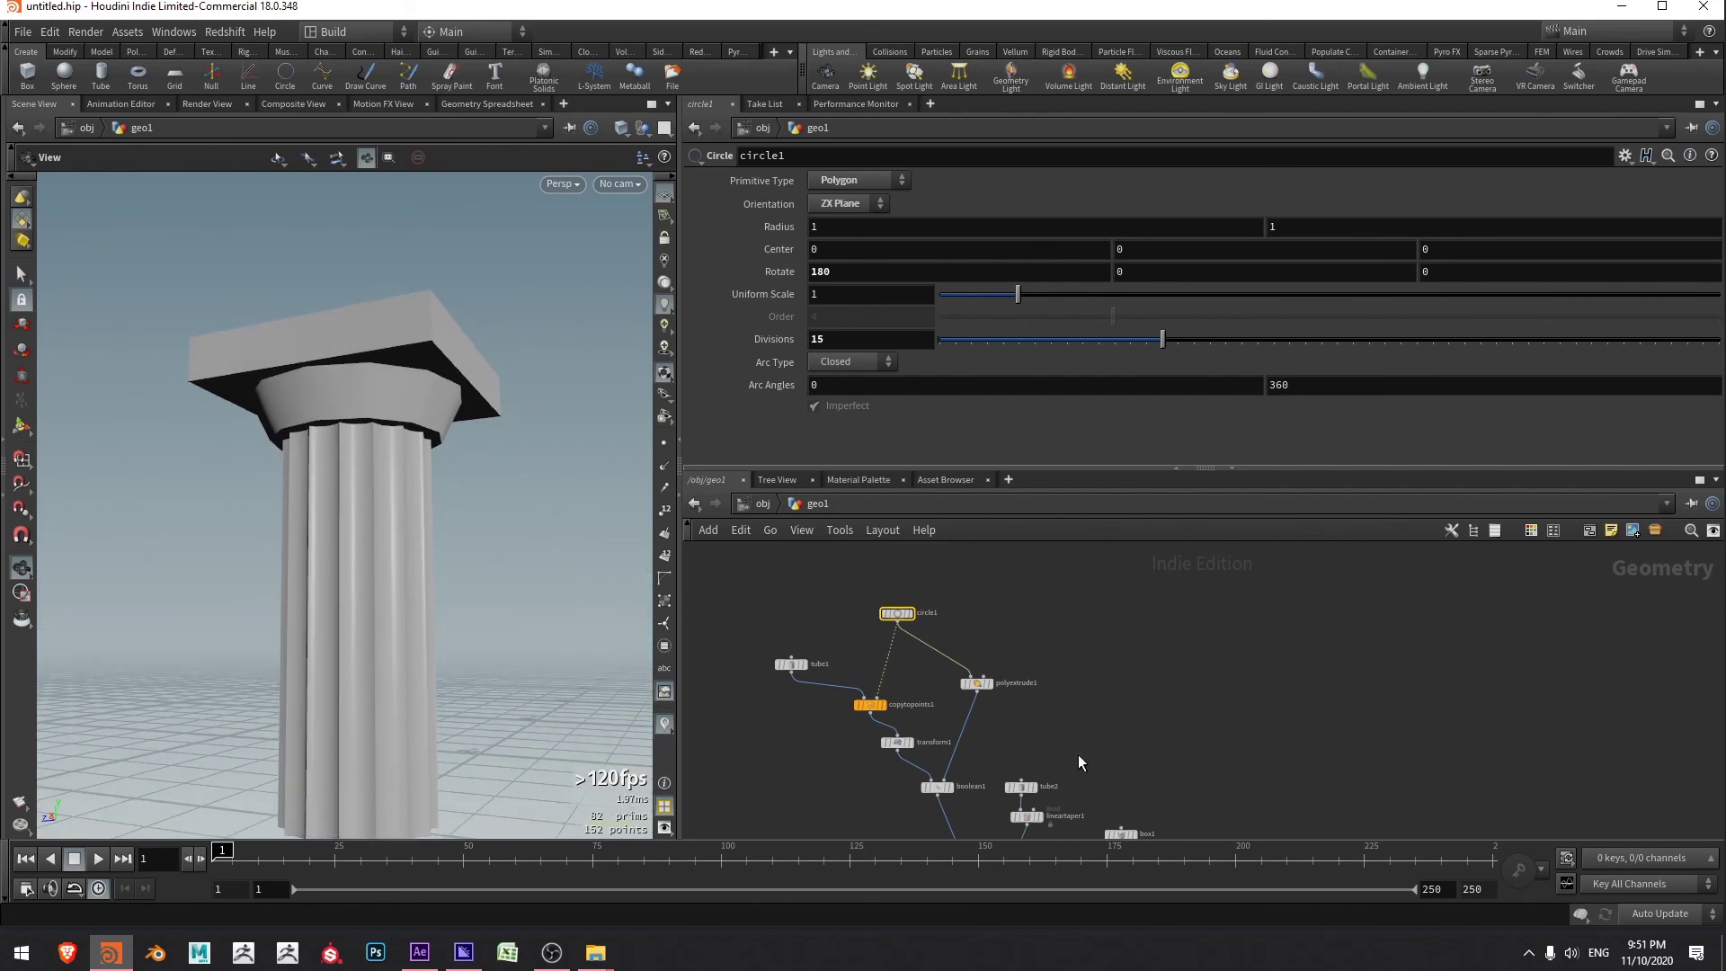
middle_drag(1077, 753, 1034, 611)
scroll(1086, 736, up, 5)
- Insert a PolyBevel node between box1 and transform3
middle_drag(1095, 716, 1088, 706)
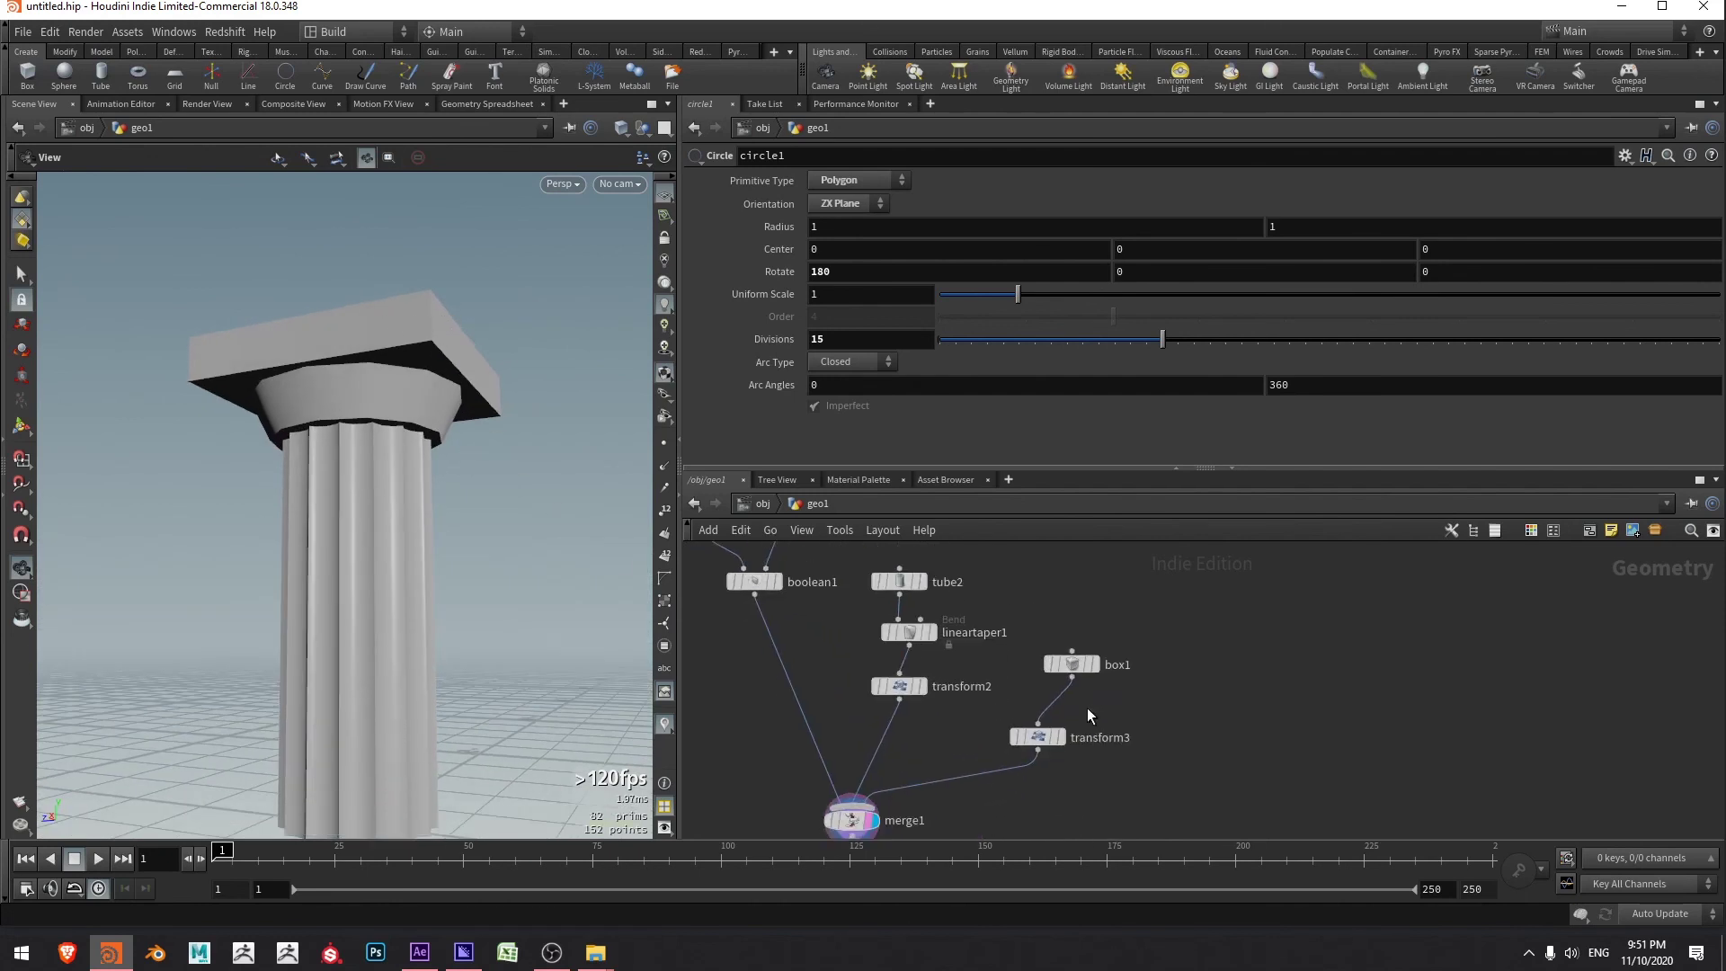
key(Tab)
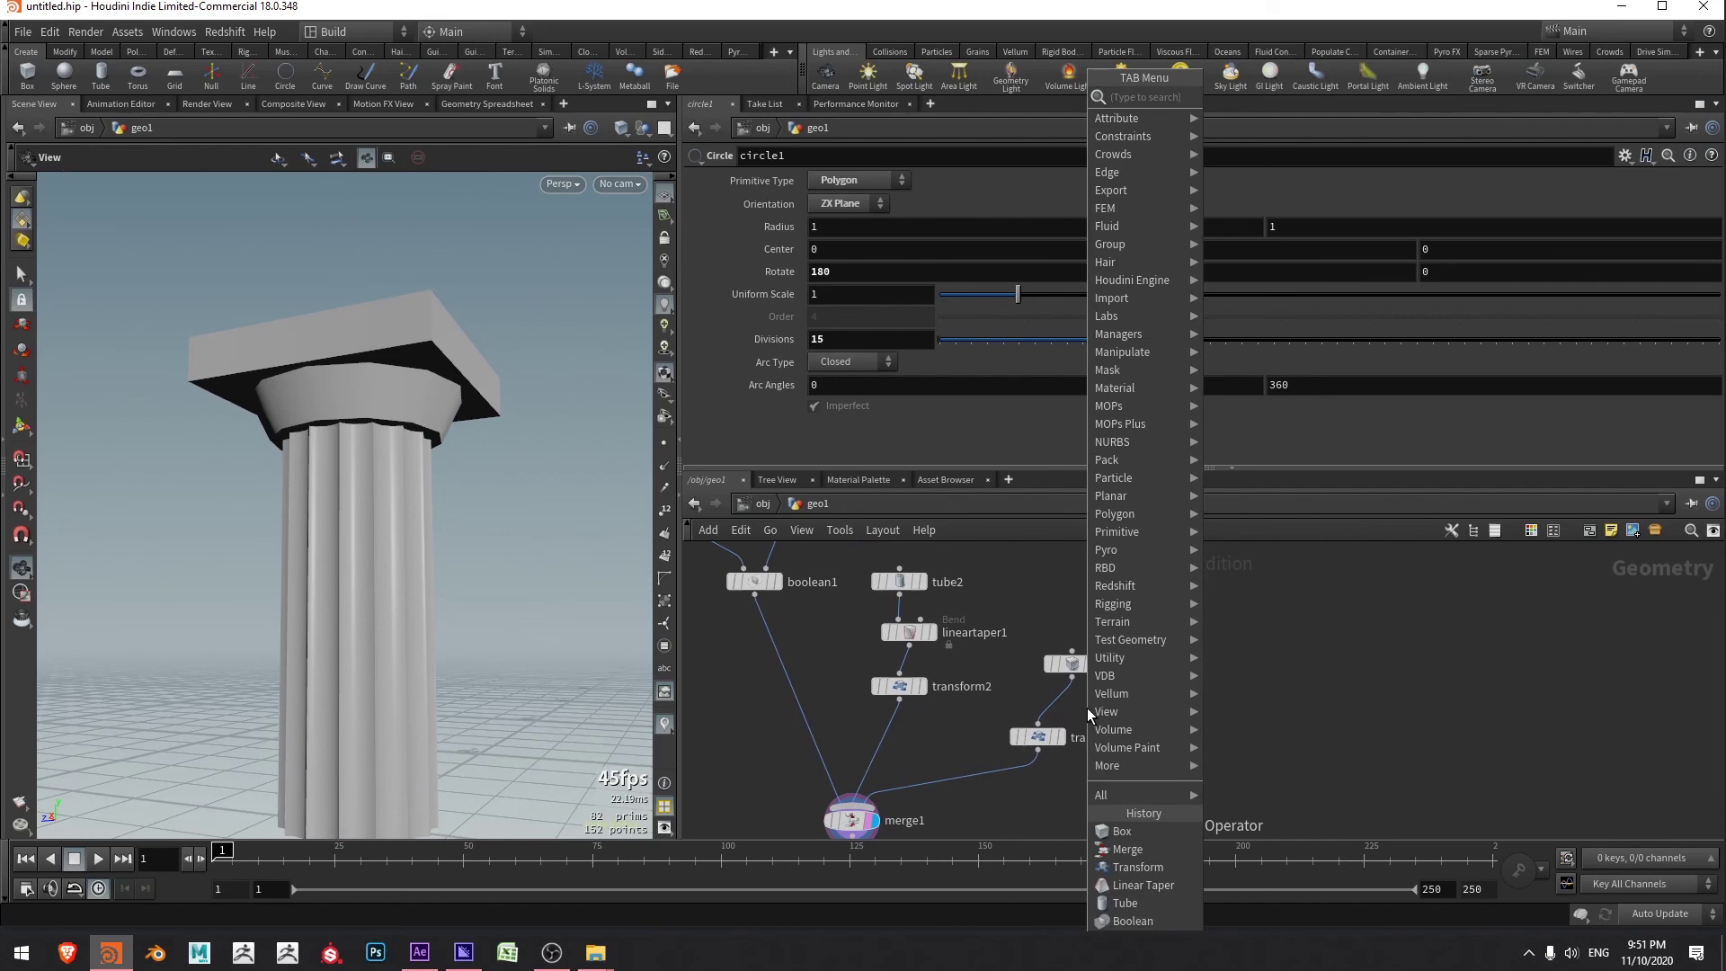
text(polybev)
key(Return)
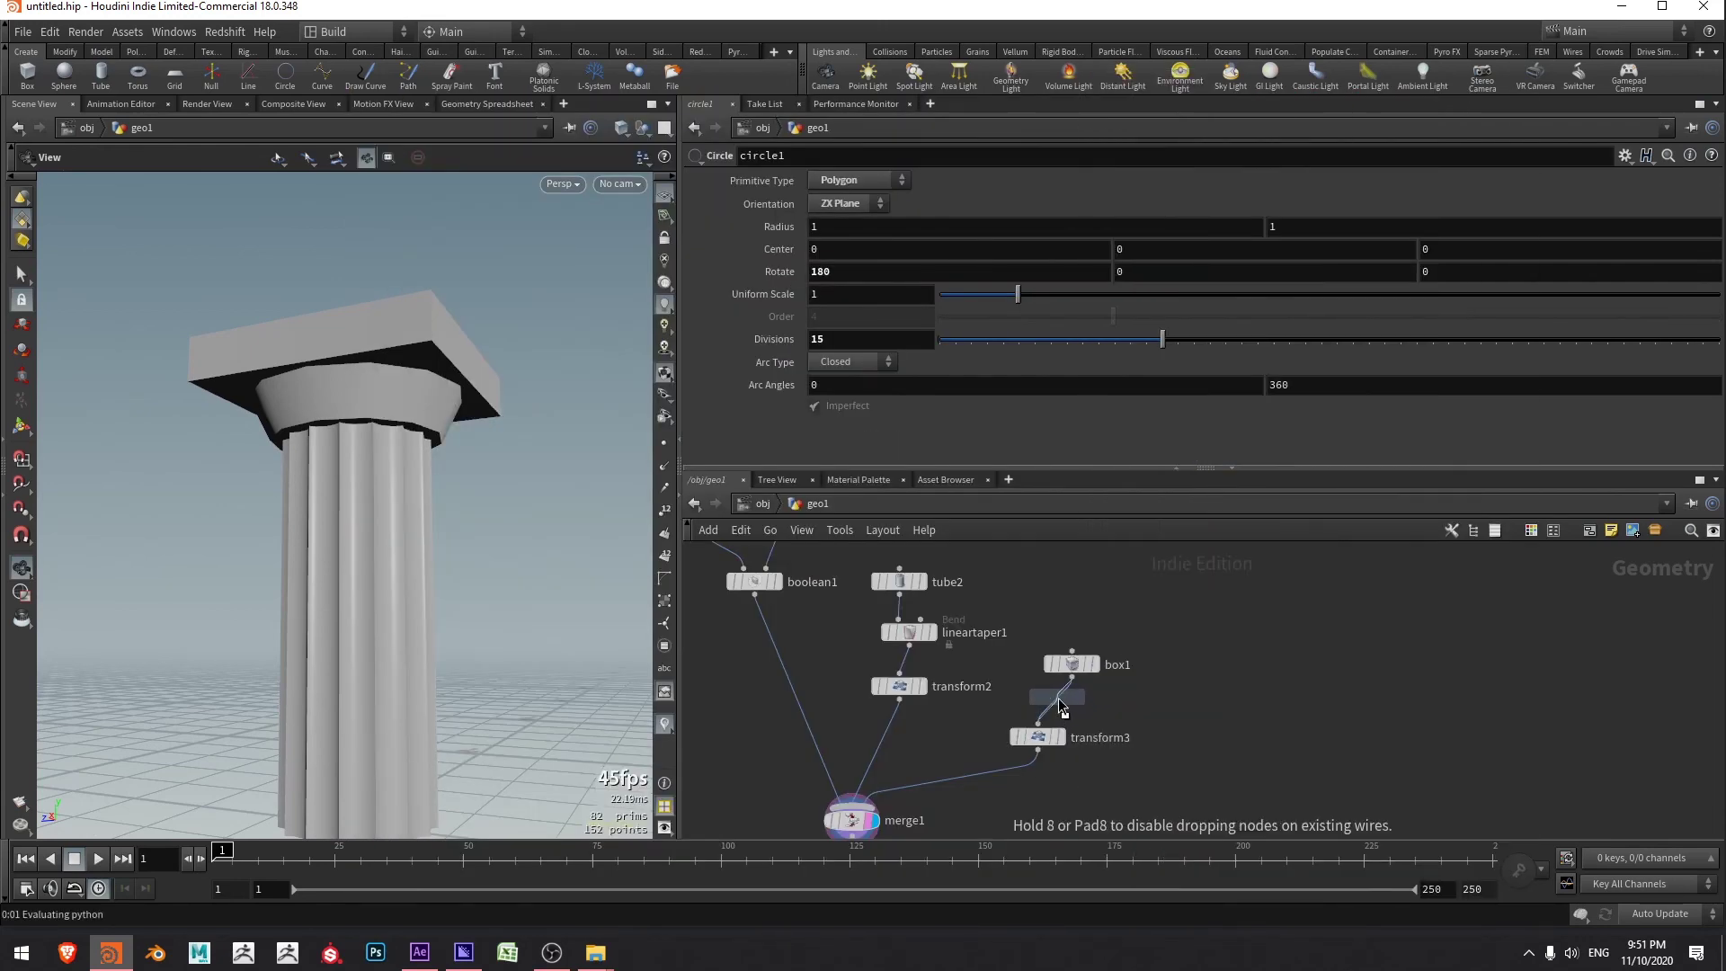
click(1063, 706)
mouse_move(1083, 727)
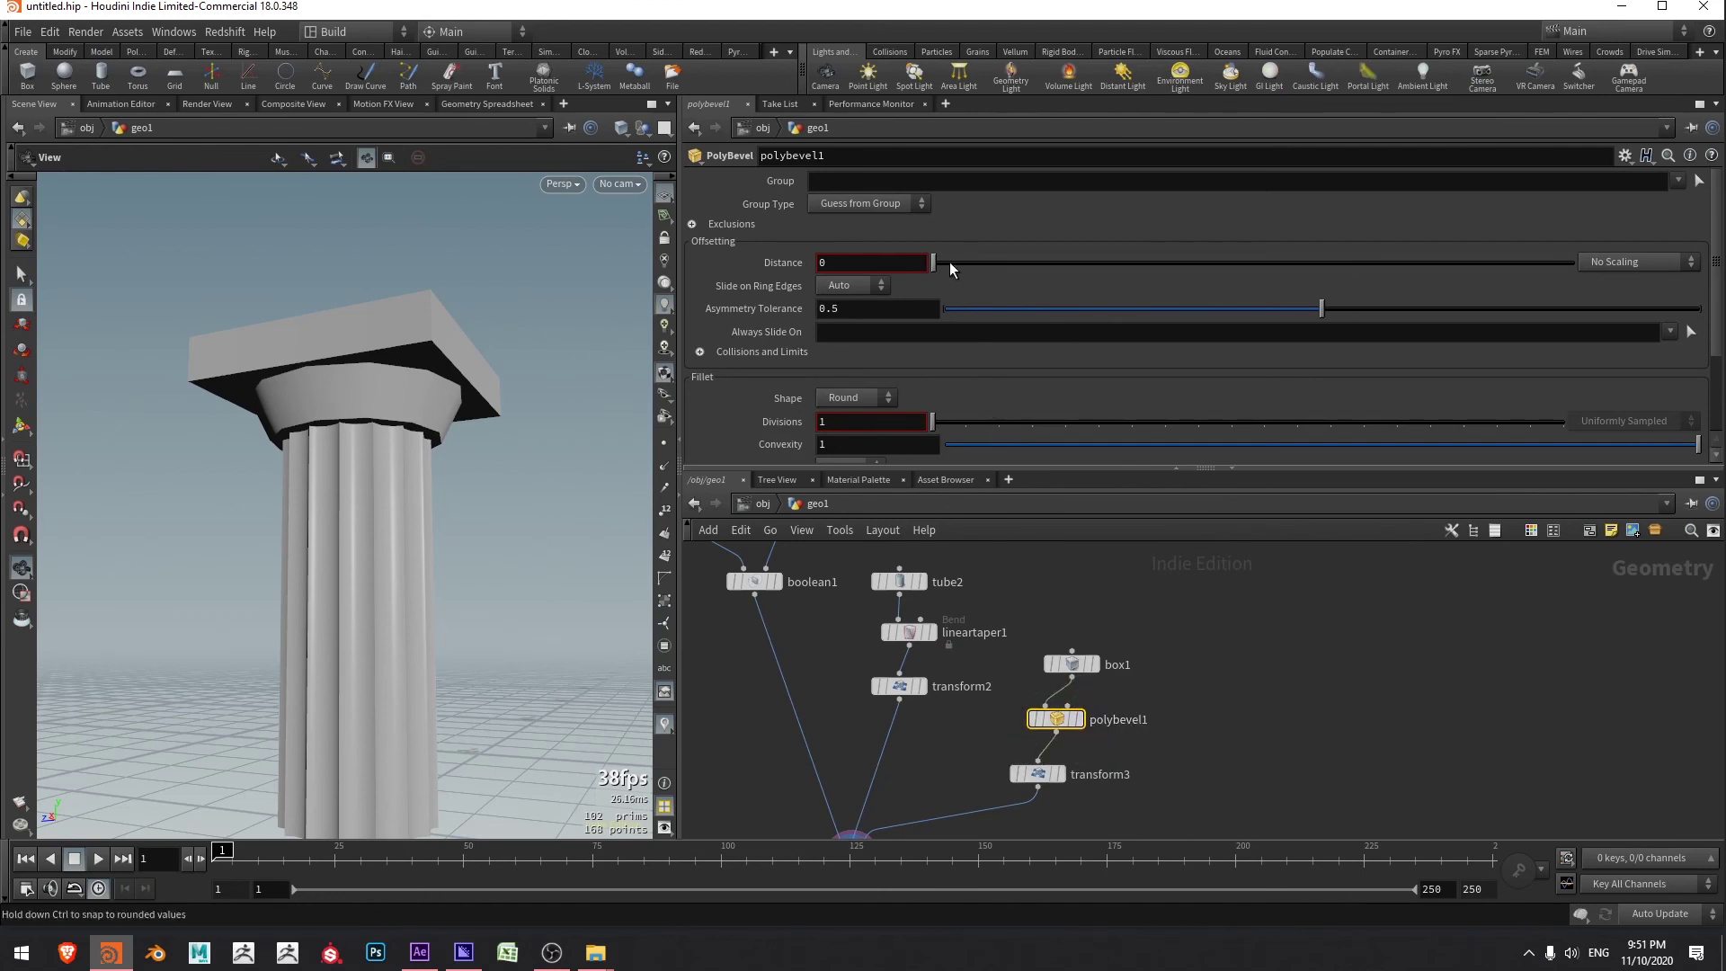
- Set the slab bevel's Distance to 0.029 and Divisions to 3
mouse_move(949, 262)
mouse_down()
mouse_move(971, 261)
mouse_move(952, 262)
mouse_up()
drag(932, 422, 990, 430)
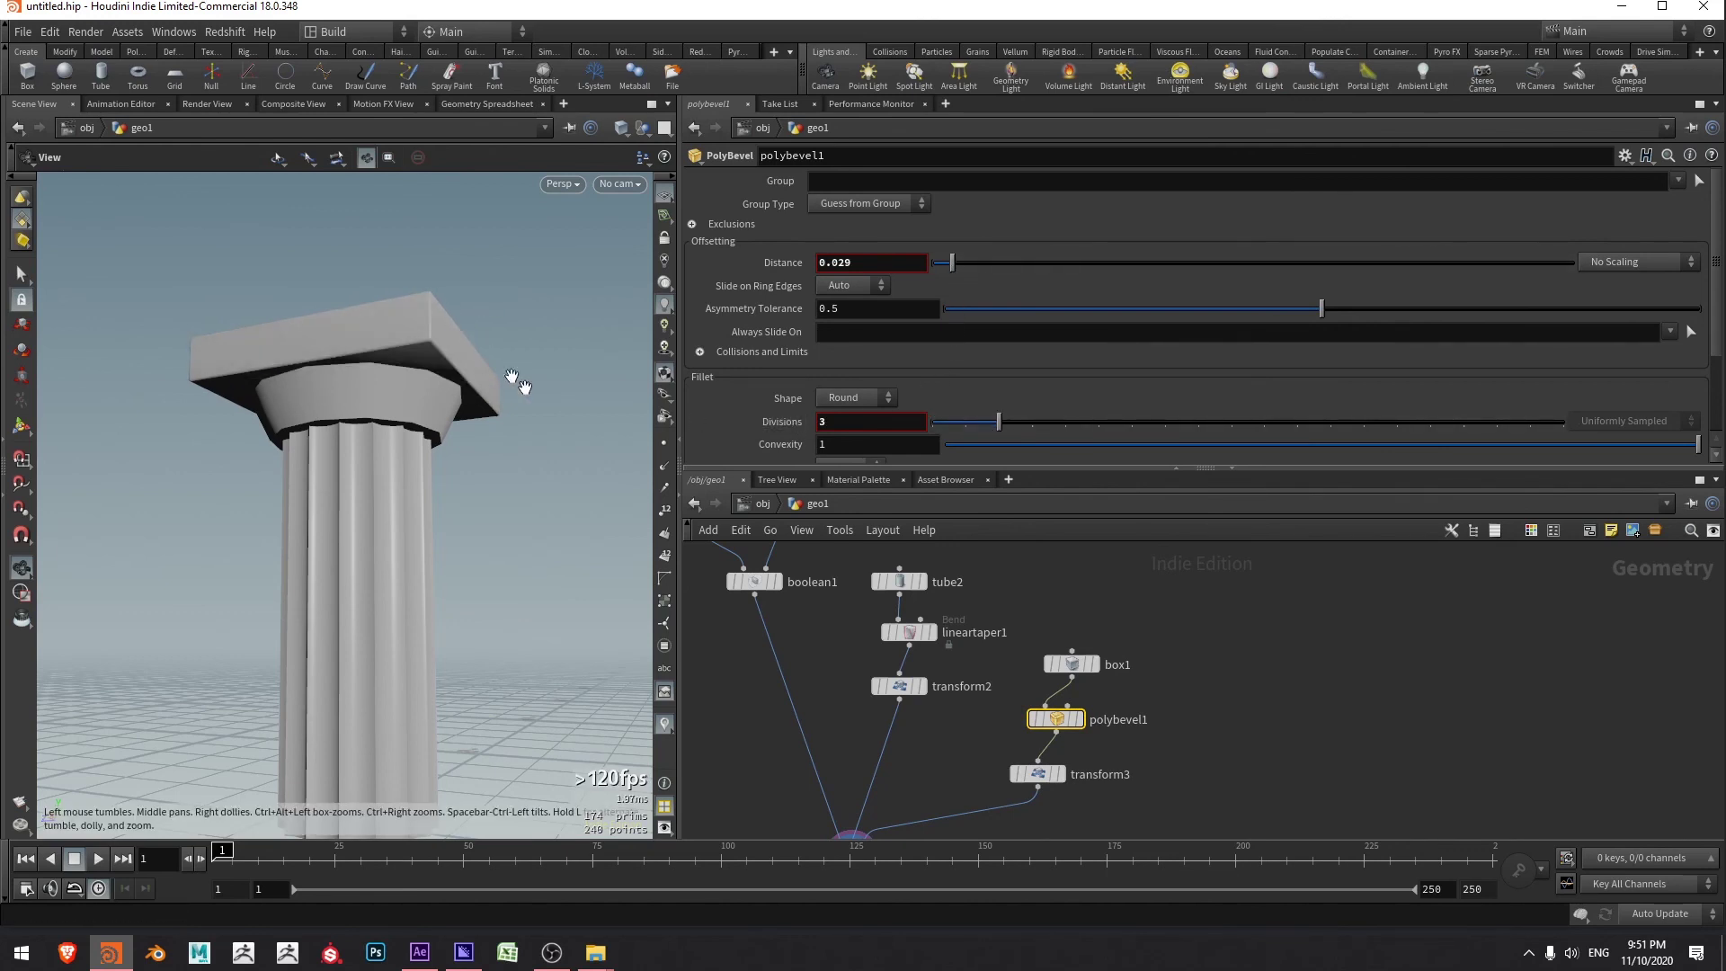
middle_drag(1238, 694, 1296, 676)
middle_drag(1113, 590, 1151, 620)
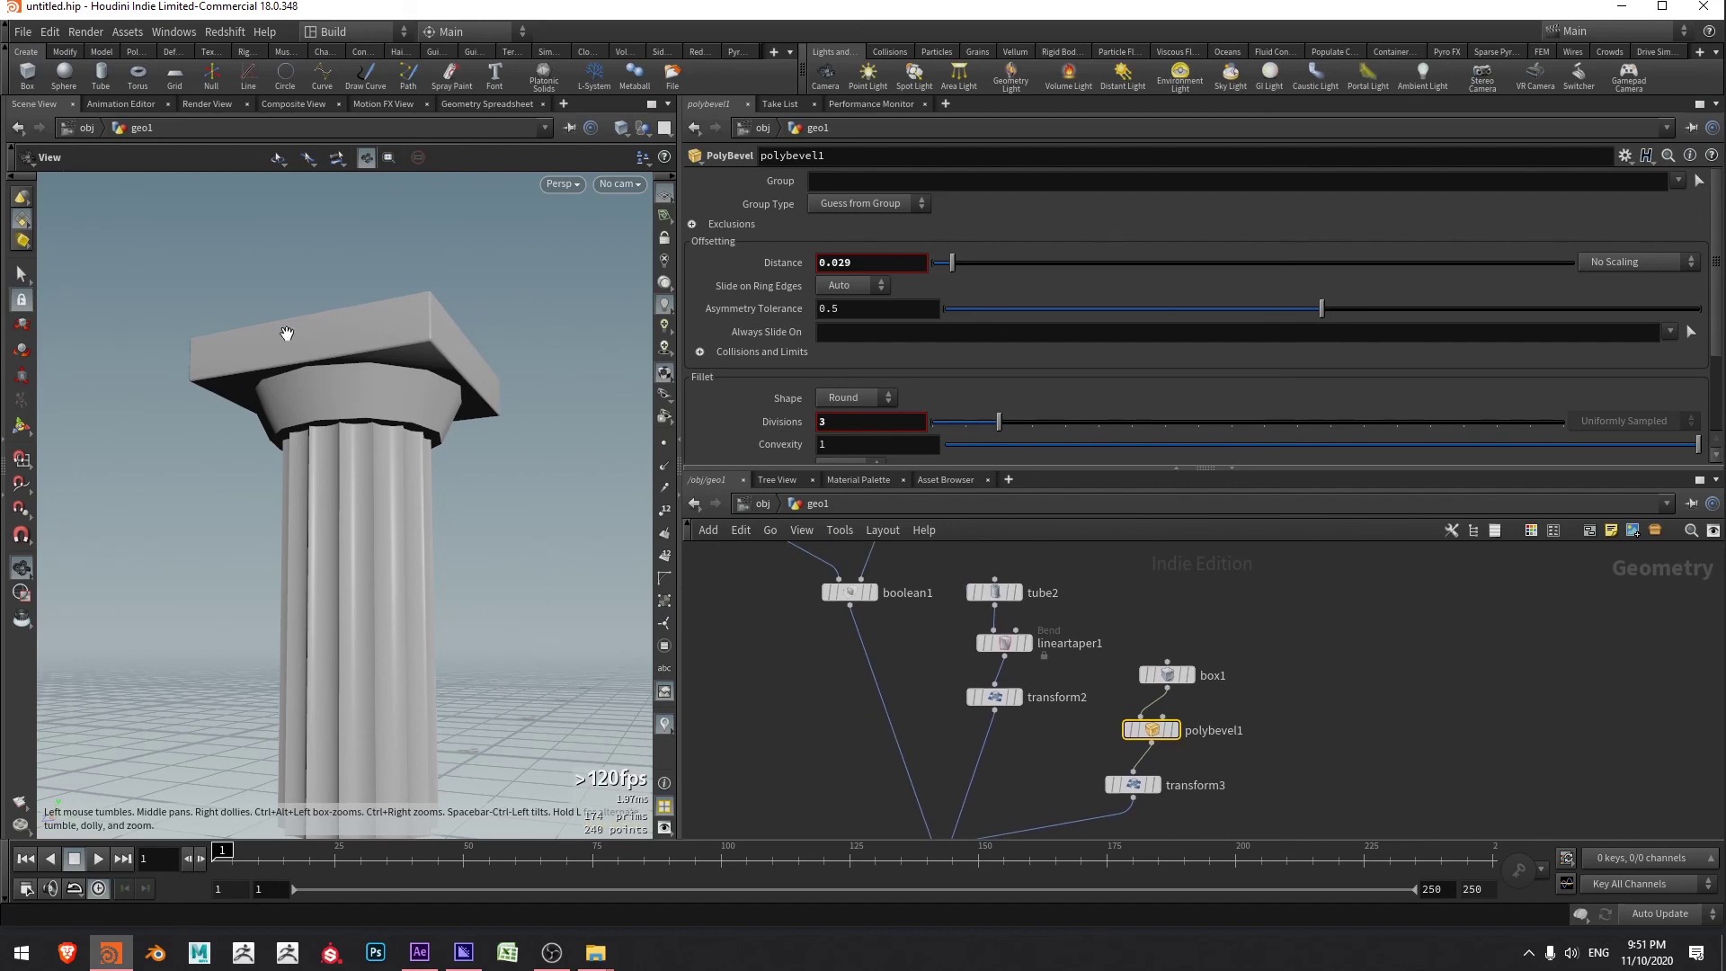
drag(286, 334, 412, 416)
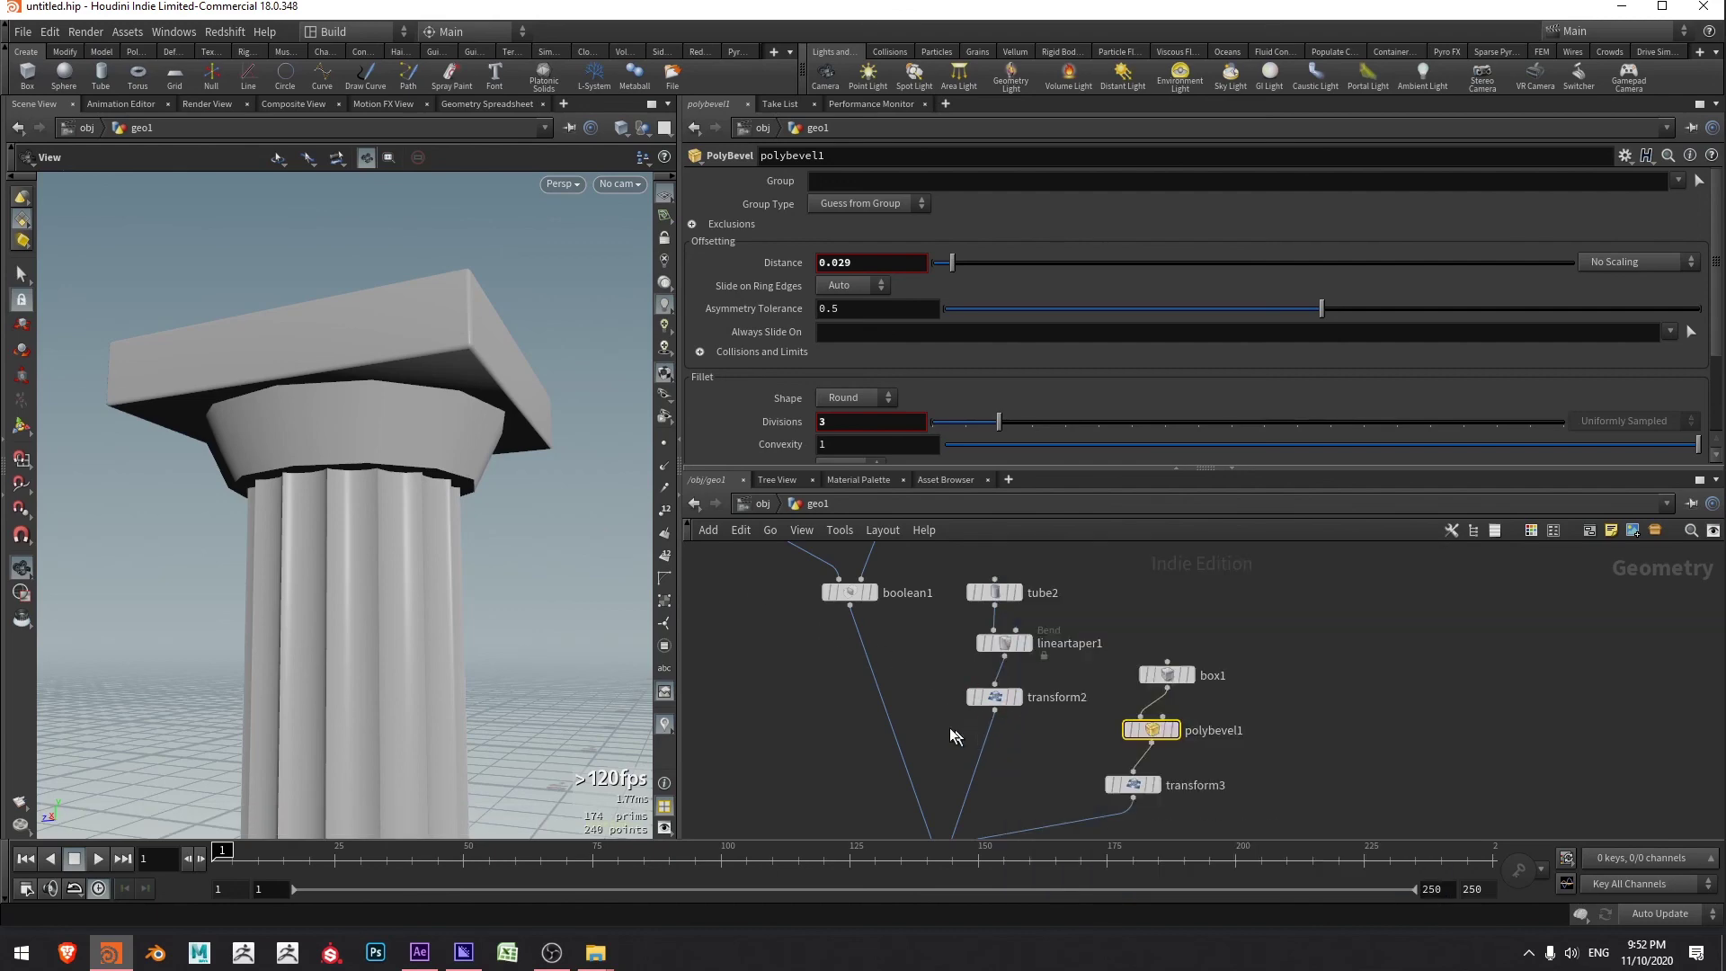
- Insert a PolyBevel between lineartaper1 and transform2 and view the model in wireframe
key(Tab)
text(pol)
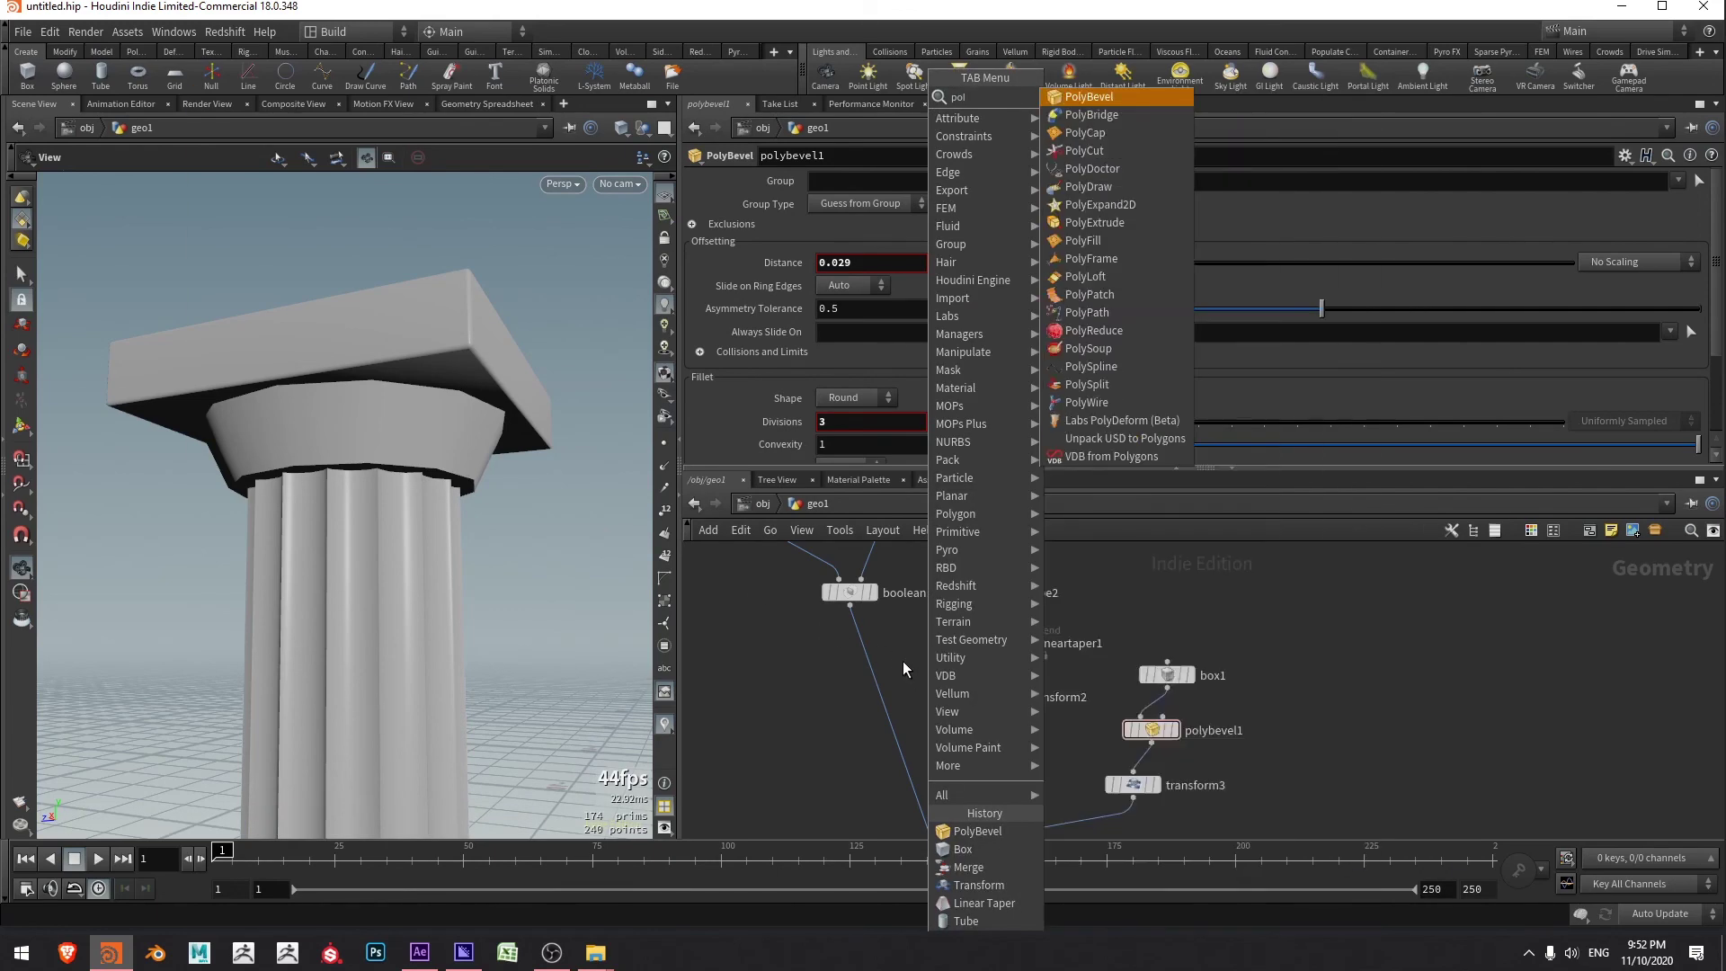
text(y)
click(1147, 100)
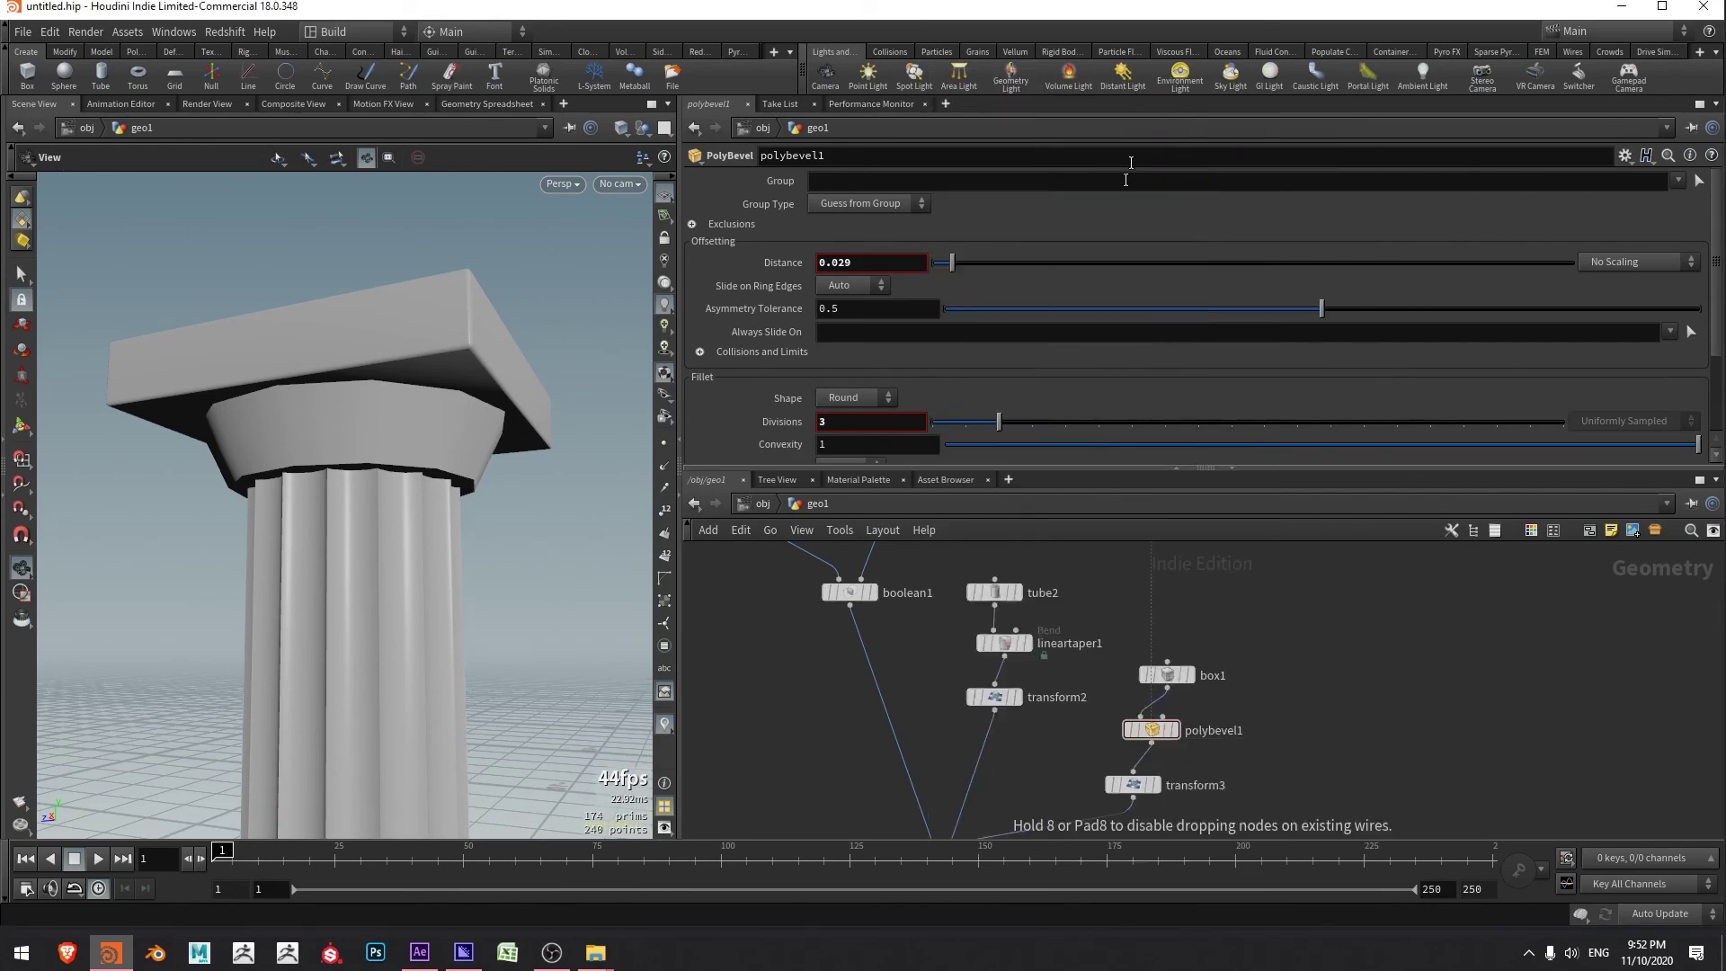
click(1005, 683)
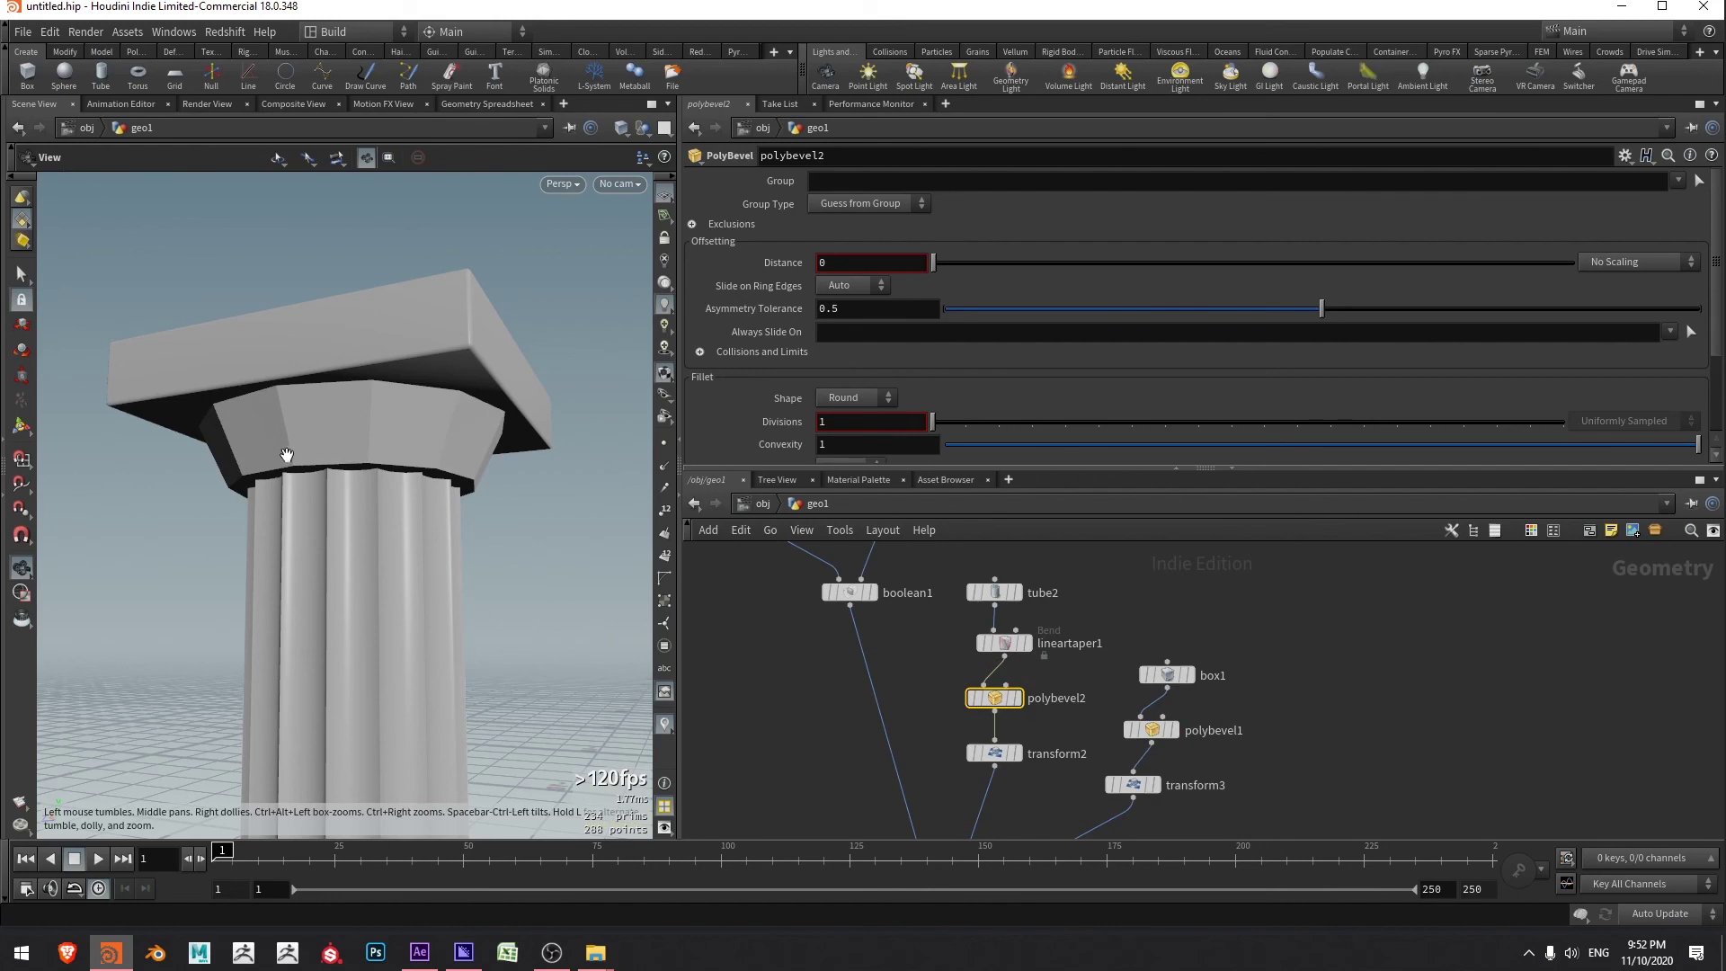
key(w)
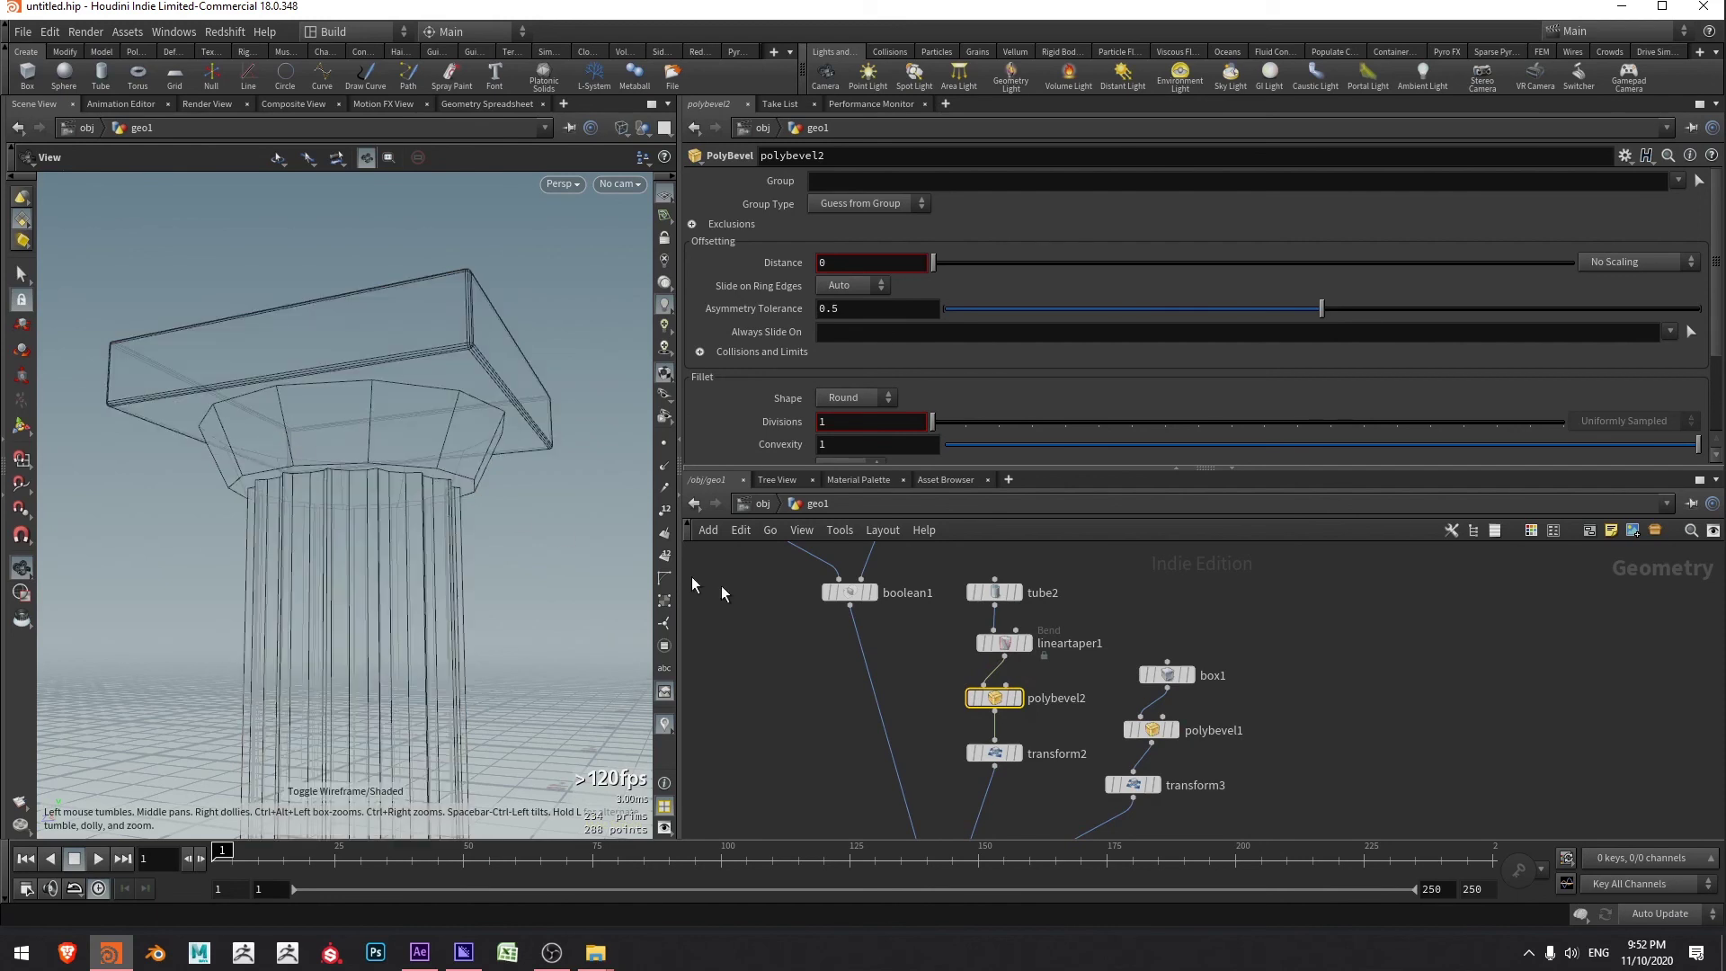
- Set the capital bevel Distance to 0.029 and enable Ignore Flat Edges at Maximum Normal Angle 31.2
click(954, 263)
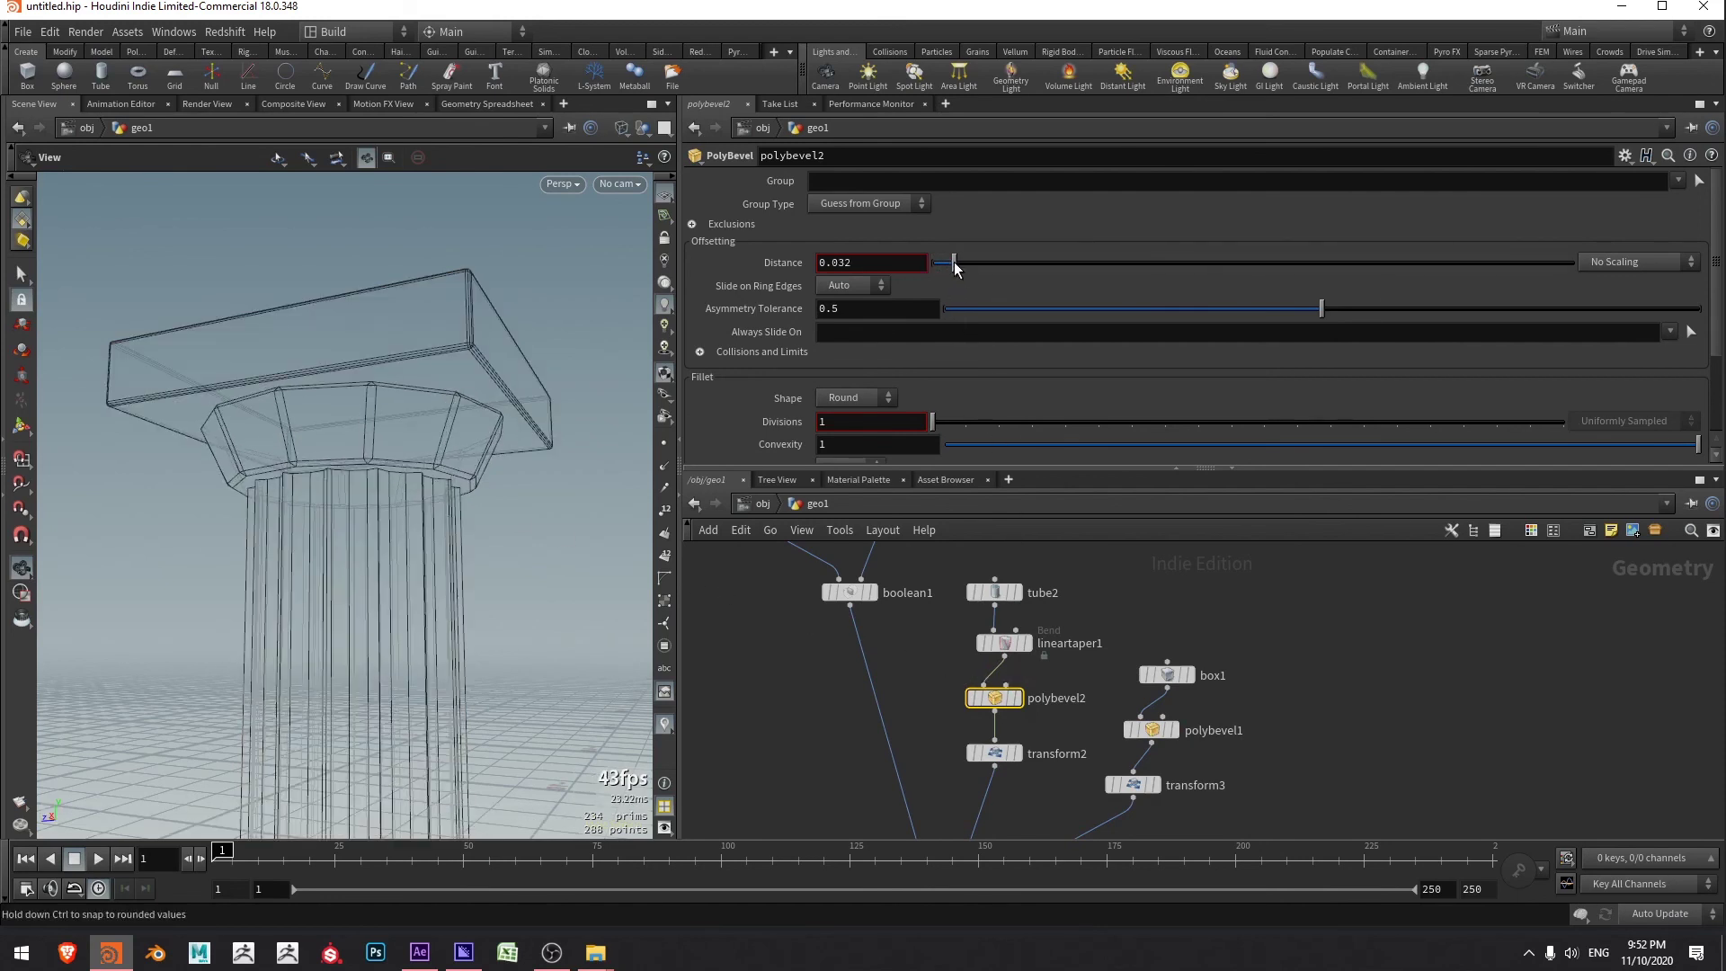
drag(953, 262, 951, 261)
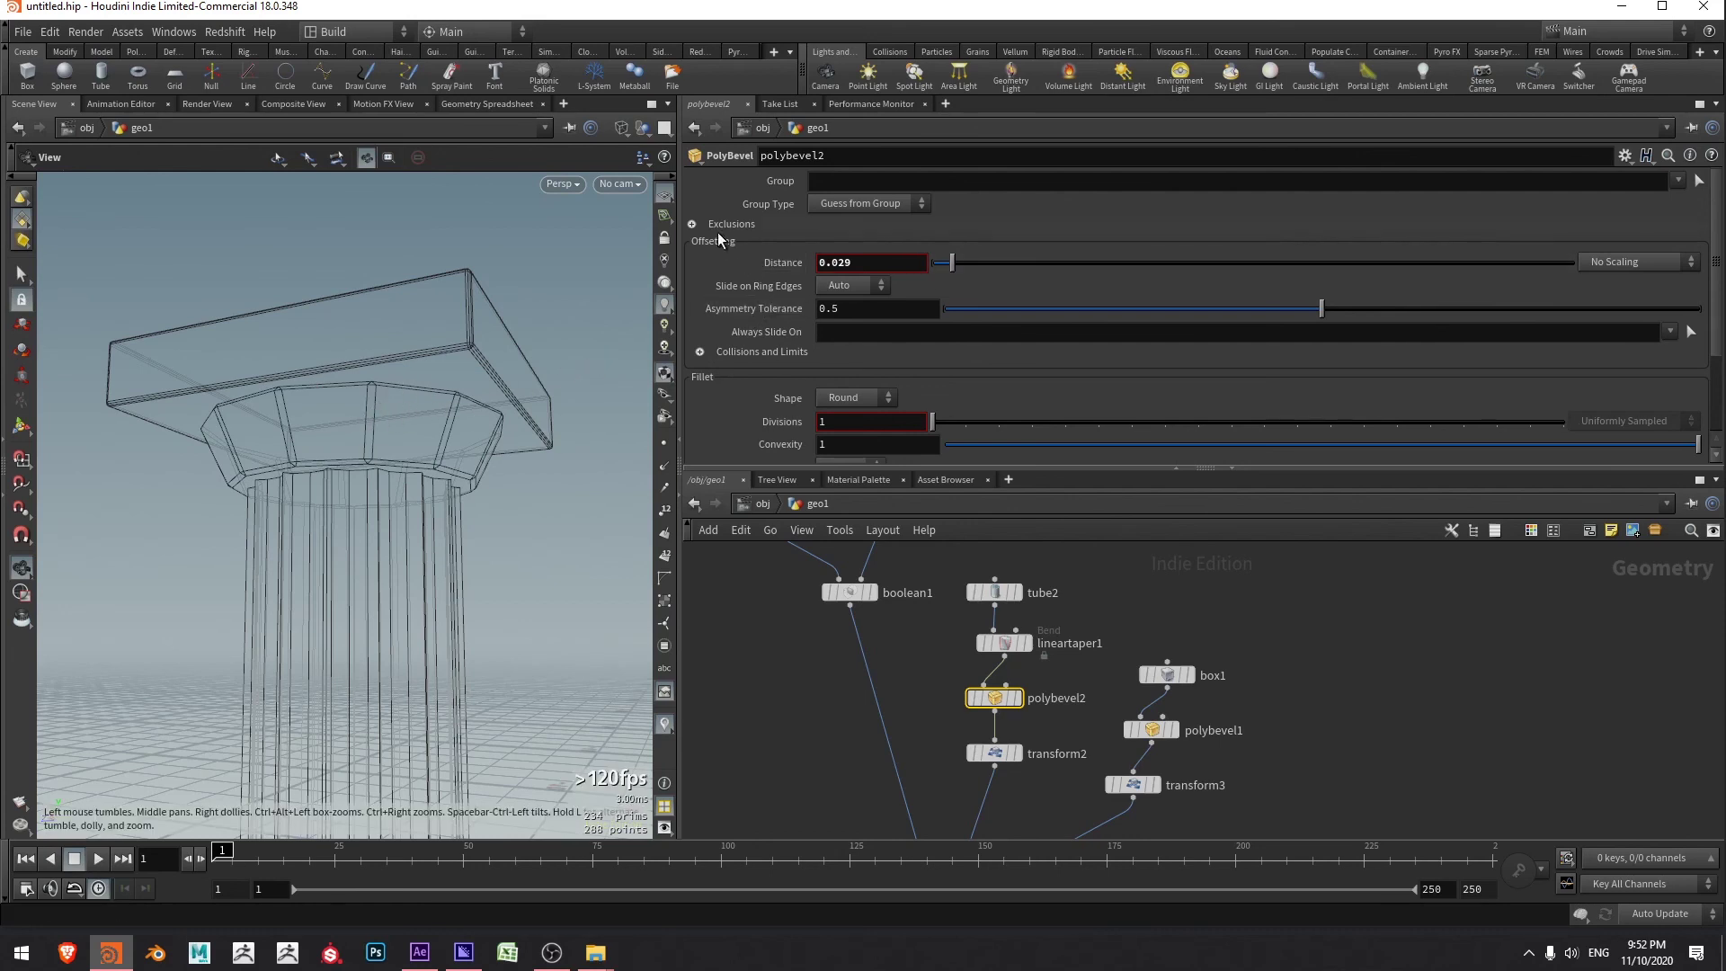
click(692, 225)
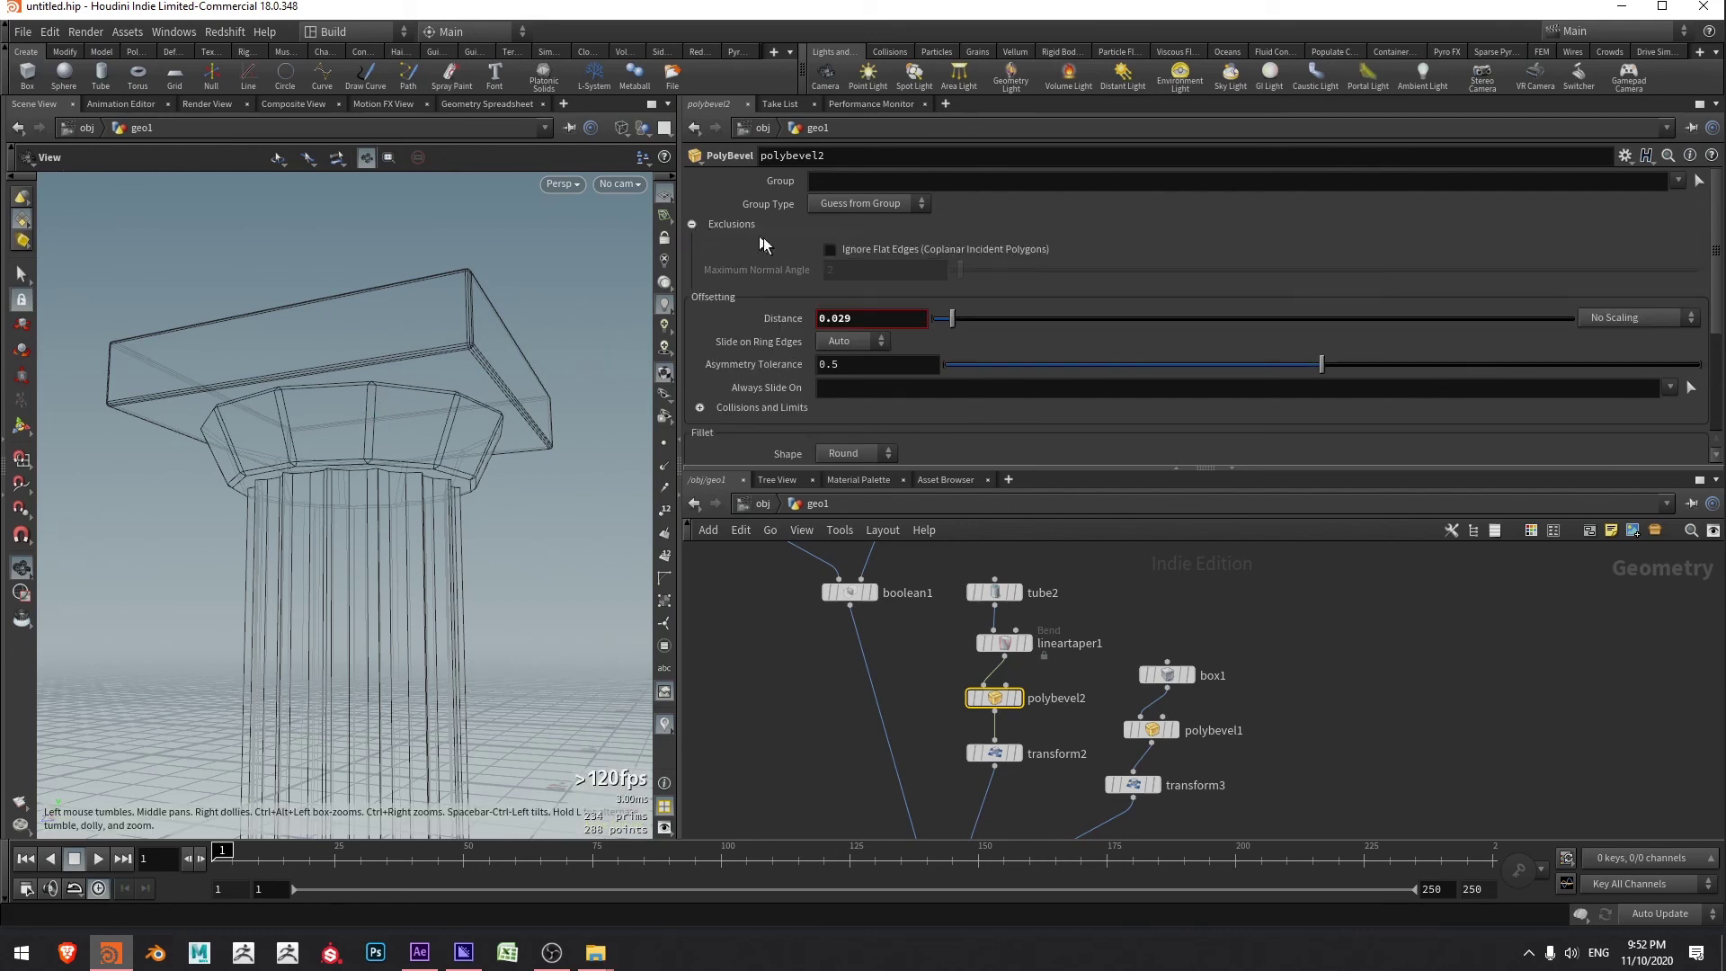
click(831, 249)
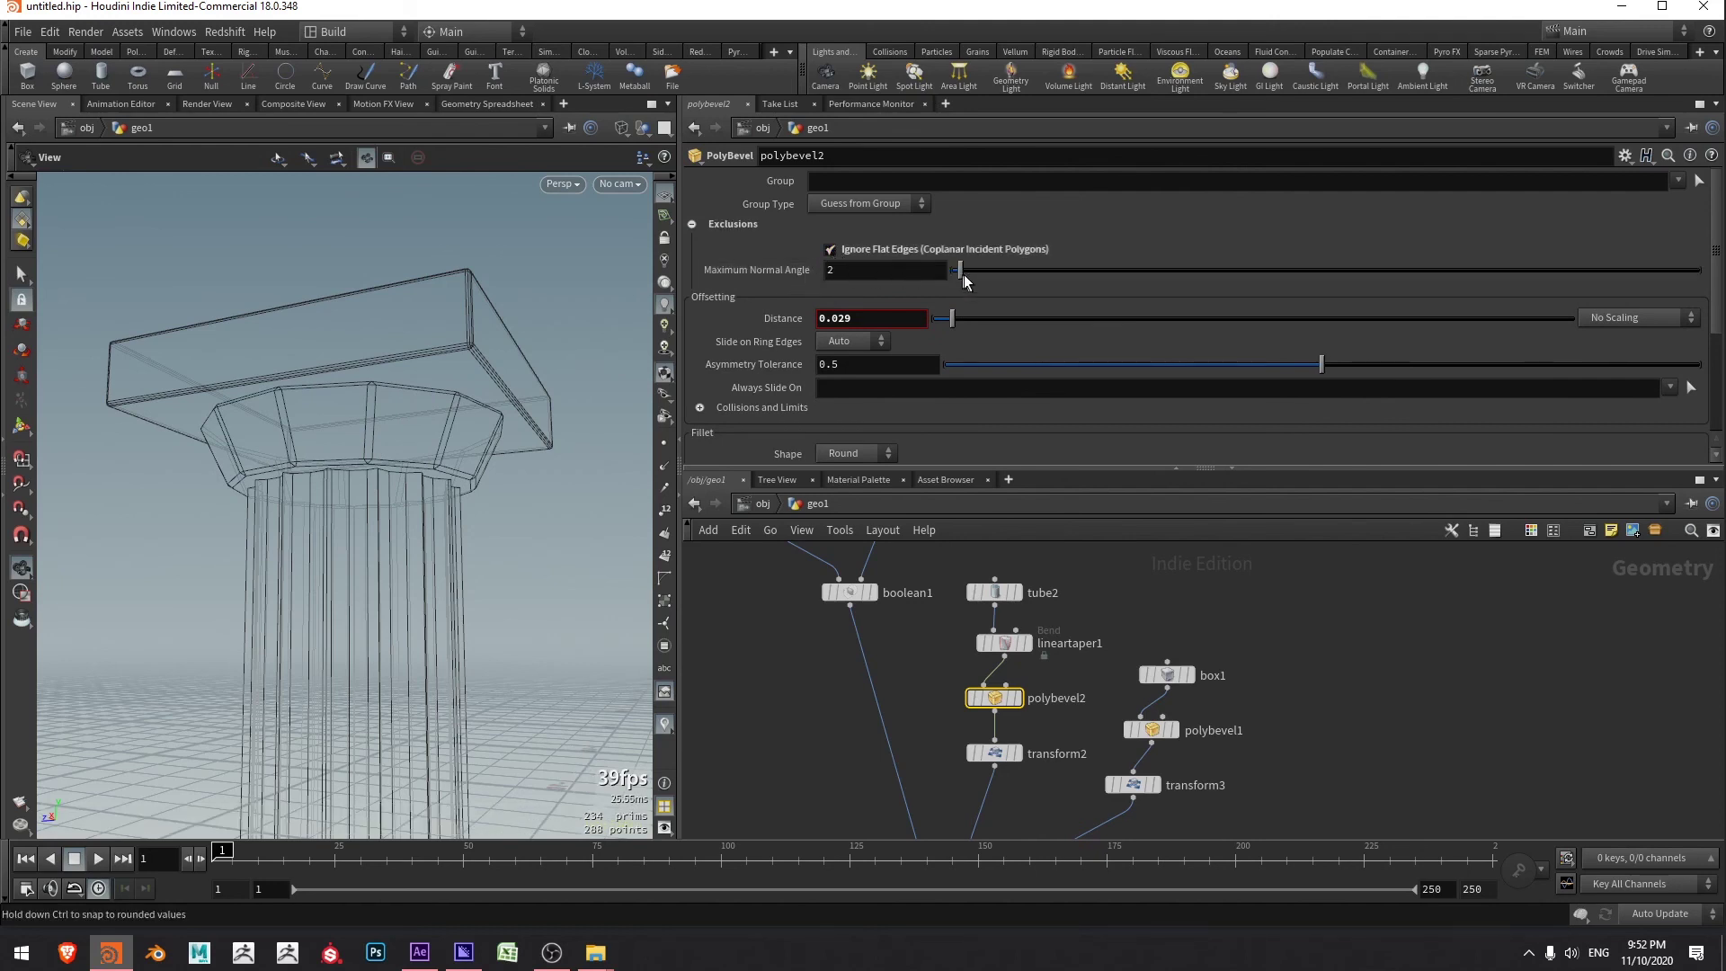
drag(959, 272, 1082, 278)
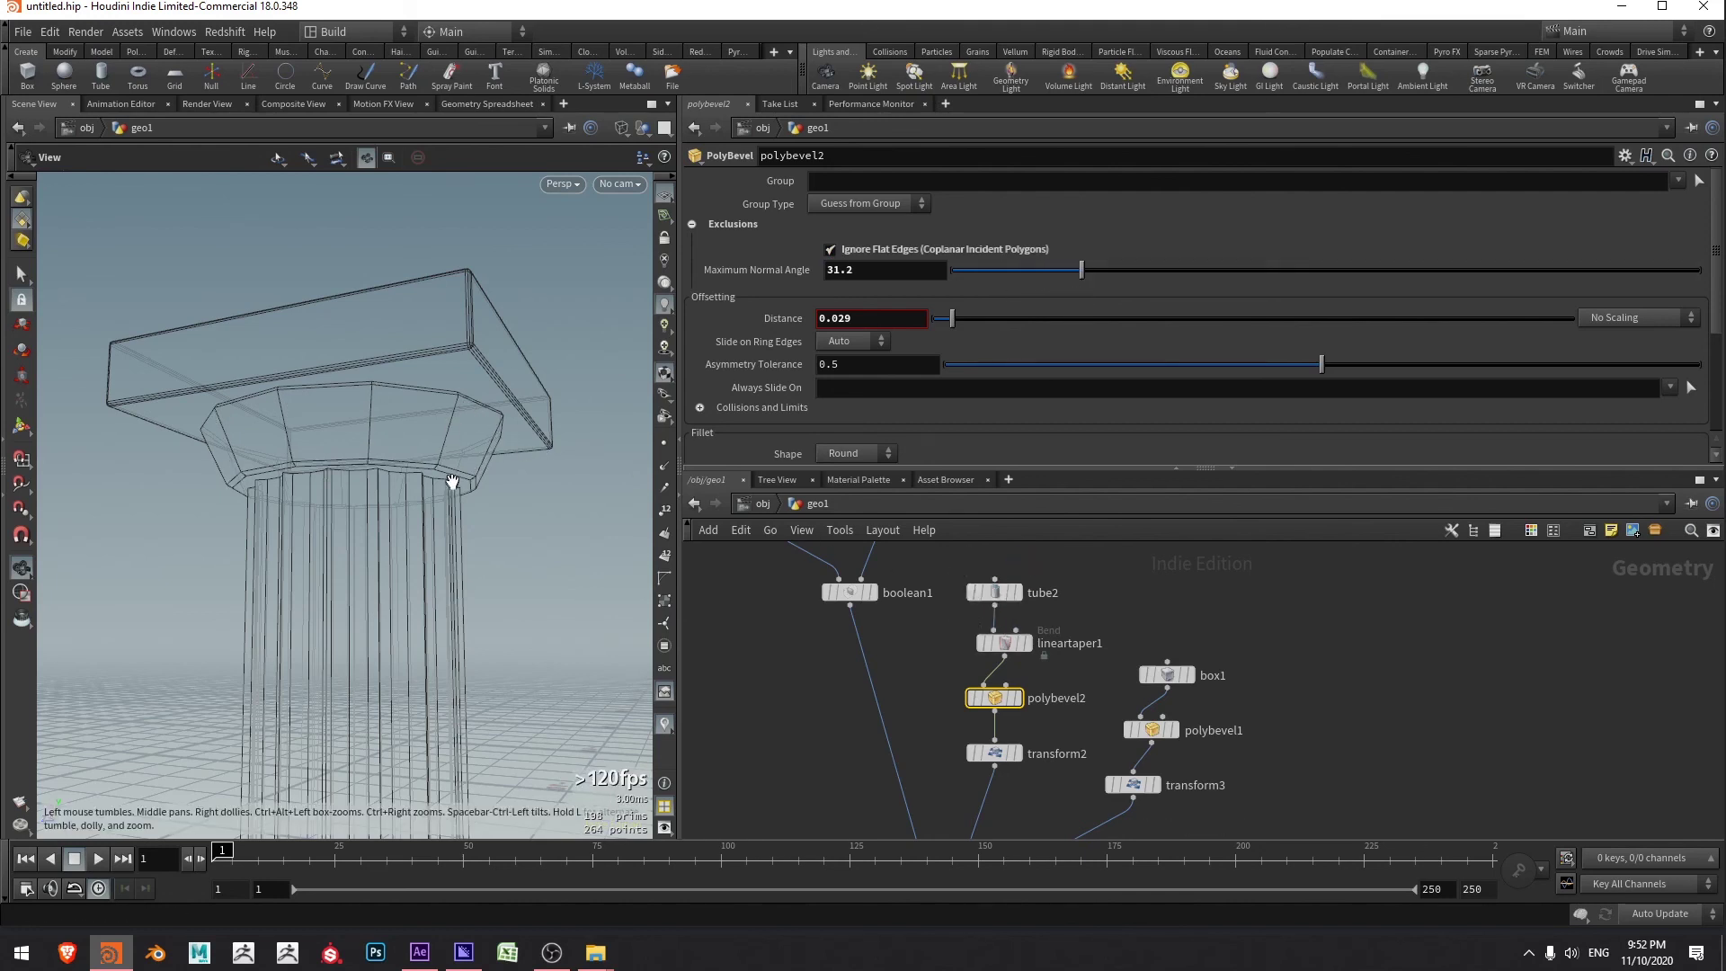
click(991, 595)
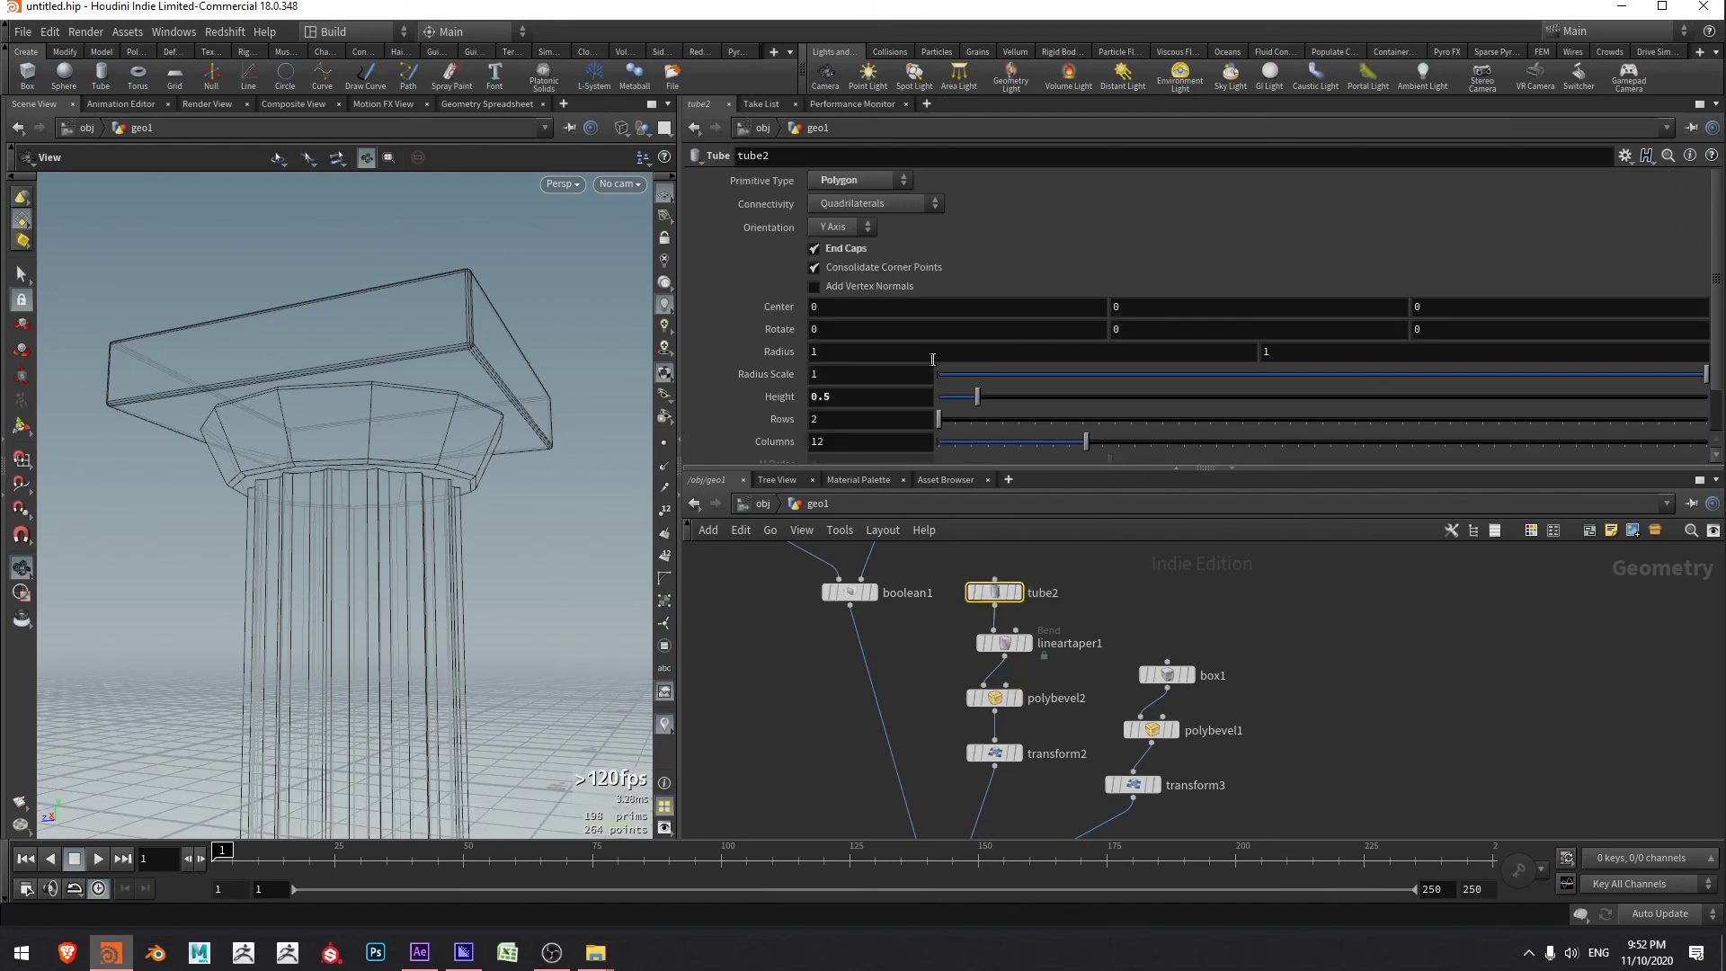
- Set tube2's Columns to 24 for a smoother capital
click(858, 444)
text(24)
key(Return)
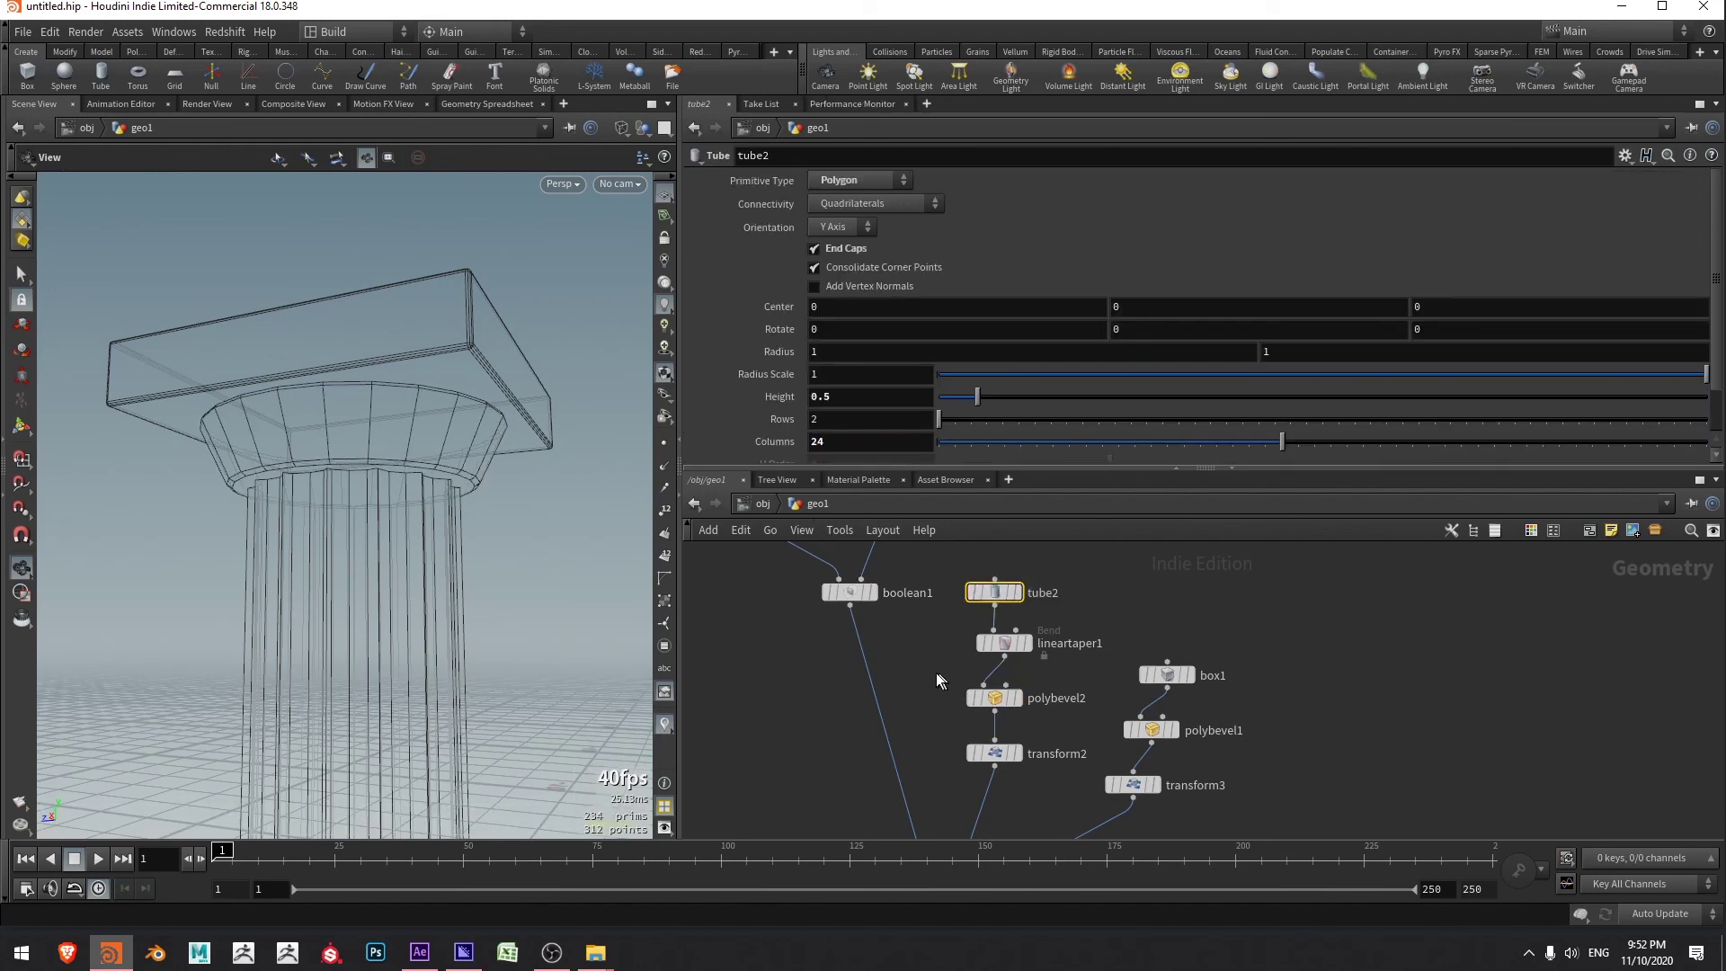
- Lower polybevel2's Maximum Normal Angle to 15 and return to shaded view of the whole column
click(989, 698)
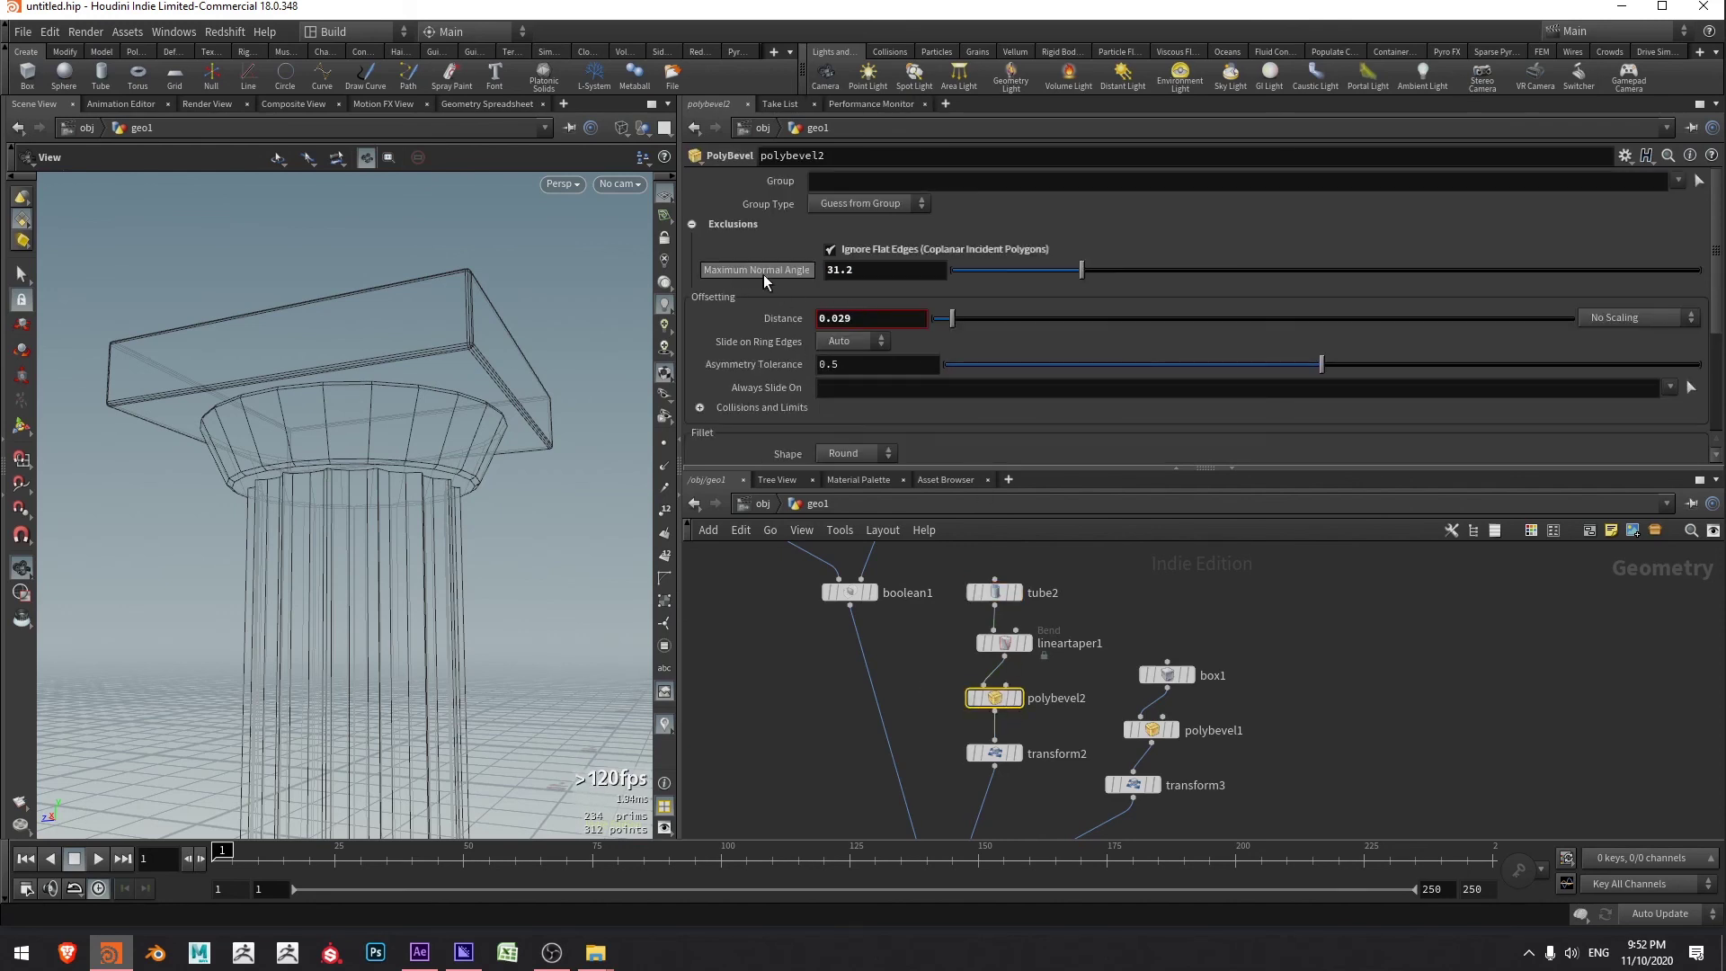
drag(1081, 271, 1014, 284)
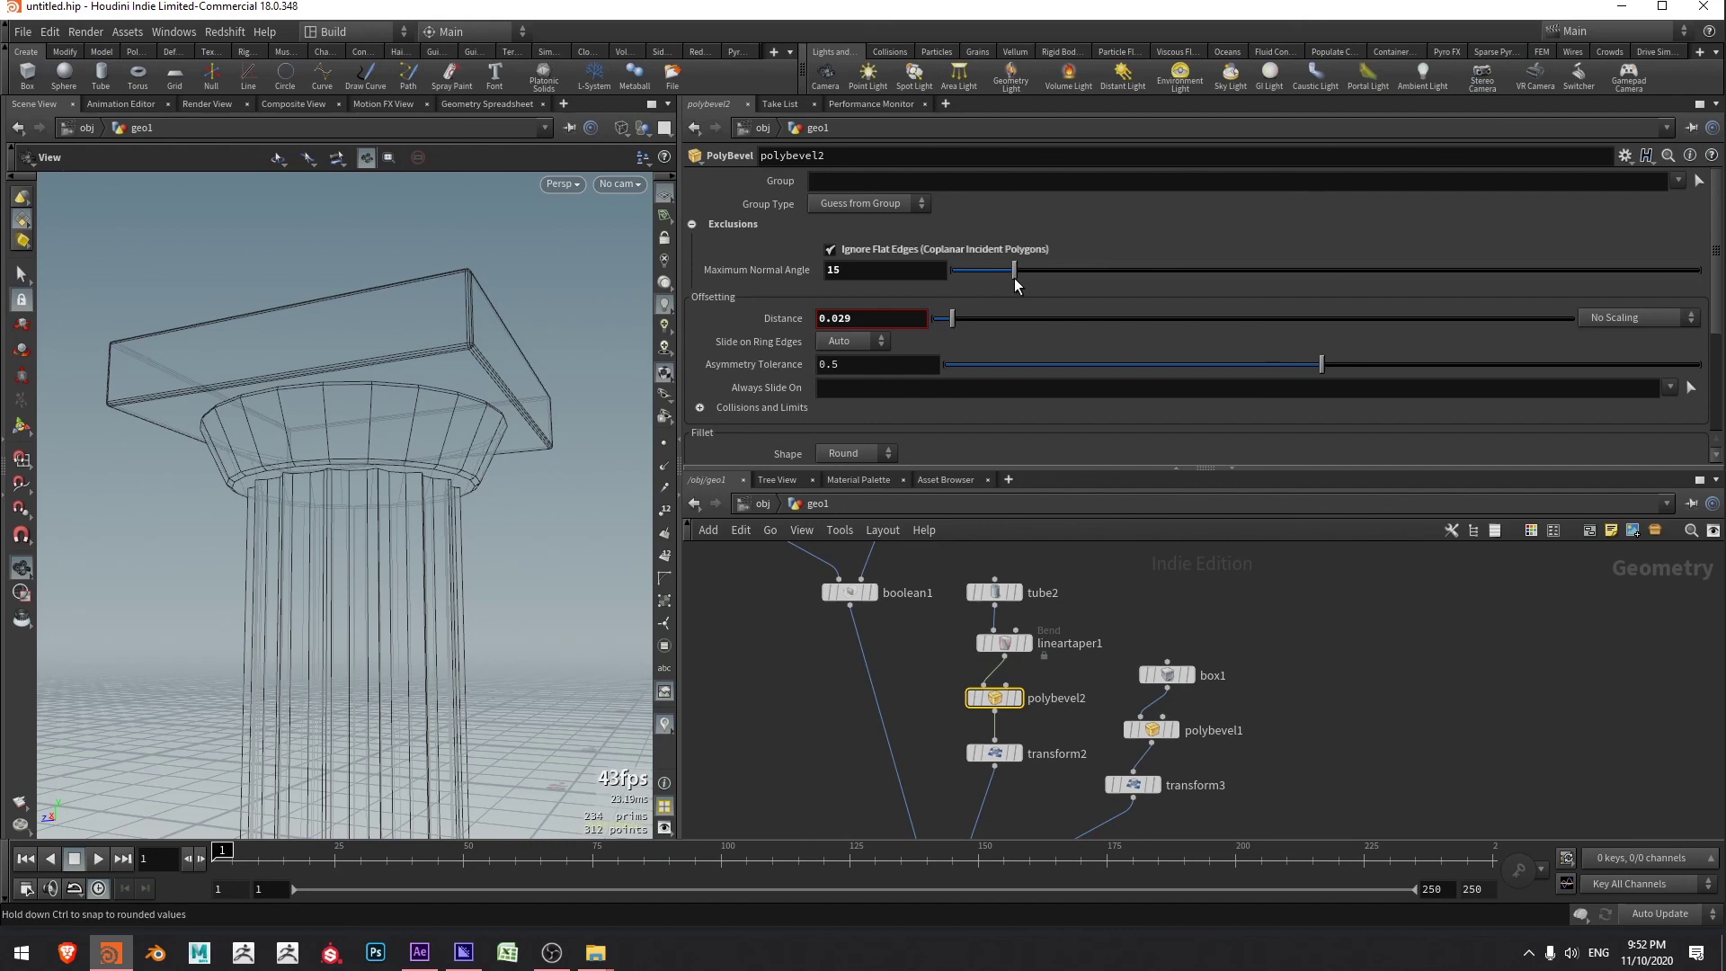
scroll(1083, 764, down, 3)
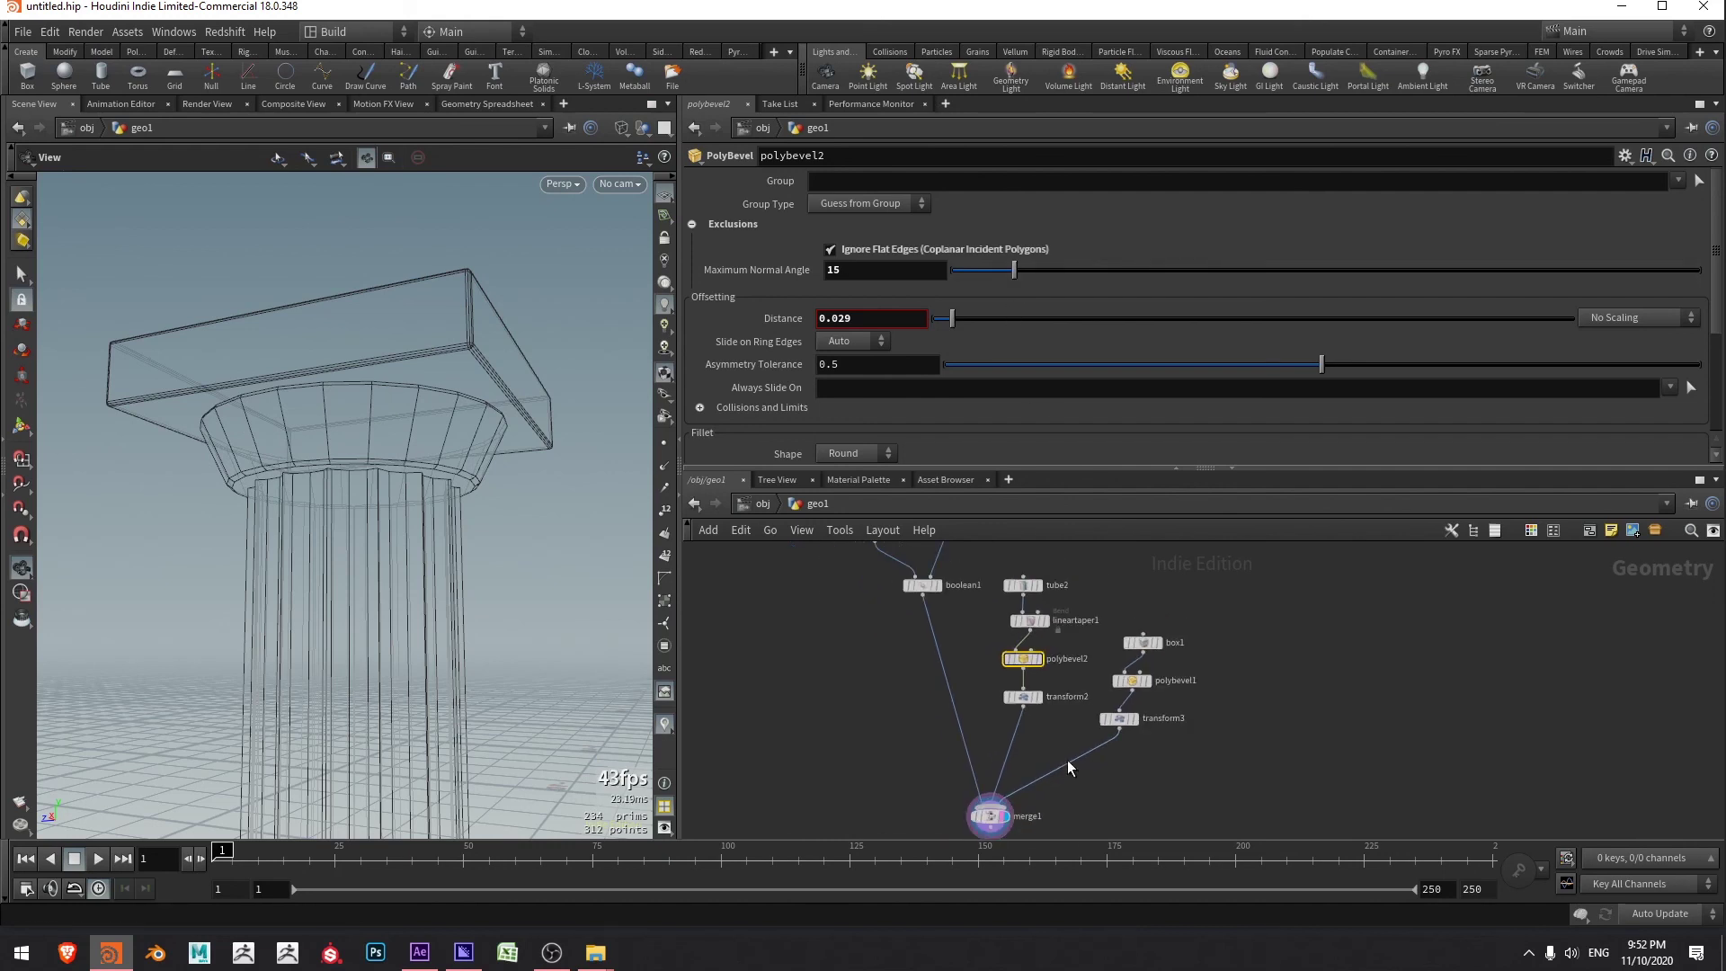
key(w)
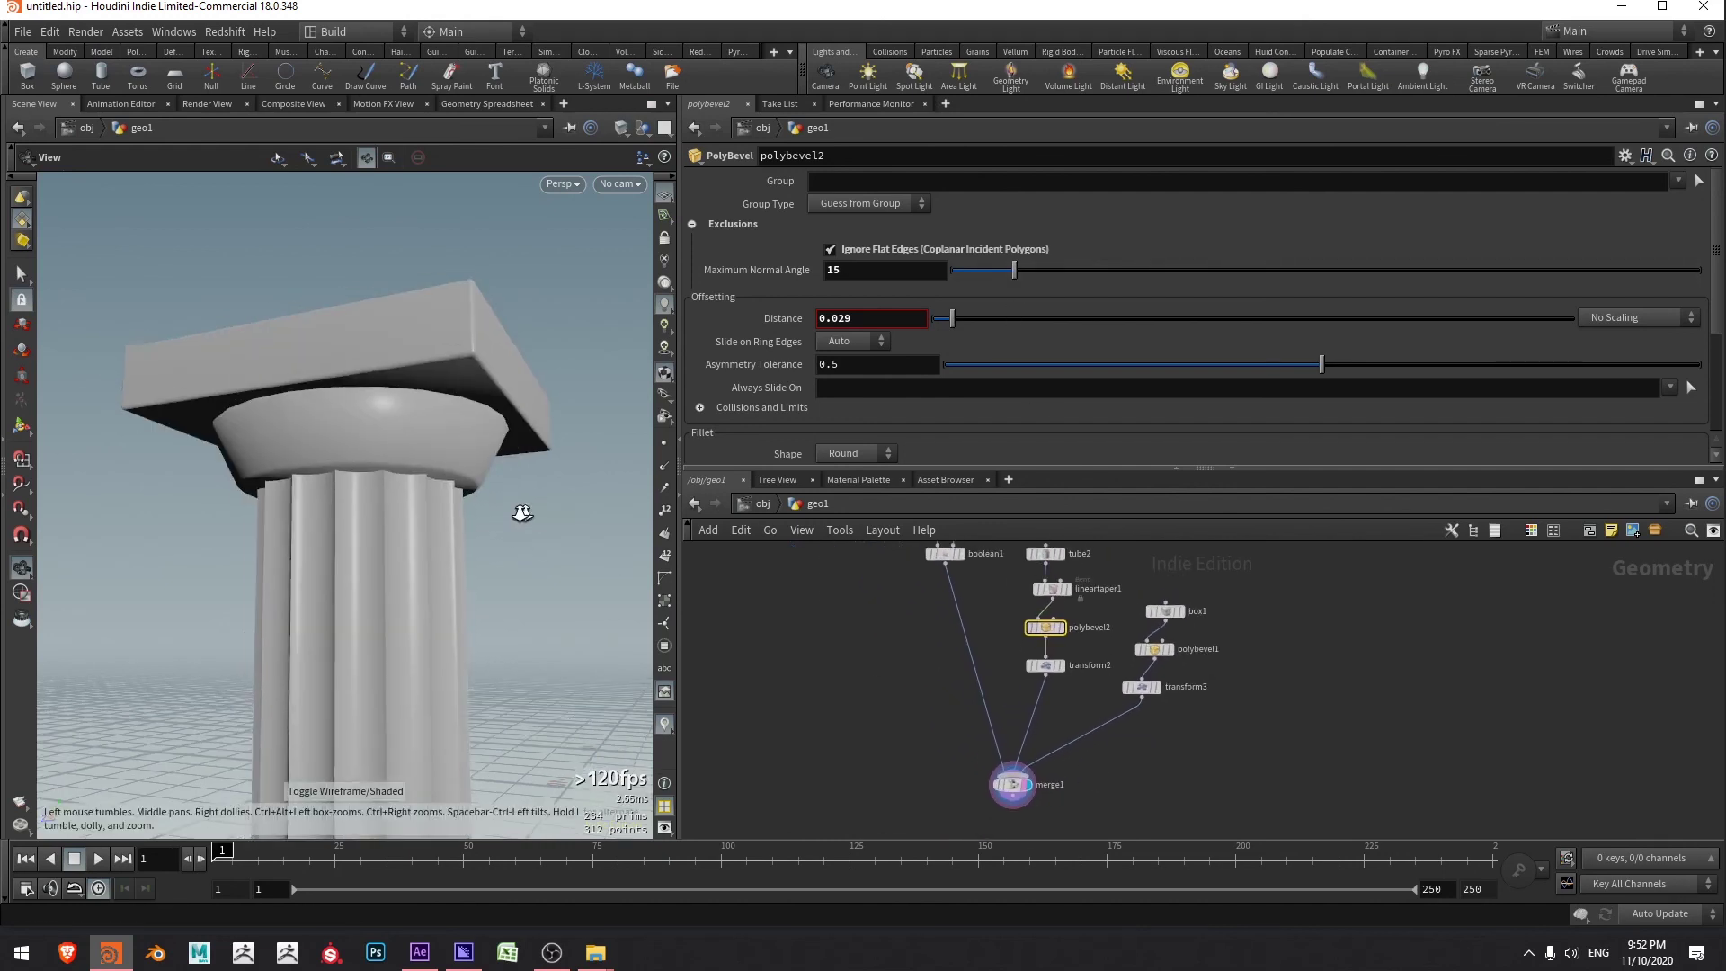
right_drag(522, 514, 409, 492)
drag(409, 493, 443, 542)
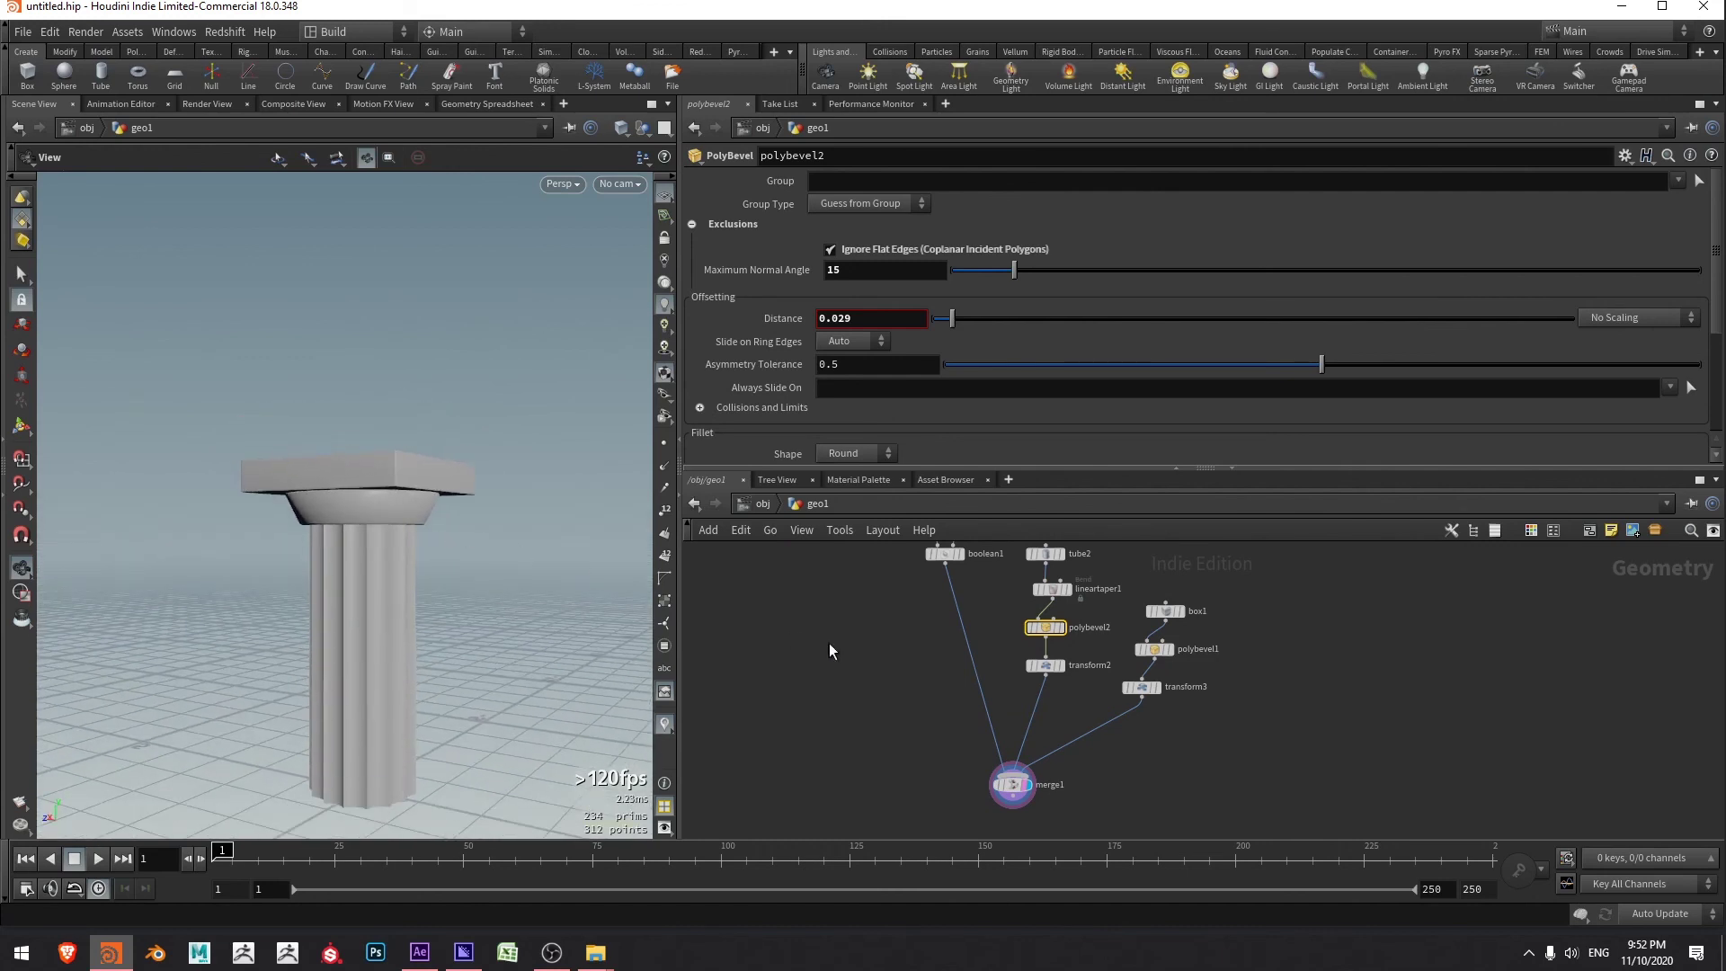